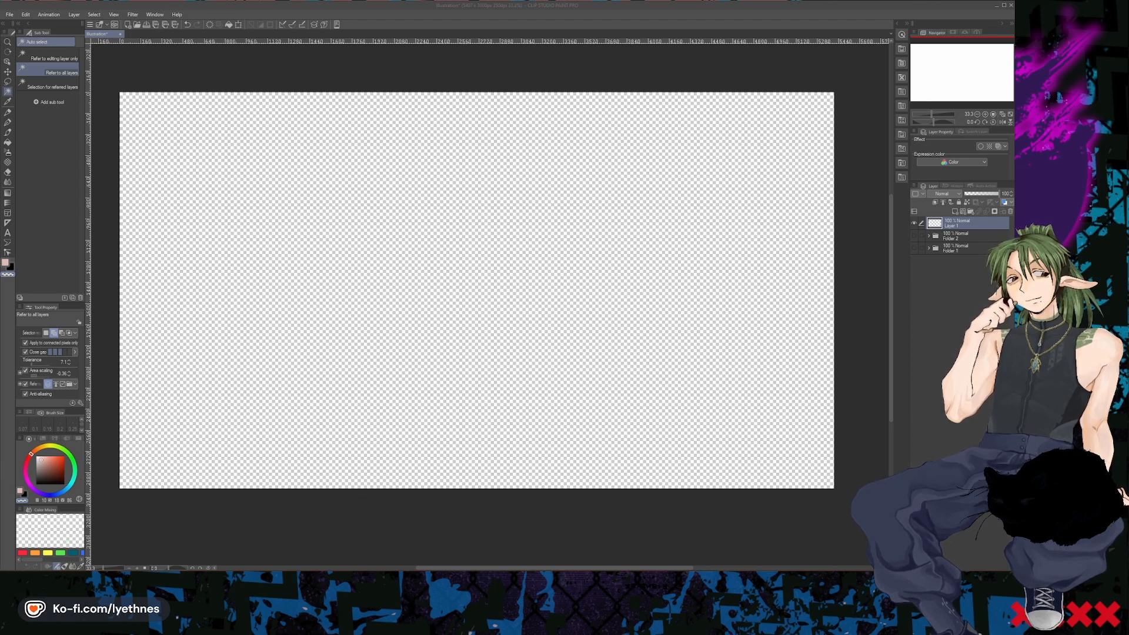
- Preview the paper texture in Folder 1, hide it again and make Layer 1 the active layer
click(913, 248)
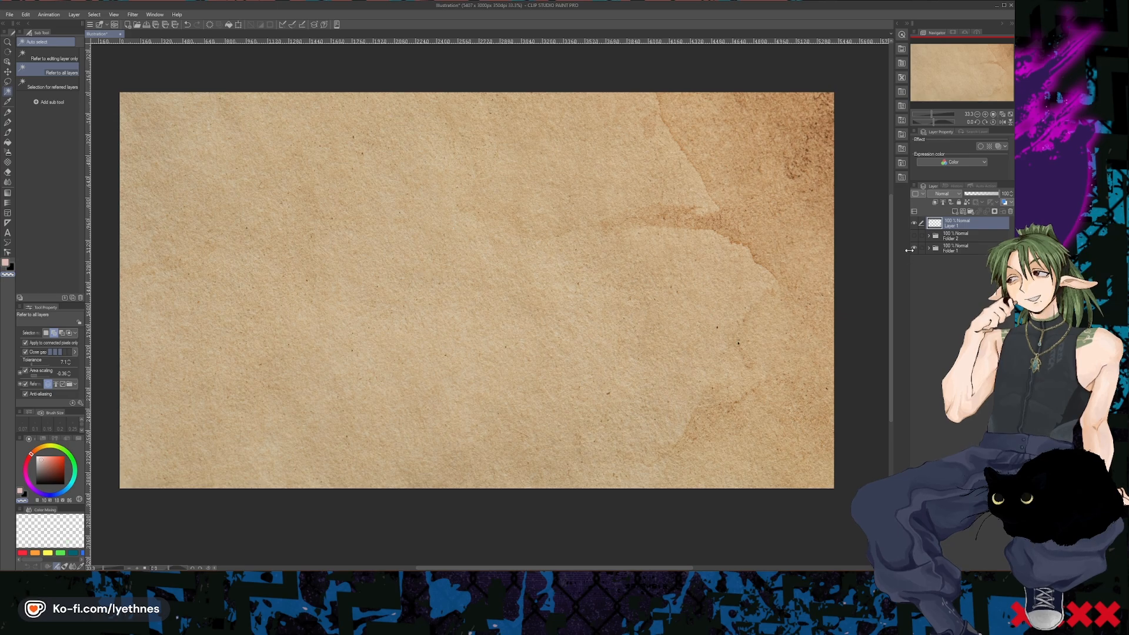
click(912, 250)
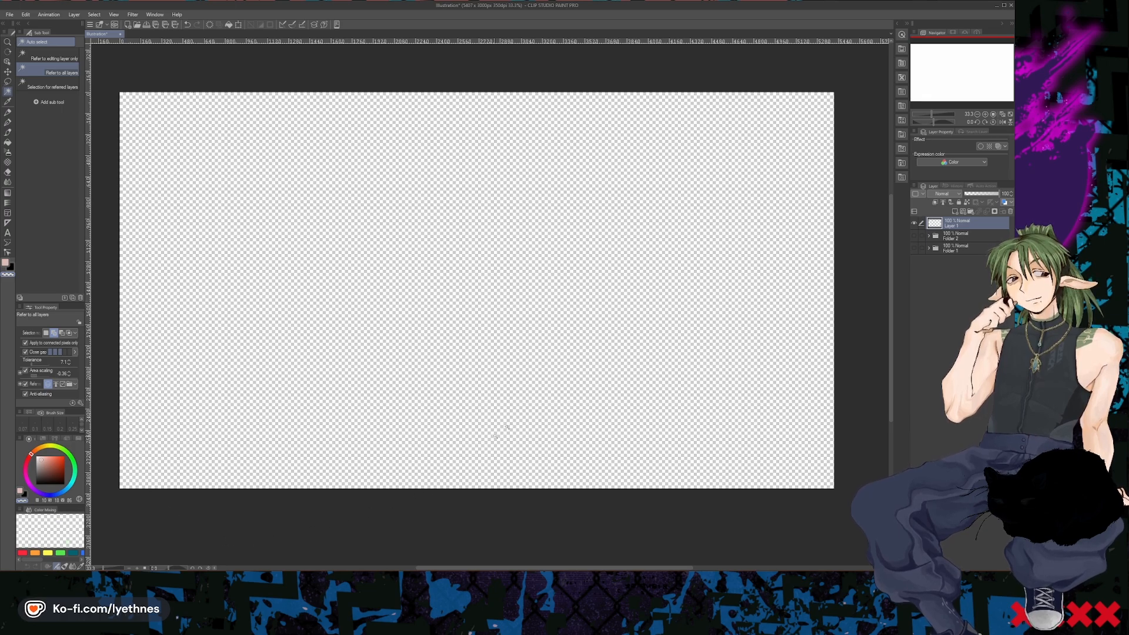
click(950, 241)
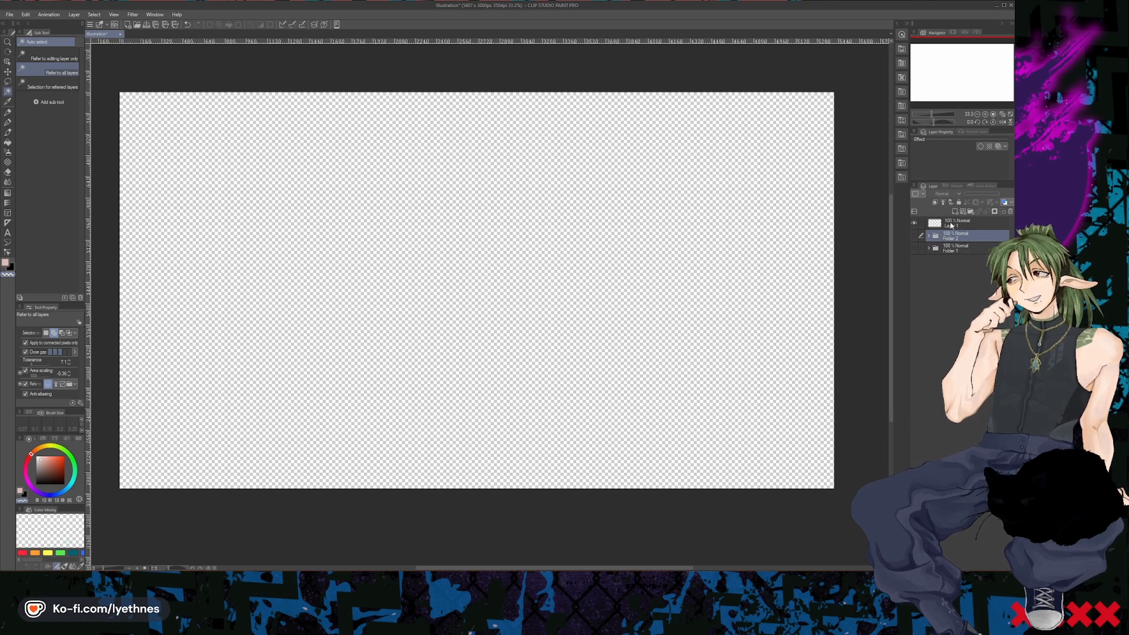
click(950, 225)
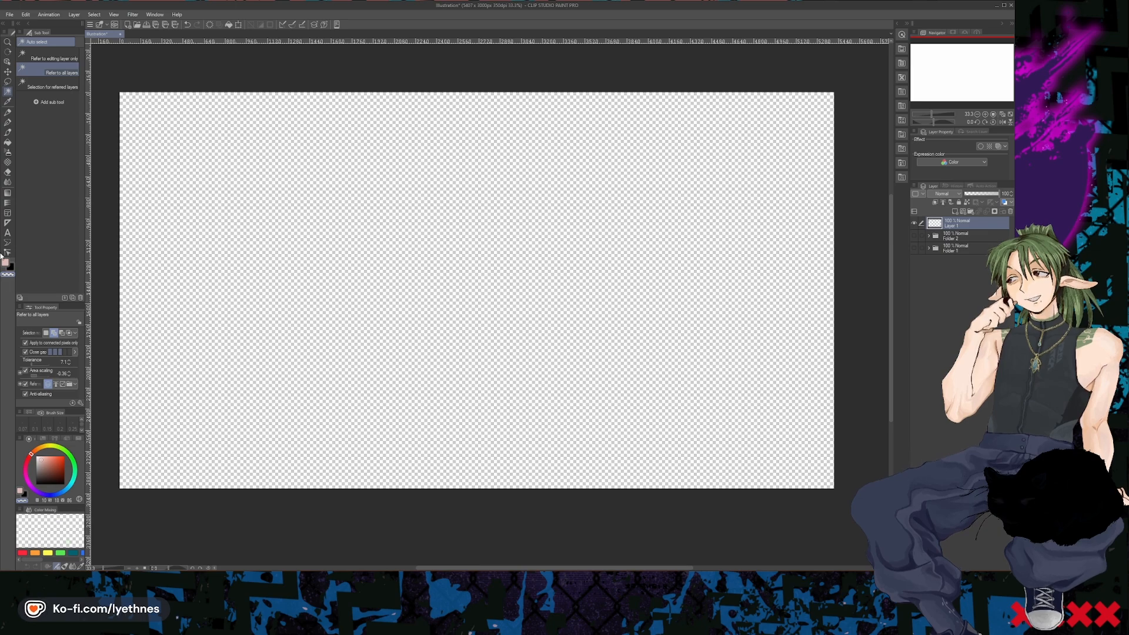
- Render Perlin noise on Layer 1 with scale about 315, attenuation 0.10, offset X about 434 and offset Y about -385
click(132, 16)
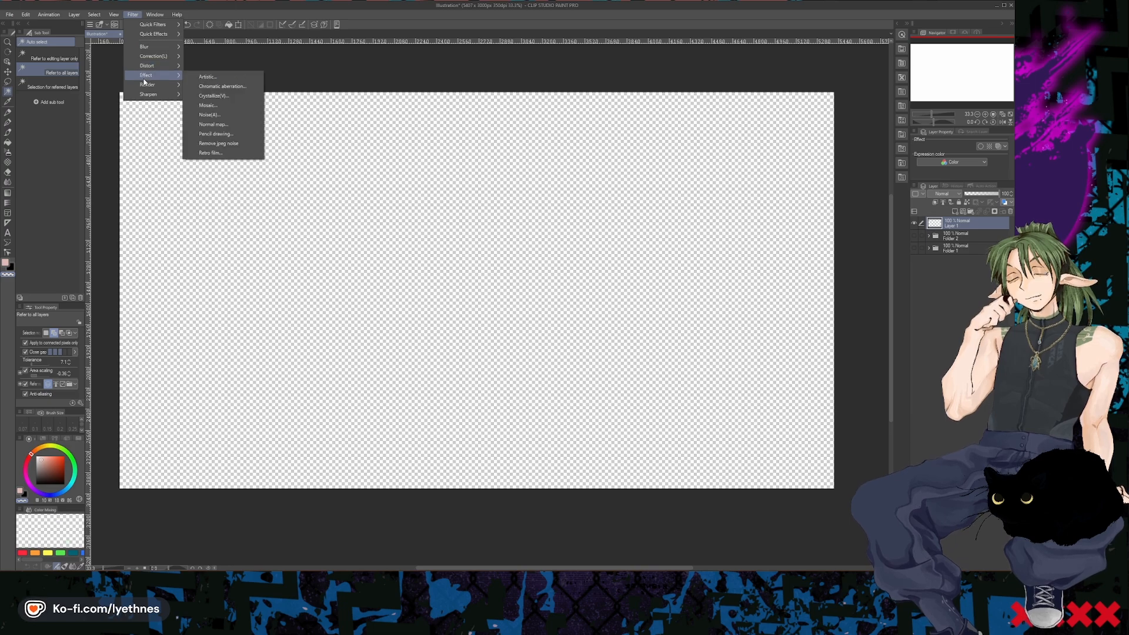
mouse_move(161, 85)
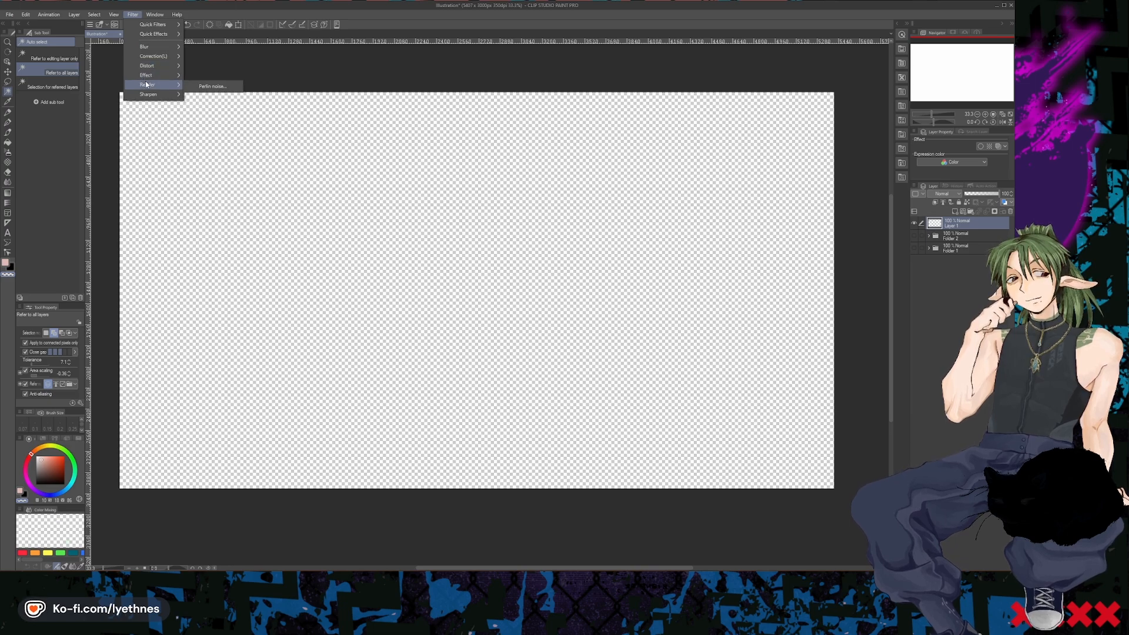
click(212, 87)
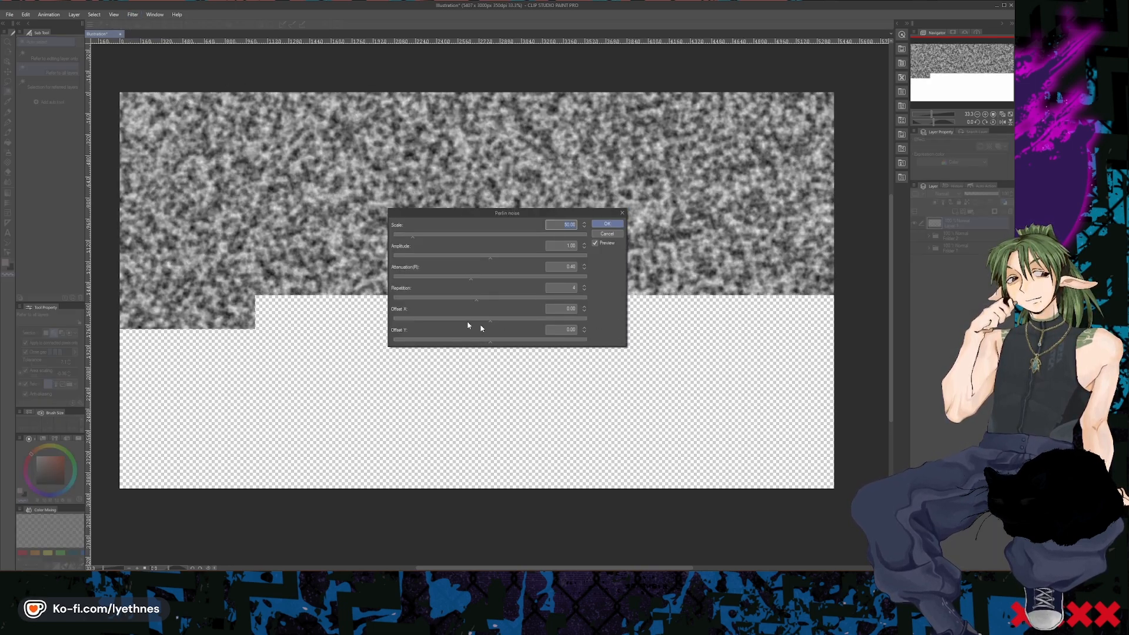
click(515, 236)
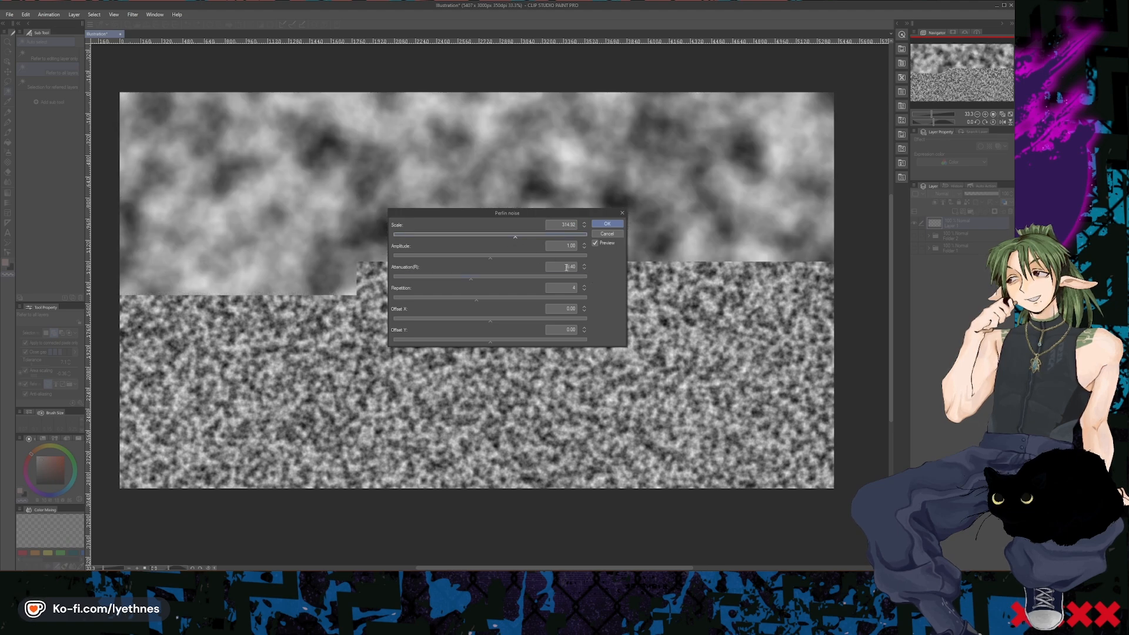
drag(522, 215, 676, 203)
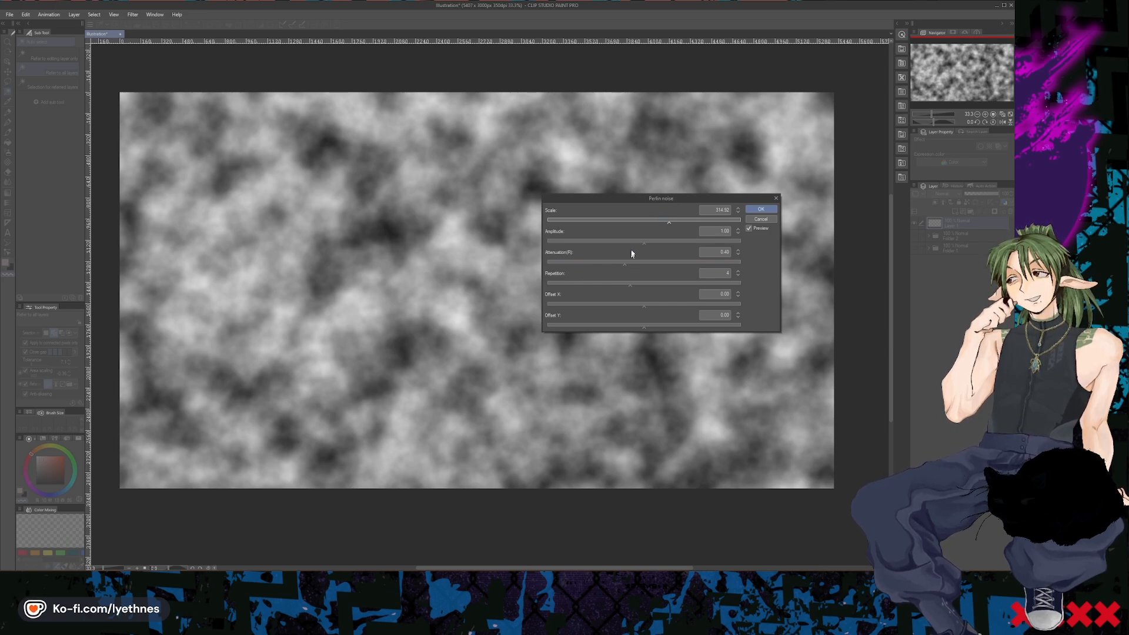
drag(625, 259, 567, 266)
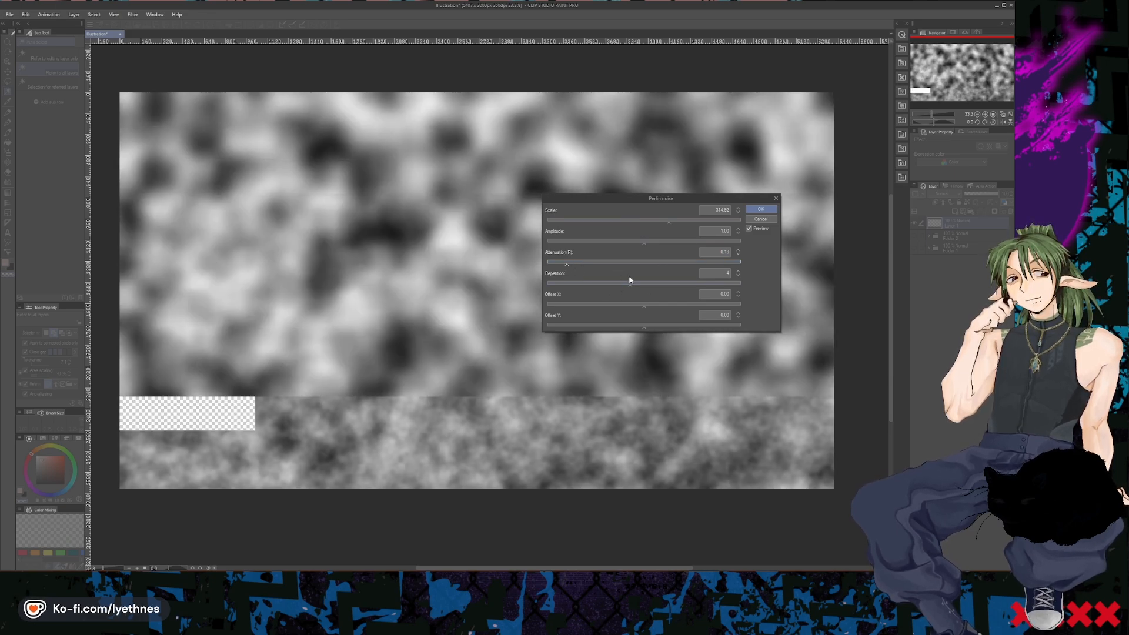
drag(675, 312, 686, 308)
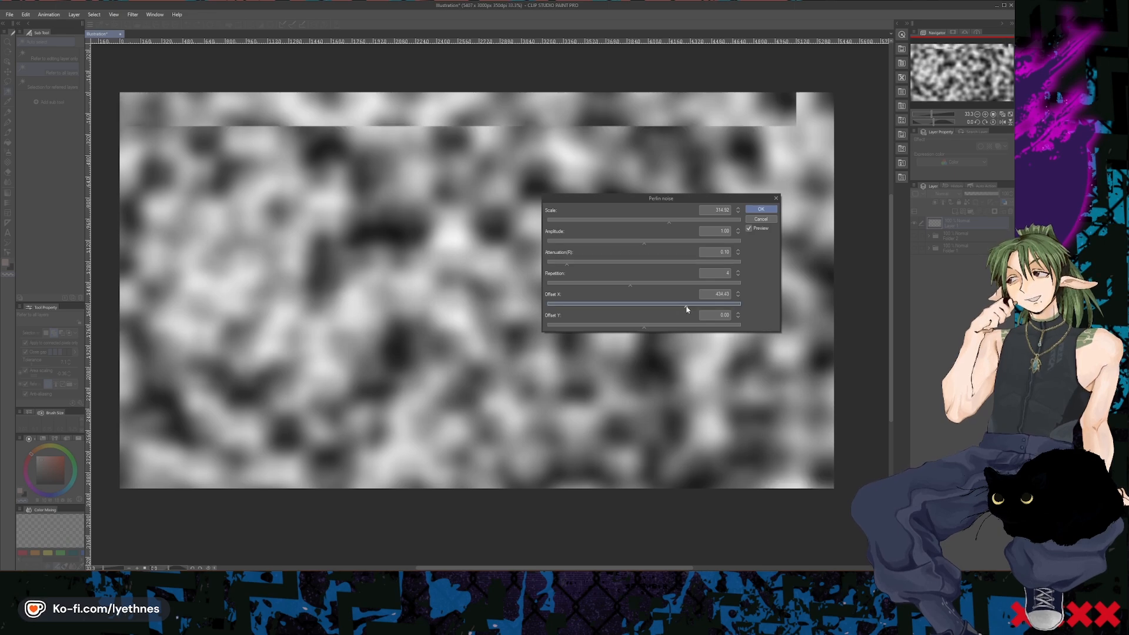
drag(614, 326, 607, 327)
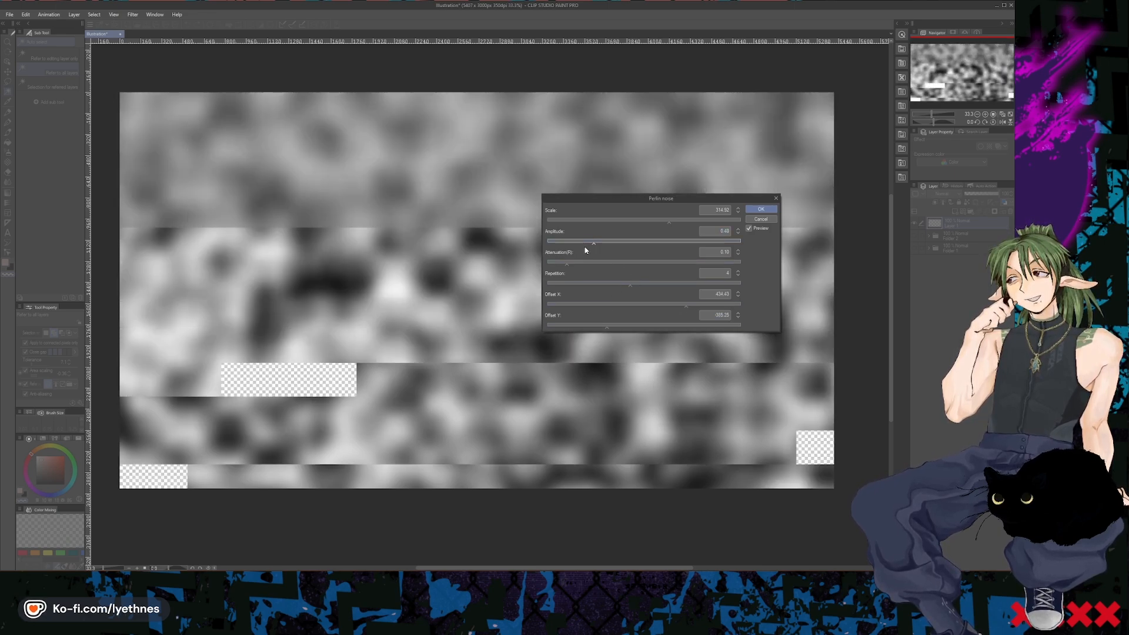
- Try a finer, higher-contrast Perlin noise with scale about 209 and amplitude about 1.42
drag(644, 242, 730, 241)
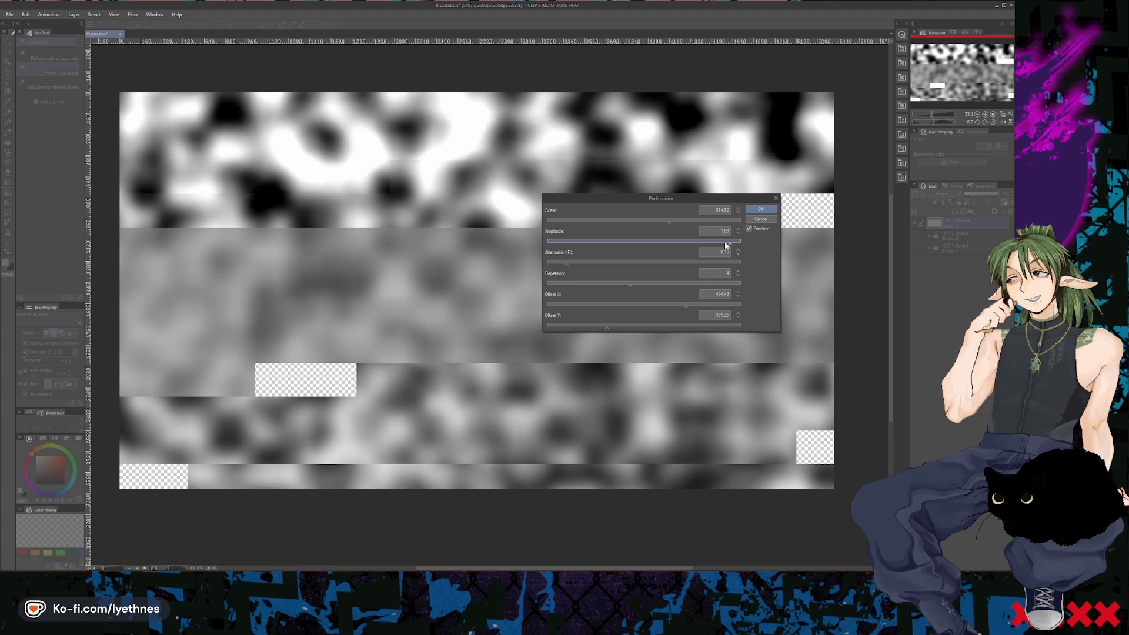
click(628, 219)
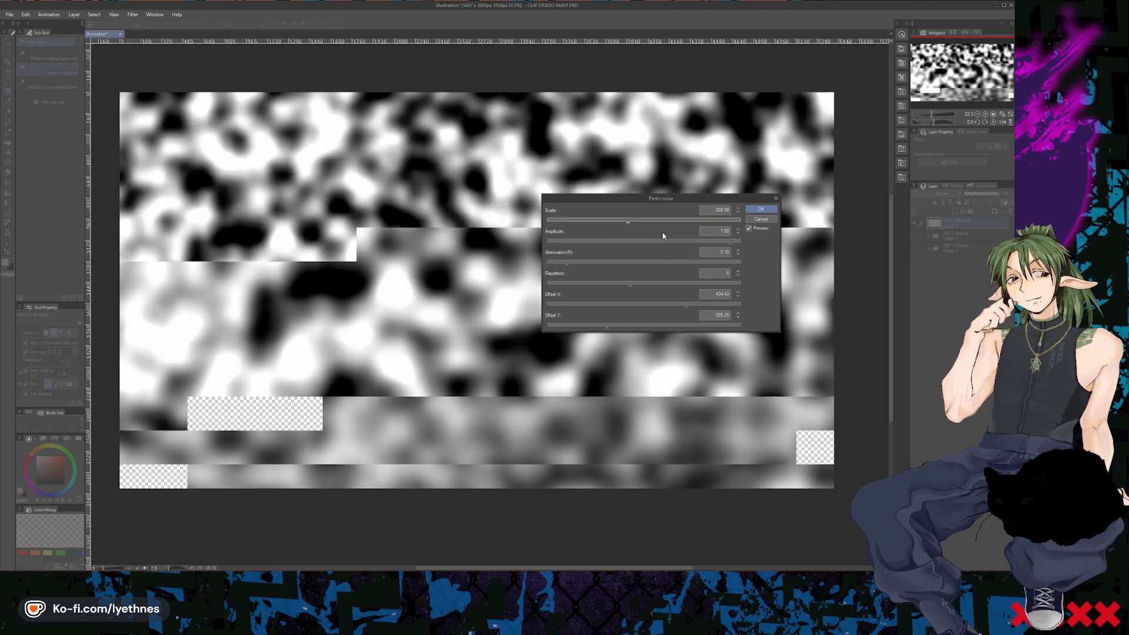
drag(608, 199, 716, 104)
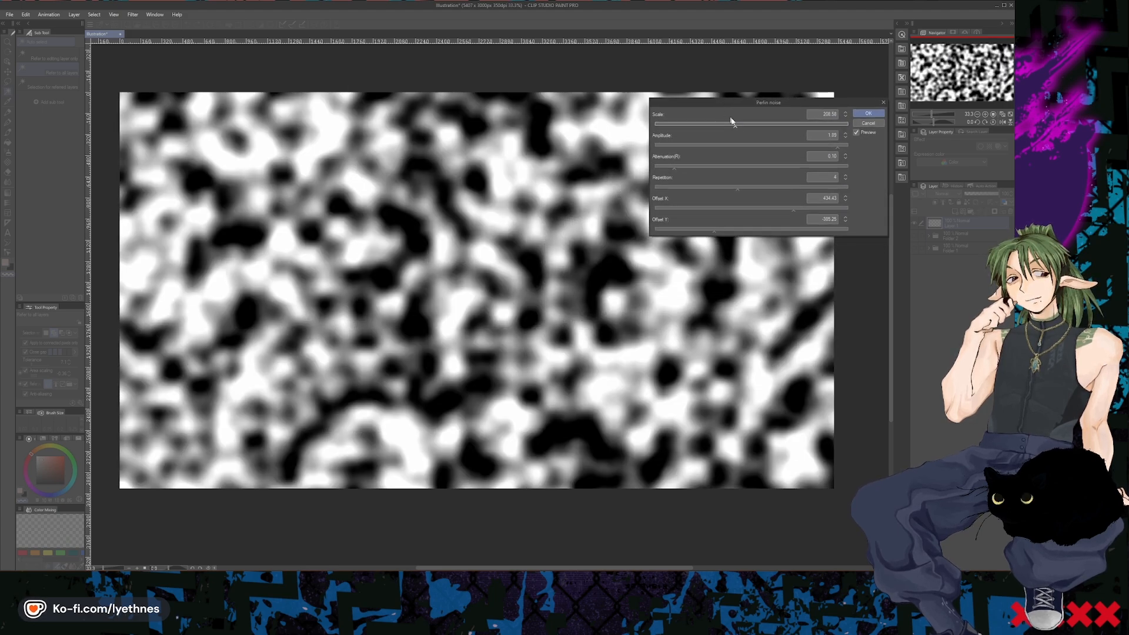
drag(801, 143, 788, 145)
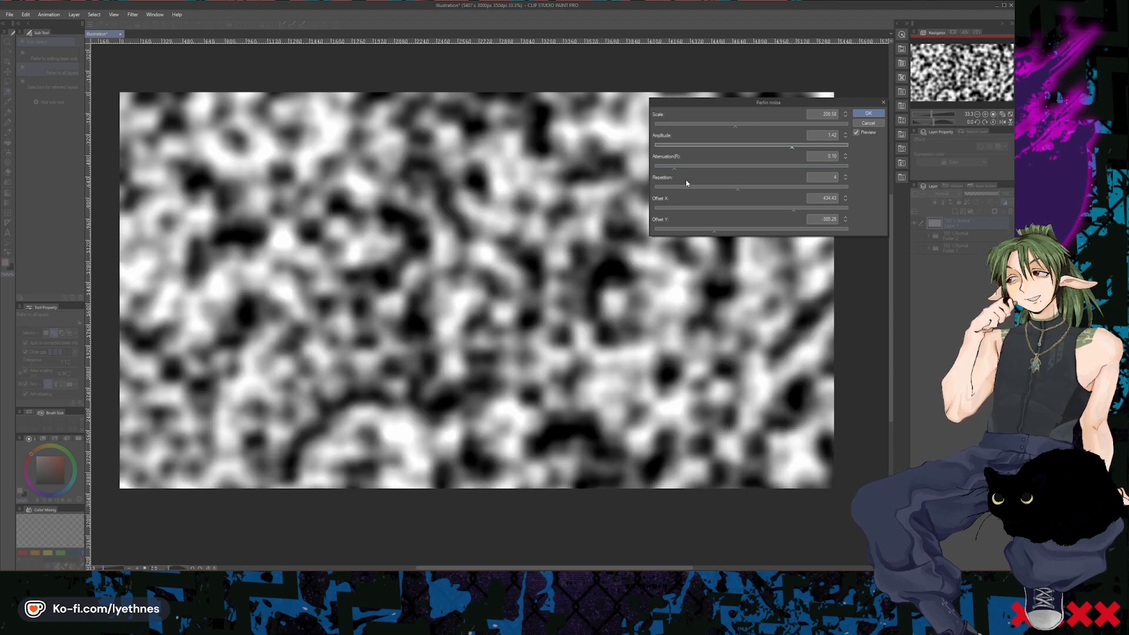
- Try a larger Perlin noise pattern with scale about 294, amplitude about 1.35 and attenuation about 0.49
click(768, 125)
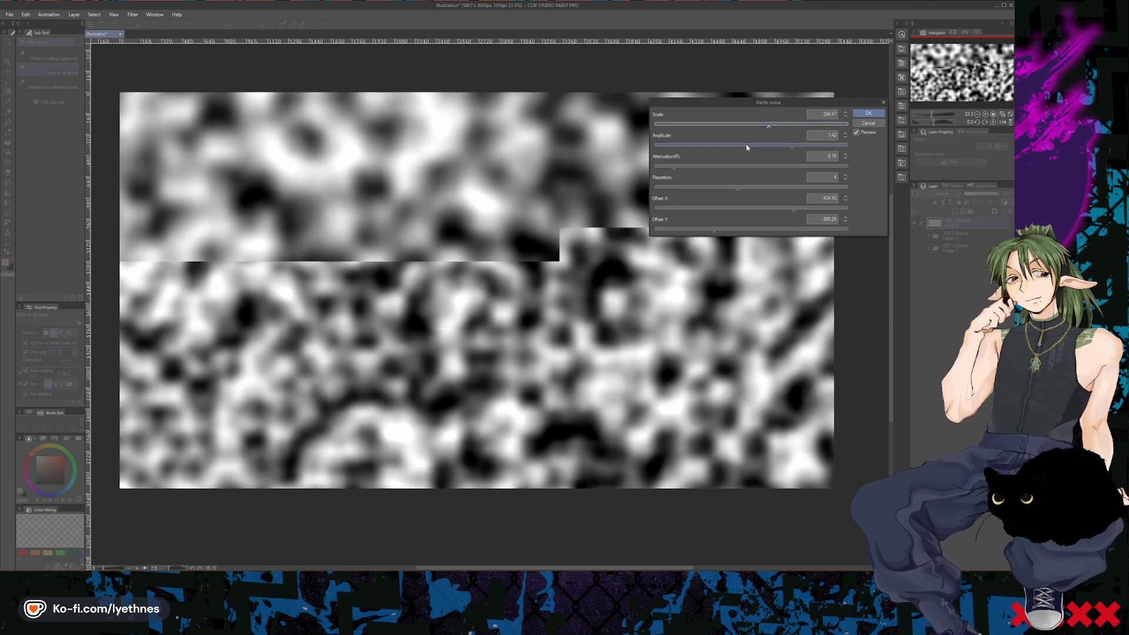
click(744, 146)
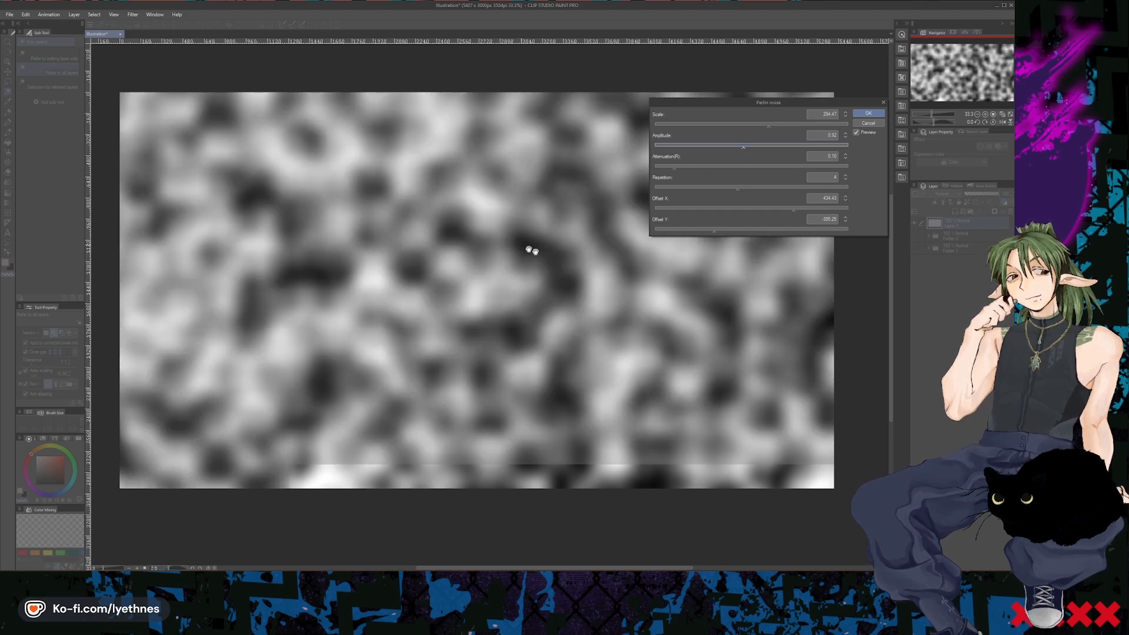
click(785, 145)
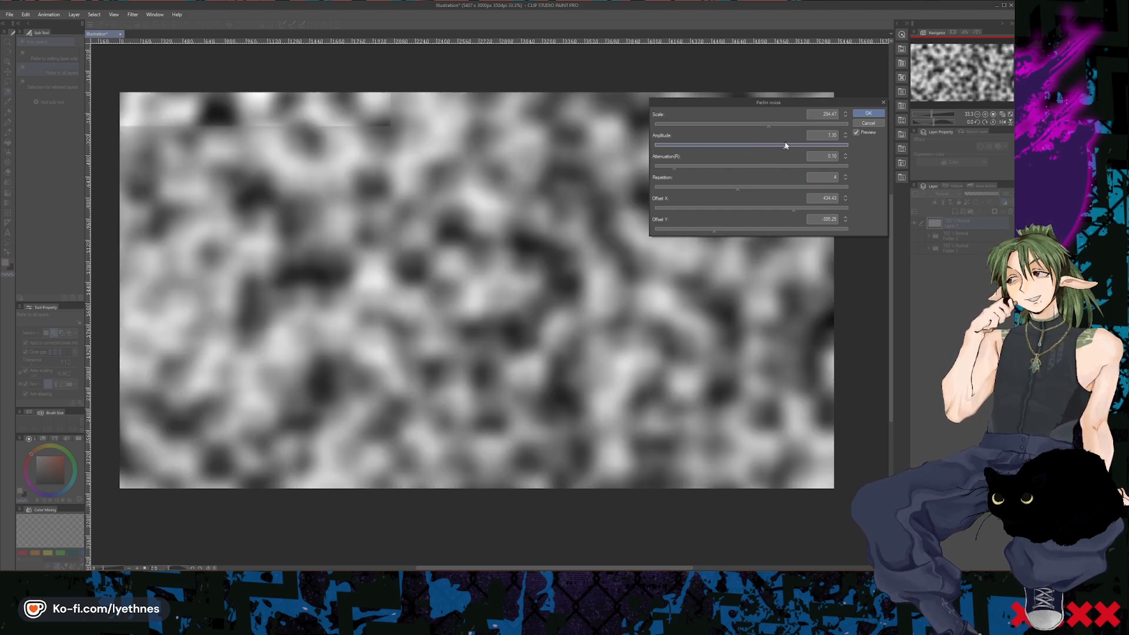
click(711, 167)
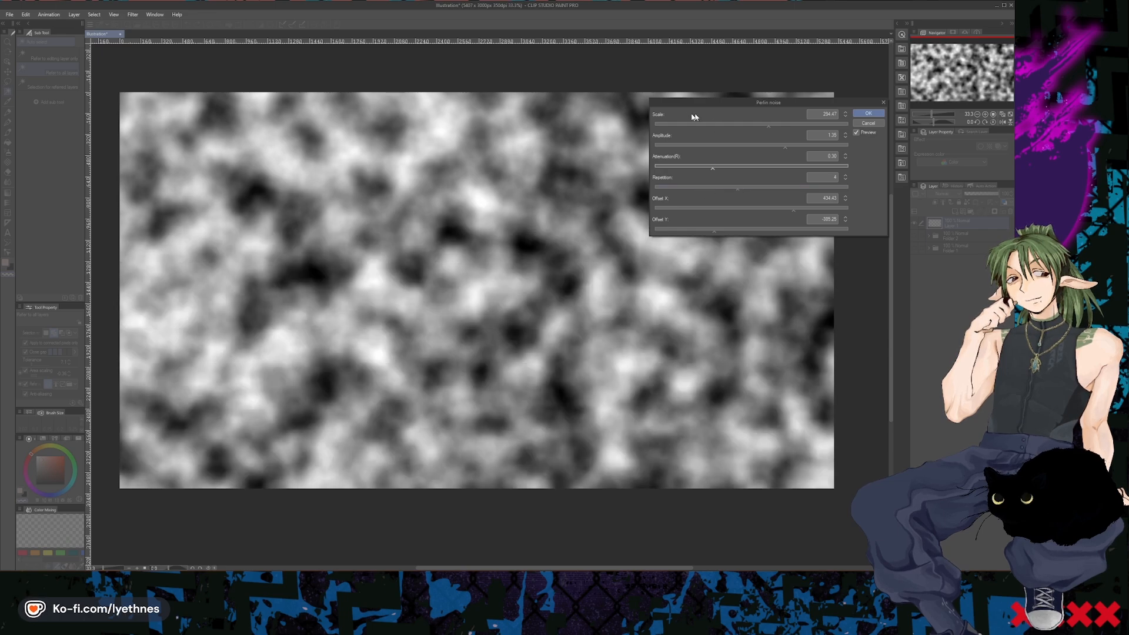
drag(711, 111, 619, 123)
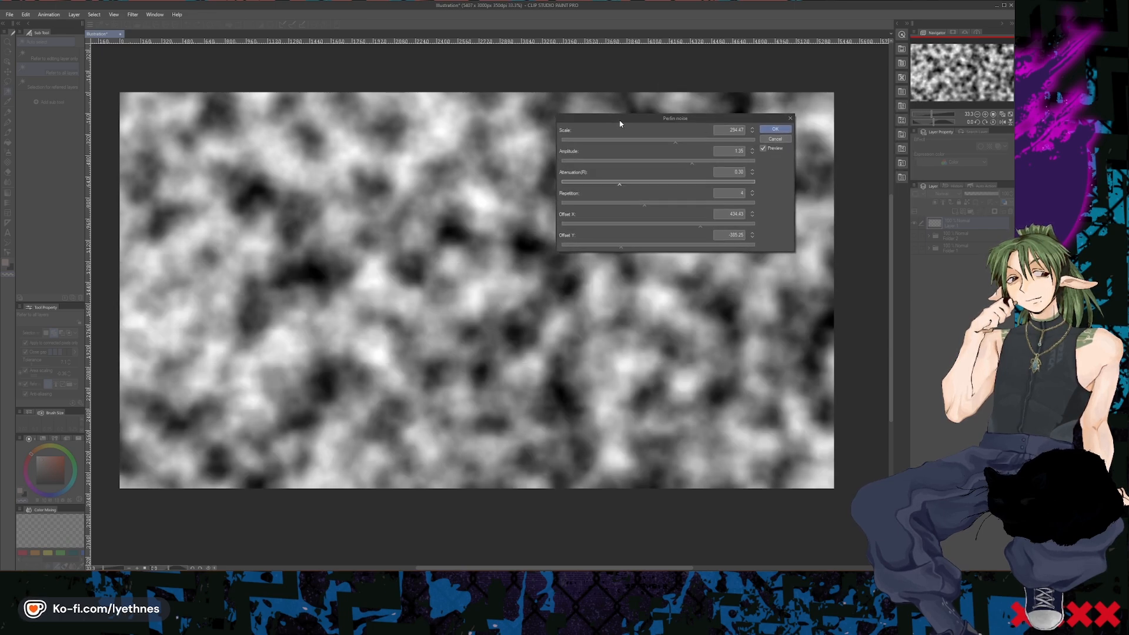
click(656, 183)
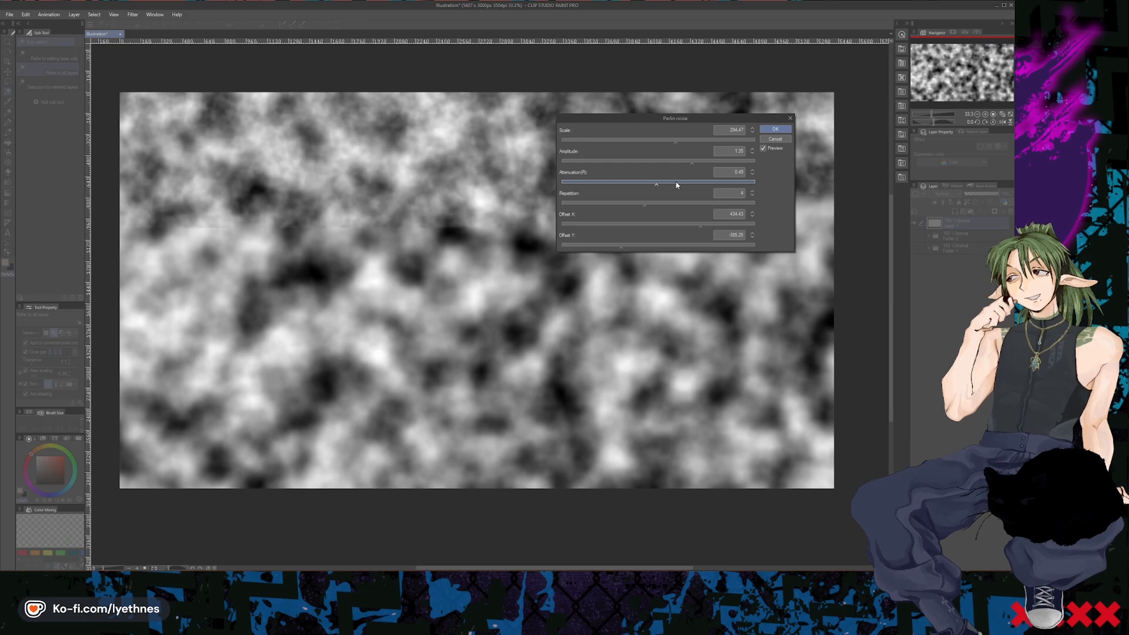
- Set the Perlin noise attenuation to 0.15, amplitude to about 1.5 and scale to about 226, and apply the filter
click(590, 182)
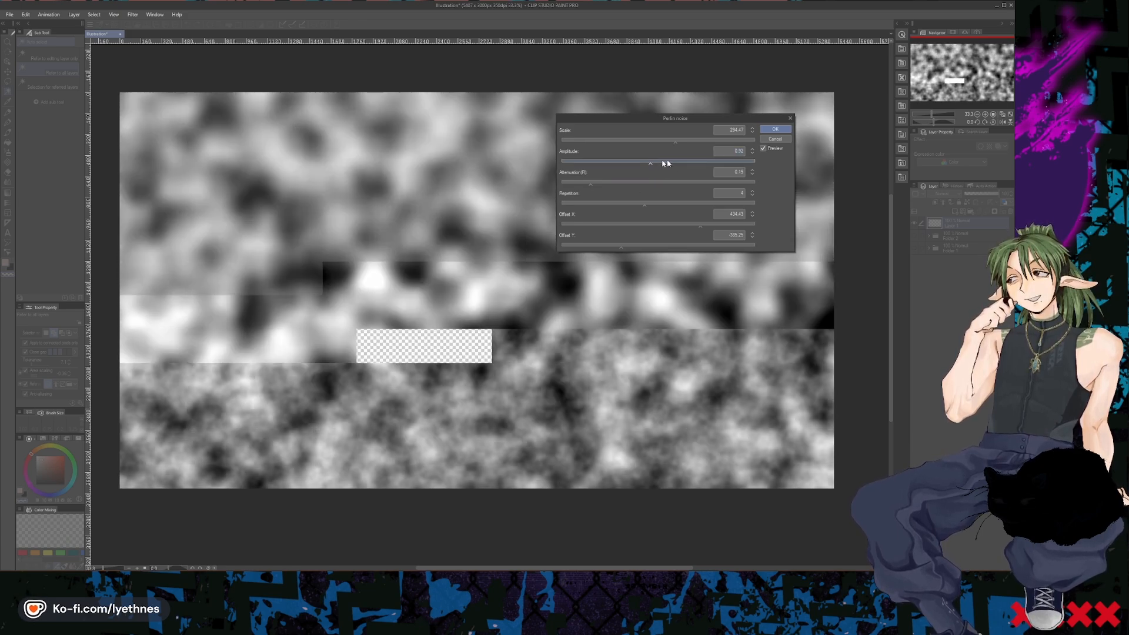
click(710, 161)
click(649, 140)
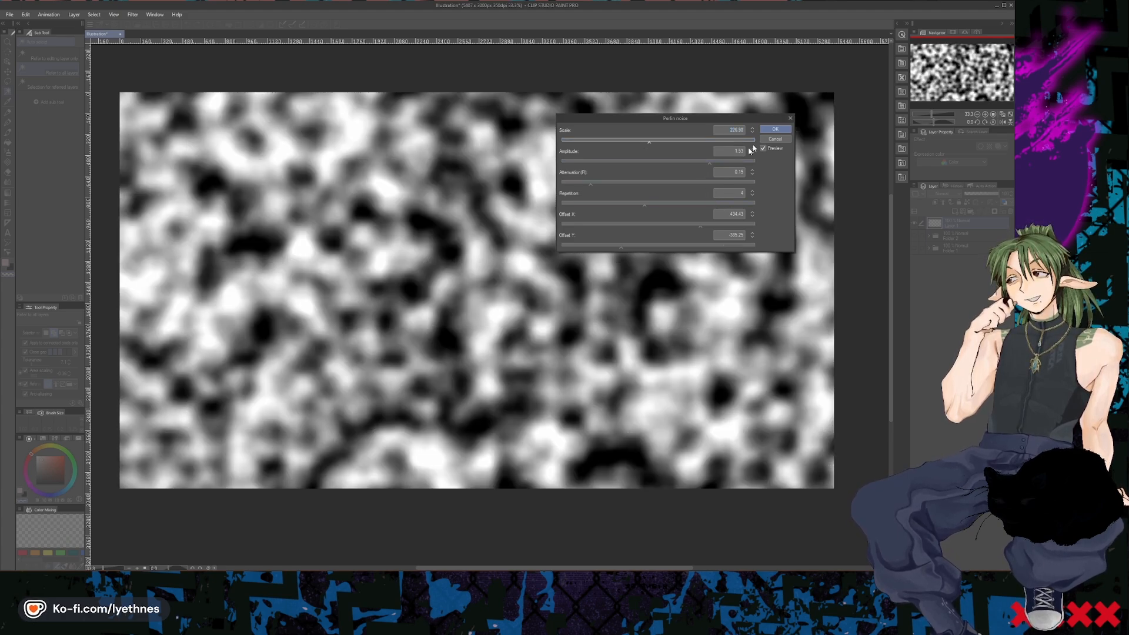
click(774, 129)
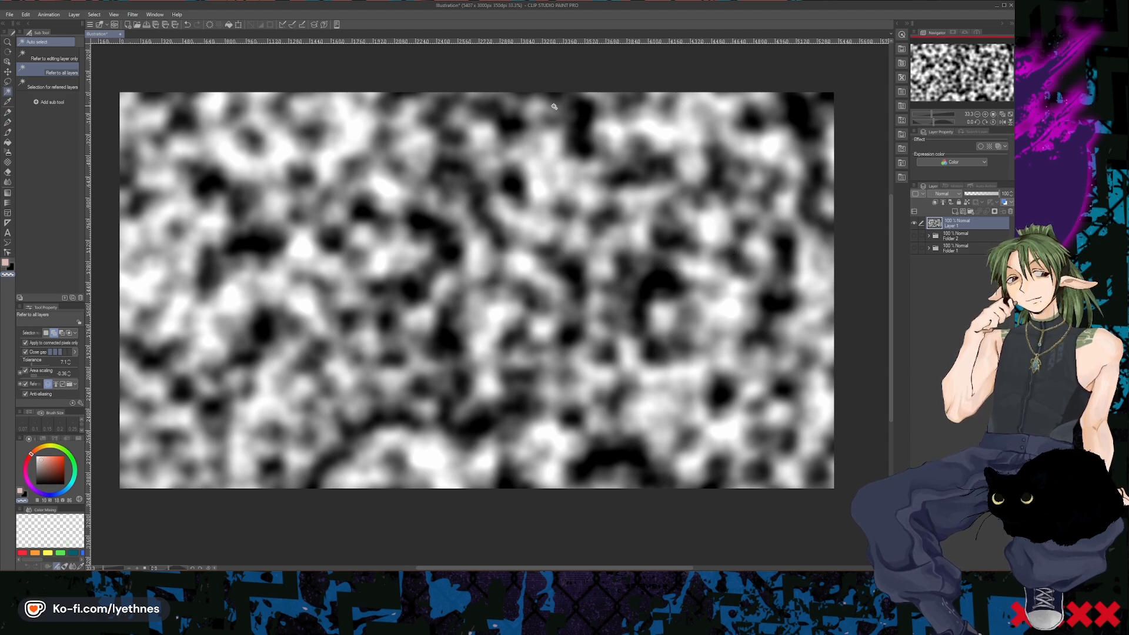
- Add a black-to-white gradient map correction layer with the black node at about 14 and the white node at about 72
click(74, 14)
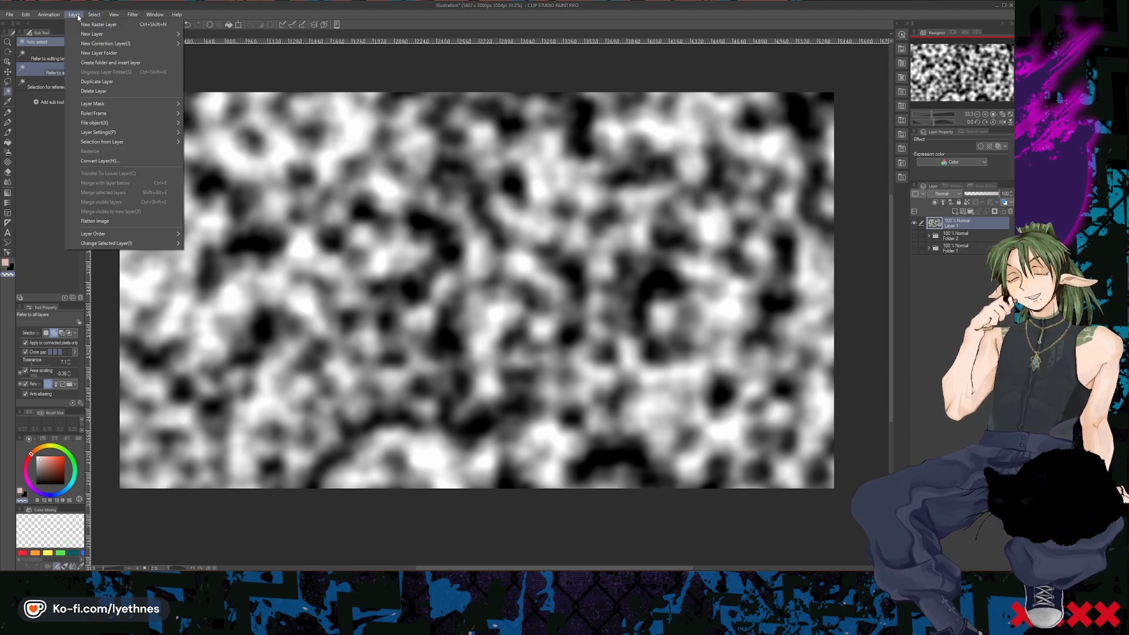
mouse_move(126, 47)
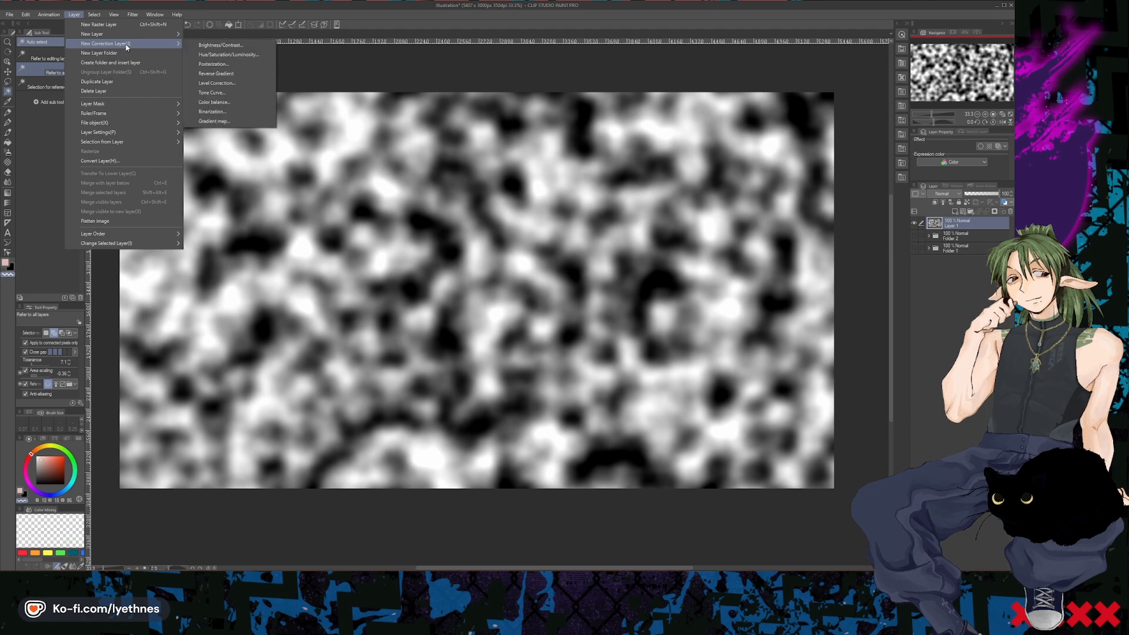
click(223, 122)
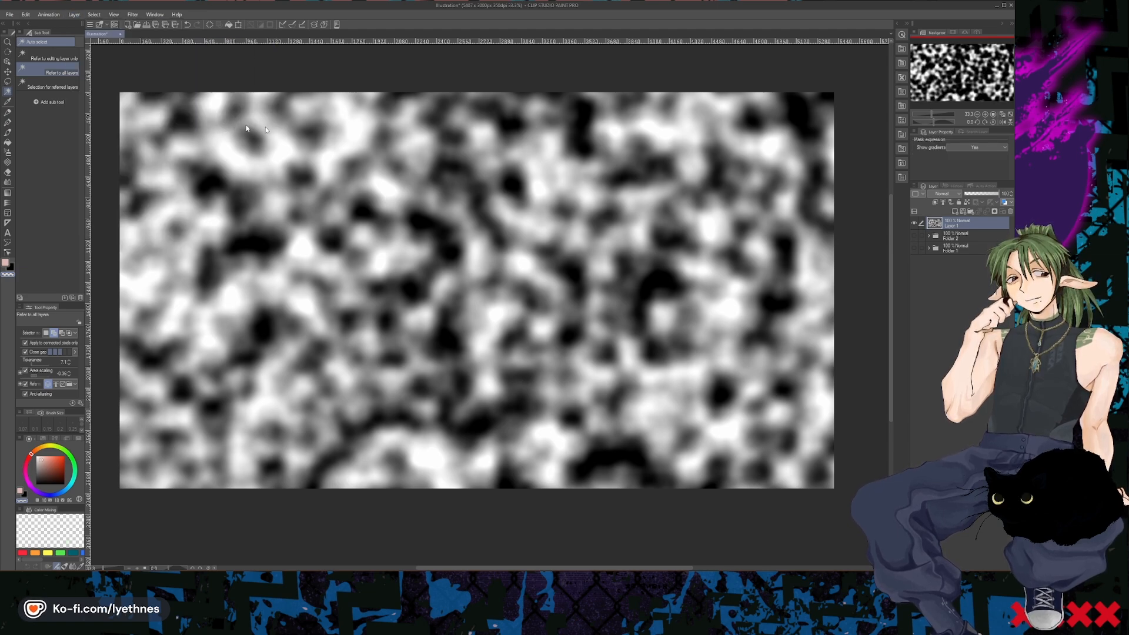
drag(427, 165, 769, 140)
mouse_move(633, 162)
mouse_down()
mouse_move(668, 160)
mouse_move(655, 162)
mouse_up()
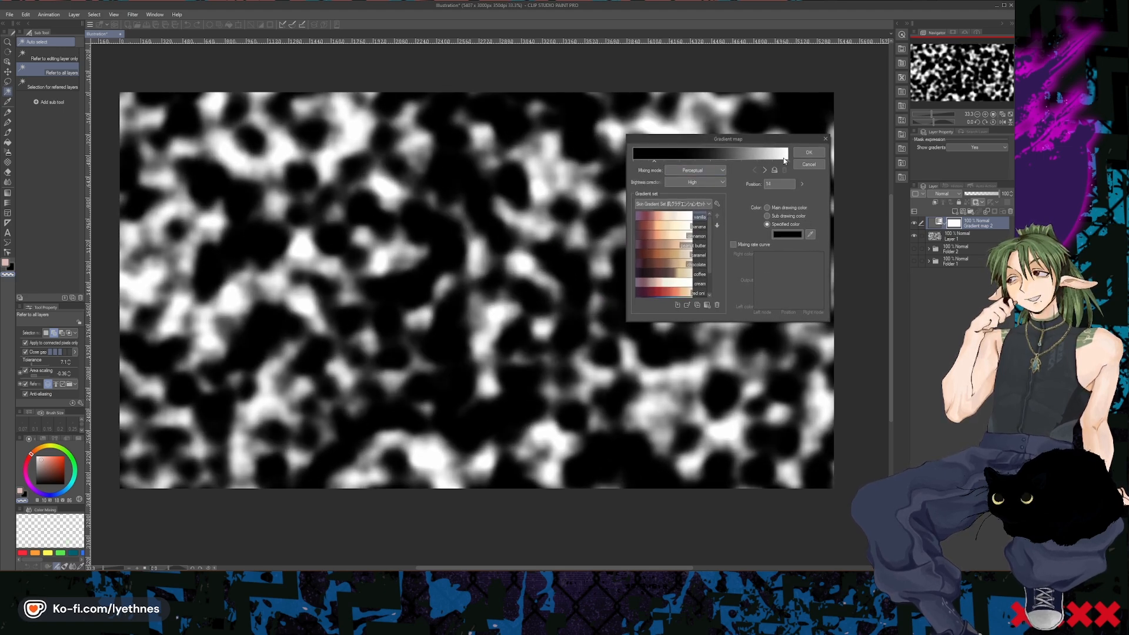
drag(787, 162, 744, 164)
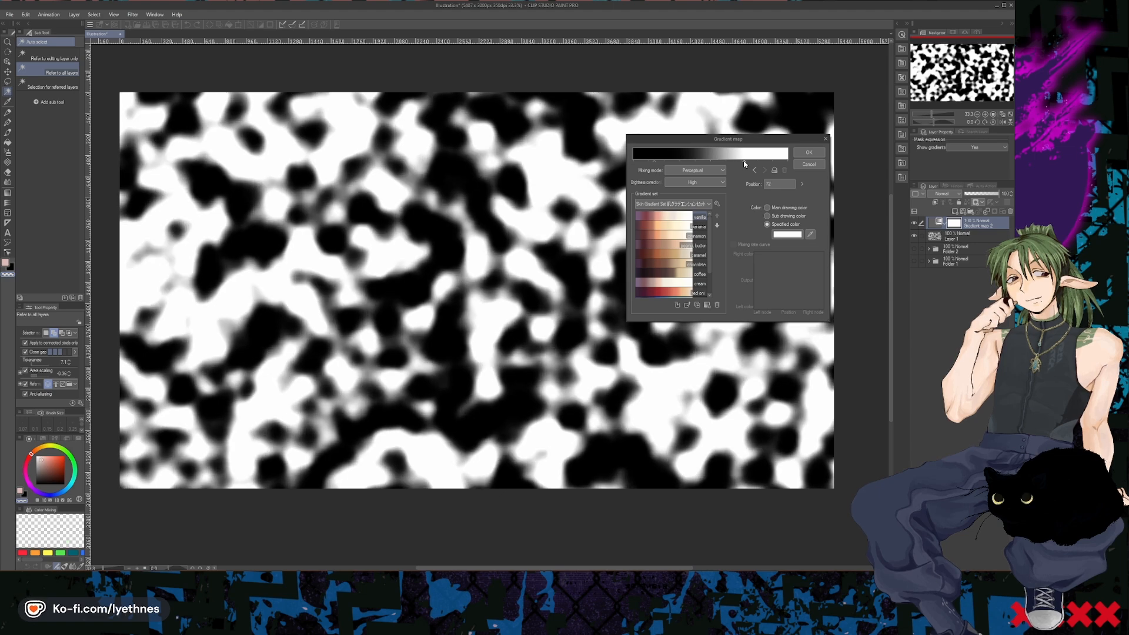
- Set the gradient map's mixing mode to Perceptual (Photoshop compatible) and apply it
click(689, 171)
click(685, 180)
click(697, 170)
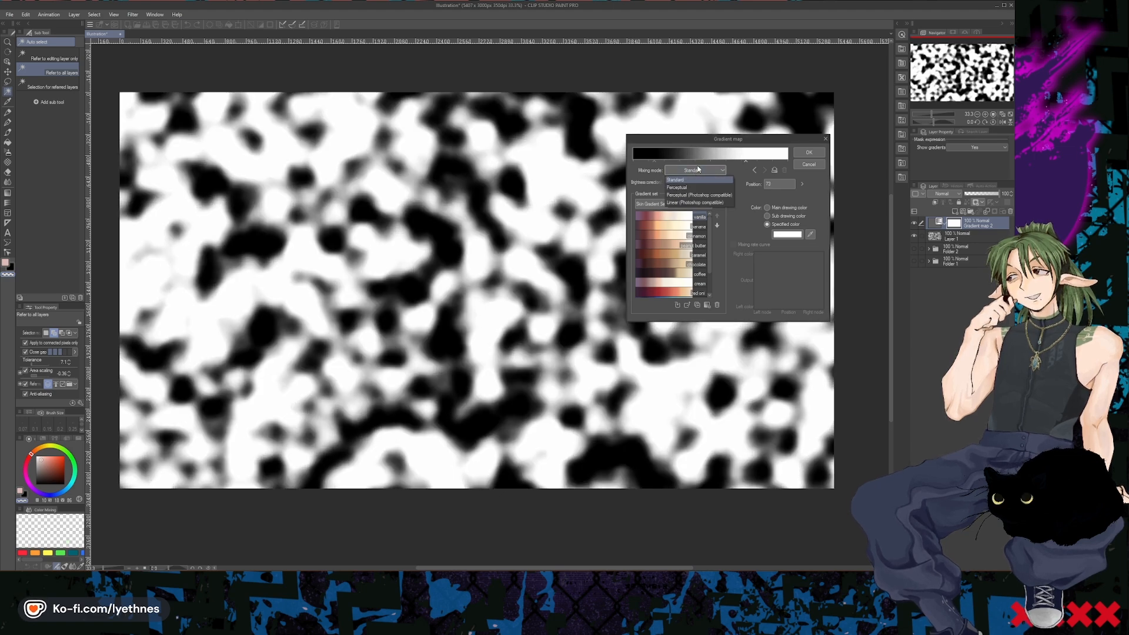
click(689, 195)
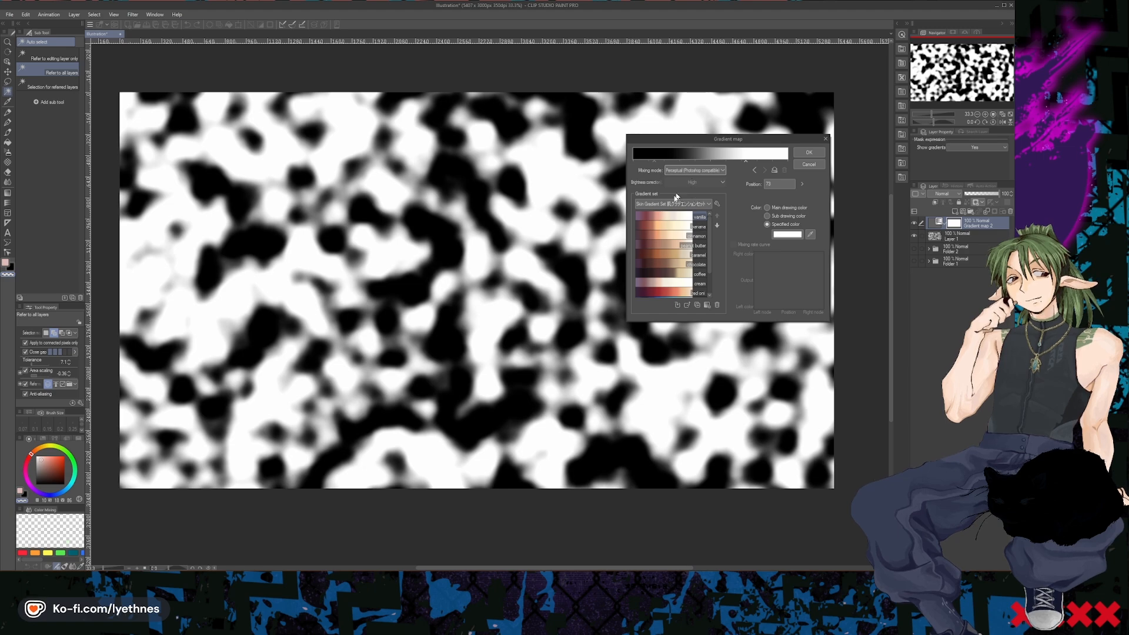
click(803, 154)
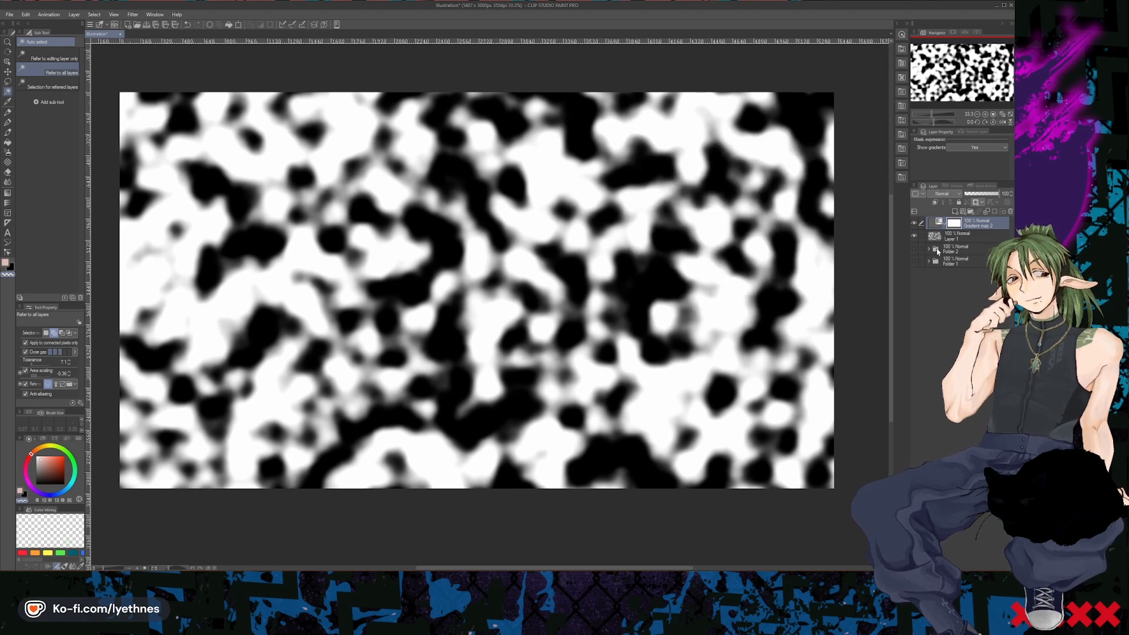
- Invert the colours of the Perlin noise on Layer 1
click(965, 236)
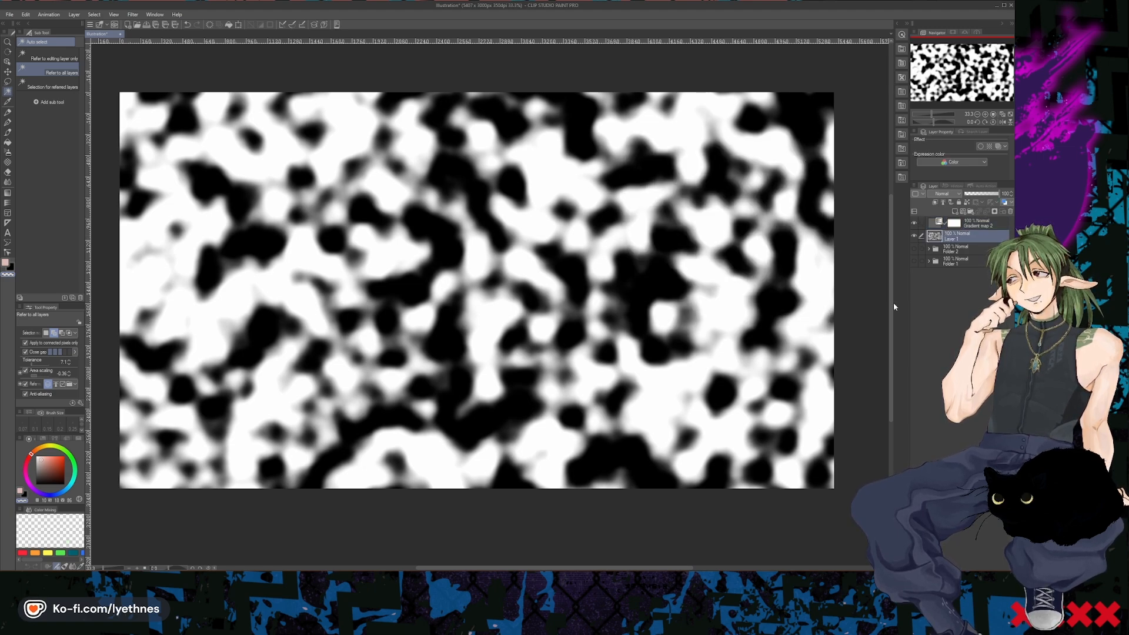
key(ctrl+i)
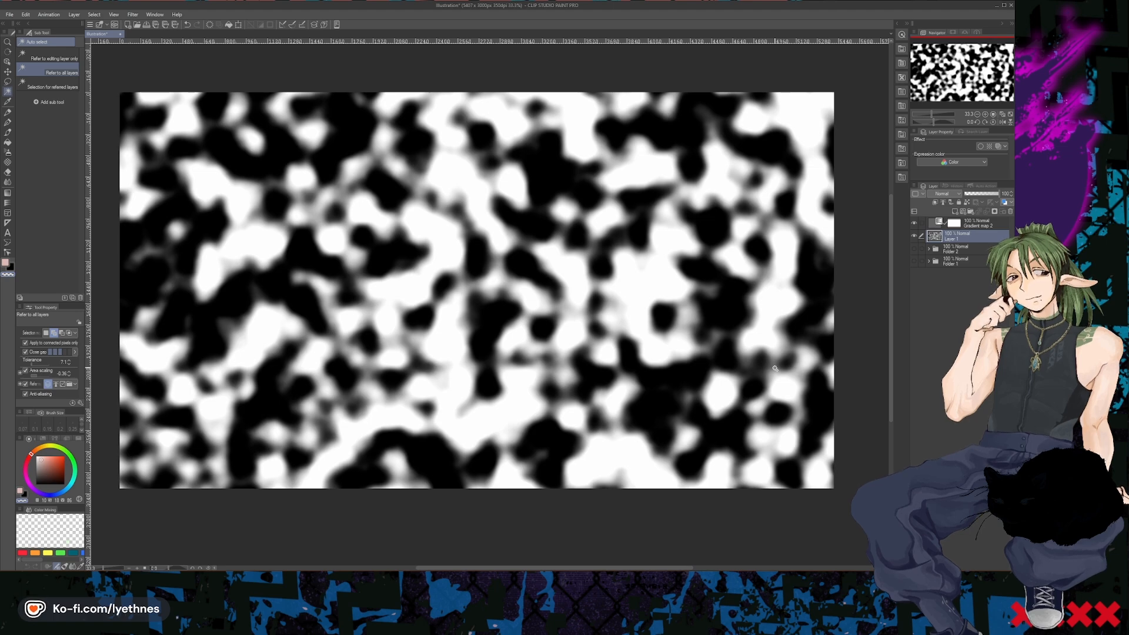
- Invert Layer 1 again, then start a new Perlin noise on it with amplitude about 1.57 and attenuation 0.24
key(ctrl+i)
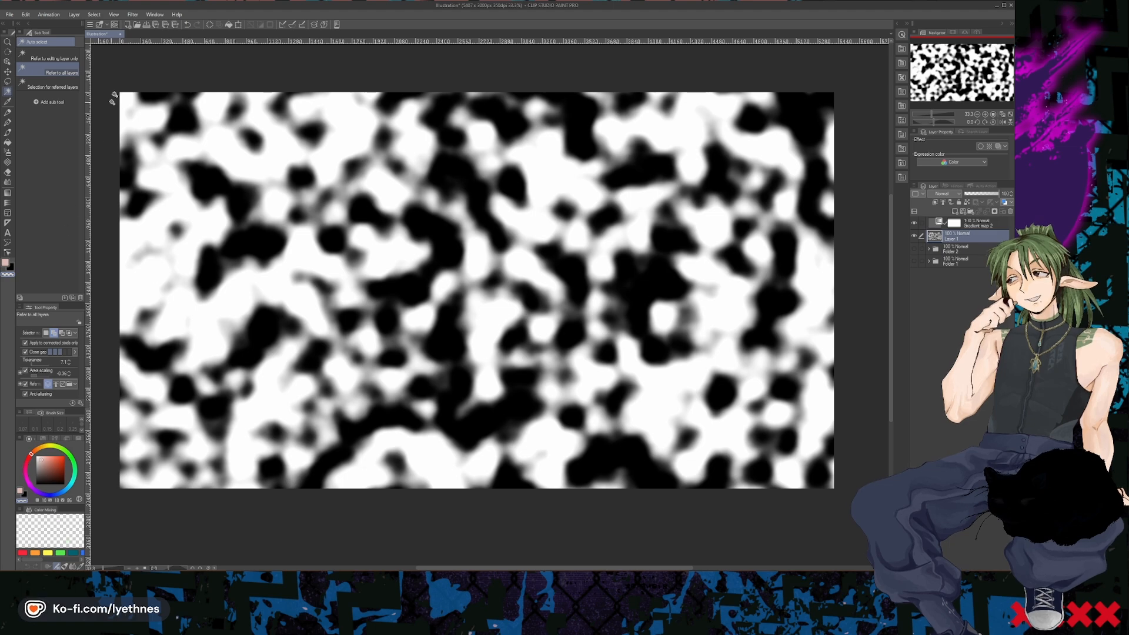
click(133, 14)
mouse_move(159, 85)
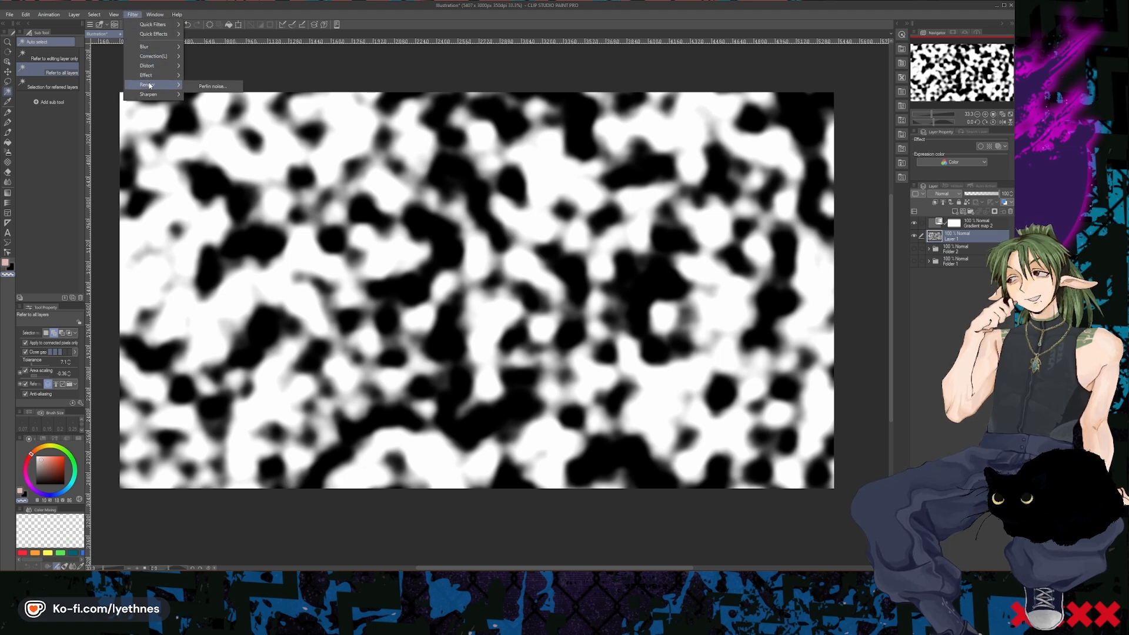
click(213, 86)
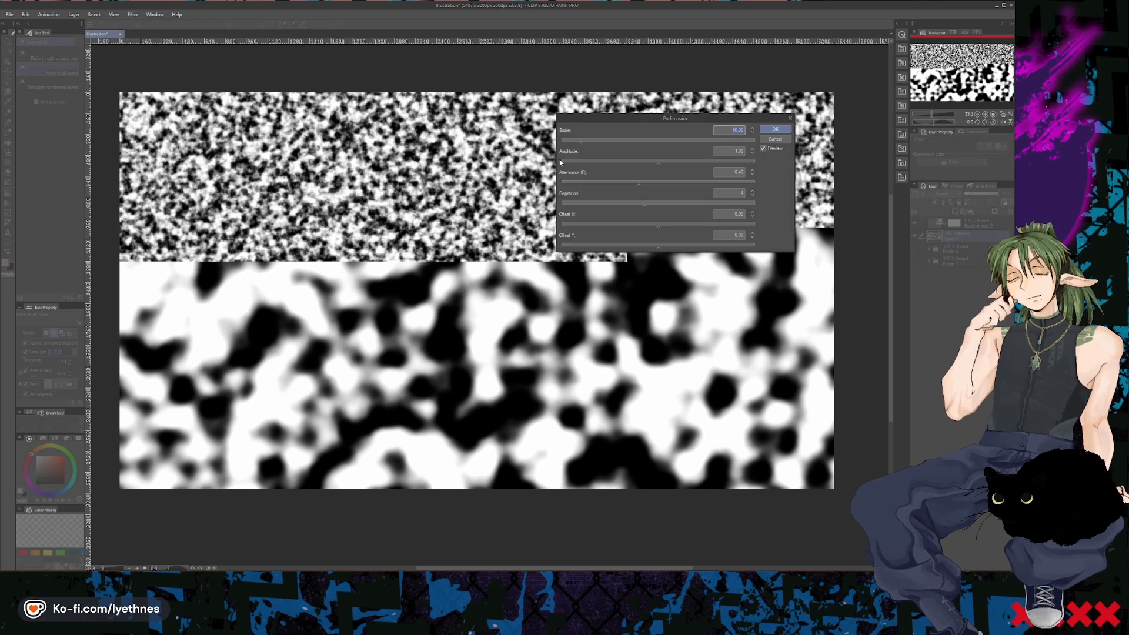
click(680, 141)
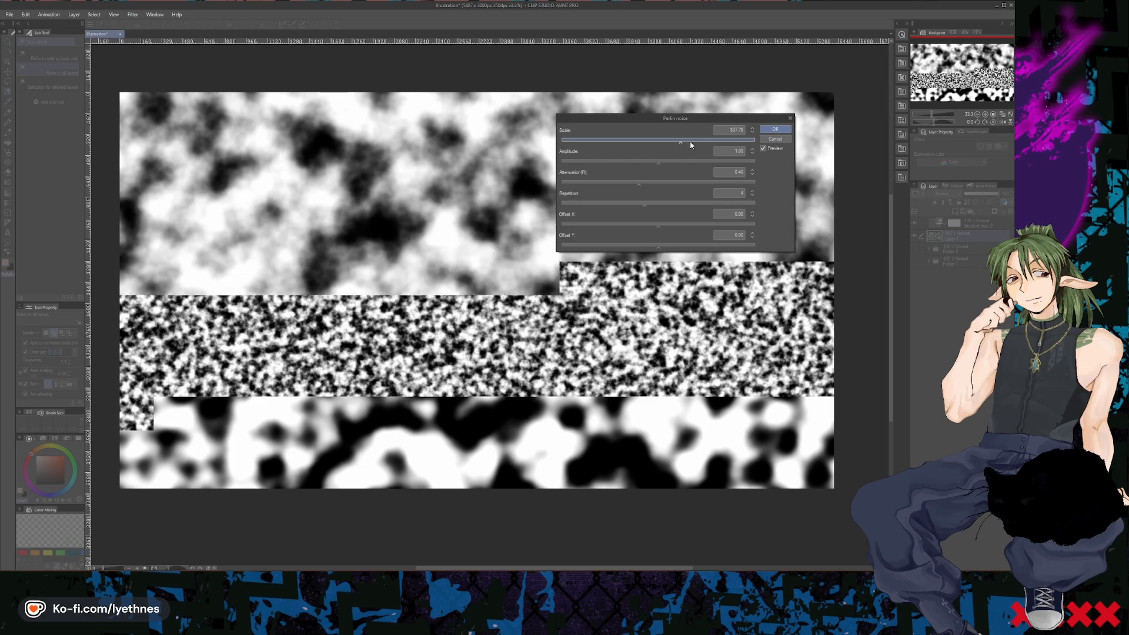
click(654, 141)
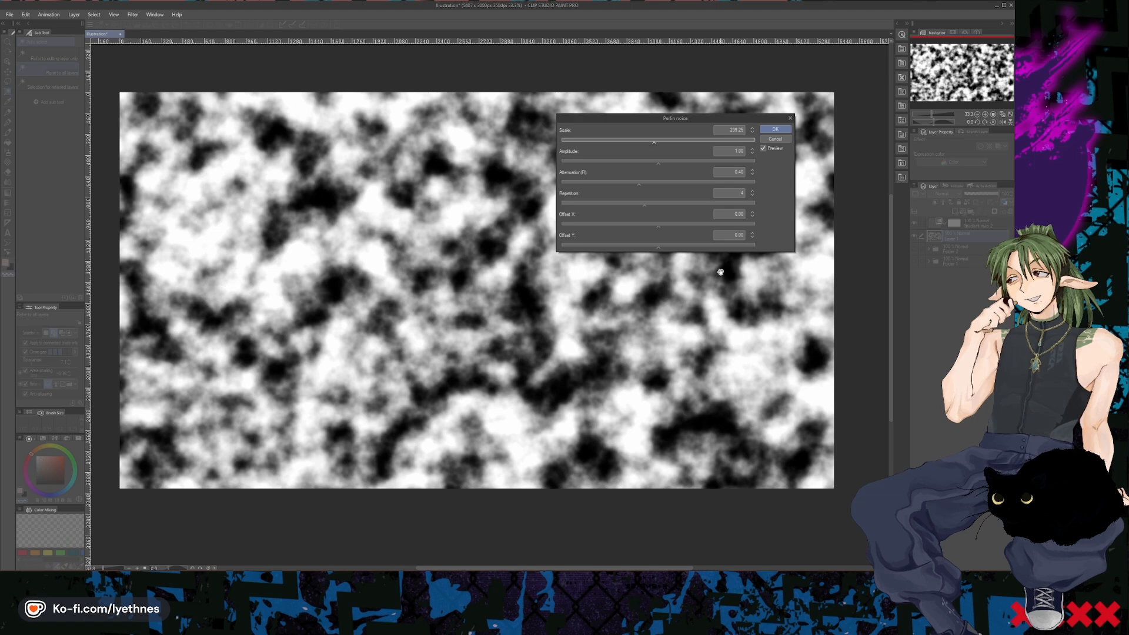
click(681, 162)
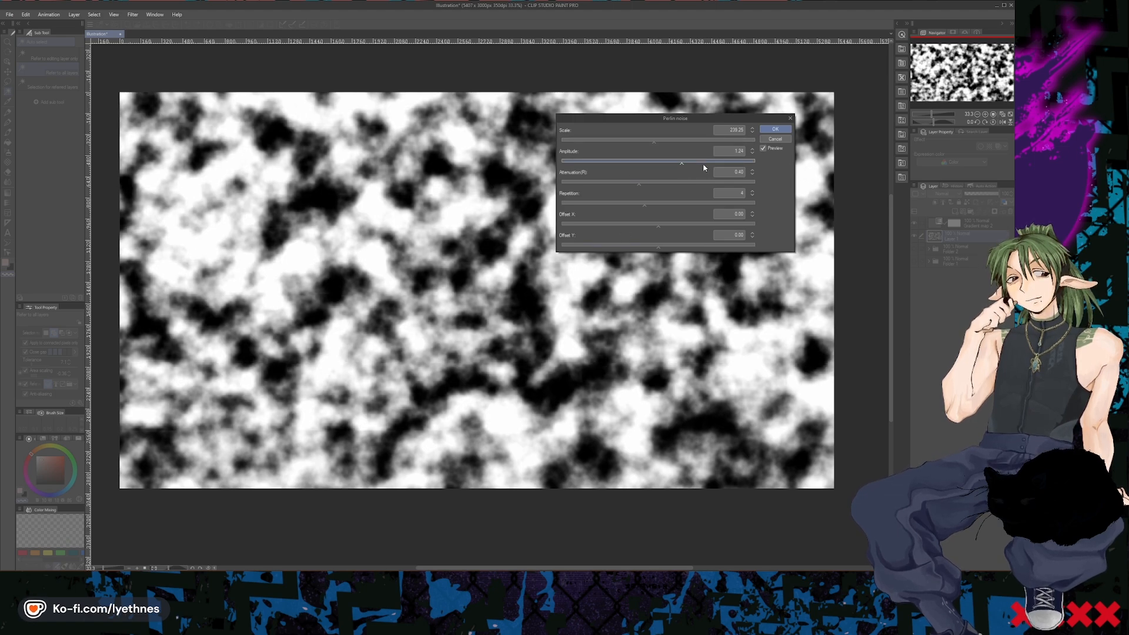
click(714, 161)
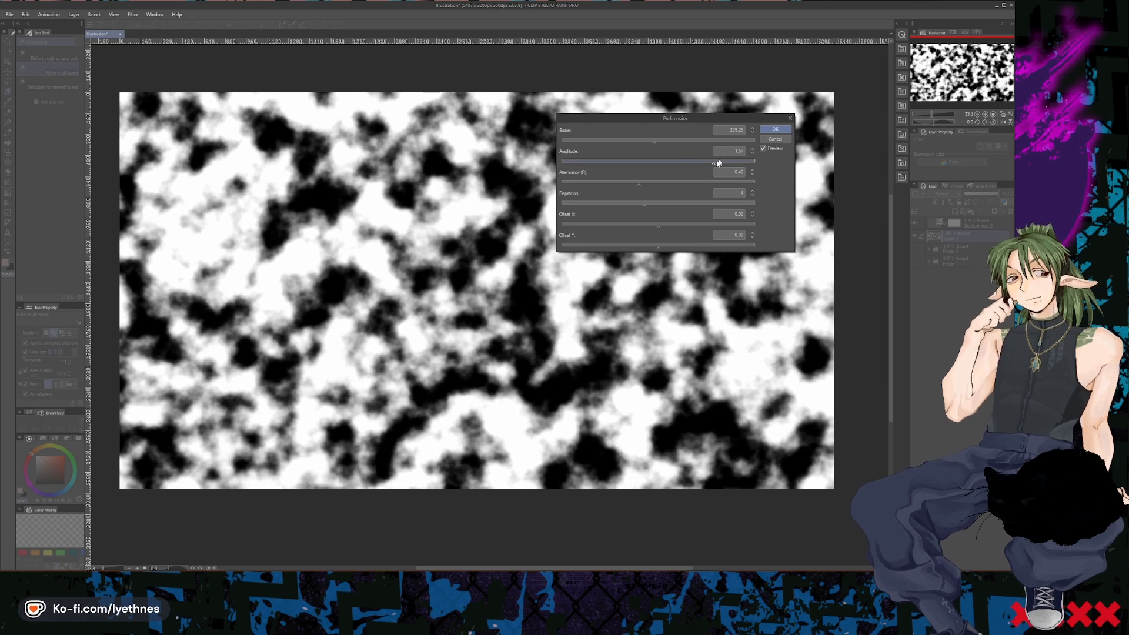
drag(674, 186, 561, 183)
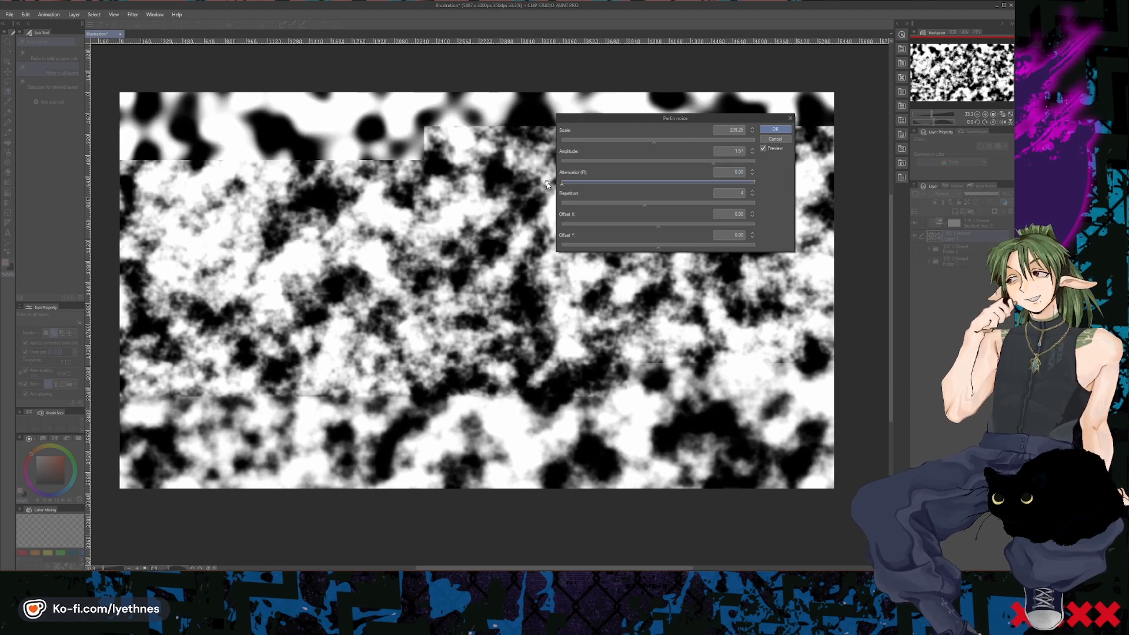
click(640, 185)
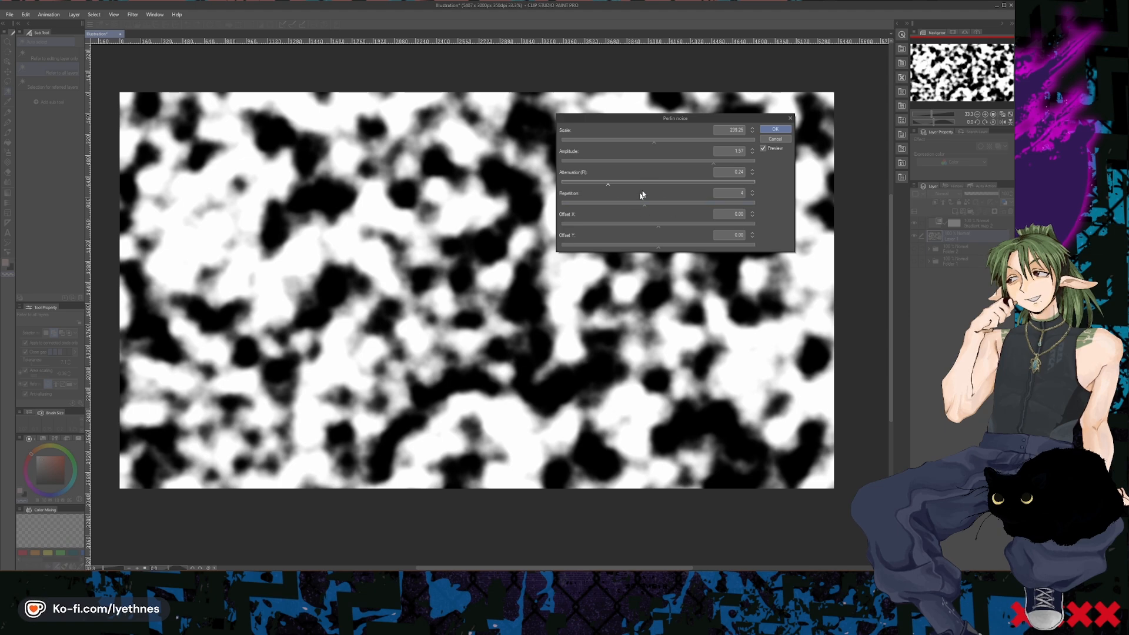
- Try several Perlin noise scales, settle on about 222, and apply the filter to Layer 1
click(614, 140)
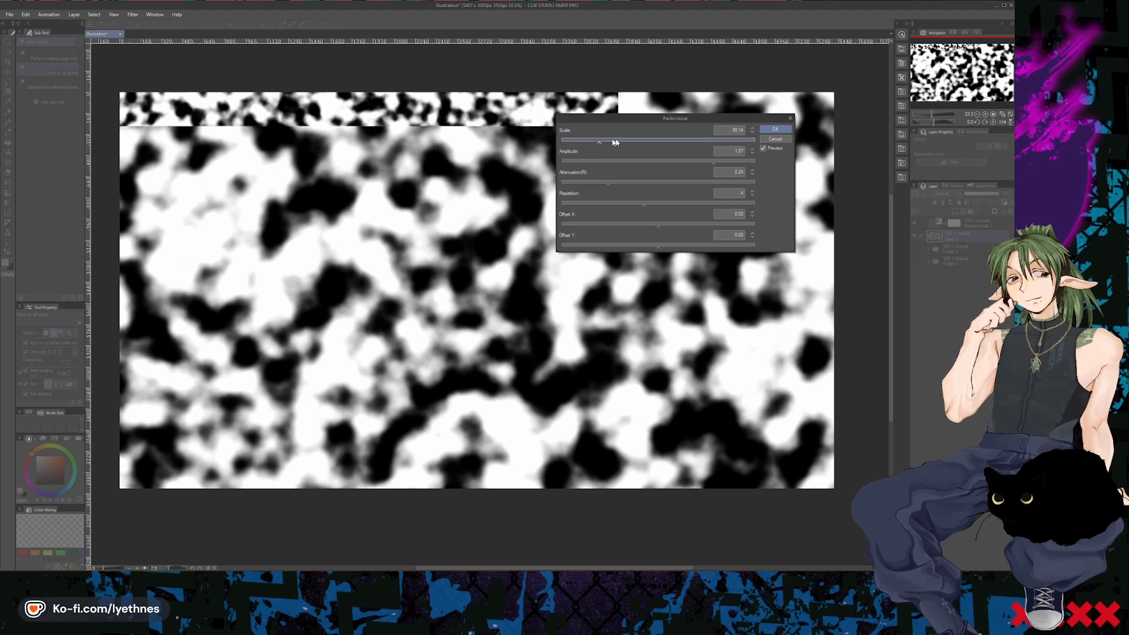
double_click(710, 140)
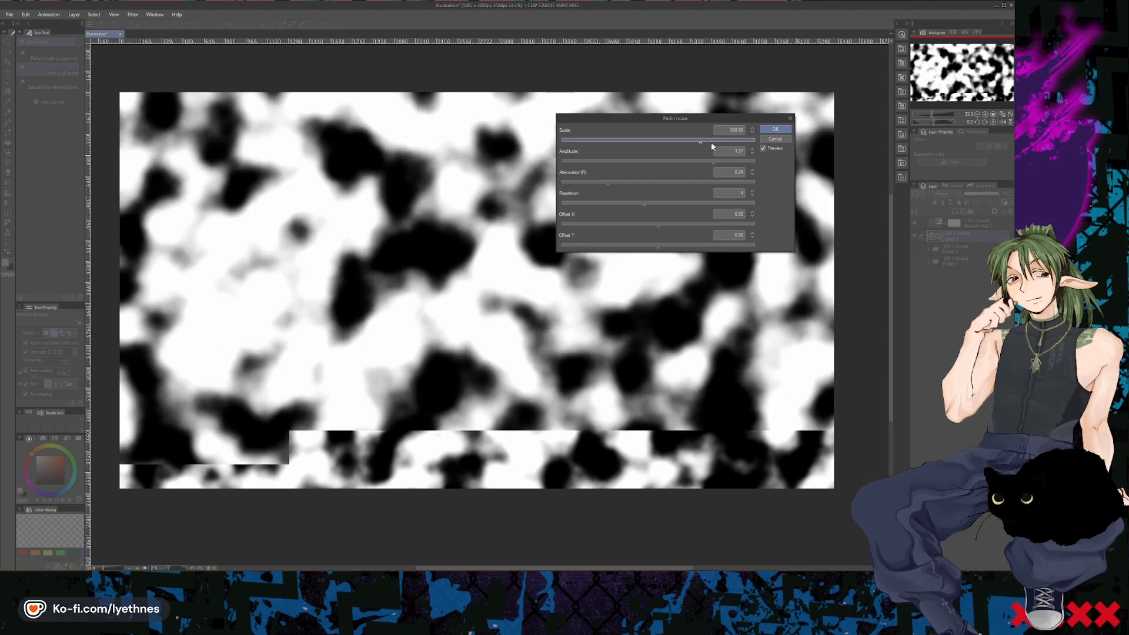
click(681, 143)
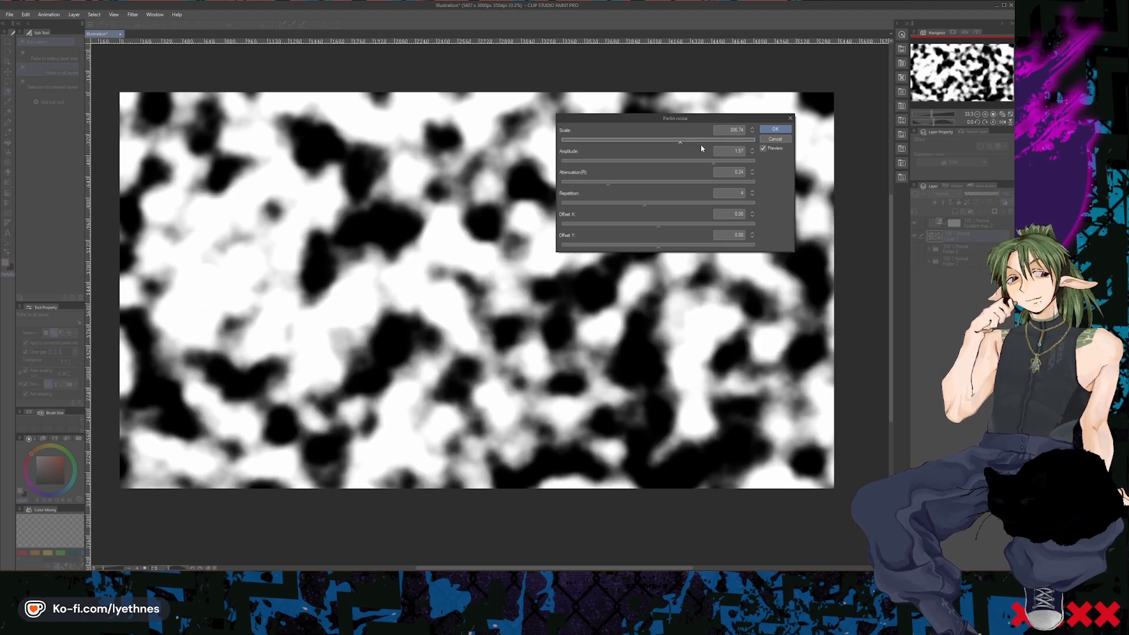
click(661, 143)
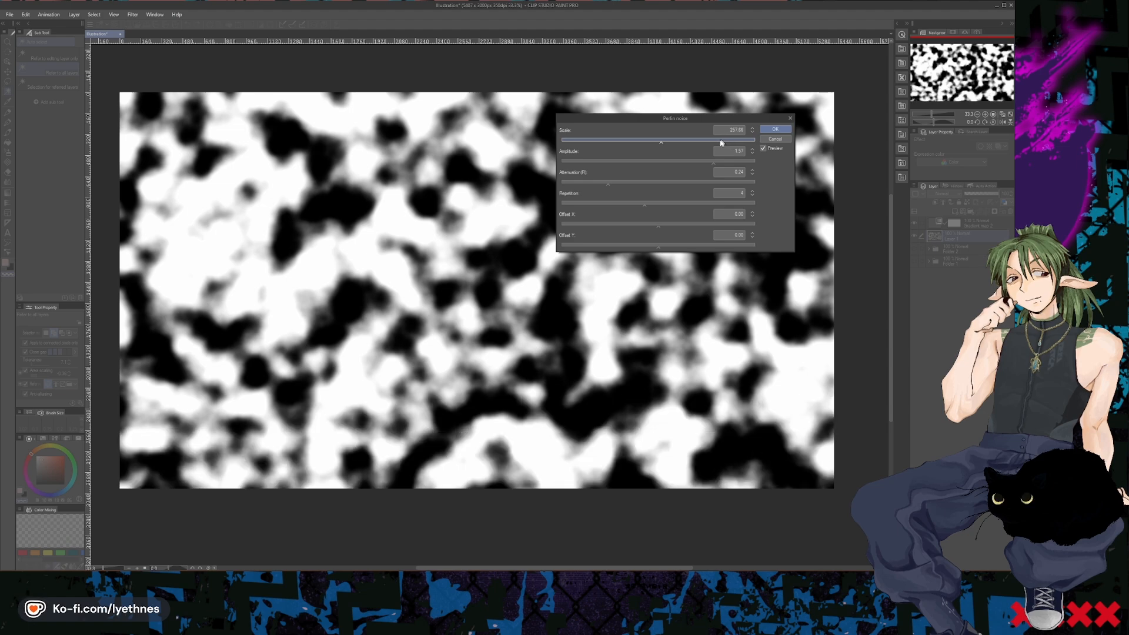
click(647, 141)
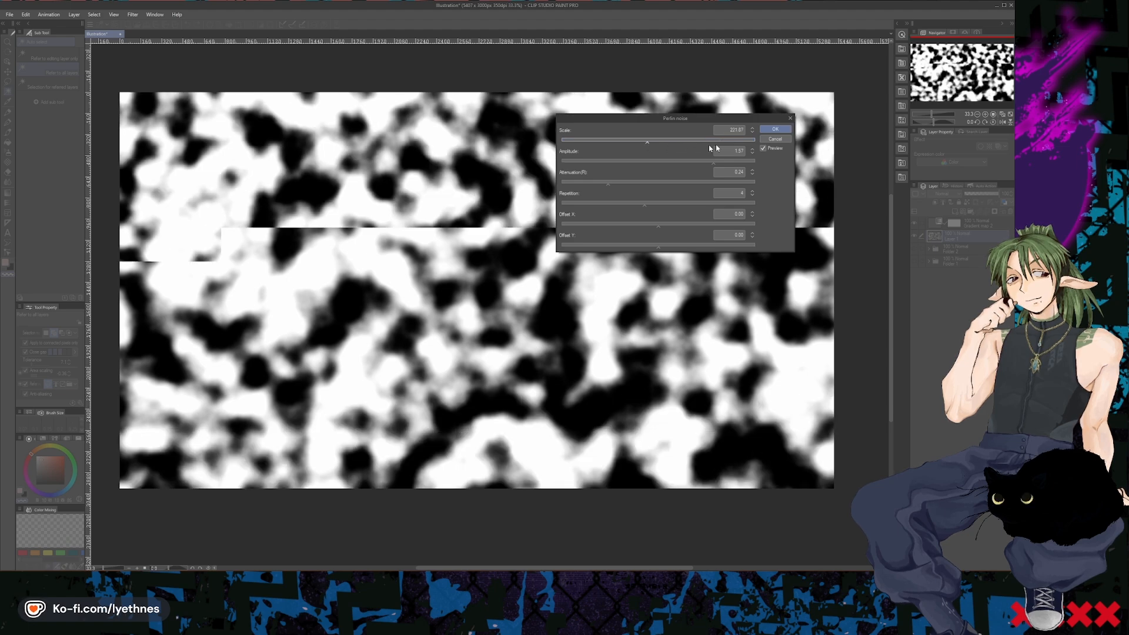
click(776, 130)
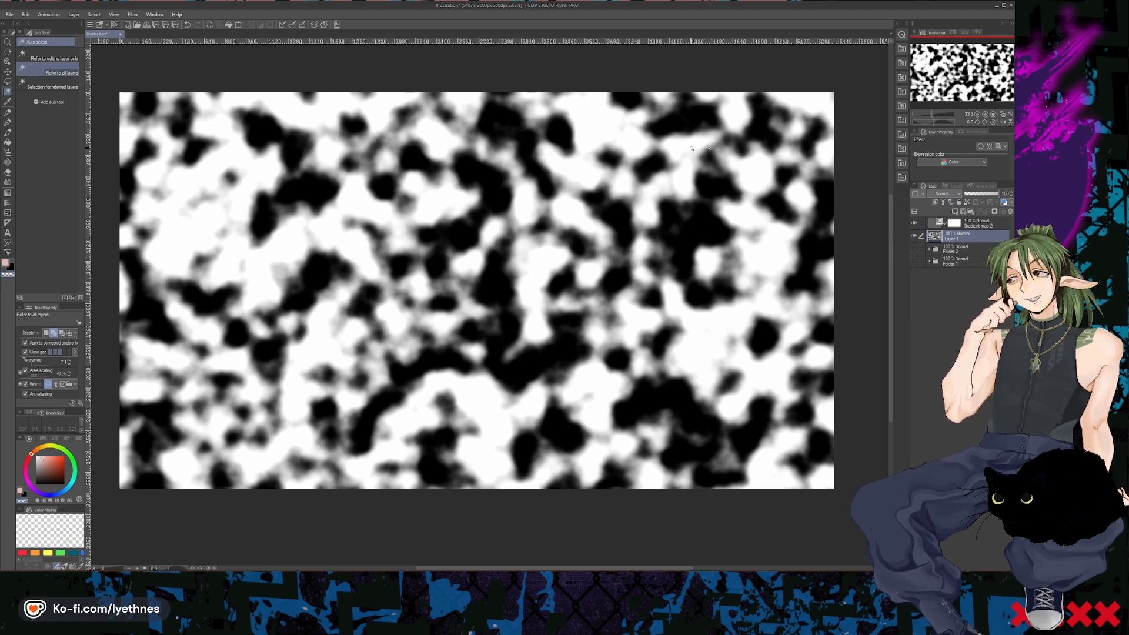
key(b)
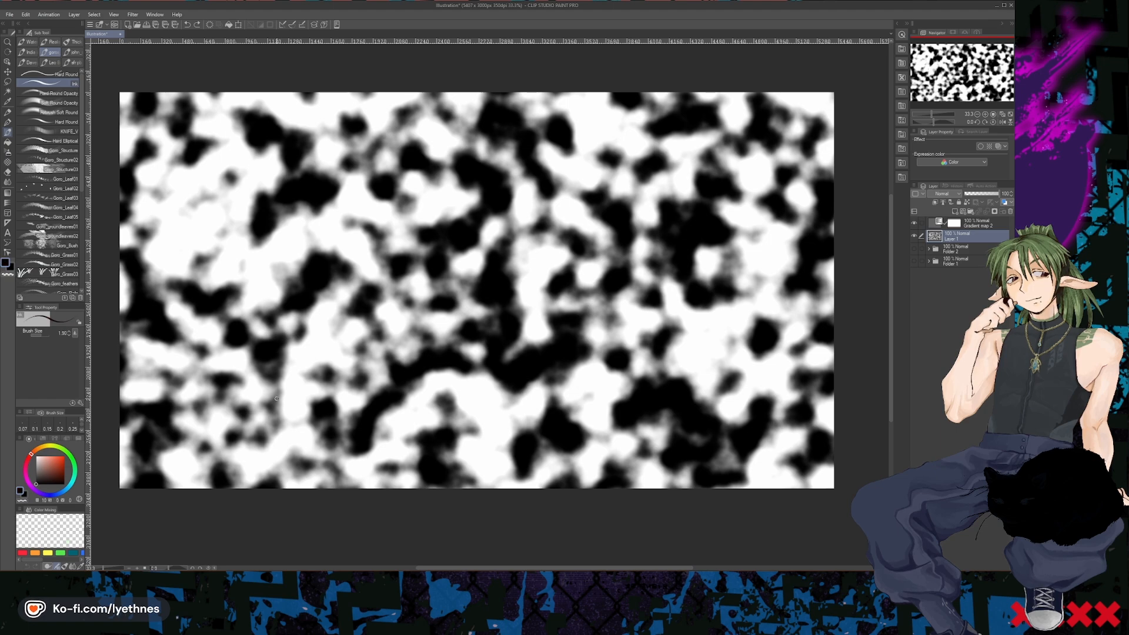
drag(472, 321, 484, 301)
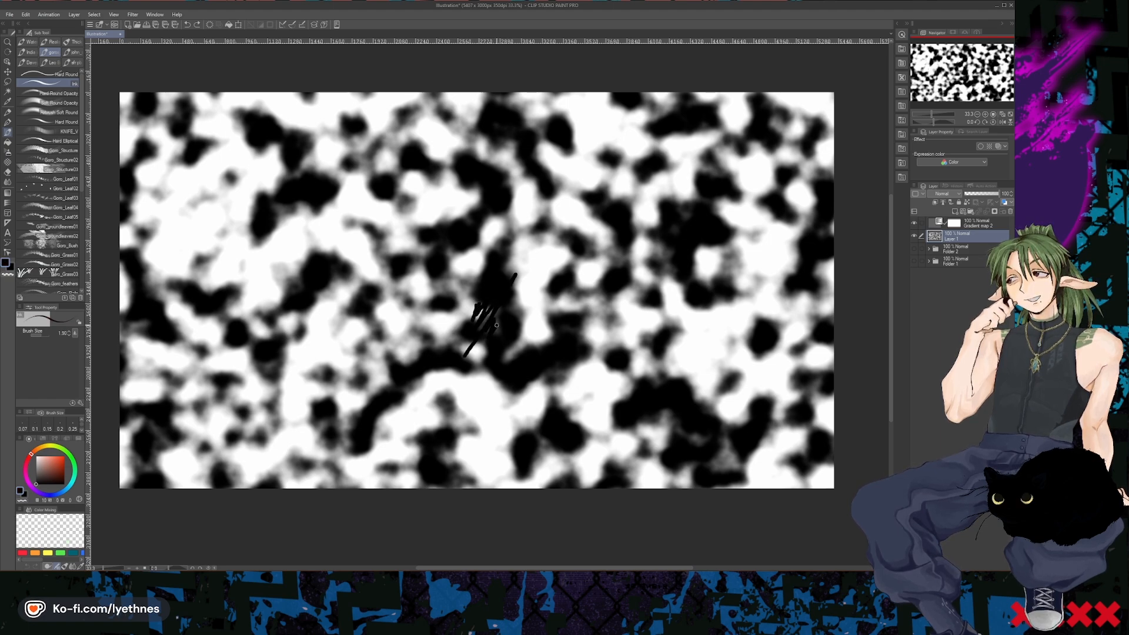
key(ctrl+z)
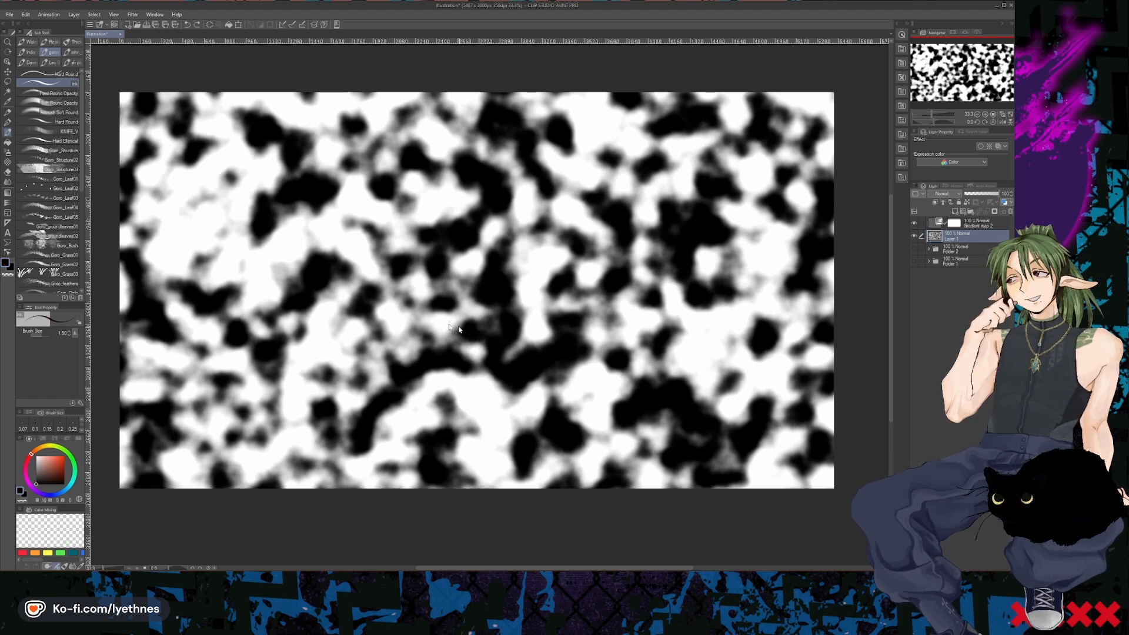
- Paint black over the noise on Layer 1 with the Soft airbrush at size about 16.5, merging blotches into large dark masses
click(8, 151)
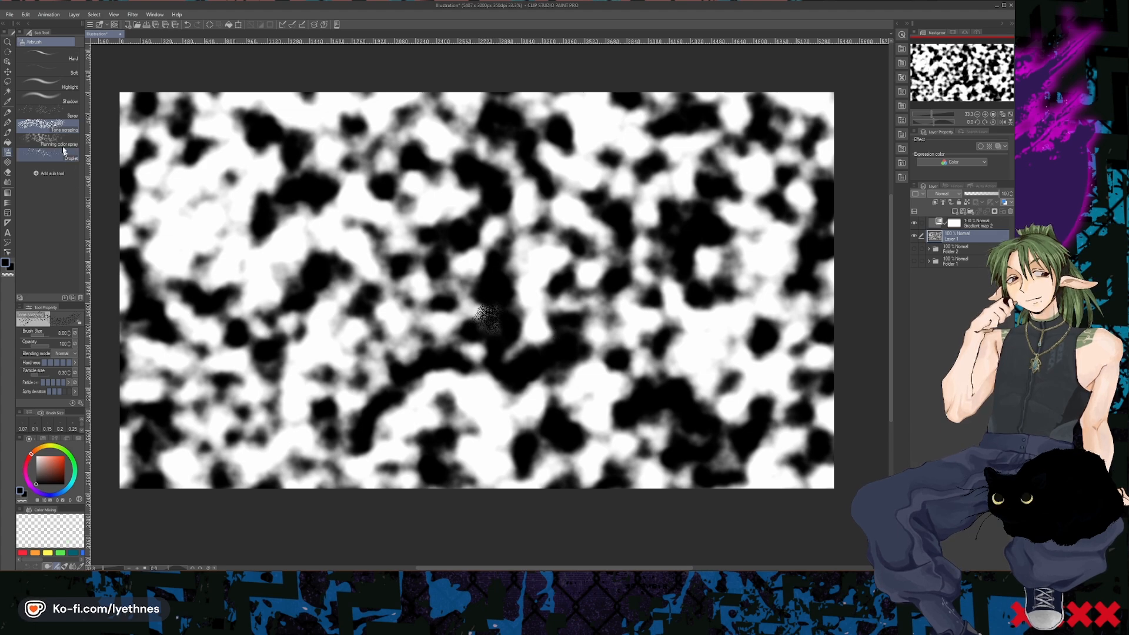
click(59, 73)
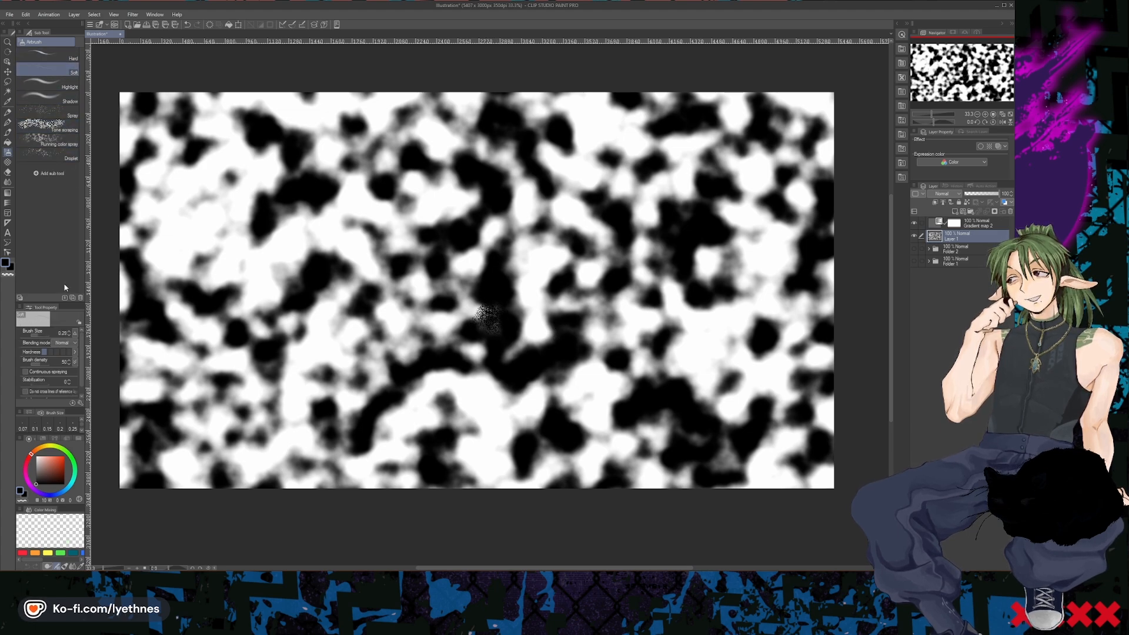
click(47, 337)
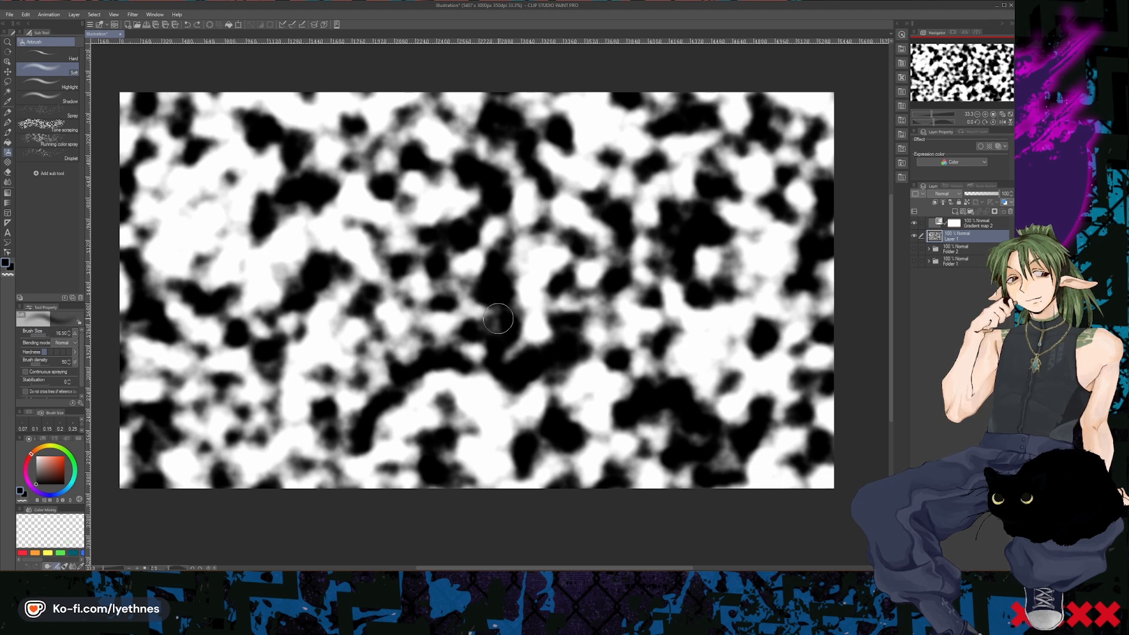
mouse_move(498, 319)
mouse_down()
mouse_move(481, 347)
mouse_move(446, 349)
mouse_move(438, 312)
mouse_move(453, 333)
mouse_up()
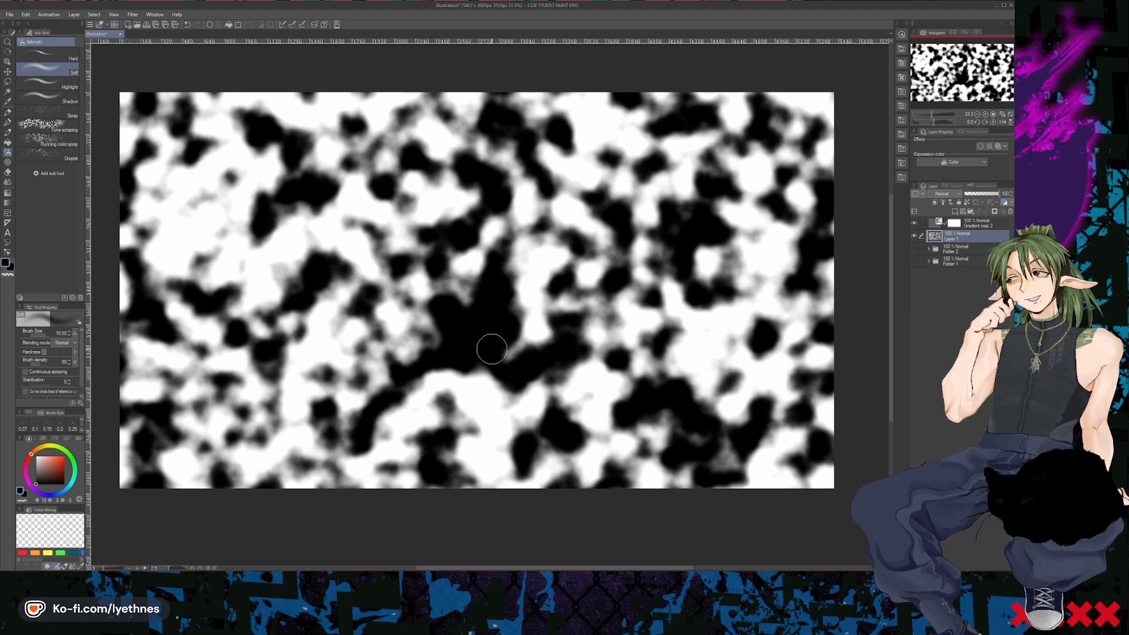
mouse_move(492, 350)
mouse_down()
mouse_move(510, 335)
mouse_move(552, 336)
mouse_move(556, 300)
mouse_move(576, 285)
mouse_move(606, 305)
mouse_move(580, 318)
mouse_move(644, 367)
mouse_move(592, 348)
mouse_move(627, 371)
mouse_move(624, 394)
mouse_move(594, 400)
mouse_move(601, 386)
mouse_move(572, 373)
mouse_move(452, 397)
mouse_move(478, 383)
mouse_move(462, 380)
mouse_move(367, 419)
mouse_move(454, 441)
mouse_move(521, 440)
mouse_move(537, 410)
mouse_move(528, 388)
mouse_move(405, 391)
mouse_up()
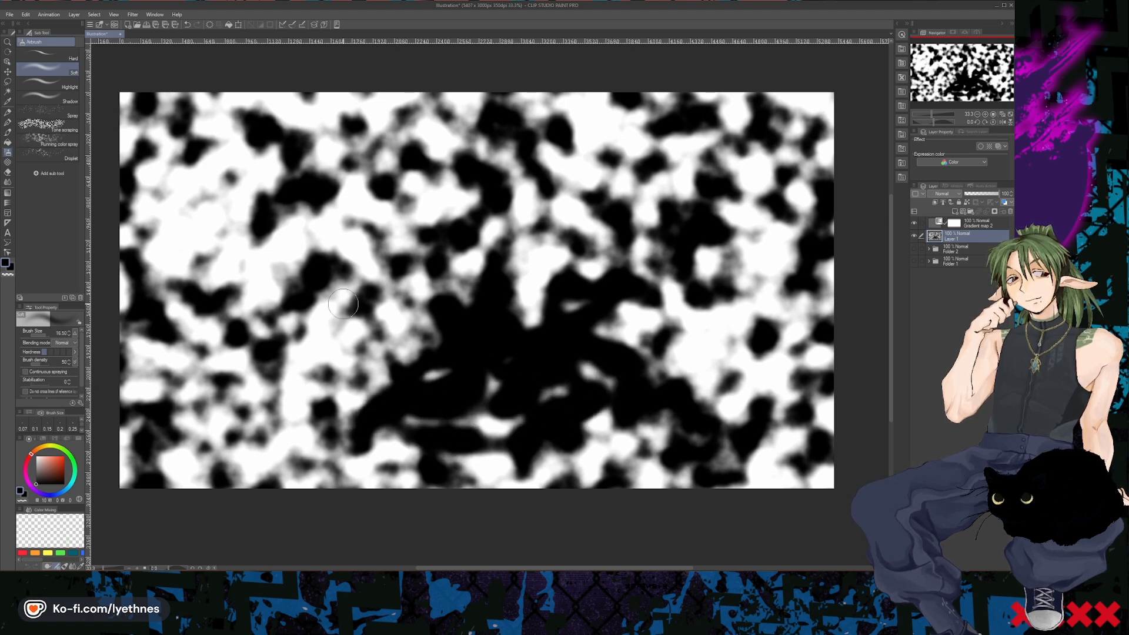
mouse_move(344, 303)
mouse_down()
mouse_move(273, 265)
mouse_move(284, 241)
mouse_move(261, 257)
mouse_move(293, 213)
mouse_move(252, 262)
mouse_move(263, 312)
mouse_move(286, 318)
mouse_move(336, 220)
mouse_move(405, 212)
mouse_move(359, 243)
mouse_move(349, 273)
mouse_move(309, 278)
mouse_move(336, 211)
mouse_move(314, 200)
mouse_move(417, 222)
mouse_move(465, 201)
mouse_move(427, 194)
mouse_move(441, 172)
mouse_move(308, 199)
mouse_up()
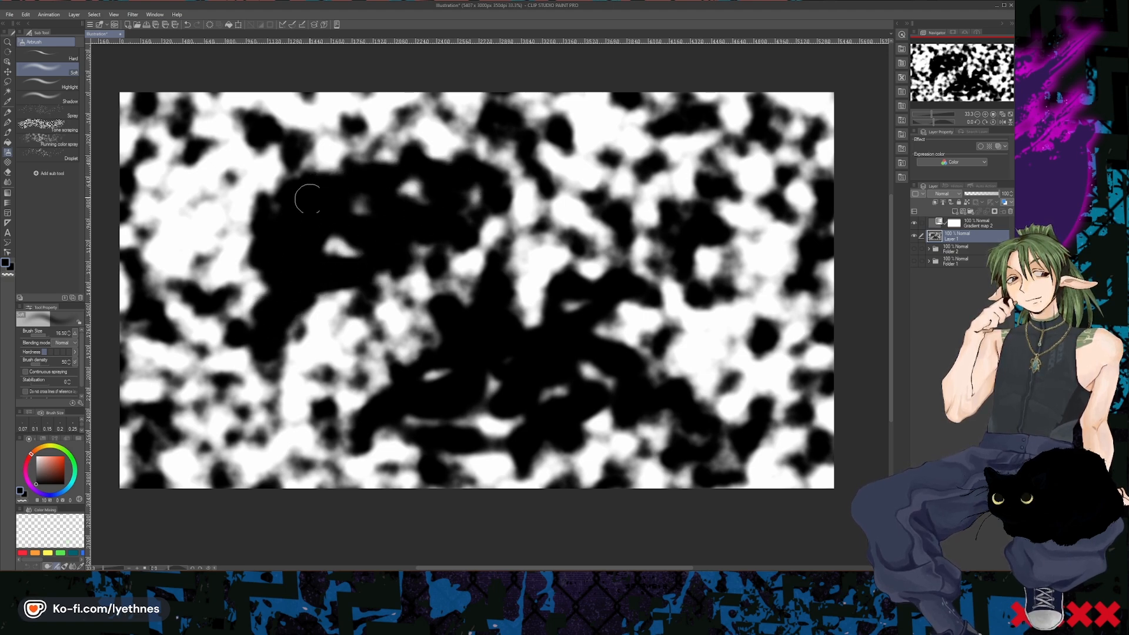
mouse_move(709, 183)
mouse_down()
mouse_move(645, 223)
mouse_move(685, 207)
mouse_move(651, 177)
mouse_move(534, 160)
mouse_move(528, 139)
mouse_move(624, 182)
mouse_move(628, 203)
mouse_move(582, 171)
mouse_move(651, 148)
mouse_move(645, 123)
mouse_move(605, 123)
mouse_move(650, 117)
mouse_move(666, 144)
mouse_move(723, 162)
mouse_move(716, 151)
mouse_move(682, 154)
mouse_up()
mouse_move(595, 390)
mouse_down()
mouse_move(501, 419)
mouse_move(418, 425)
mouse_move(411, 416)
mouse_move(439, 375)
mouse_move(491, 357)
mouse_move(455, 331)
mouse_move(381, 385)
mouse_move(423, 322)
mouse_move(364, 395)
mouse_move(531, 322)
mouse_move(534, 295)
mouse_move(551, 280)
mouse_move(529, 284)
mouse_move(550, 291)
mouse_move(563, 360)
mouse_move(450, 421)
mouse_move(482, 434)
mouse_move(551, 406)
mouse_move(613, 363)
mouse_move(583, 318)
mouse_move(615, 303)
mouse_move(659, 338)
mouse_move(632, 367)
mouse_move(605, 333)
mouse_up()
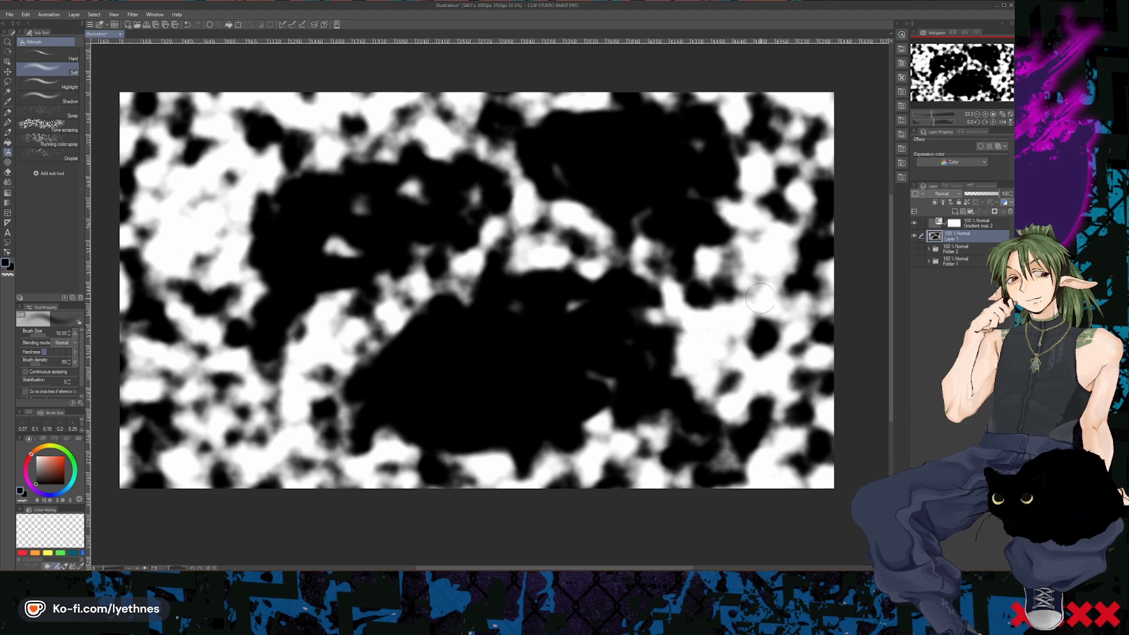
mouse_move(761, 299)
mouse_down()
mouse_move(787, 188)
mouse_move(782, 291)
mouse_move(788, 147)
mouse_move(773, 252)
mouse_up()
mouse_move(269, 142)
mouse_down()
mouse_move(226, 141)
mouse_move(178, 170)
mouse_move(192, 298)
mouse_move(204, 223)
mouse_move(257, 150)
mouse_move(256, 196)
mouse_move(298, 199)
mouse_move(239, 259)
mouse_move(223, 261)
mouse_move(243, 226)
mouse_move(190, 245)
mouse_move(173, 228)
mouse_move(248, 215)
mouse_up()
mouse_move(240, 260)
mouse_down()
mouse_move(268, 283)
mouse_move(265, 151)
mouse_move(188, 210)
mouse_move(379, 253)
mouse_move(445, 191)
mouse_move(414, 176)
mouse_up()
mouse_move(712, 410)
mouse_down()
mouse_move(589, 467)
mouse_move(526, 461)
mouse_move(634, 421)
mouse_move(624, 443)
mouse_move(546, 456)
mouse_move(406, 451)
mouse_move(412, 462)
mouse_move(598, 446)
mouse_up()
- Select the black areas of Layer 1 with Select Color Gamut, sampling the large dark mass at the canvas's lower centre
key(w)
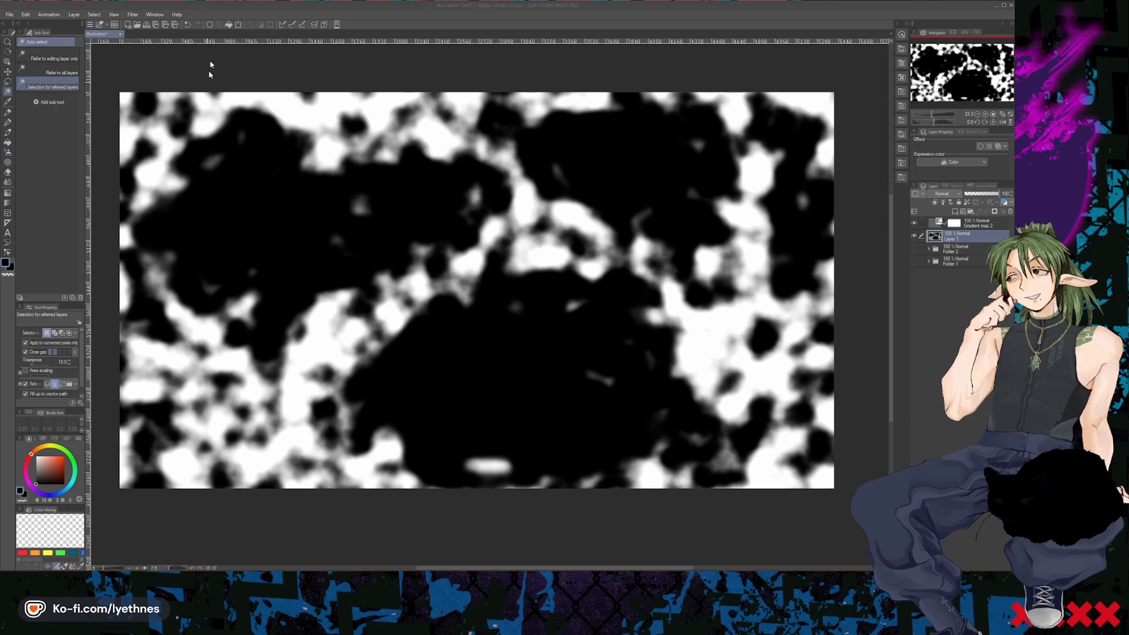
click(94, 15)
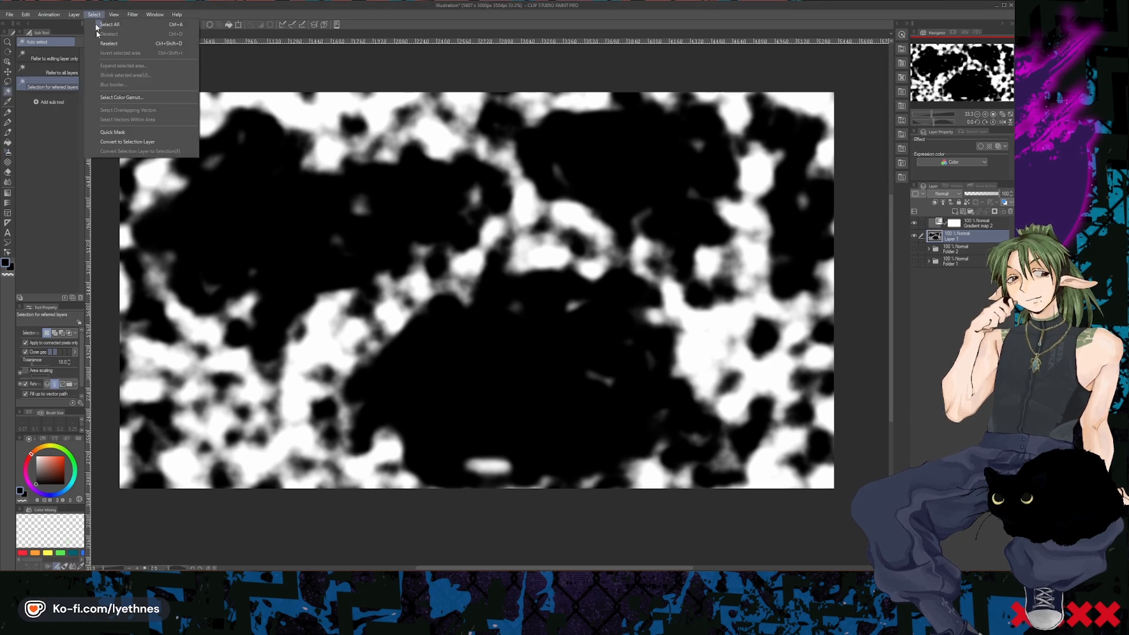
click(123, 98)
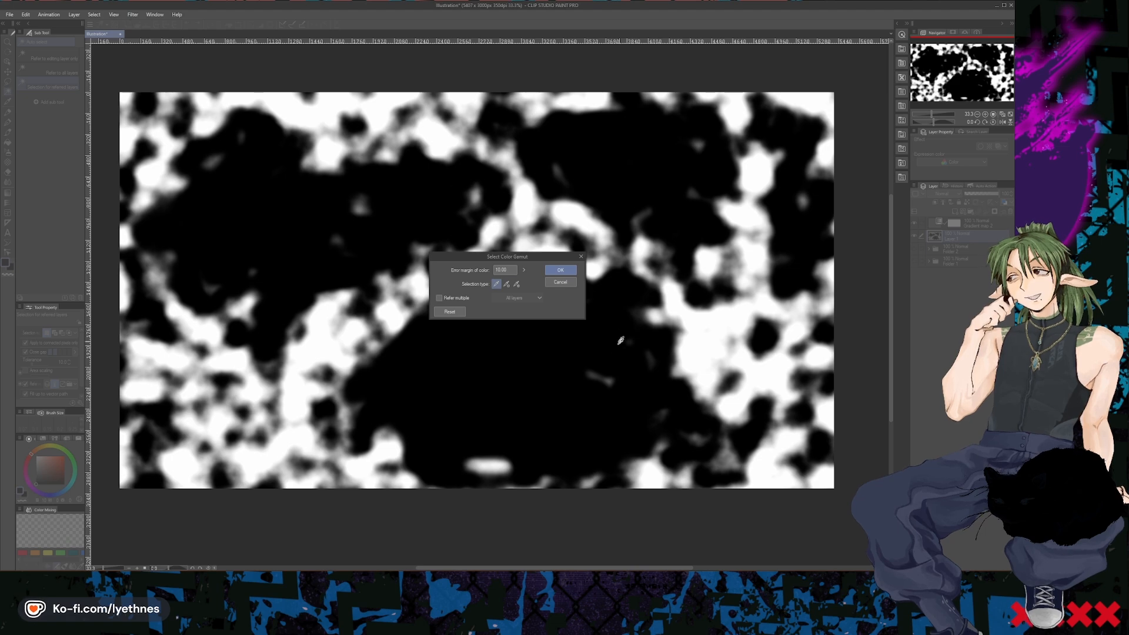
click(608, 306)
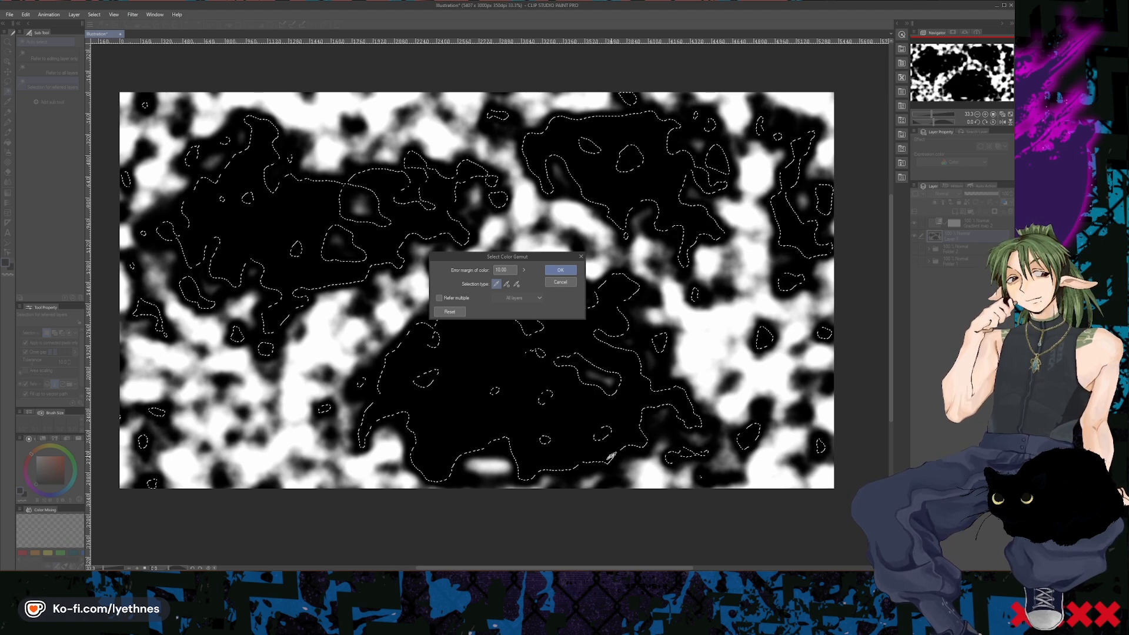
click(510, 448)
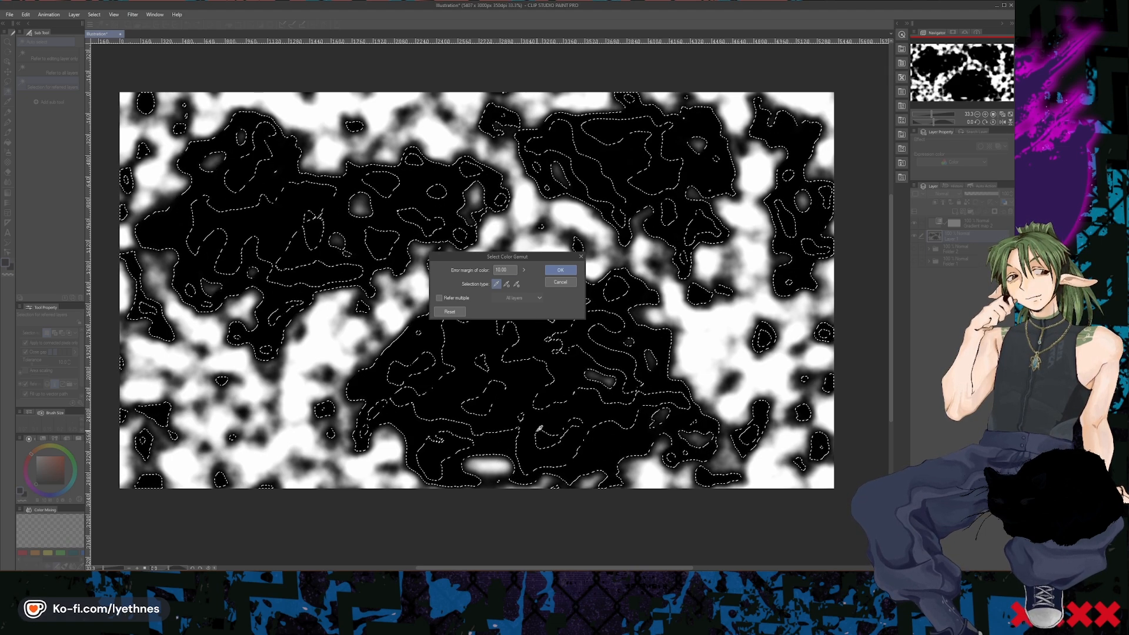
click(549, 434)
click(598, 415)
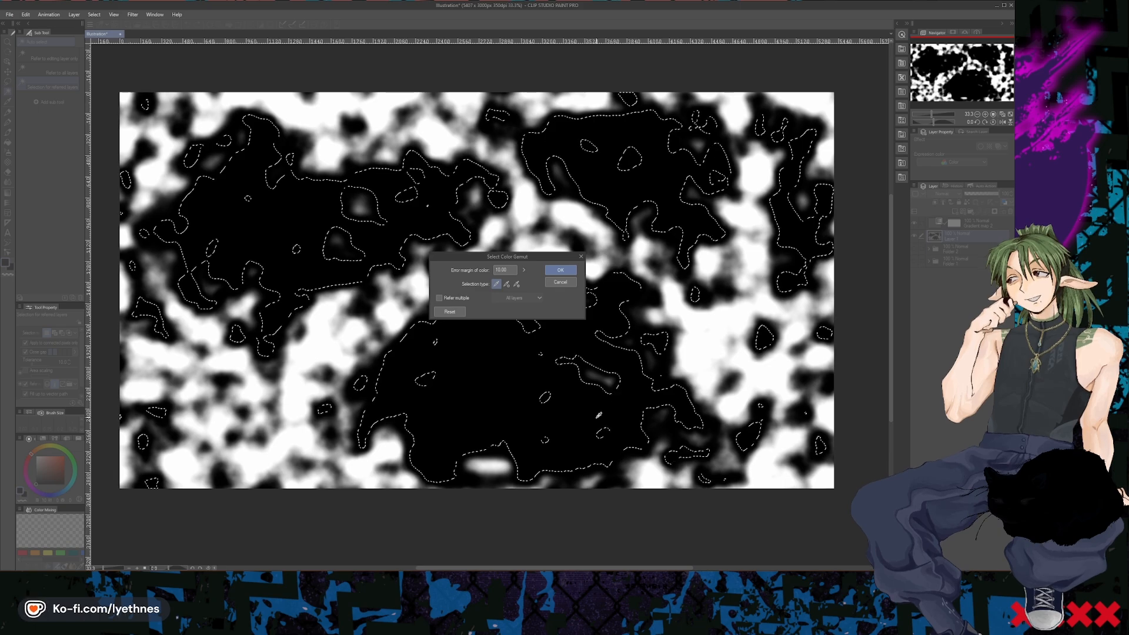
click(564, 435)
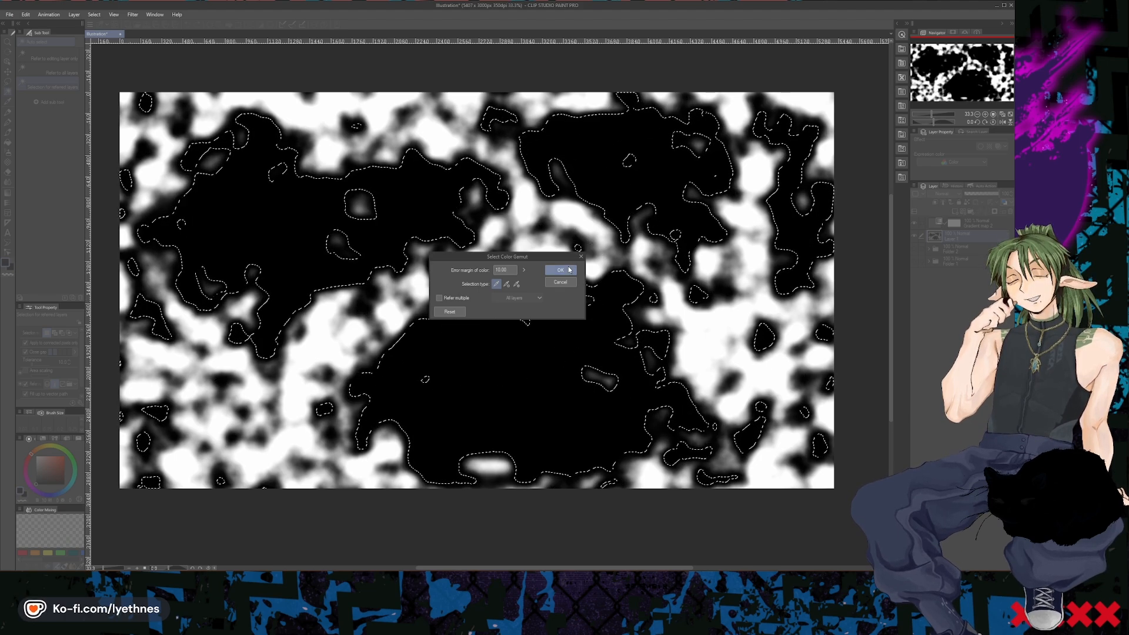
key(Return)
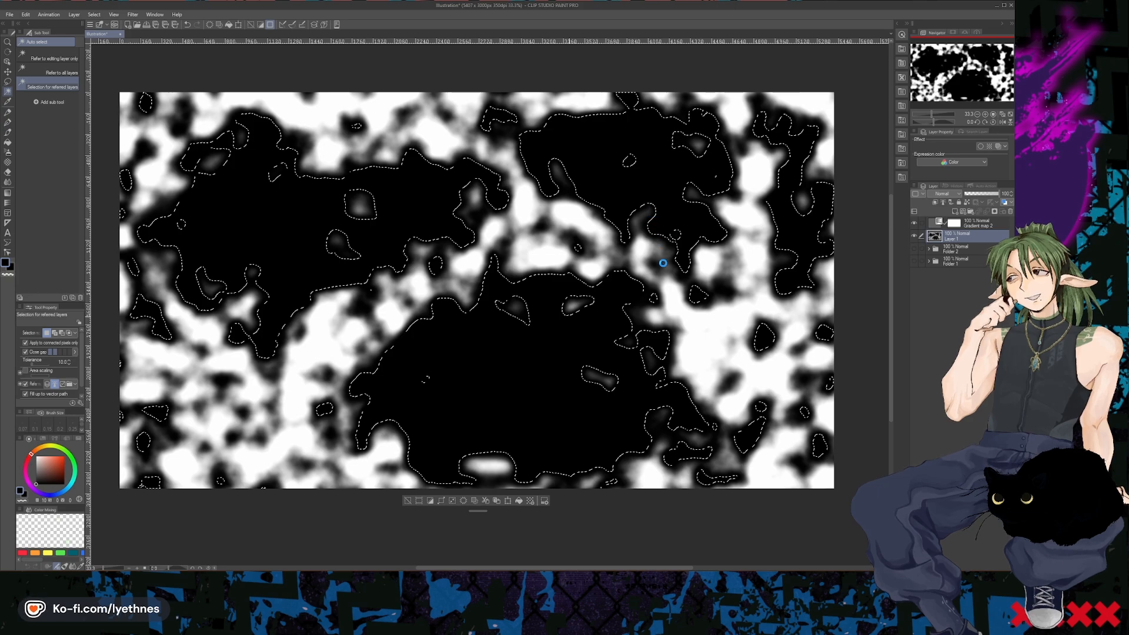
- Cut and paste the selected black areas onto a new layer and clear the selection
click(485, 501)
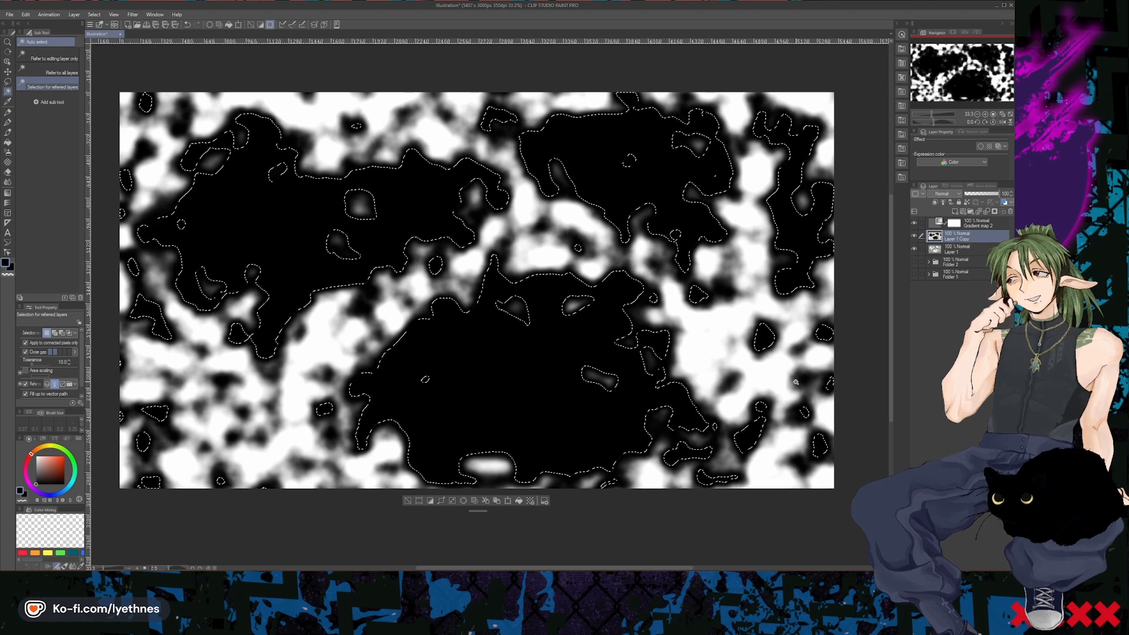
key(ctrl+d)
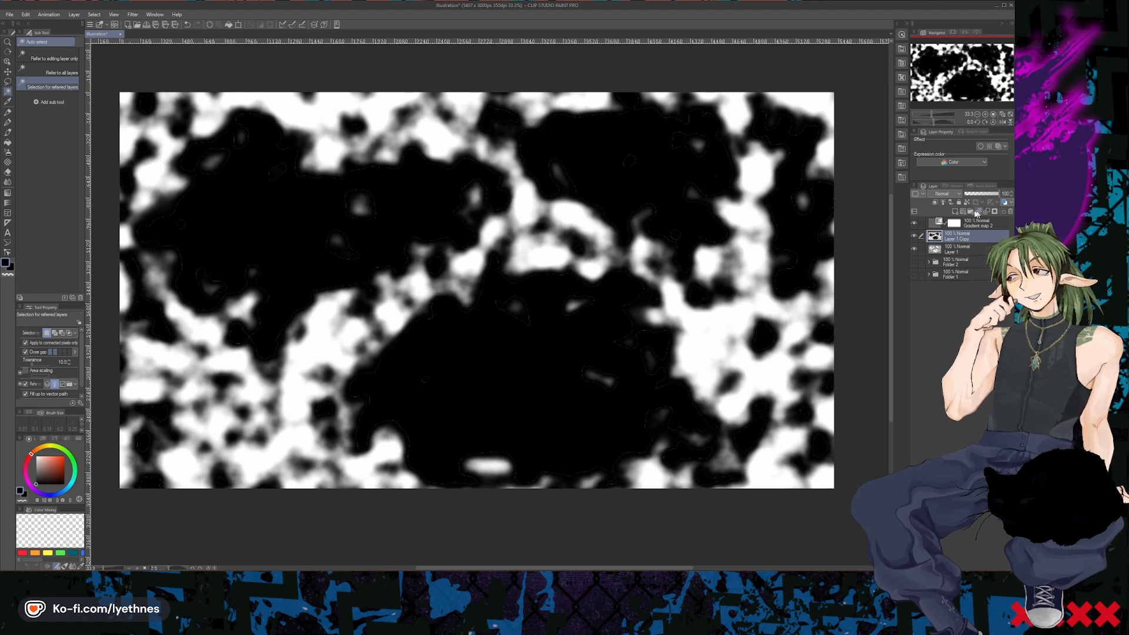
- Check the two separated layers one at a time, leaving Layer 1 shown and Layer 1 Copy hidden
click(914, 250)
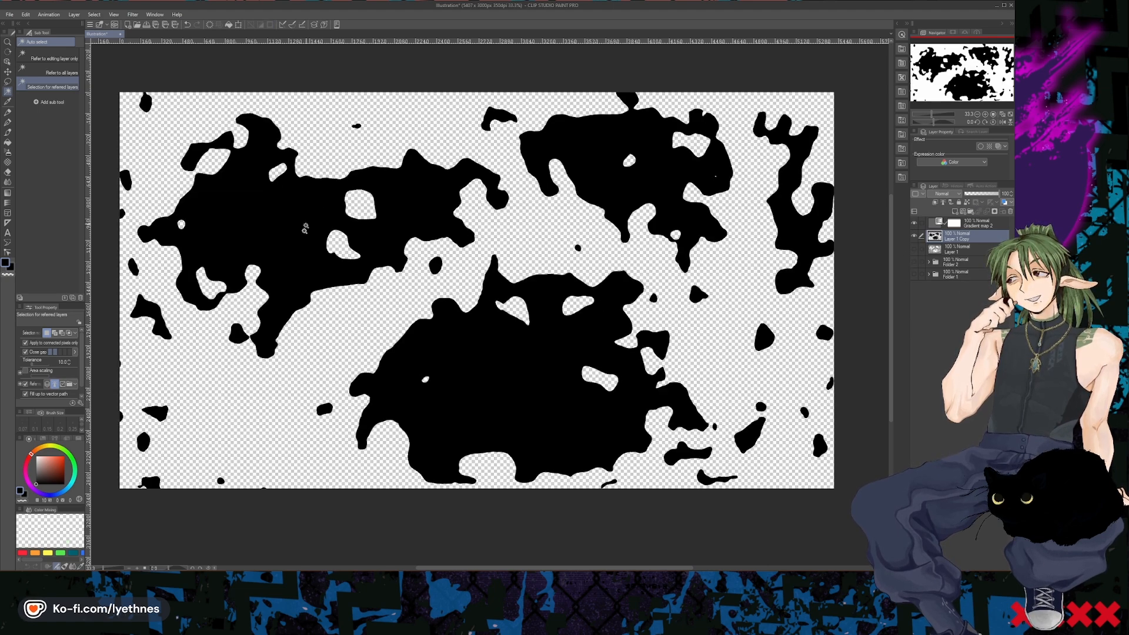
click(914, 236)
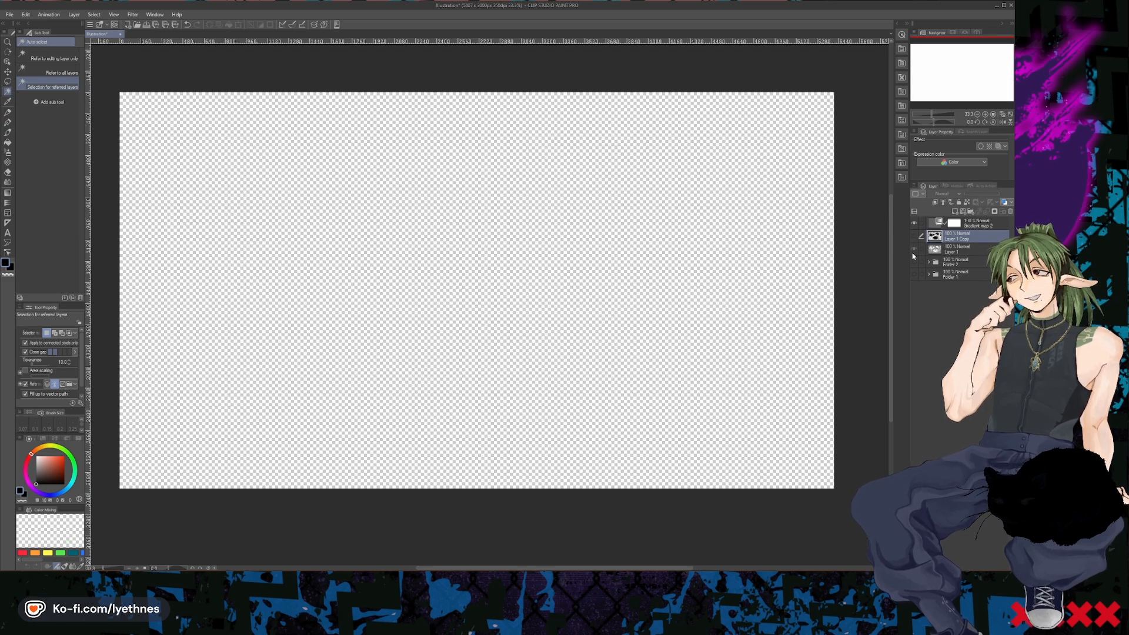
click(913, 250)
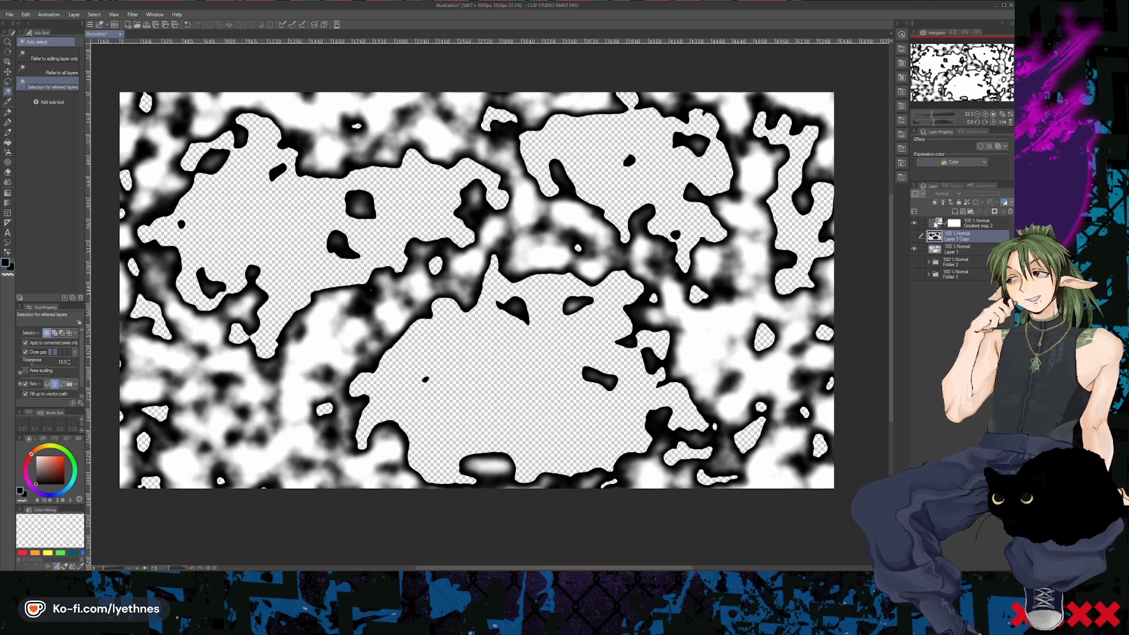
- Lock the transparent pixels of Layer 1 Copy and Layer 1, and paint Layer 1's remaining noise solid black with a brush size of 100
click(966, 204)
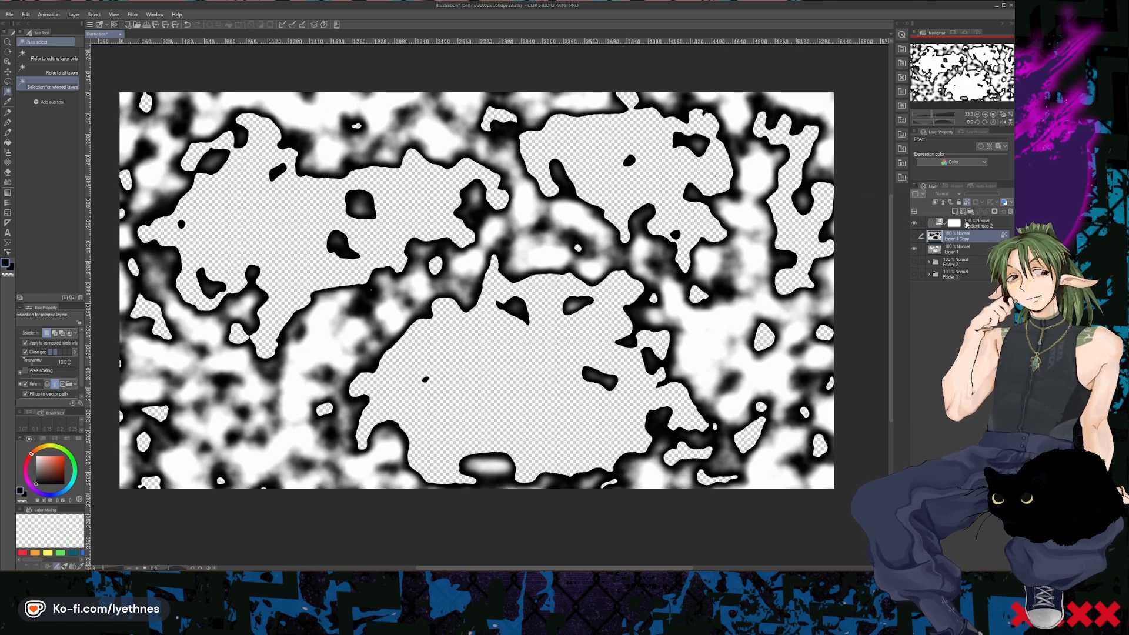
click(966, 253)
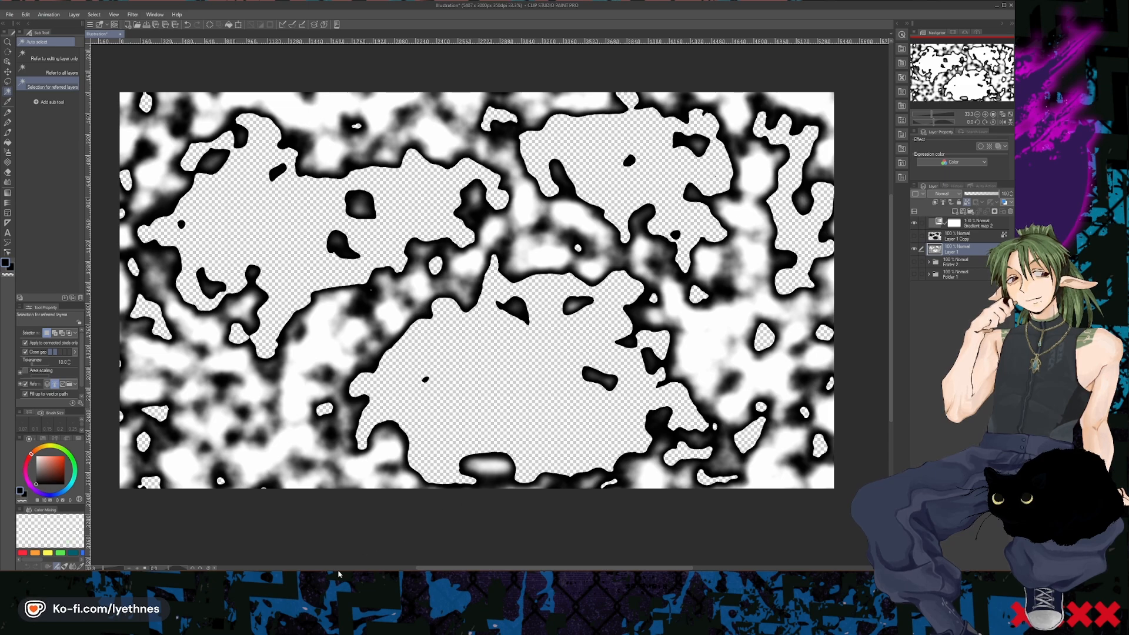
click(8, 134)
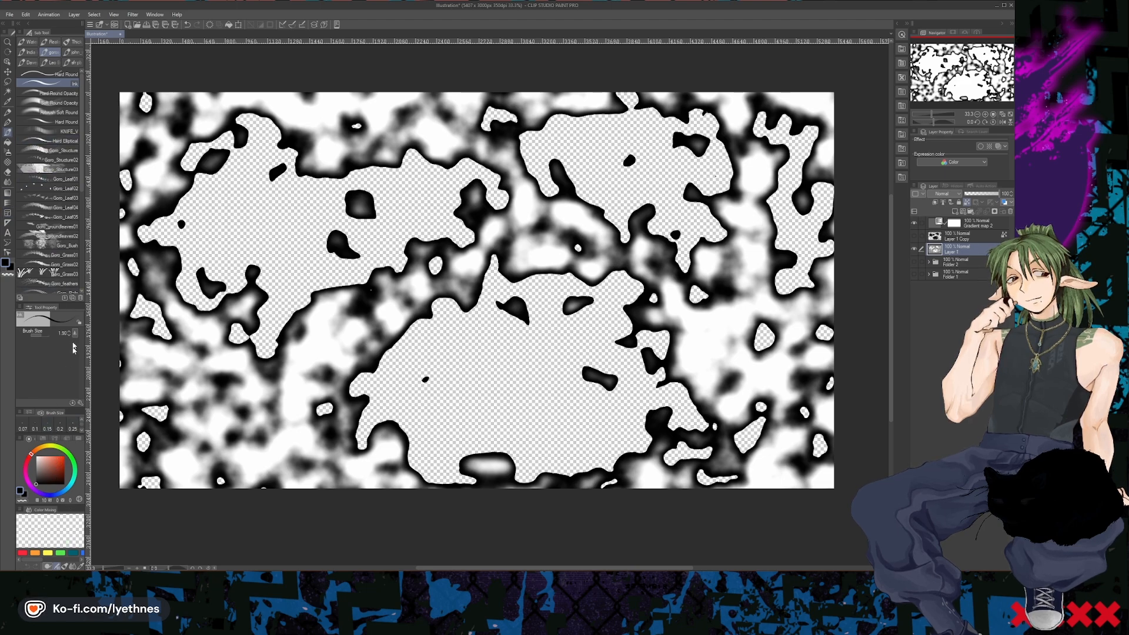
click(49, 336)
mouse_move(389, 327)
mouse_down()
mouse_move(280, 360)
mouse_move(488, 252)
mouse_move(247, 219)
mouse_move(316, 110)
mouse_move(554, 134)
mouse_move(884, 144)
mouse_move(845, 259)
mouse_move(565, 247)
mouse_move(382, 306)
mouse_move(625, 365)
mouse_move(665, 475)
mouse_move(294, 464)
mouse_move(122, 398)
mouse_move(466, 377)
mouse_move(183, 244)
mouse_move(527, 483)
mouse_move(460, 425)
mouse_up()
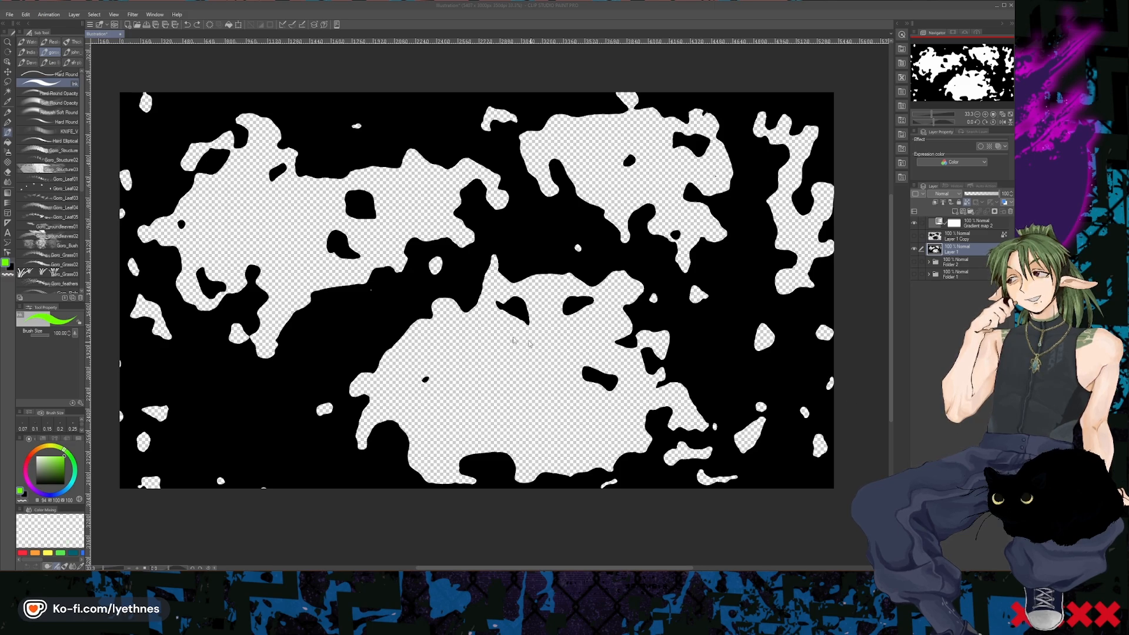
- Hide the Gradient map 2 layer and add a new raster layer directly above Layer 1
click(969, 223)
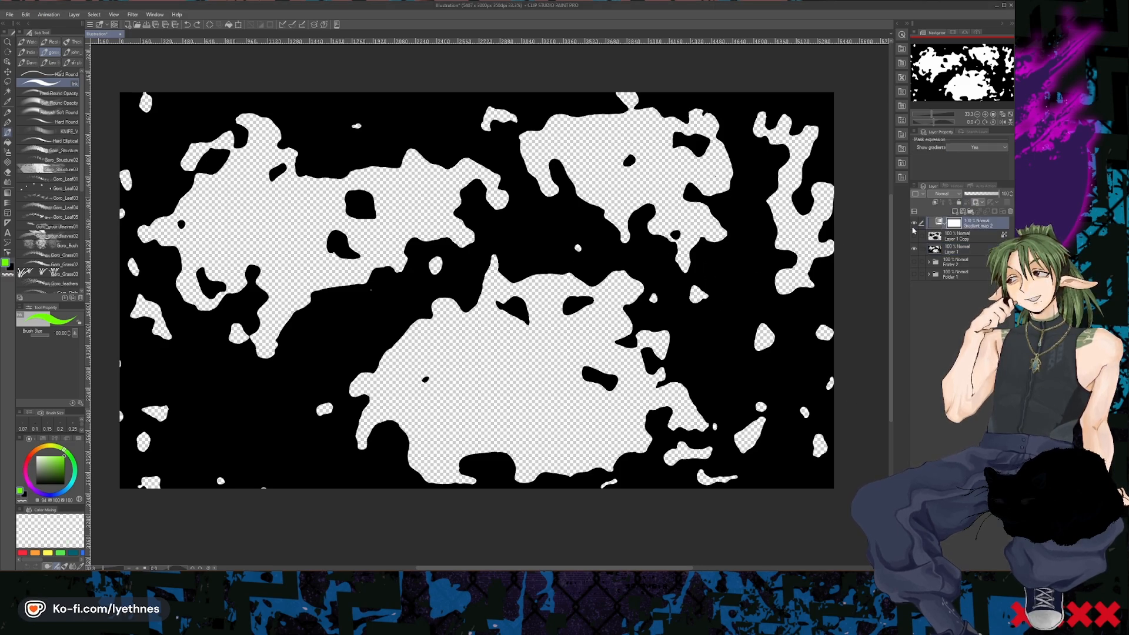
click(958, 250)
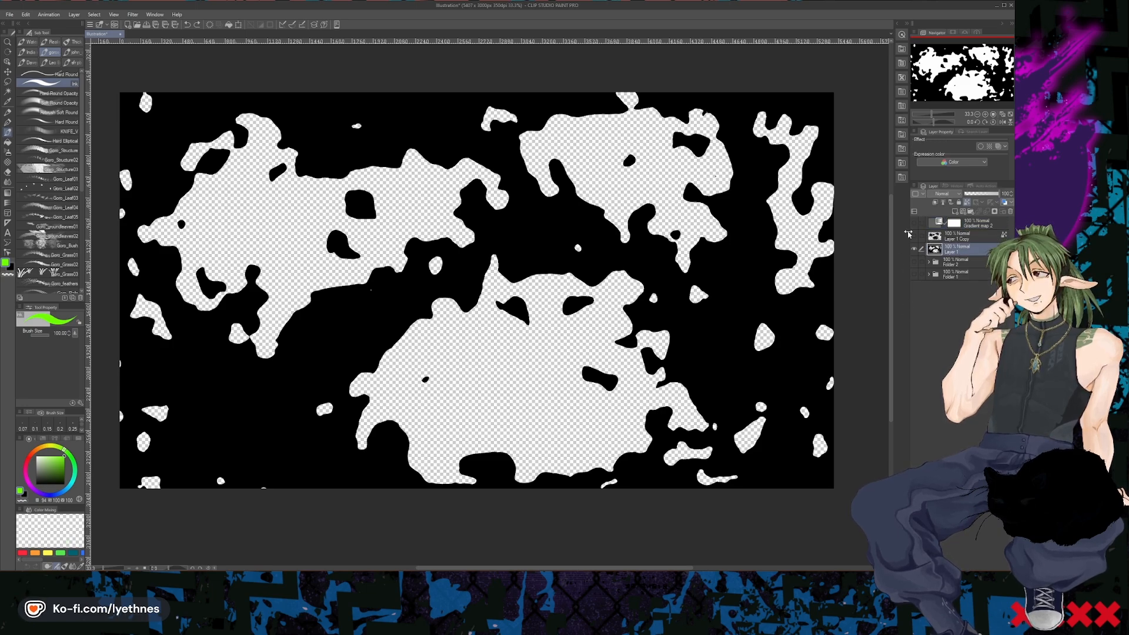
click(954, 212)
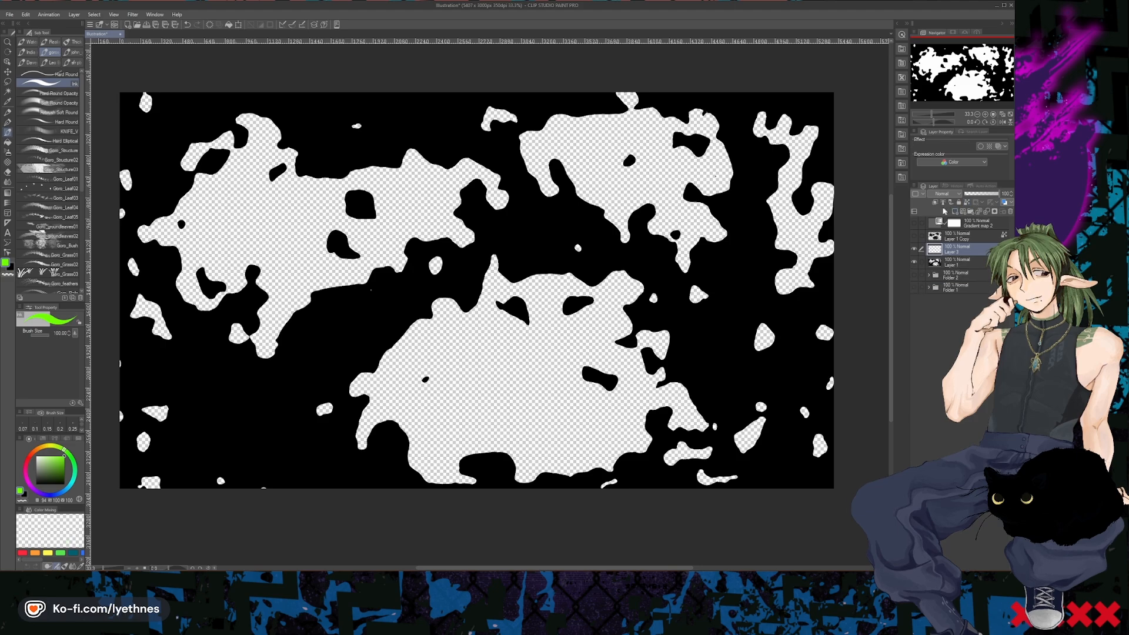
- Clip the new layer to Layer 1 and paint it light green across all of the black shapes
mouse_move(751, 255)
mouse_down()
mouse_move(758, 283)
mouse_move(783, 198)
mouse_move(757, 125)
mouse_up()
key(ctrl+z)
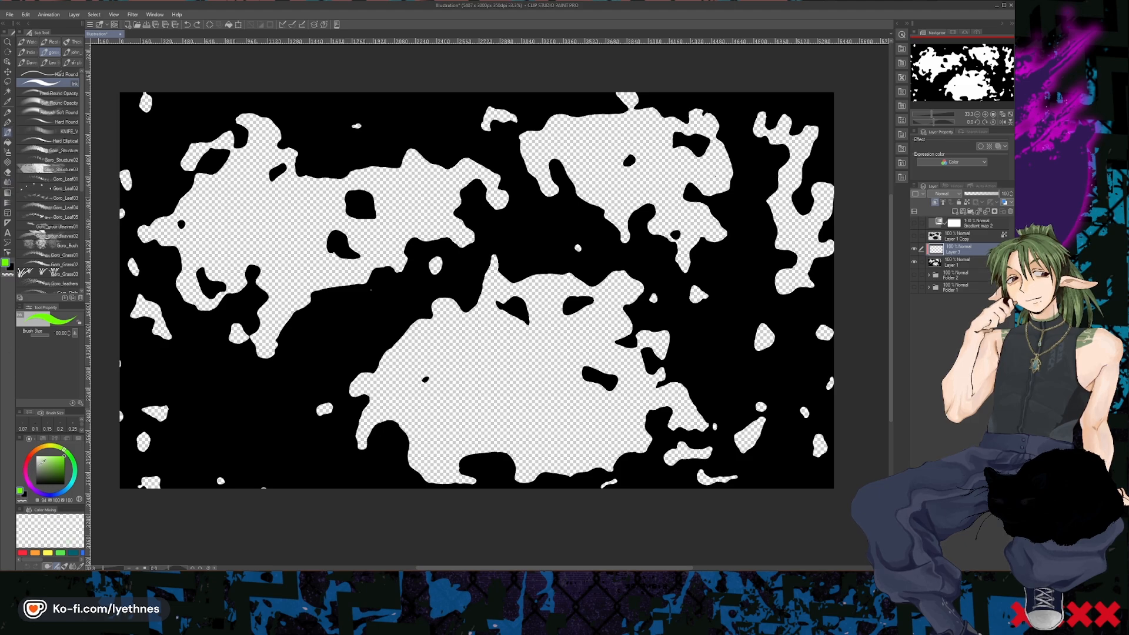
mouse_move(227, 403)
mouse_down()
mouse_move(353, 329)
mouse_move(201, 466)
mouse_move(636, 423)
mouse_move(788, 283)
mouse_move(782, 194)
mouse_move(559, 188)
mouse_move(565, 136)
mouse_move(188, 200)
mouse_move(235, 253)
mouse_move(758, 318)
mouse_move(811, 470)
mouse_up()
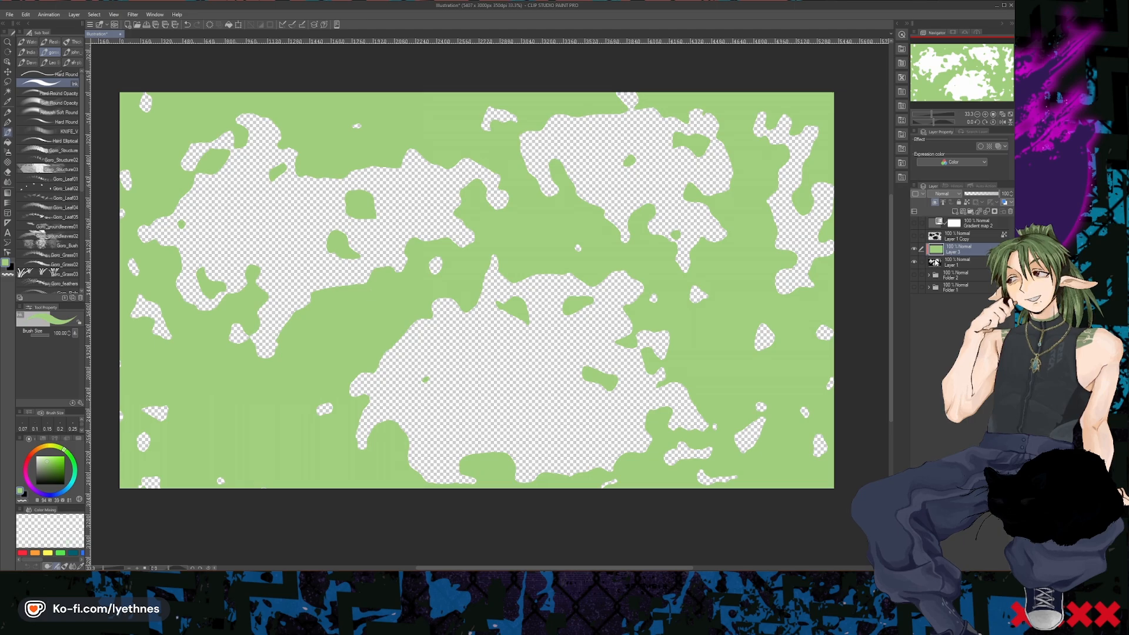
- Make Layer 1 the active layer and check its black shapes by hiding the green layer and showing it again
click(923, 262)
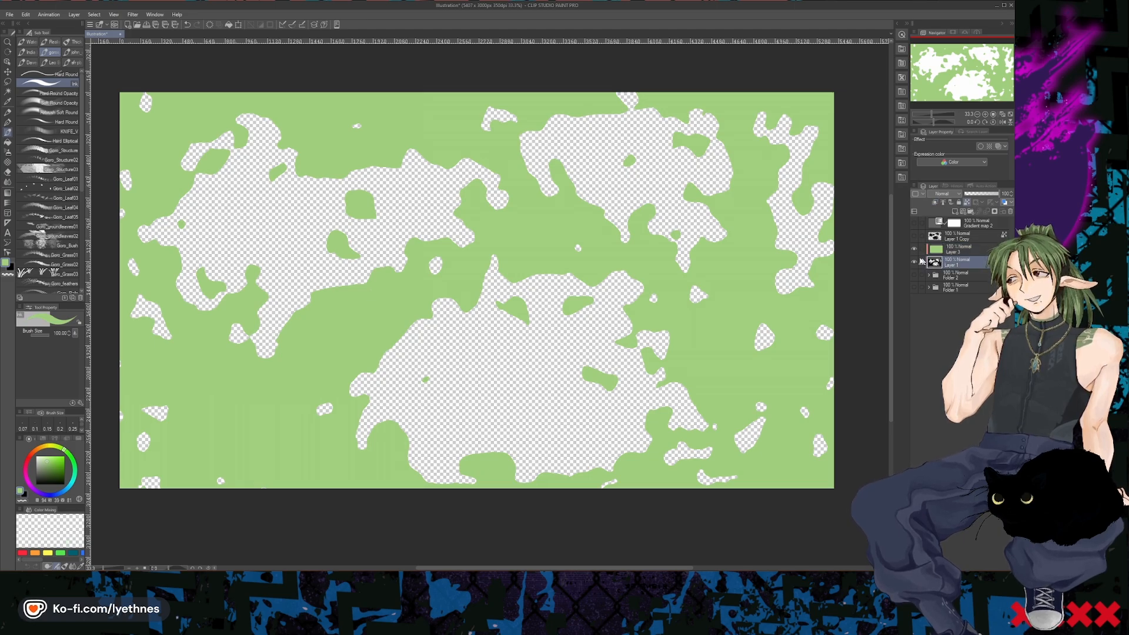
click(8, 112)
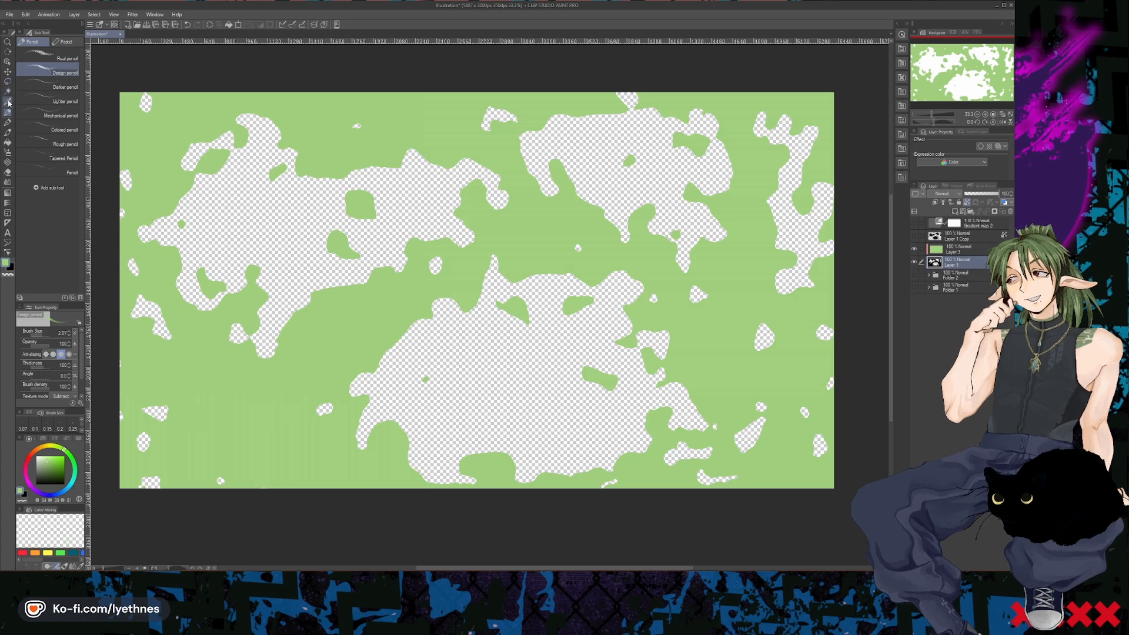
click(7, 102)
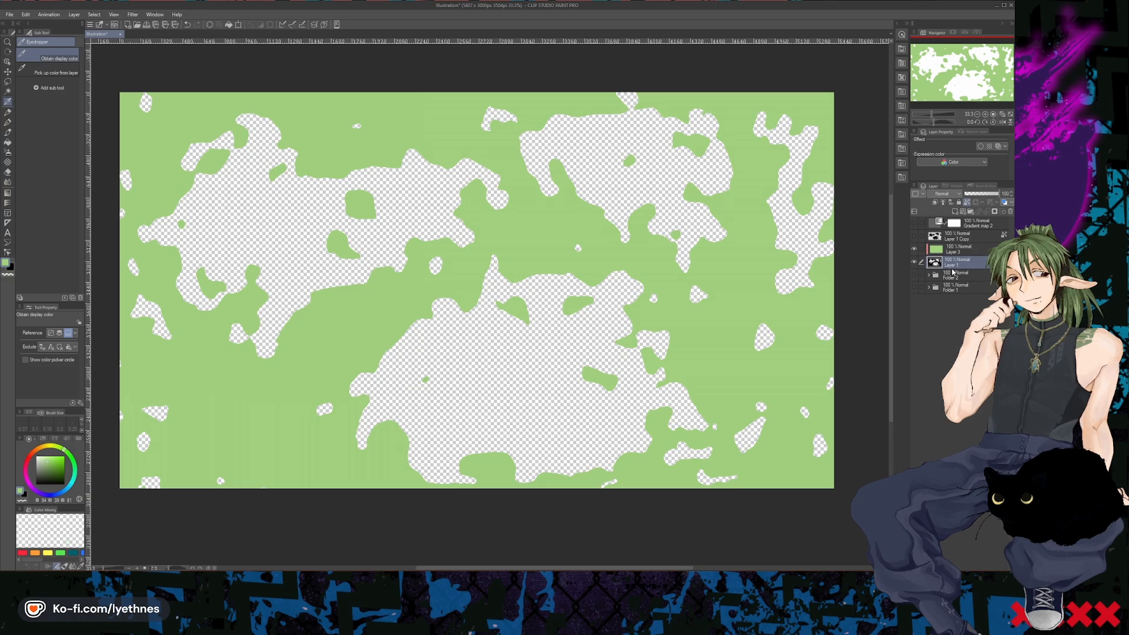
click(914, 249)
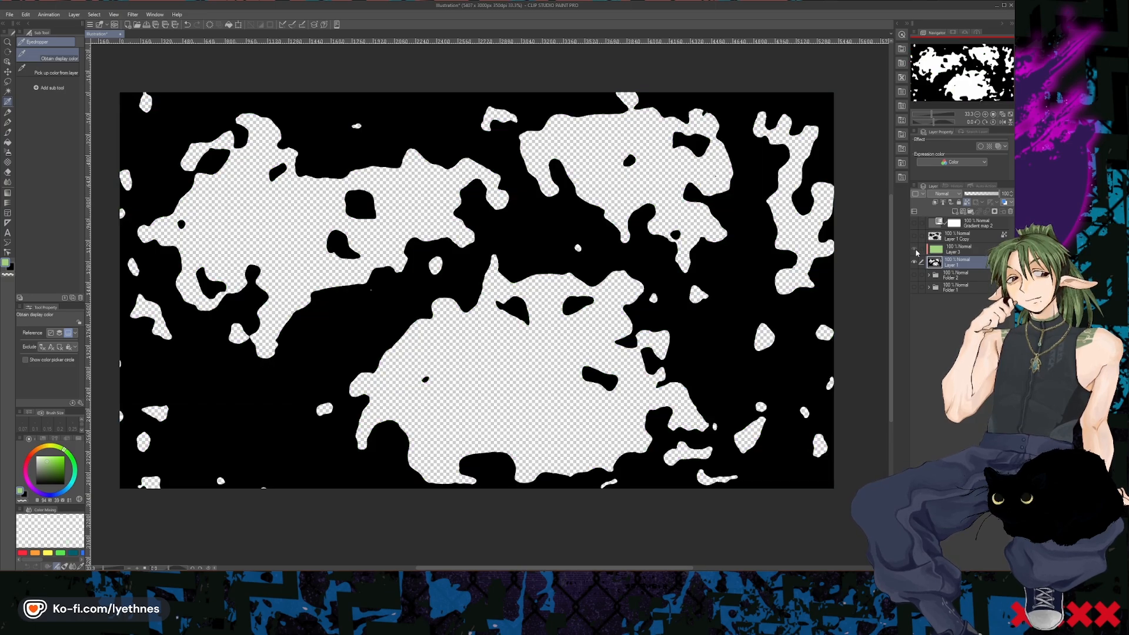
click(914, 250)
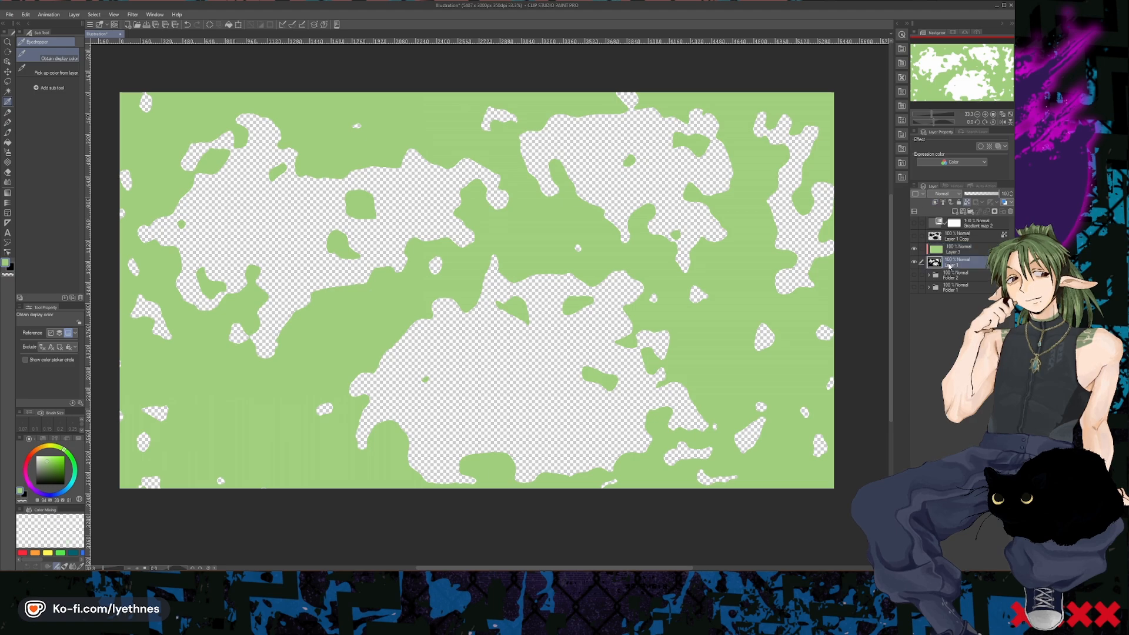
click(996, 212)
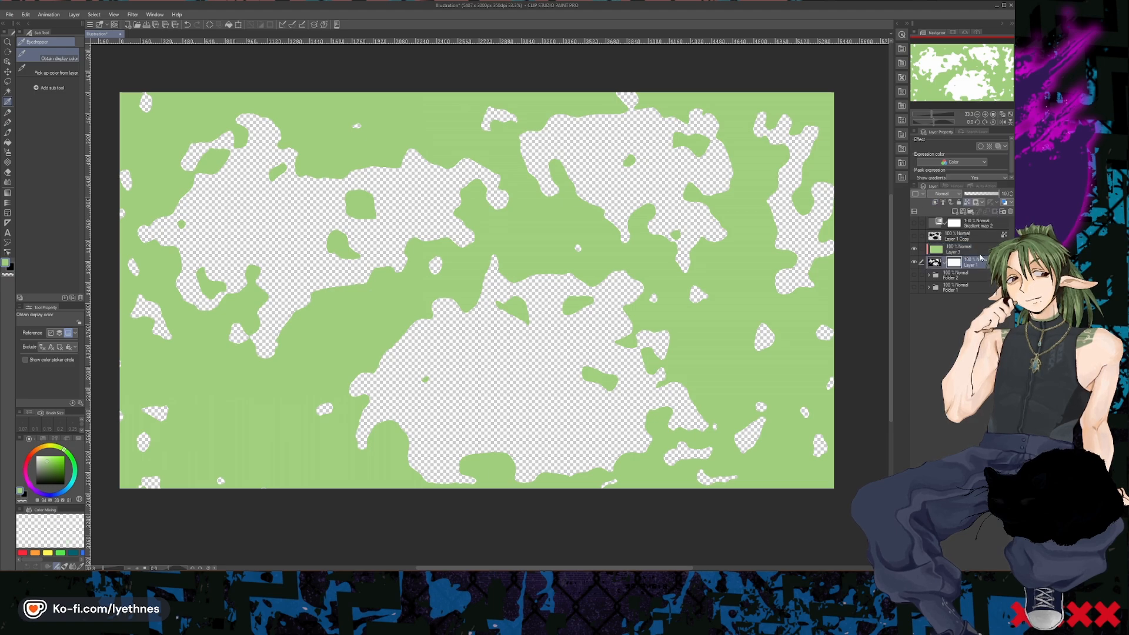
key(ctrl+z)
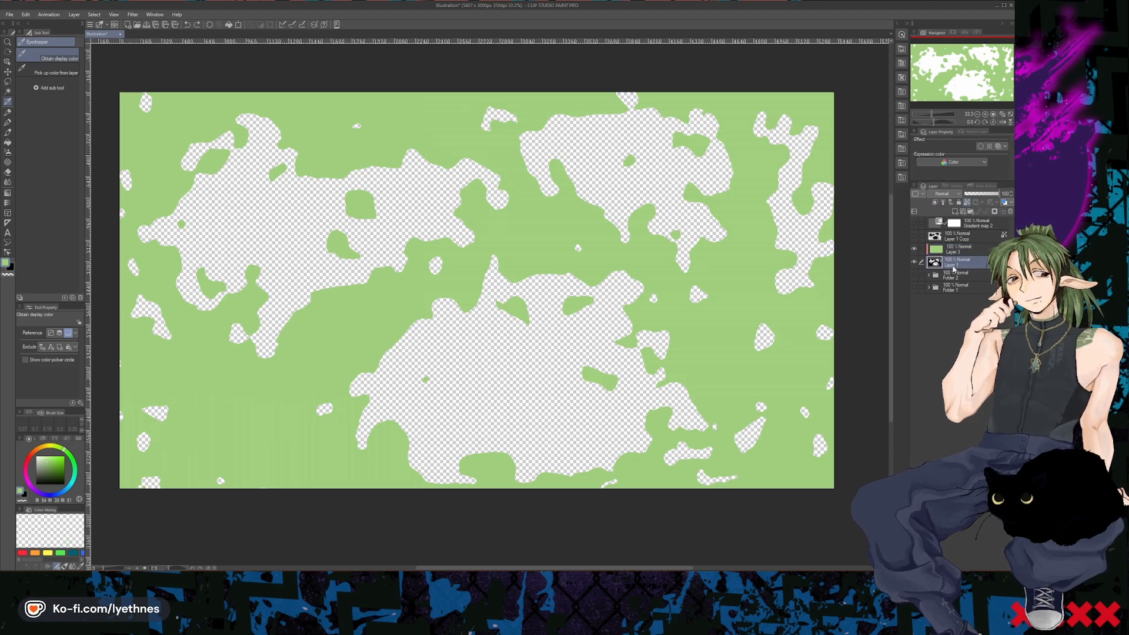
click(959, 203)
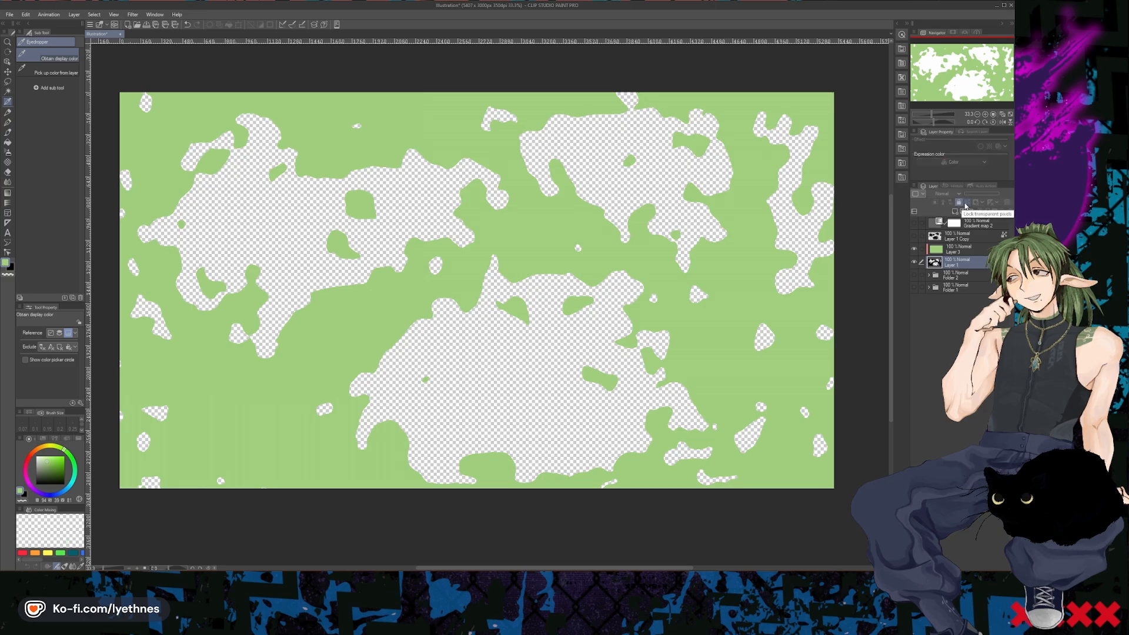
click(961, 203)
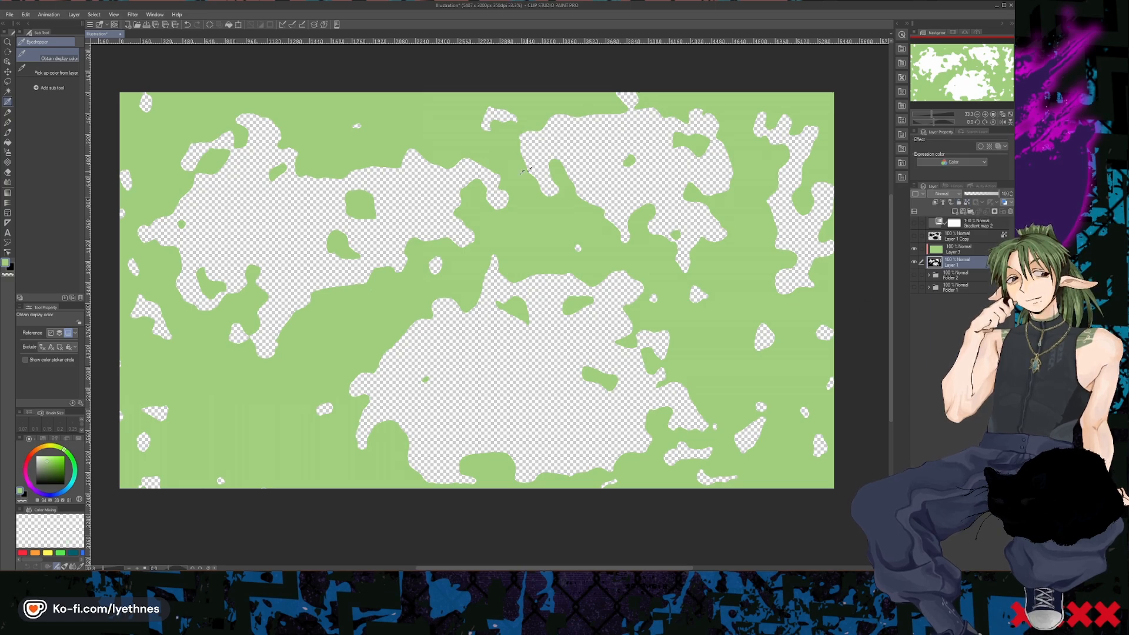
- Switch to the browser and review the Sticker Outline auto action's page on CLIP STUDIO ASSETS
click(25, 14)
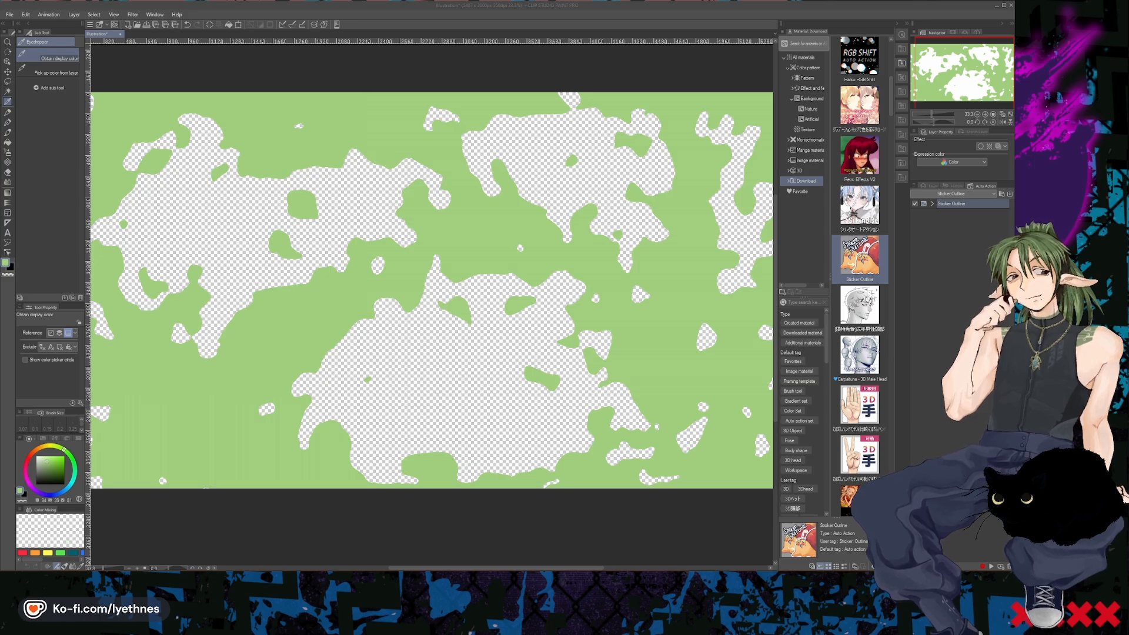
drag(1128, 476, 736, 121)
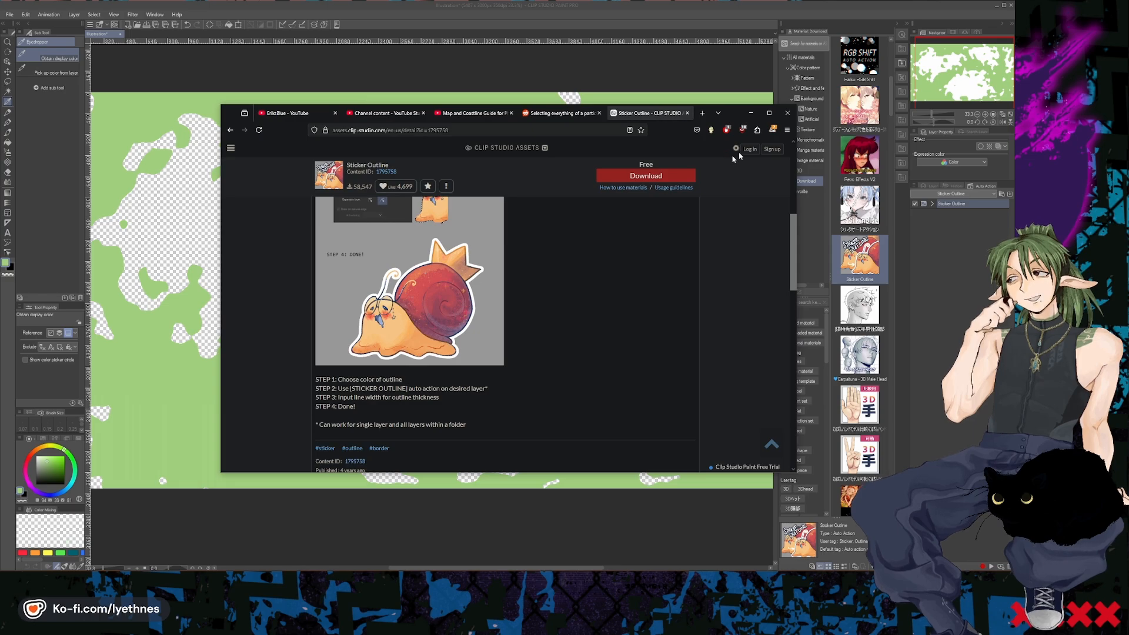
scroll(404, 241, up, 6)
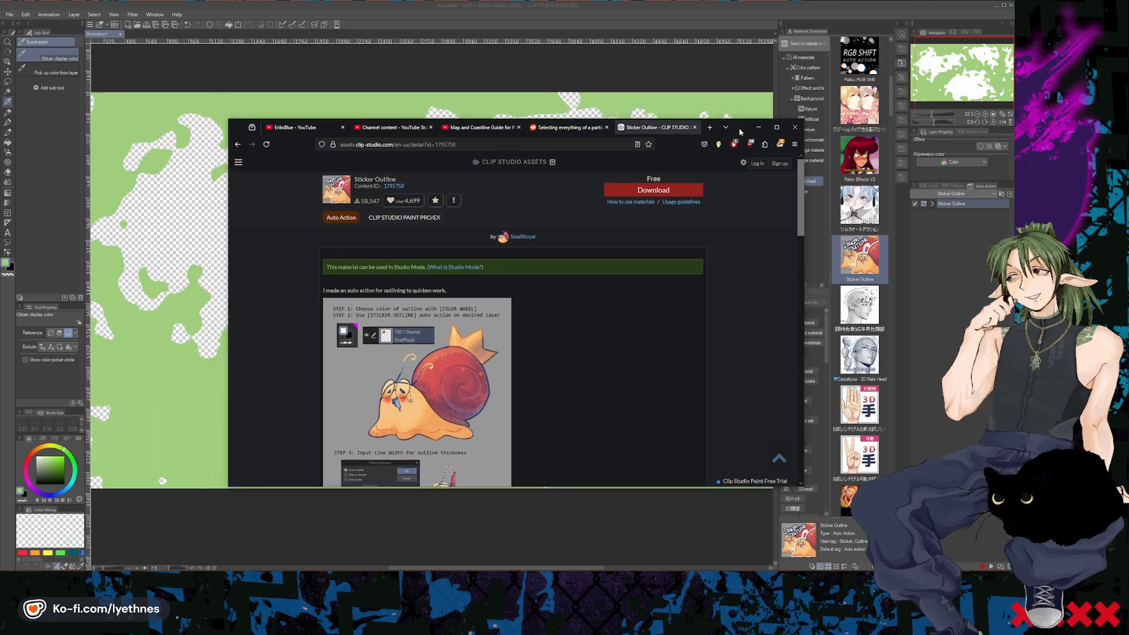
click(751, 113)
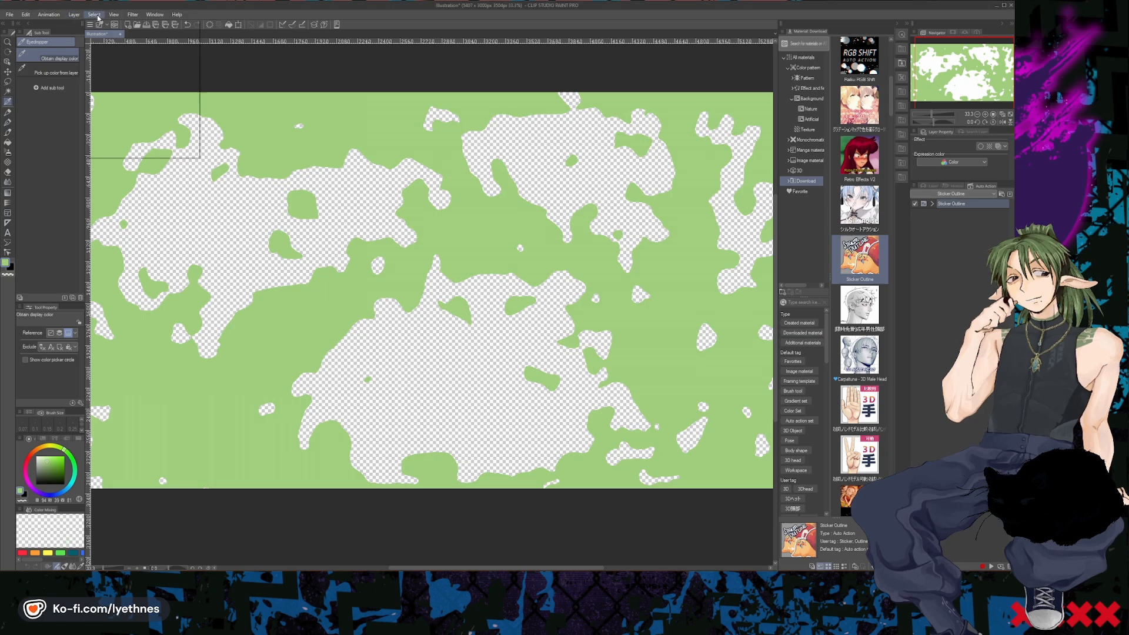
- Look up where the Auto Action palette is enabled and view the Sticker Outline material's properties without changing them
click(153, 16)
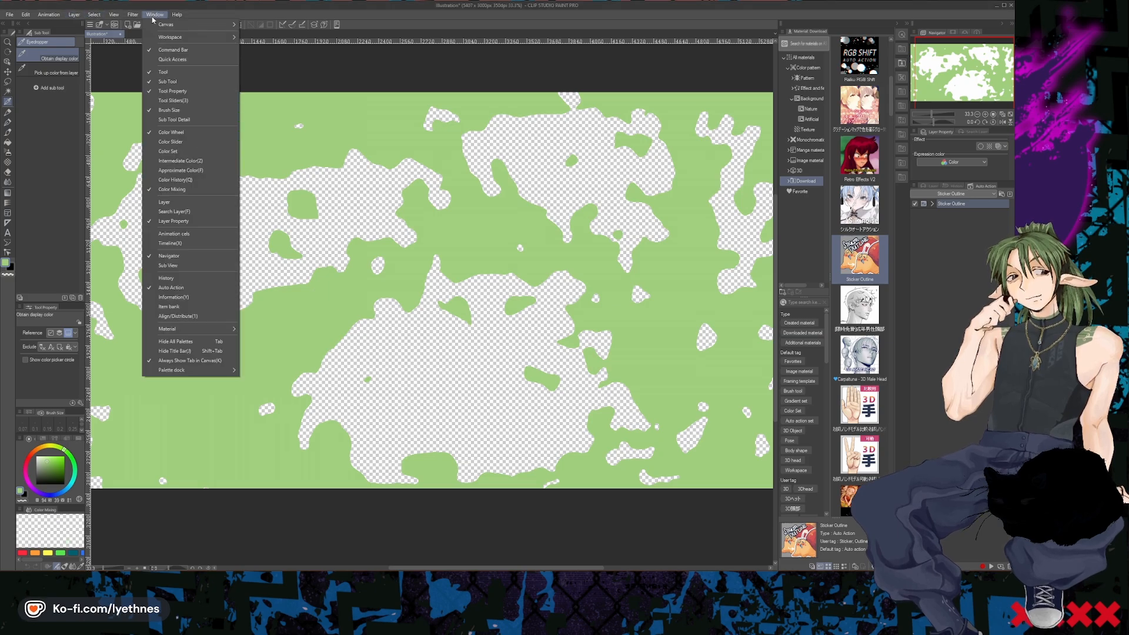
click(110, 324)
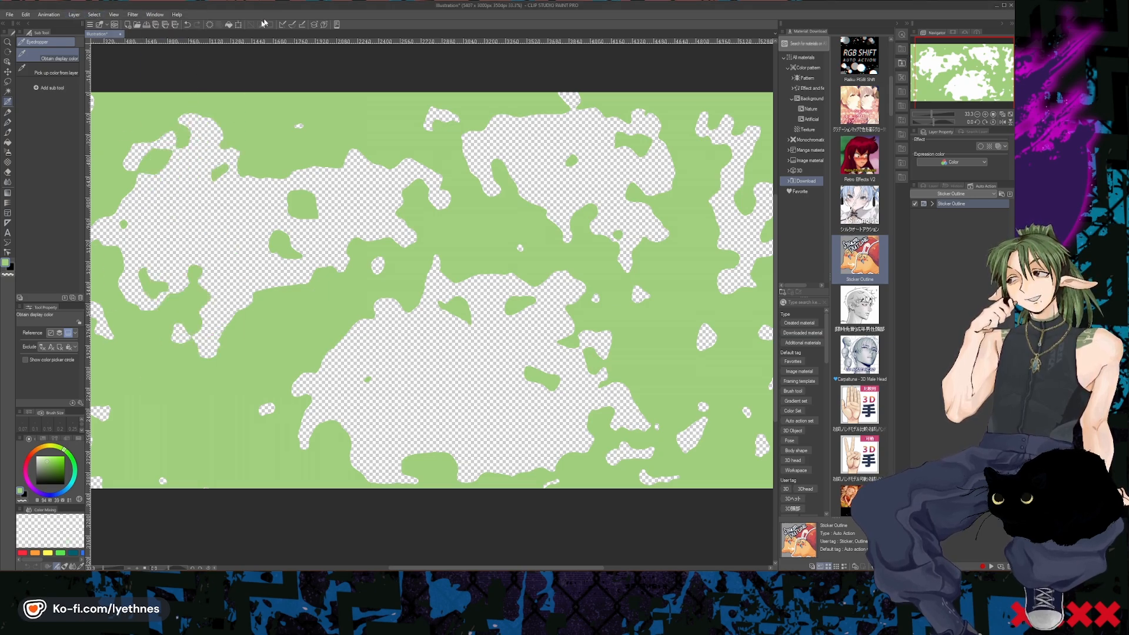
click(154, 15)
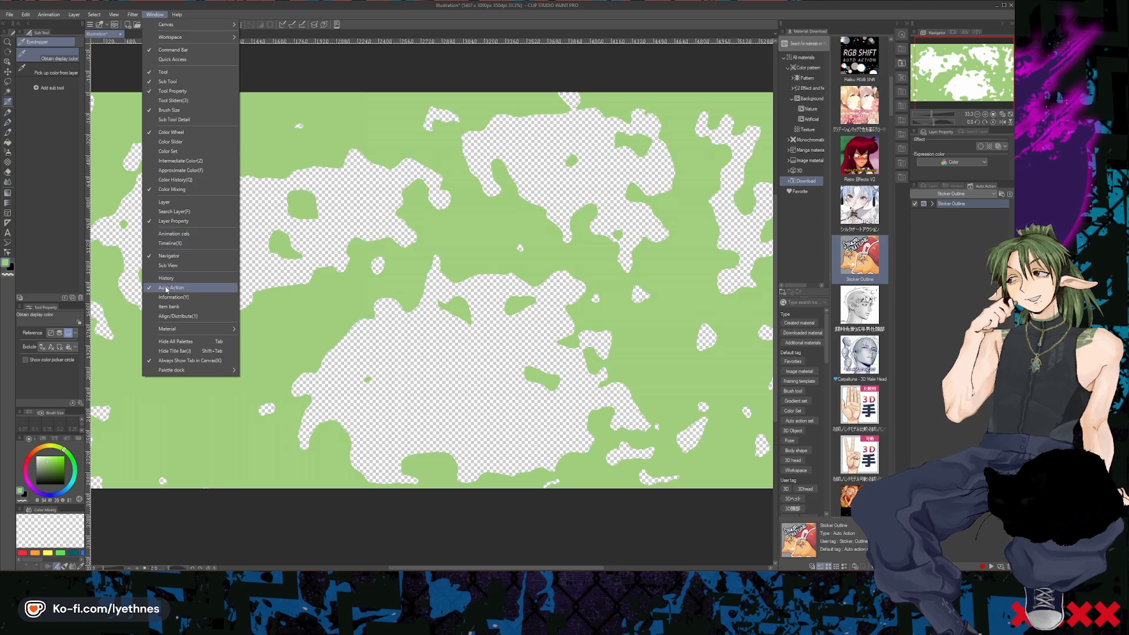
click(965, 249)
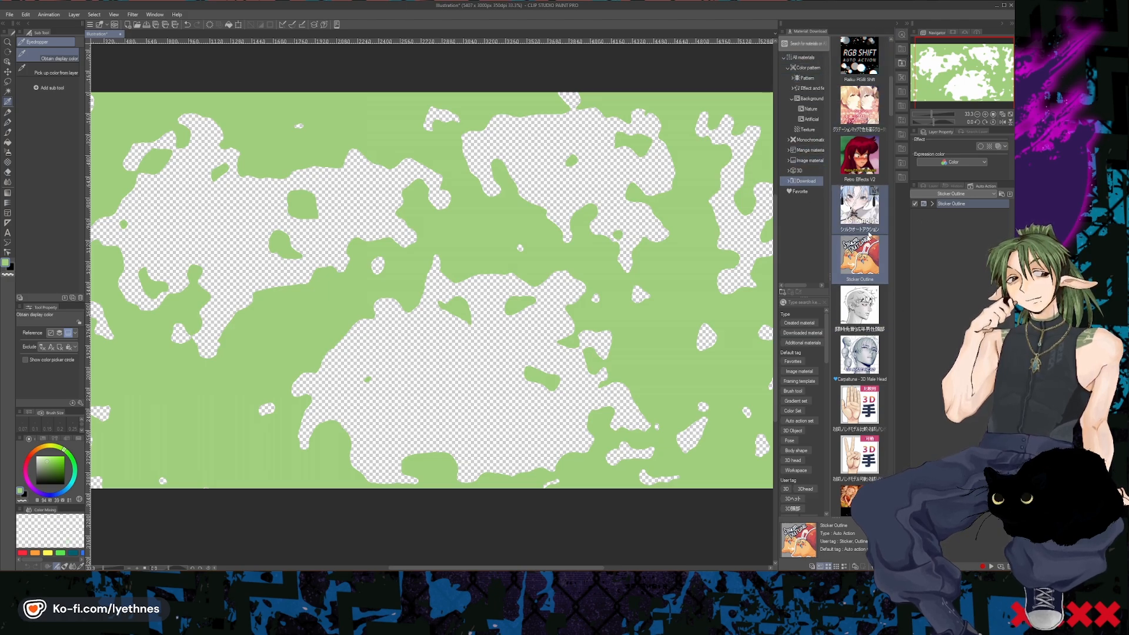
double_click(862, 265)
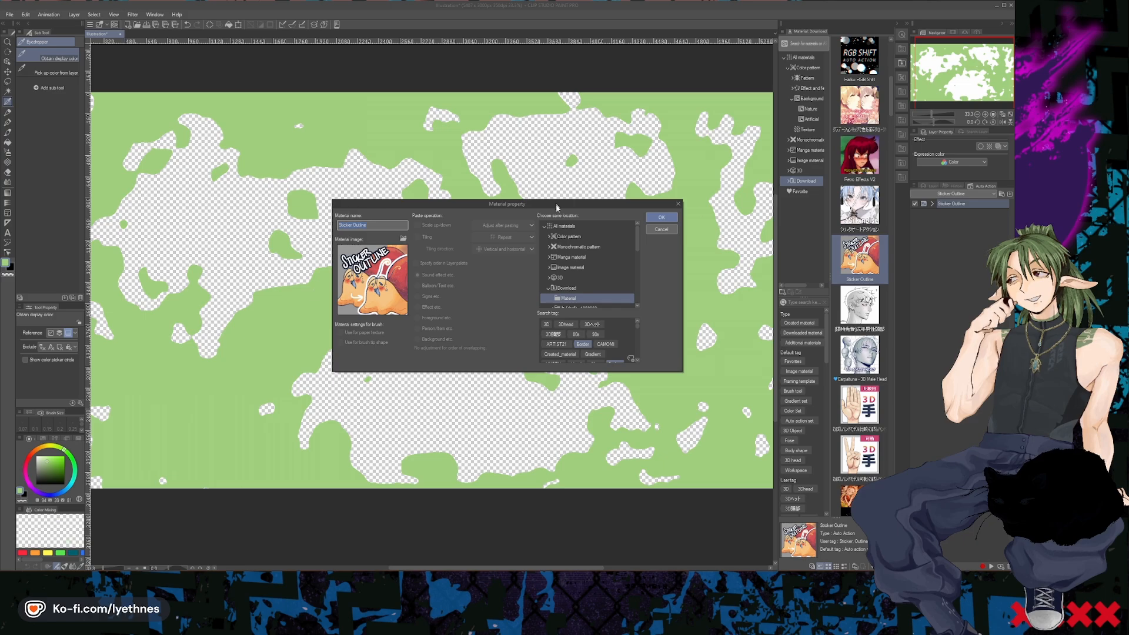
click(661, 229)
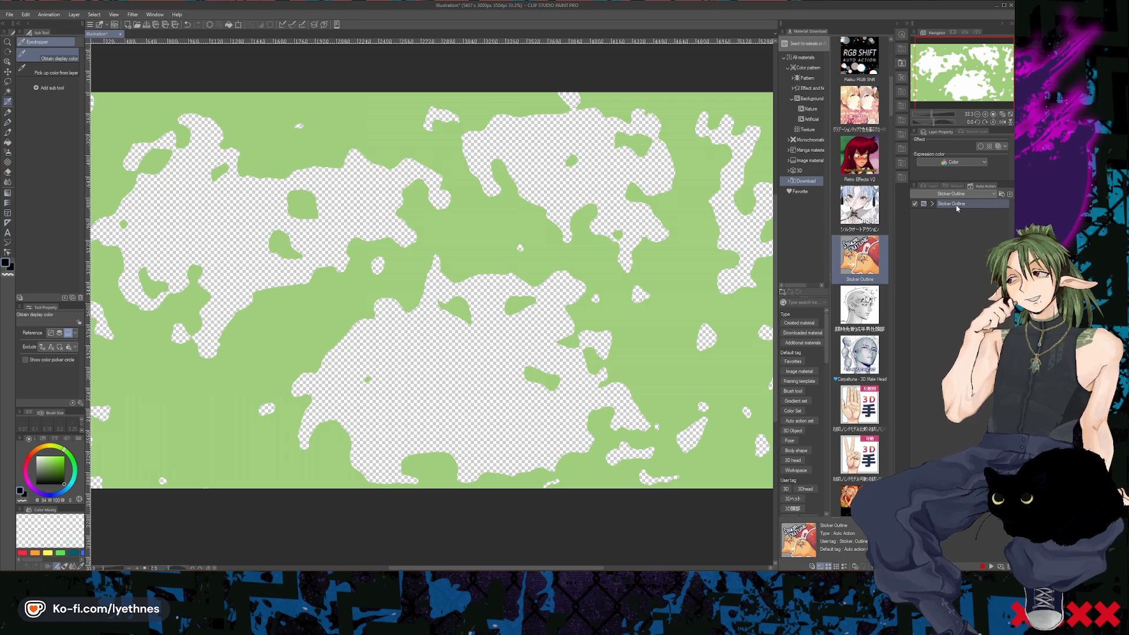
- Run the Sticker Outline auto action on Layer 1 with a black outline drawn inside at a line width of 5 px
double_click(923, 204)
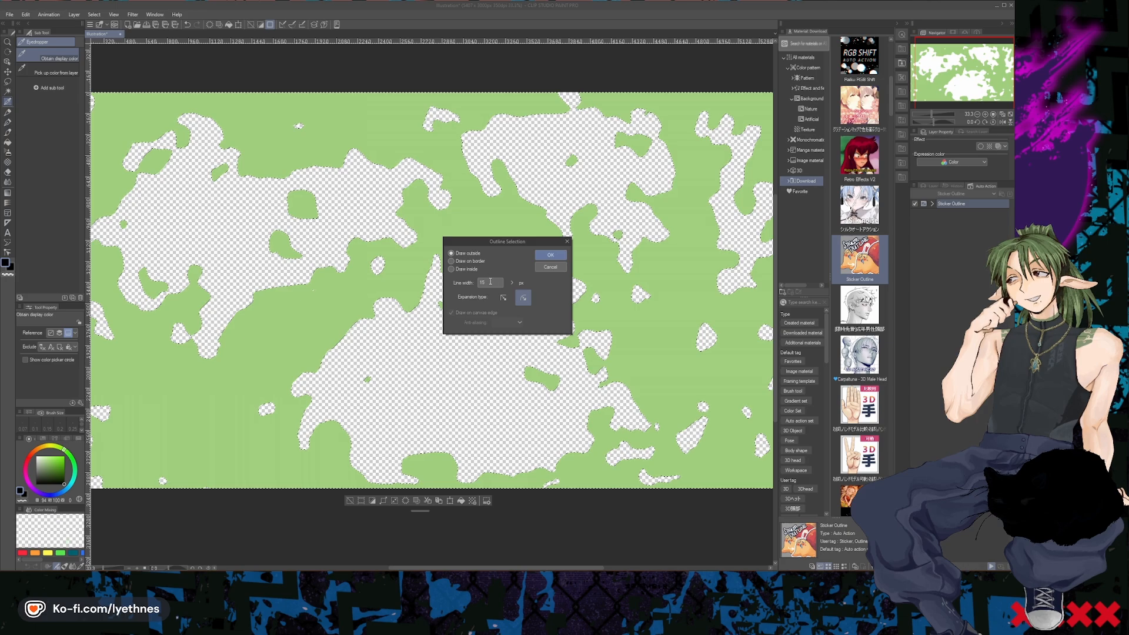
drag(490, 281, 473, 284)
text(5)
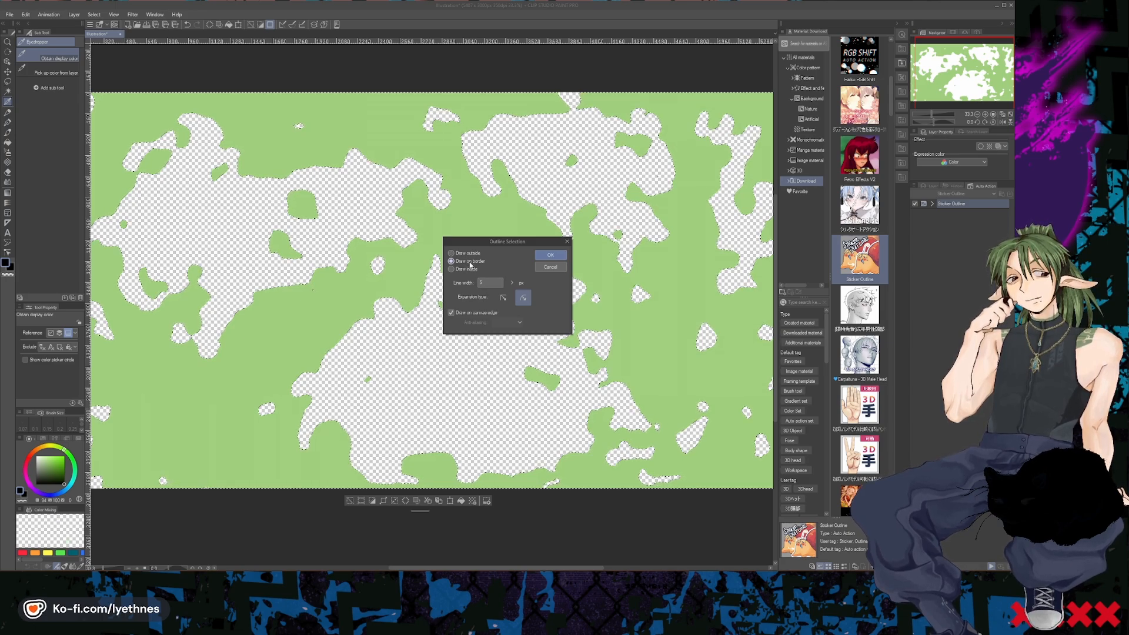
click(470, 271)
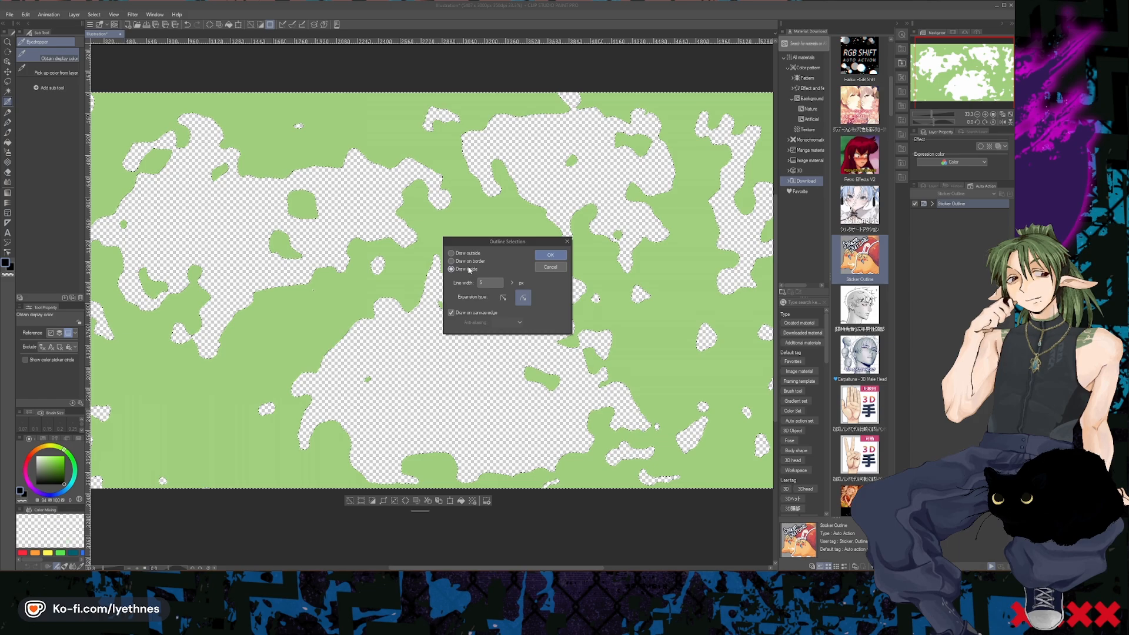
click(549, 257)
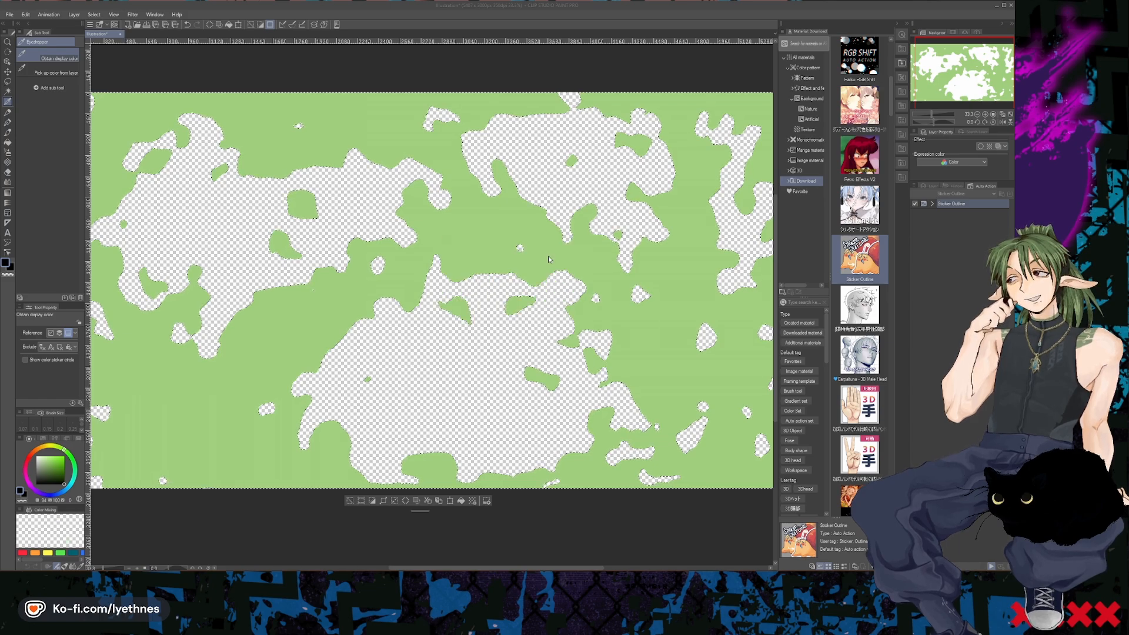
- Clear the selection and delete Layer 4, which holds the first outline
key(ctrl+d)
scroll(428, 317, up, 4)
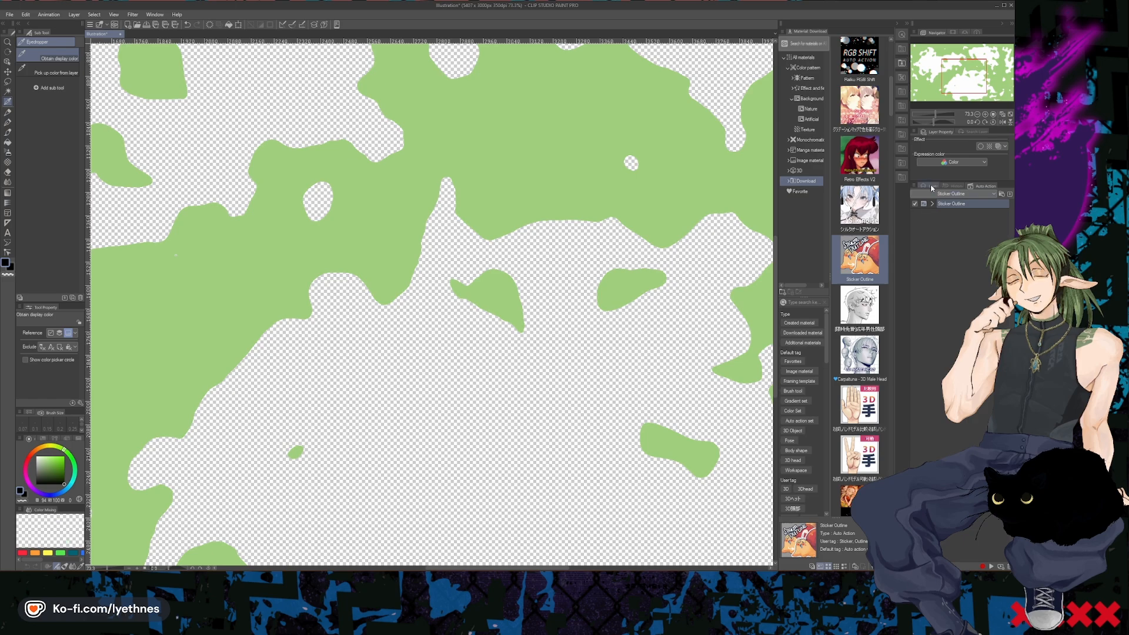
click(931, 187)
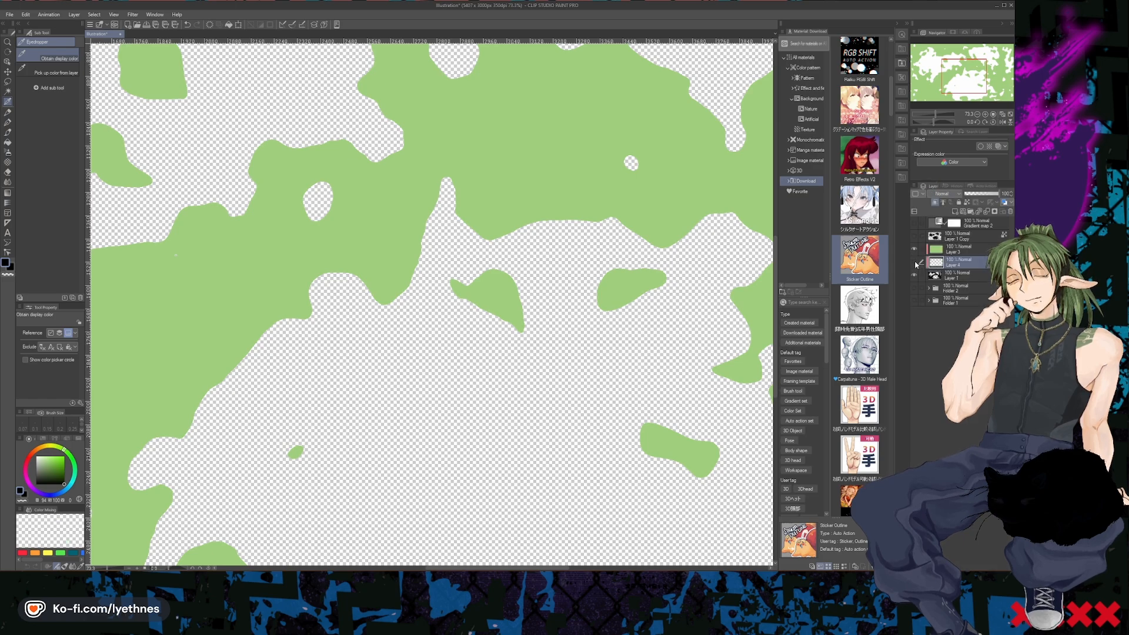
click(1010, 212)
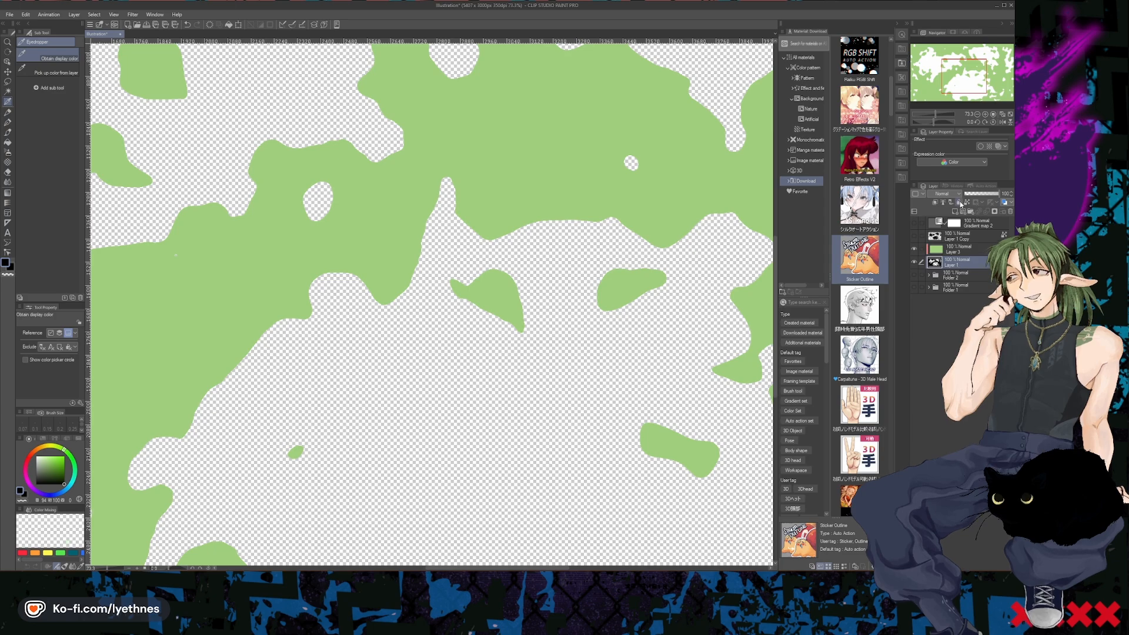
- Run the Sticker Outline auto action on Layer 1 with the outline drawn outside at a line width of 15 px
click(980, 188)
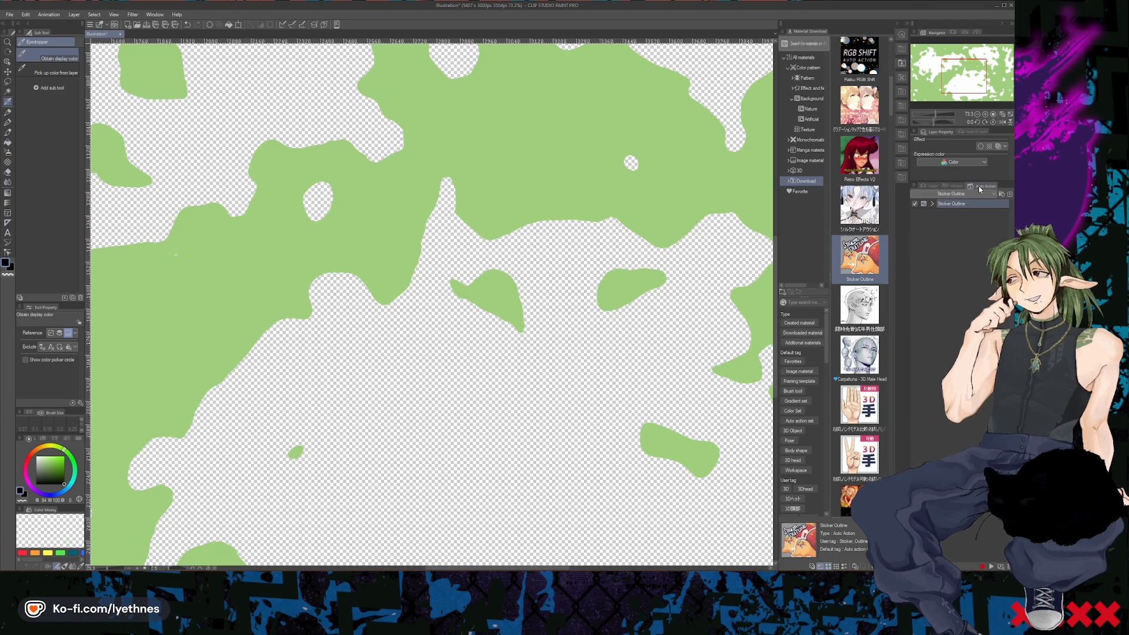
click(924, 205)
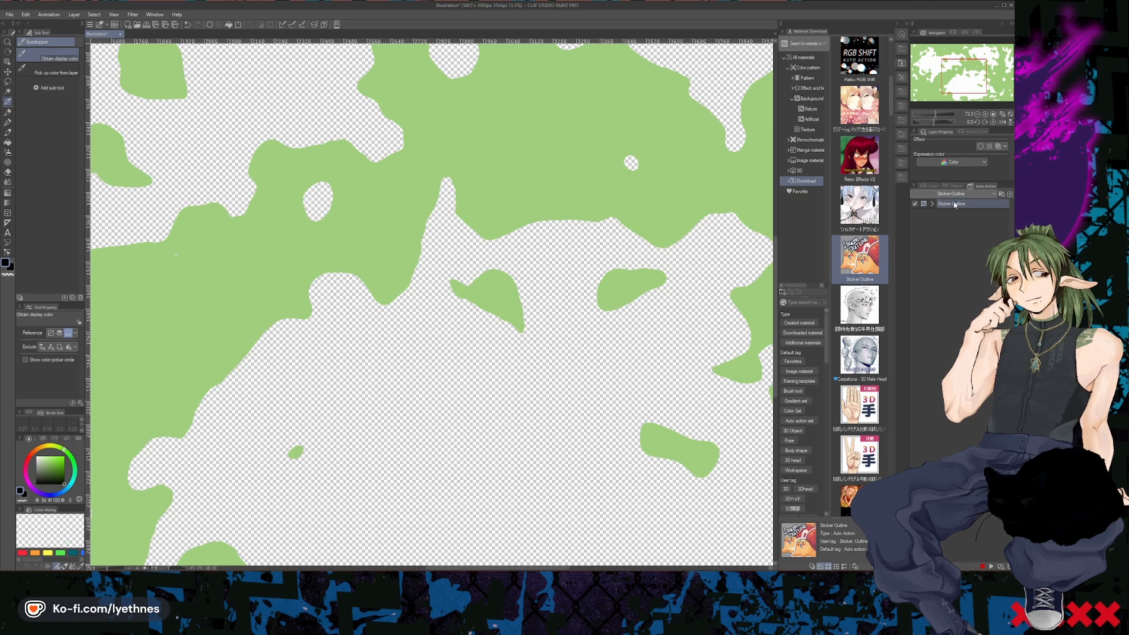
double_click(949, 207)
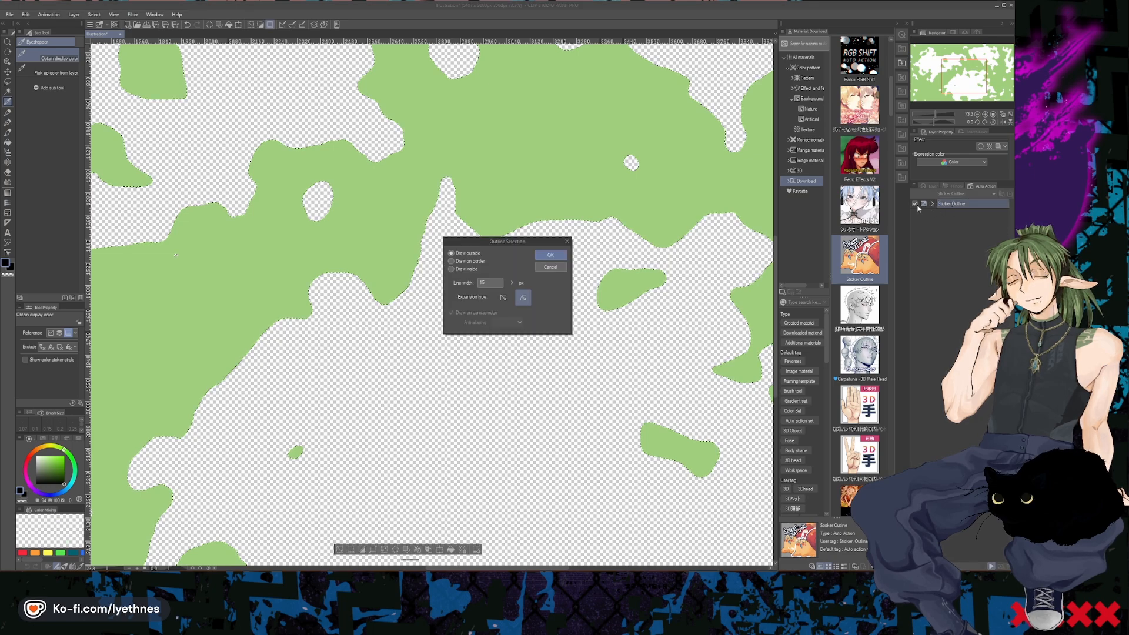
click(550, 255)
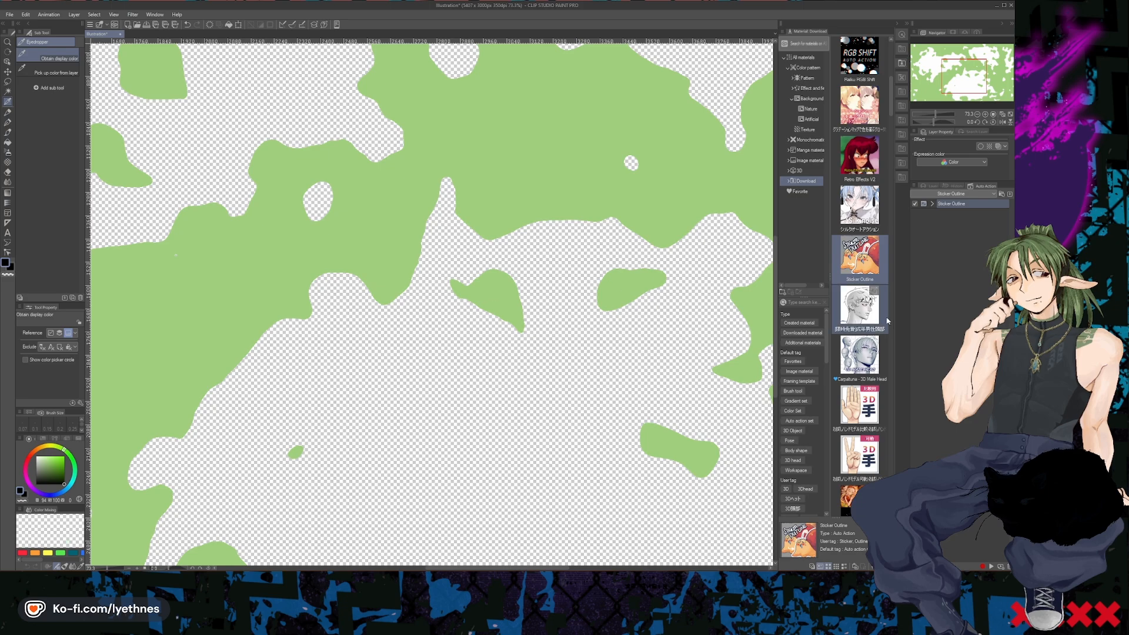
- Turn off clipping for outline Layer 4 and green Layer 3, and hide Layer 3
click(932, 186)
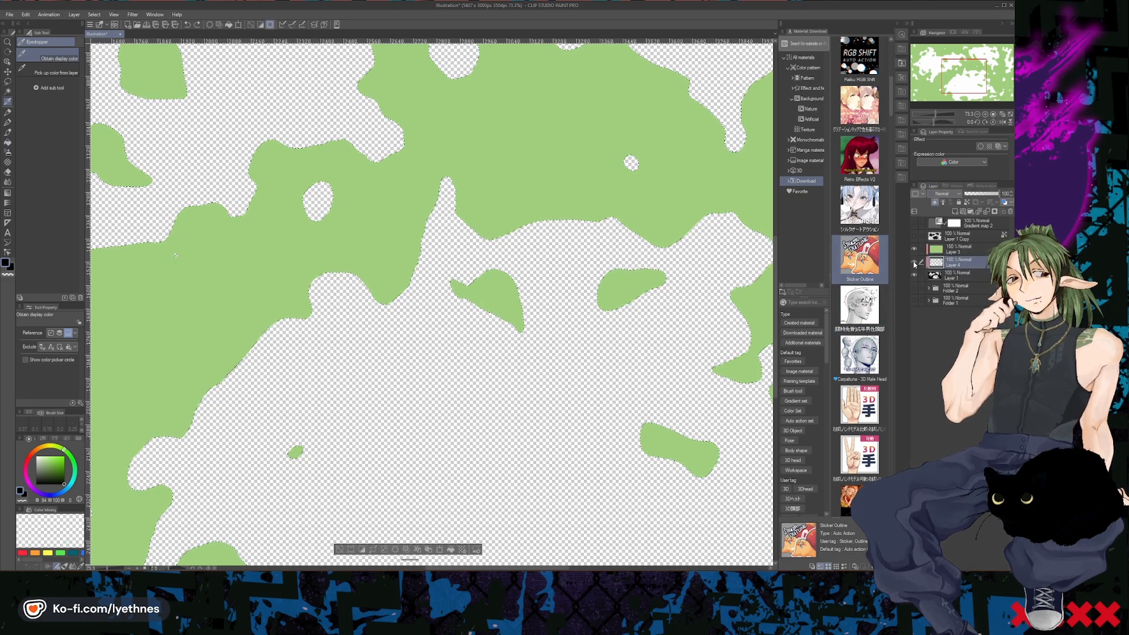
click(935, 203)
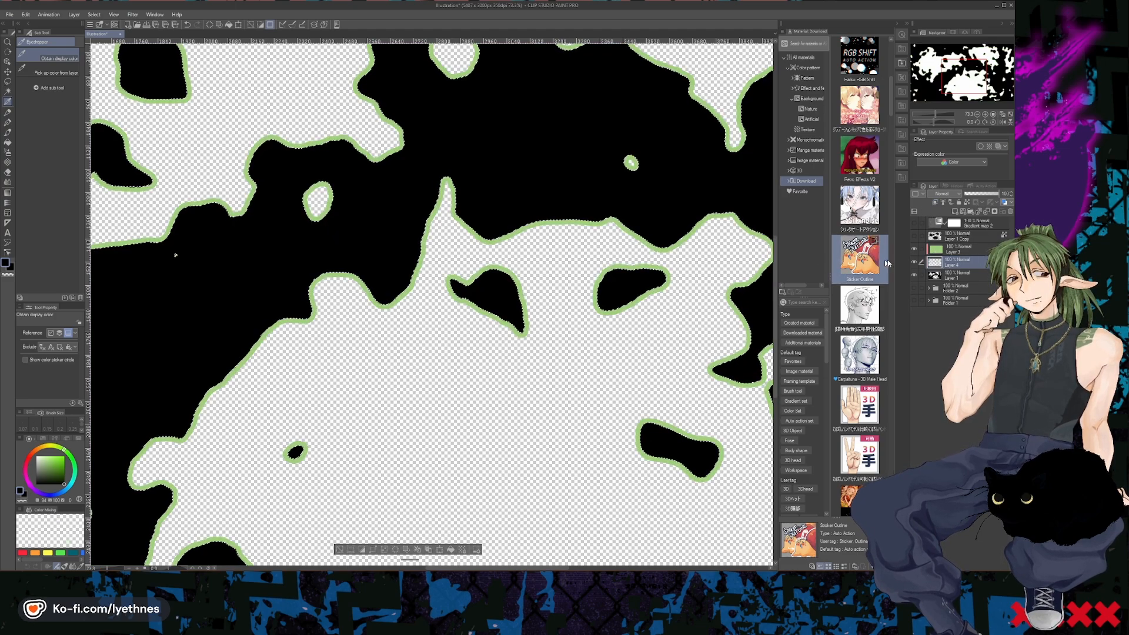
click(938, 249)
click(937, 207)
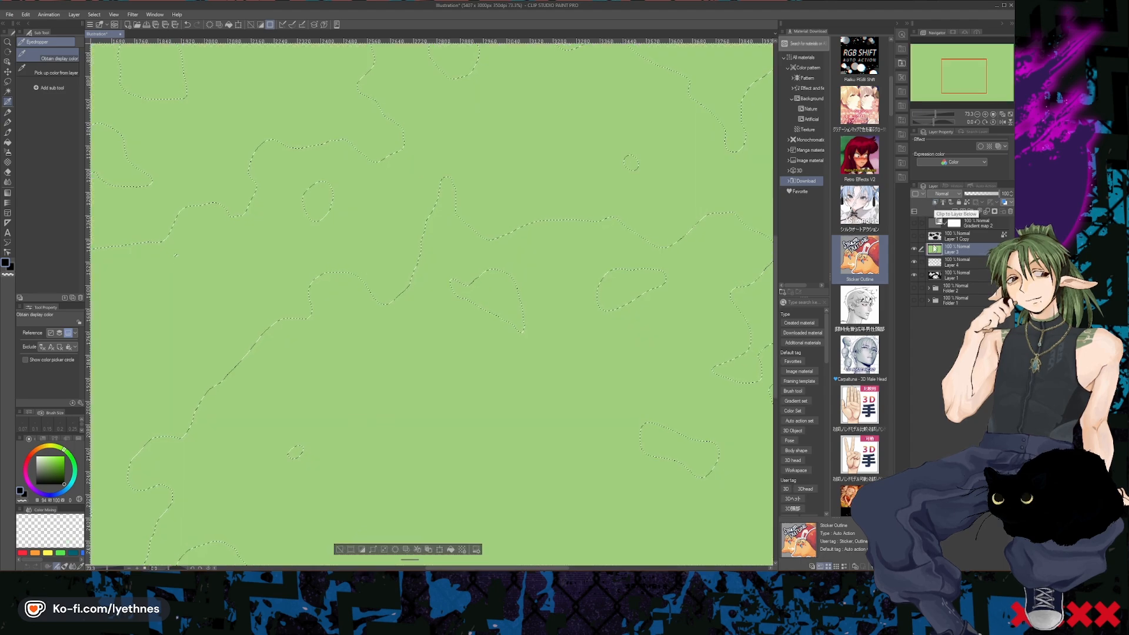
click(914, 250)
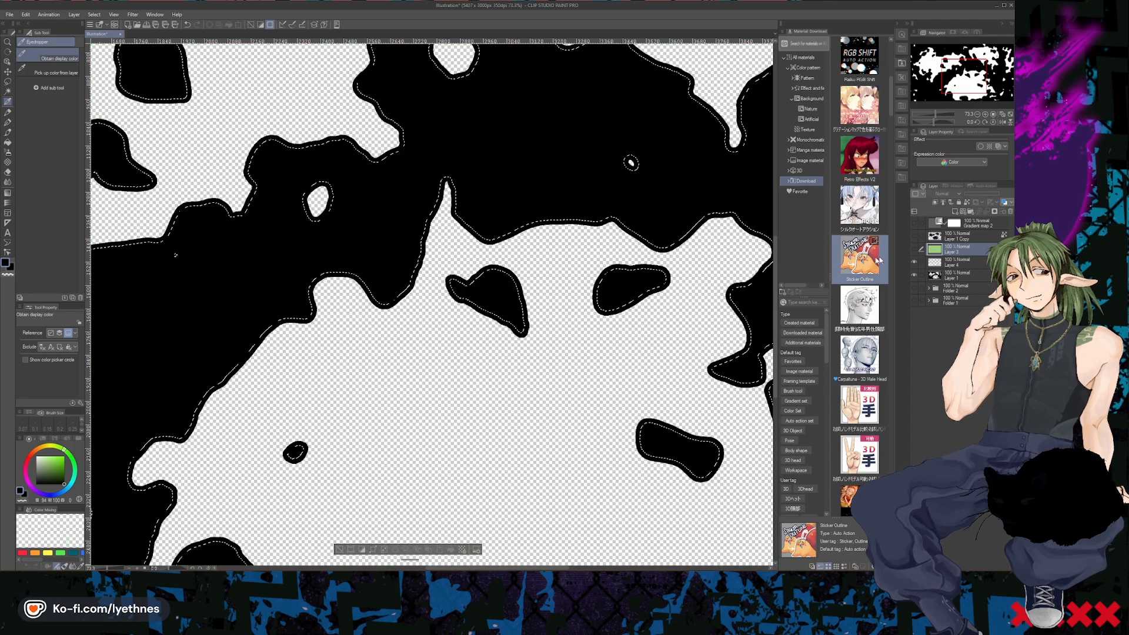
- Remove the 15 px outline layer, Layer 4, and make Layer 1 the active layer
alt+click(958, 256)
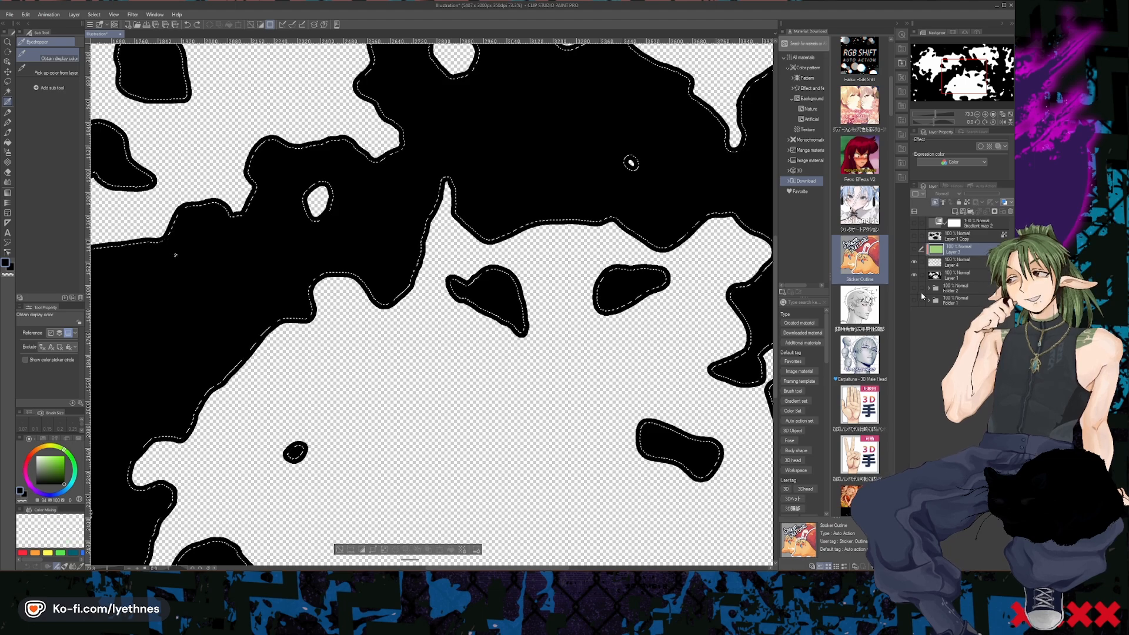
alt+click(958, 268)
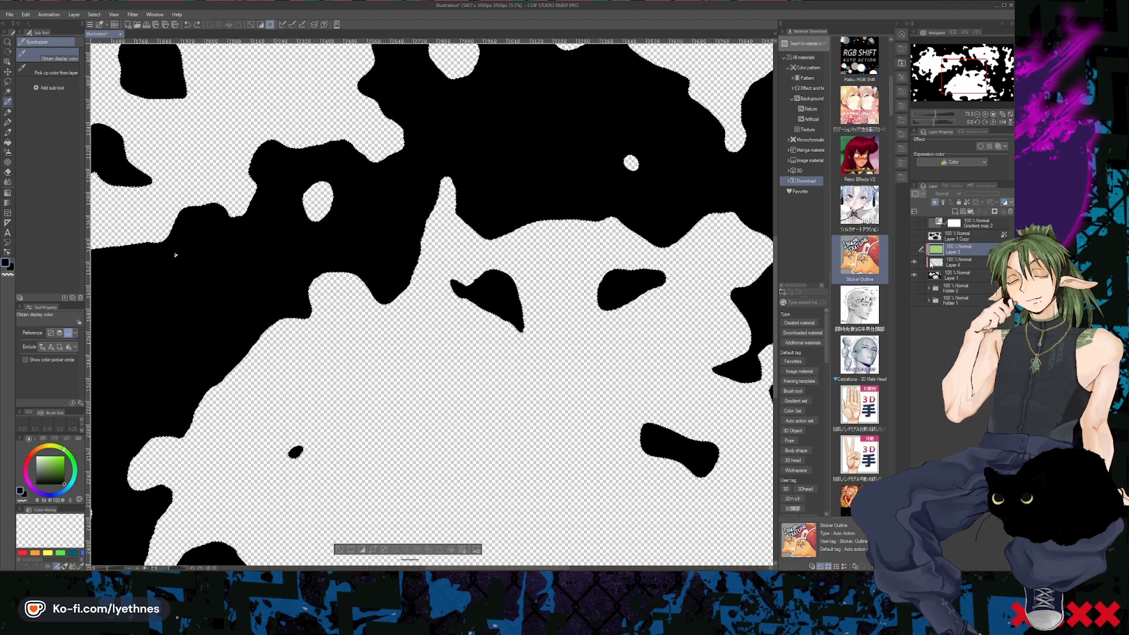
click(929, 266)
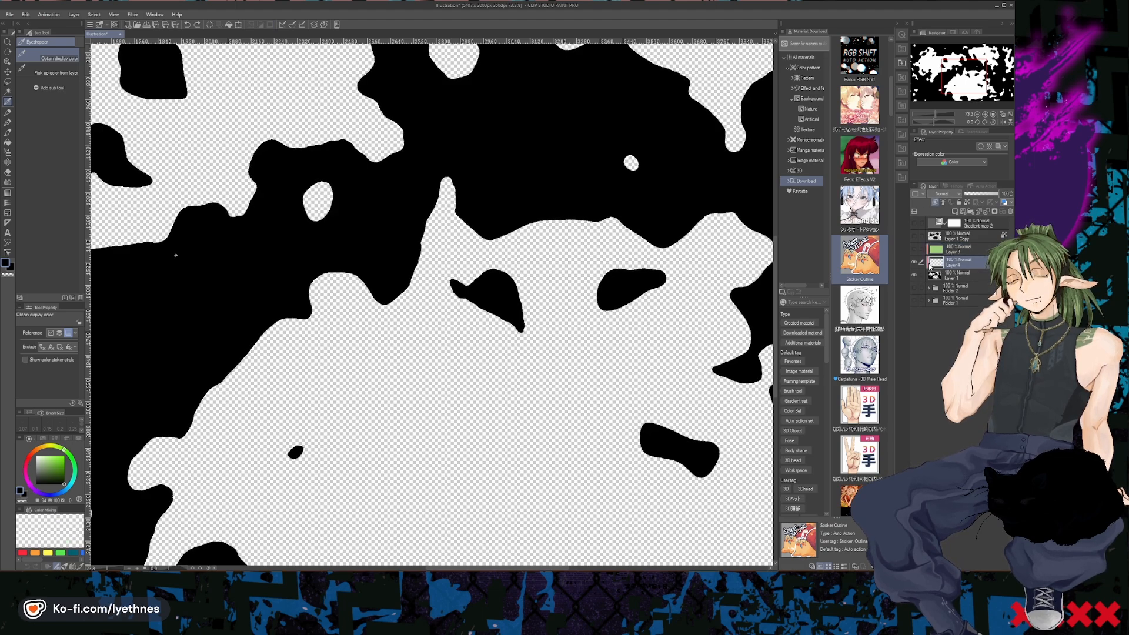
ctrl+click(929, 263)
key(ctrl+e)
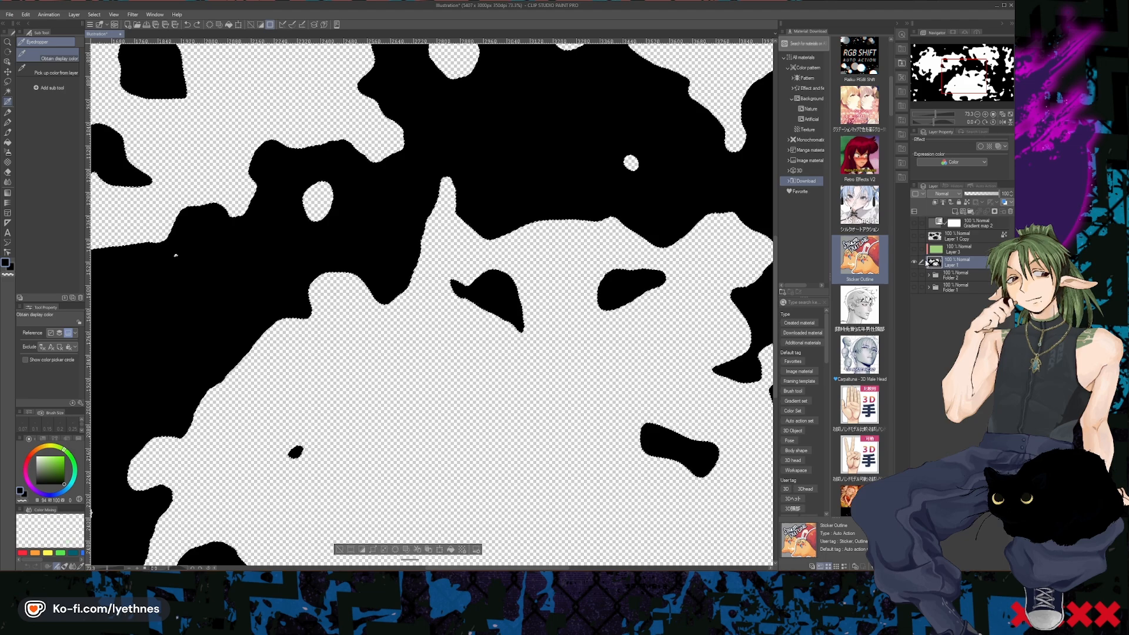
click(939, 252)
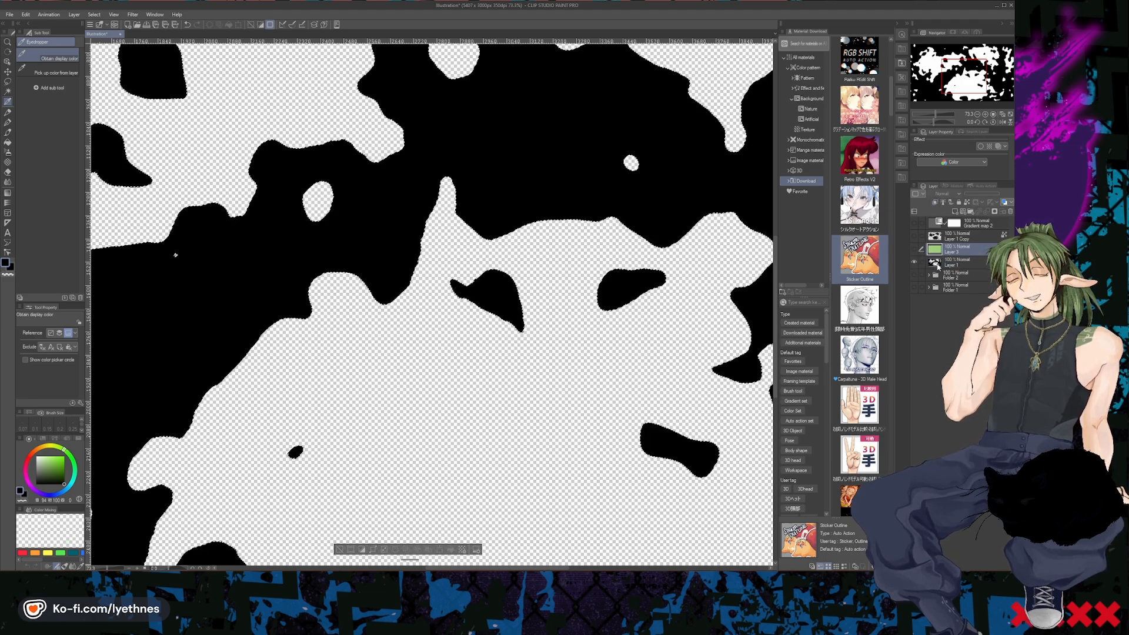
click(941, 263)
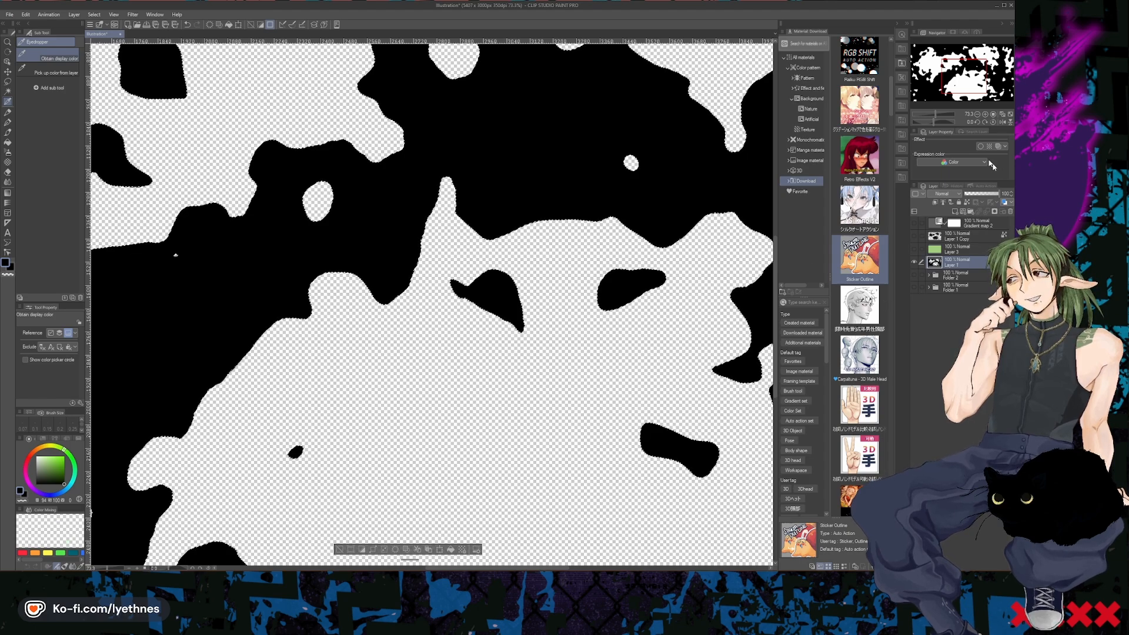
- Run the Sticker Outline auto action on Layer 1 with the outline drawn outside at a line width of 2 px
click(980, 187)
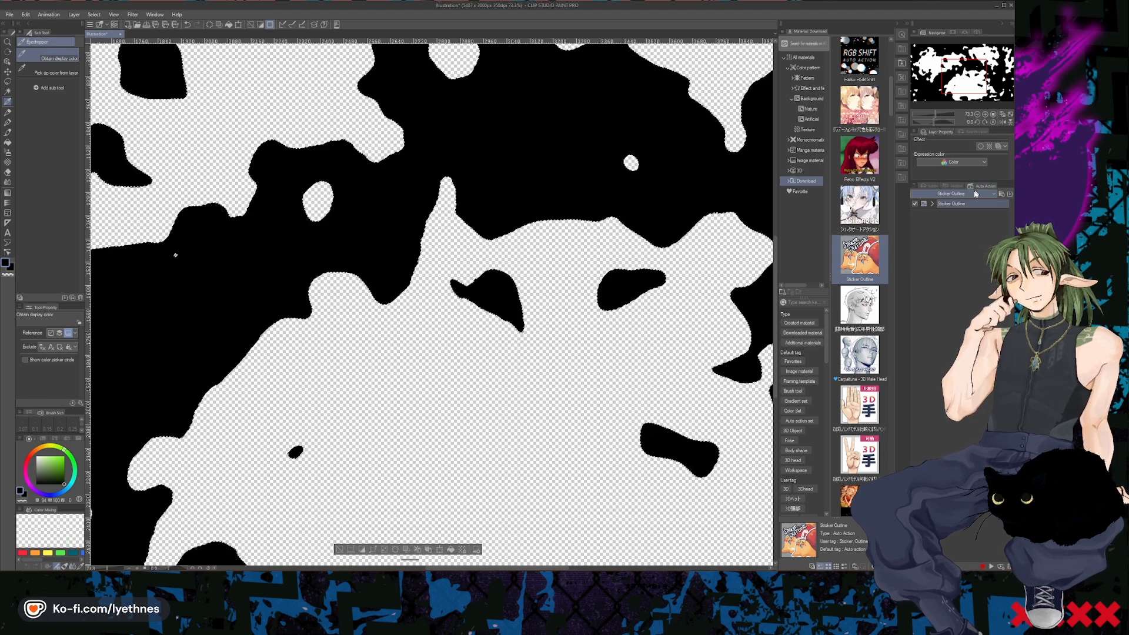
click(924, 204)
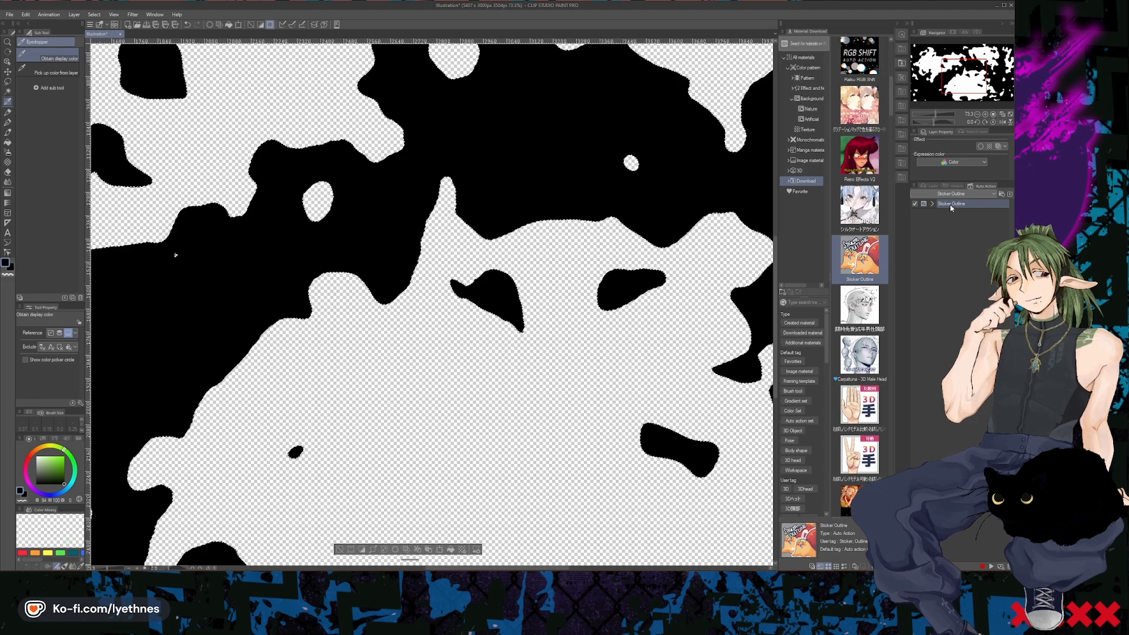
click(948, 205)
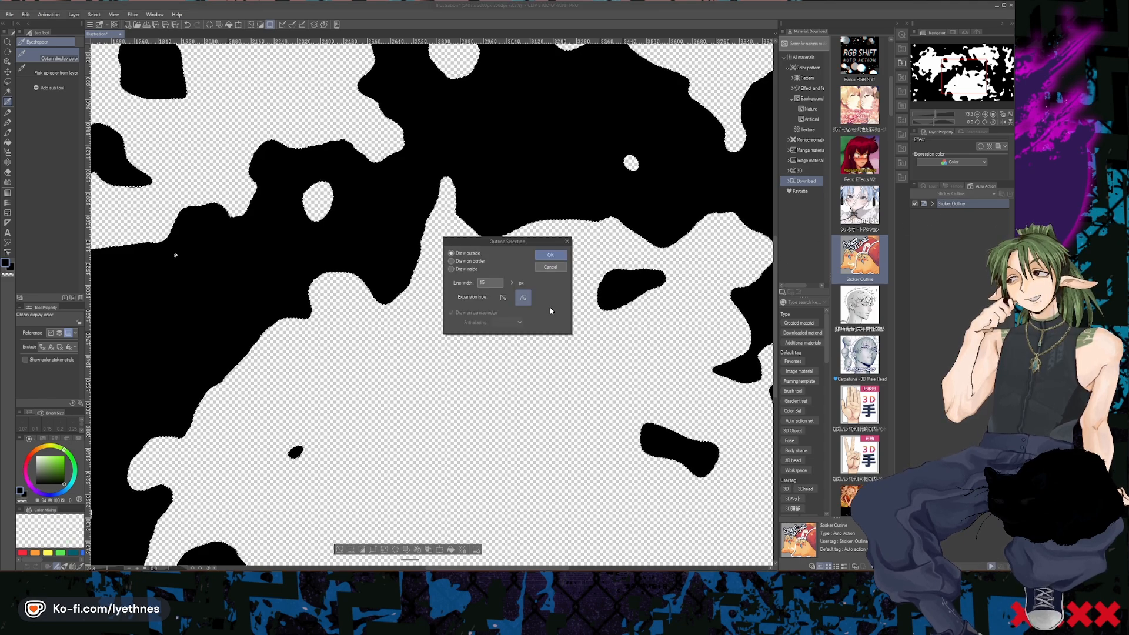
drag(488, 283, 469, 285)
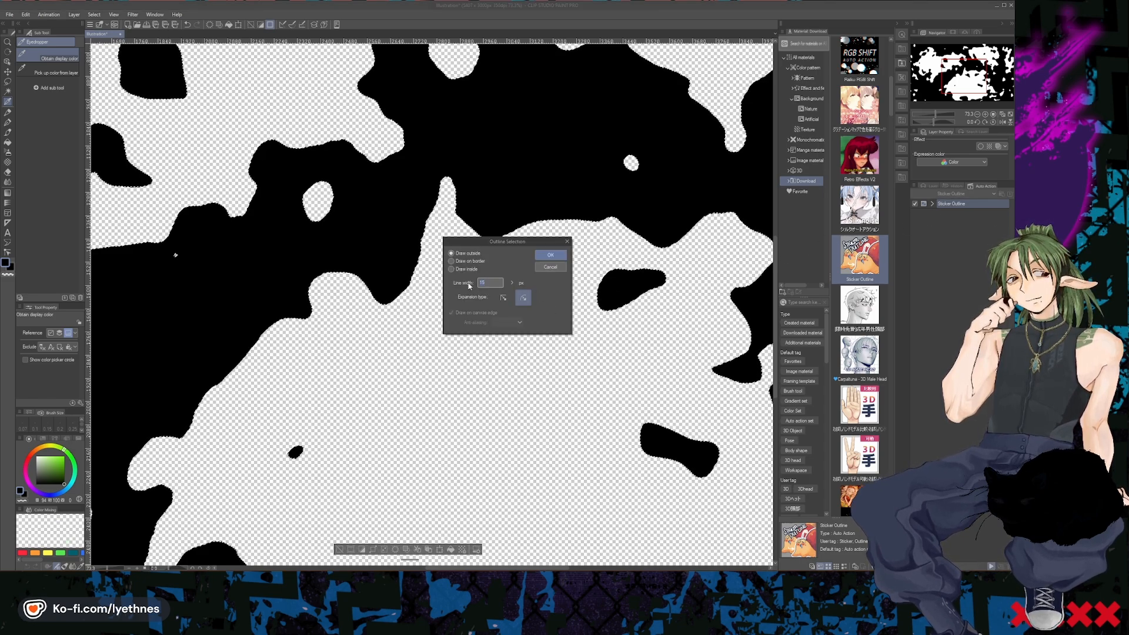
text(2)
click(549, 253)
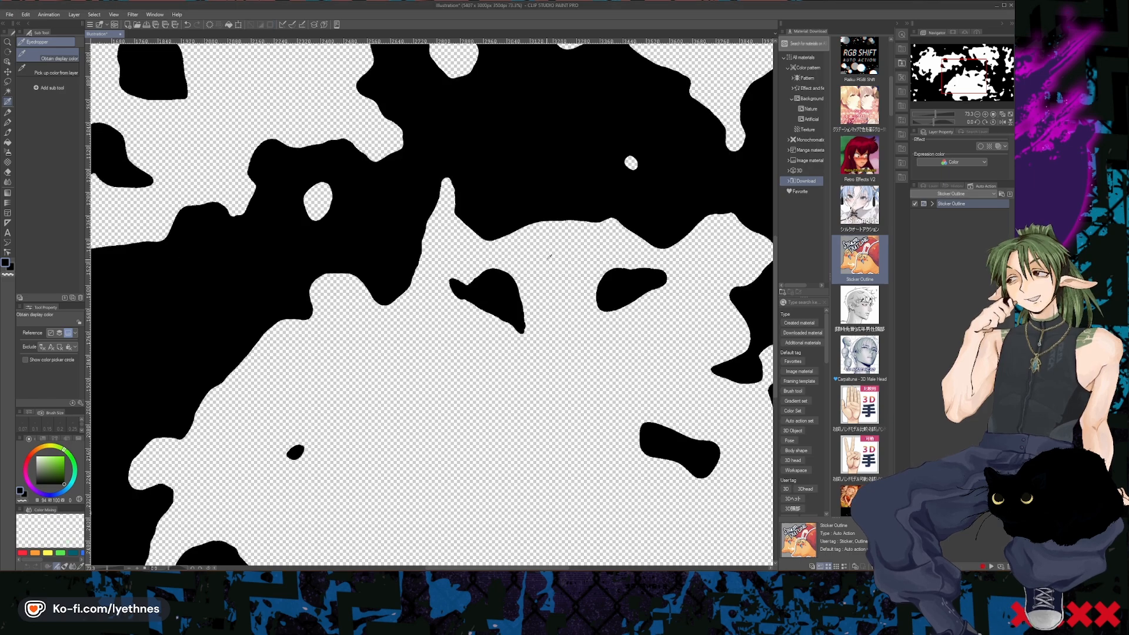
- Check the new outline on Layer 4 by toggling its visibility, and hide Layer 1's black shapes
click(934, 186)
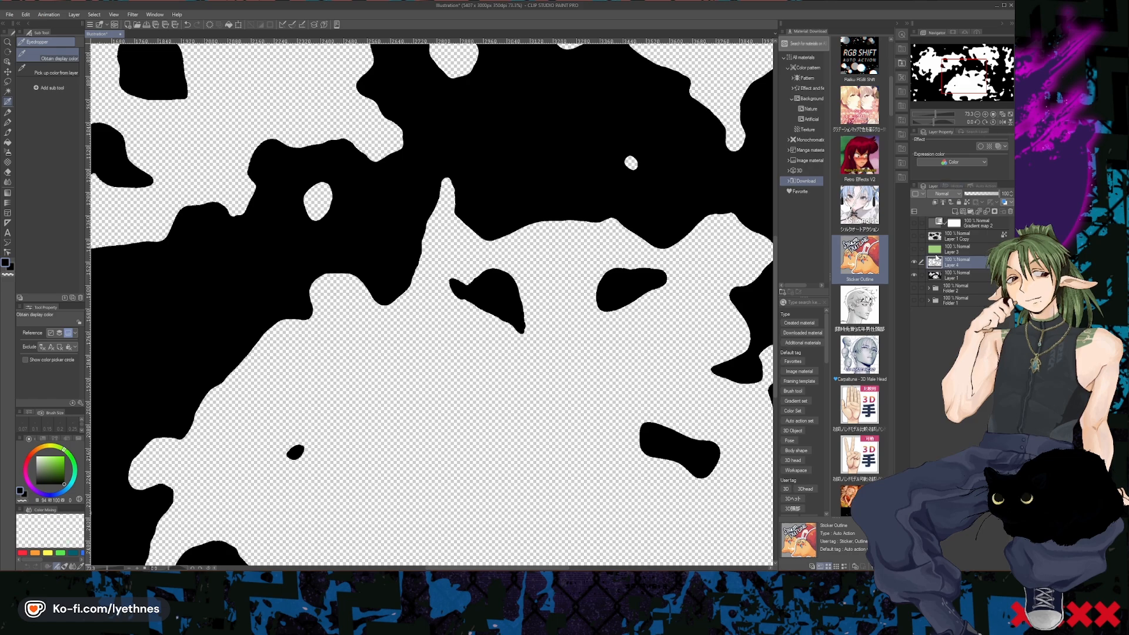
click(914, 264)
click(915, 264)
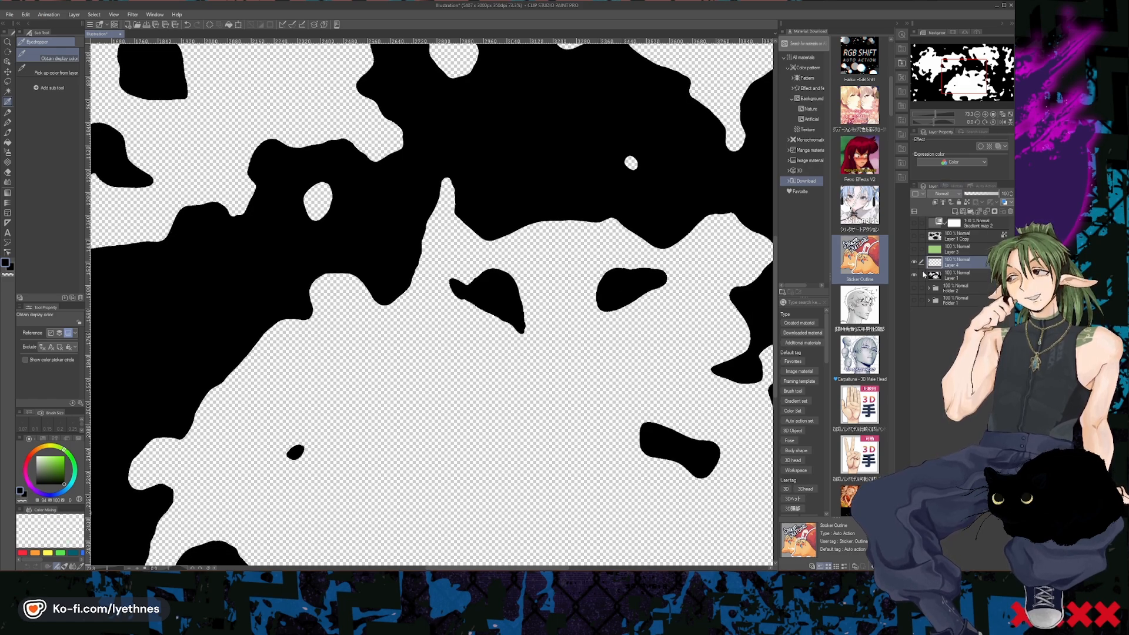
click(914, 274)
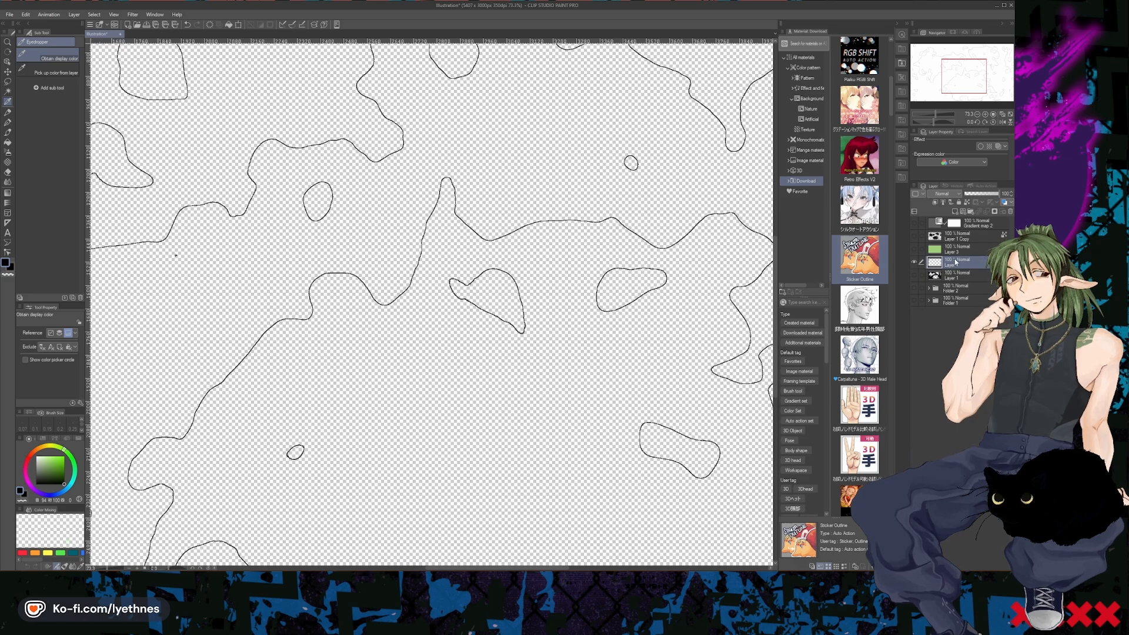
- Run the Sticker Outline auto action on Layer 4's thin lines, drawn outside with rounded expansion at a line width of 2 px
click(983, 186)
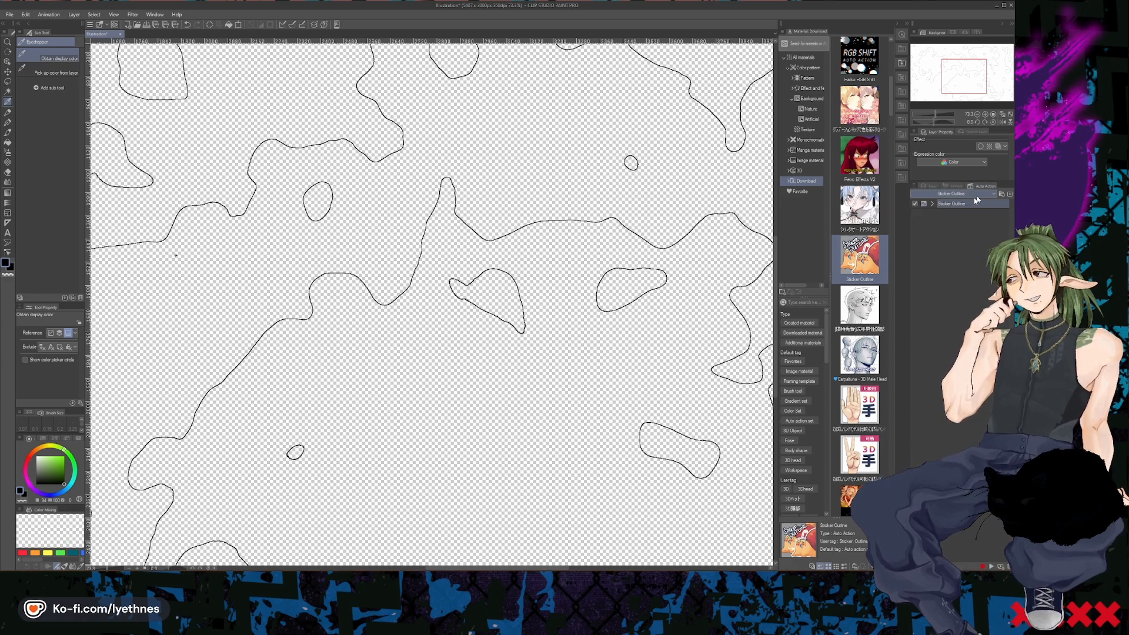
click(941, 204)
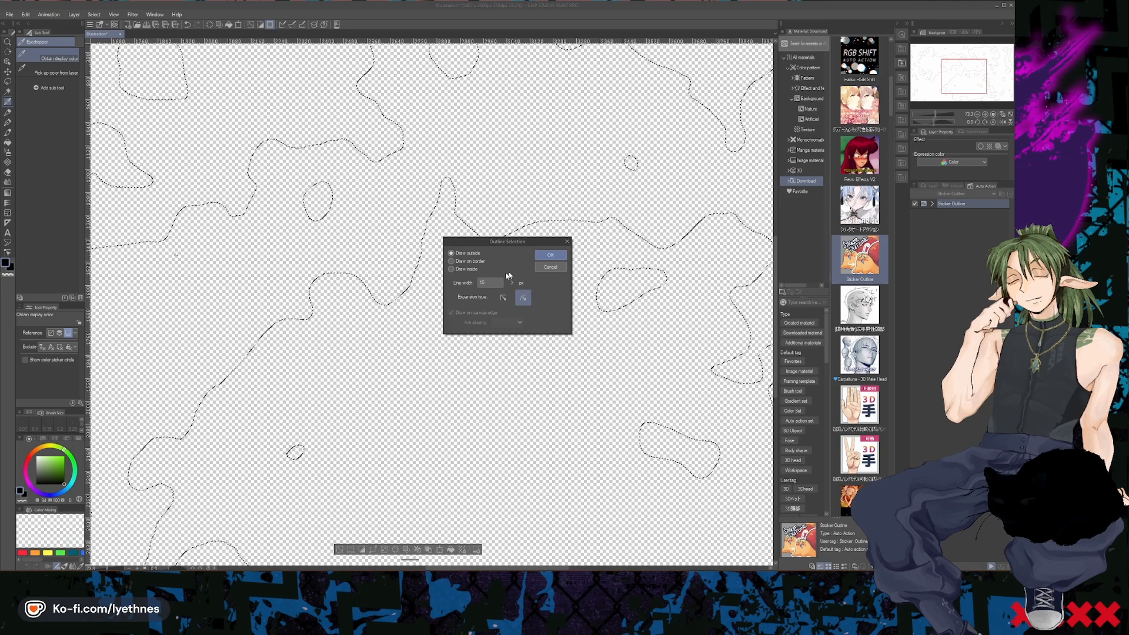
click(474, 269)
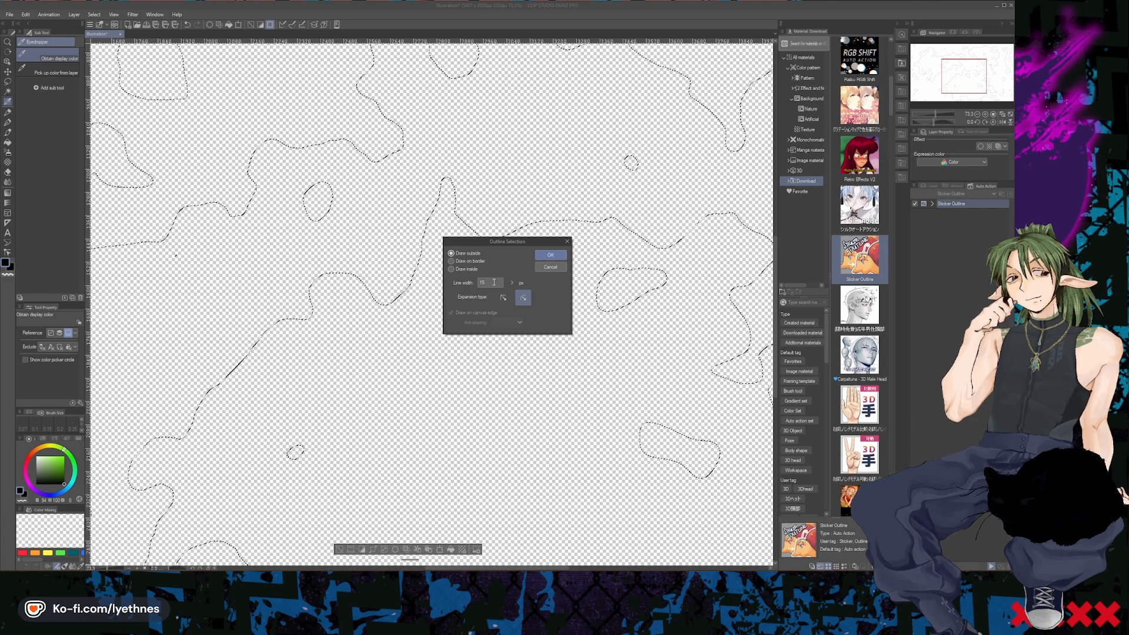
click(468, 284)
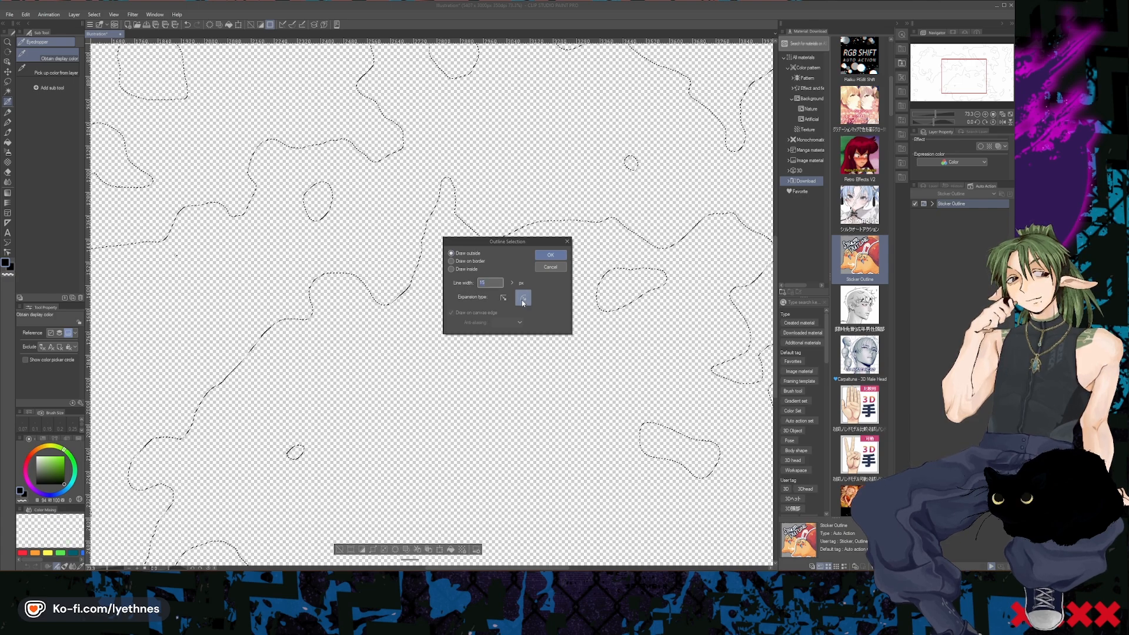
click(503, 300)
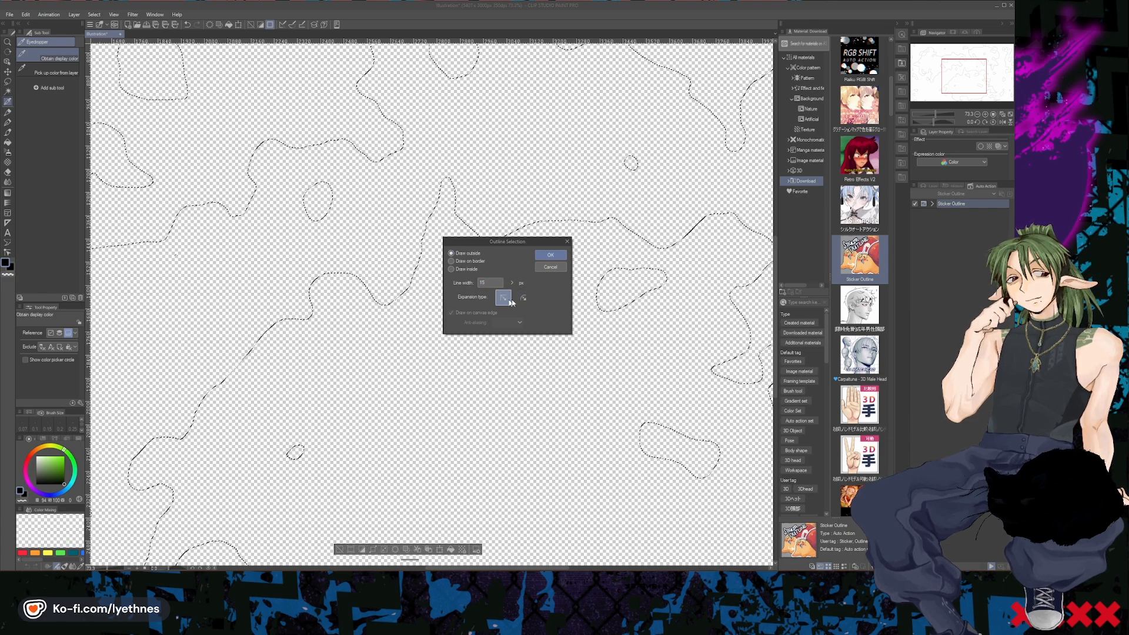
click(520, 299)
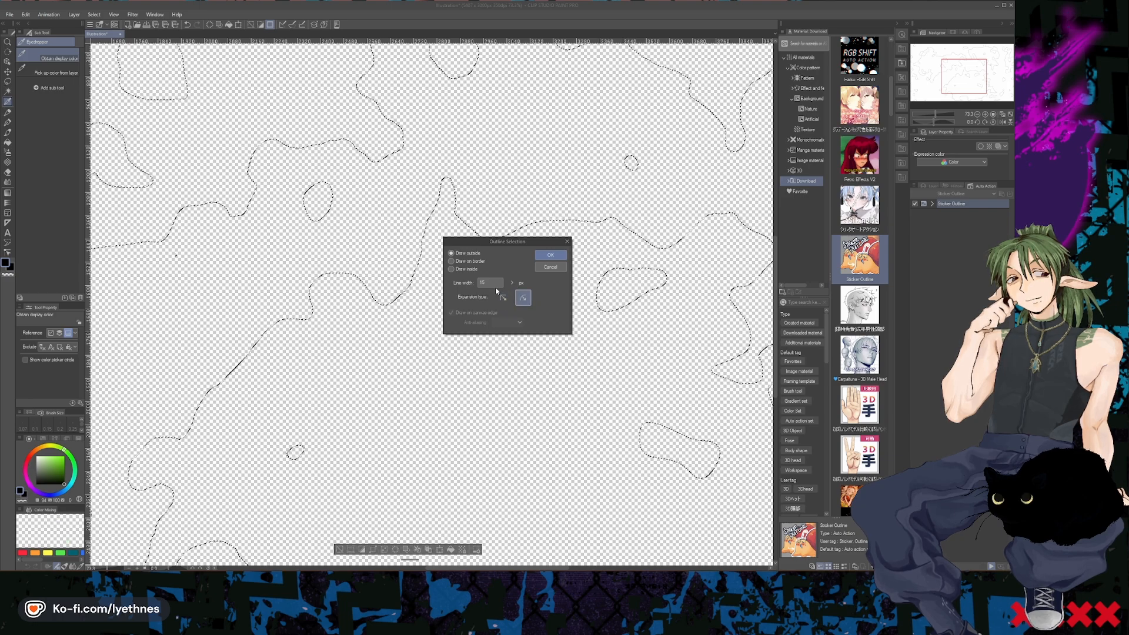
drag(492, 284, 464, 286)
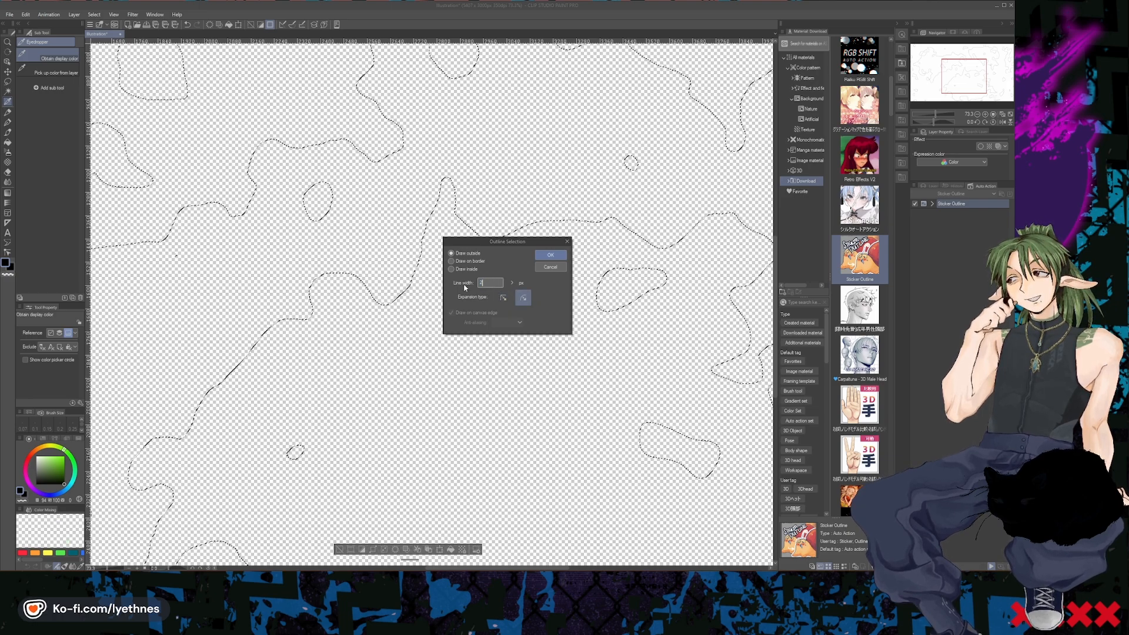
text(2)
key(Return)
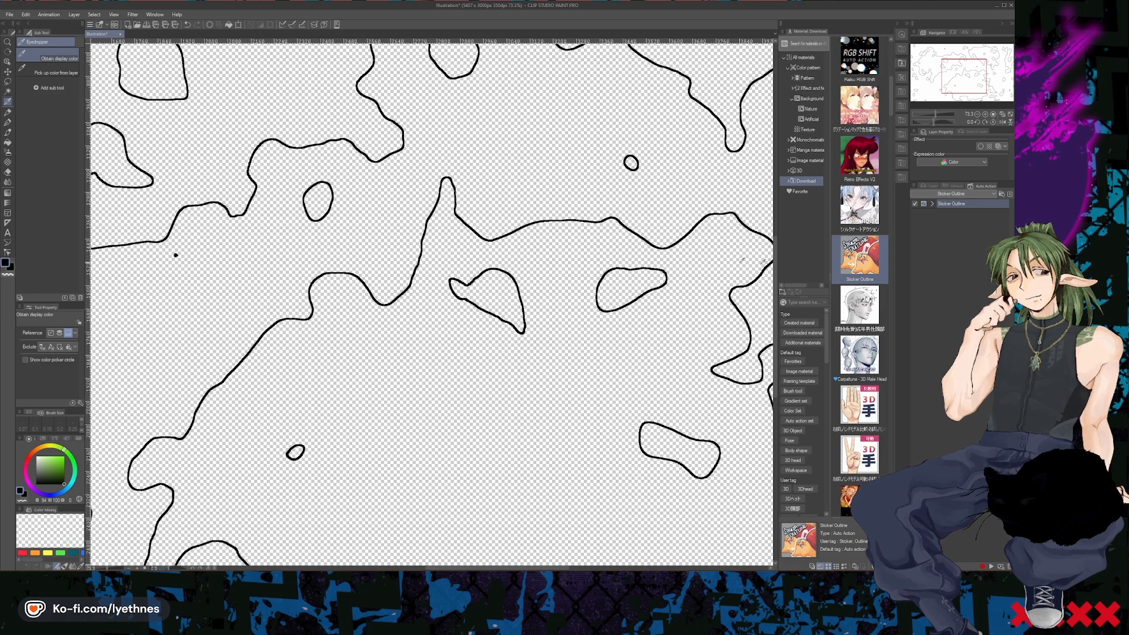
- Hide Layer 4 to leave only the thicker outline on Layer 5 visible
click(951, 185)
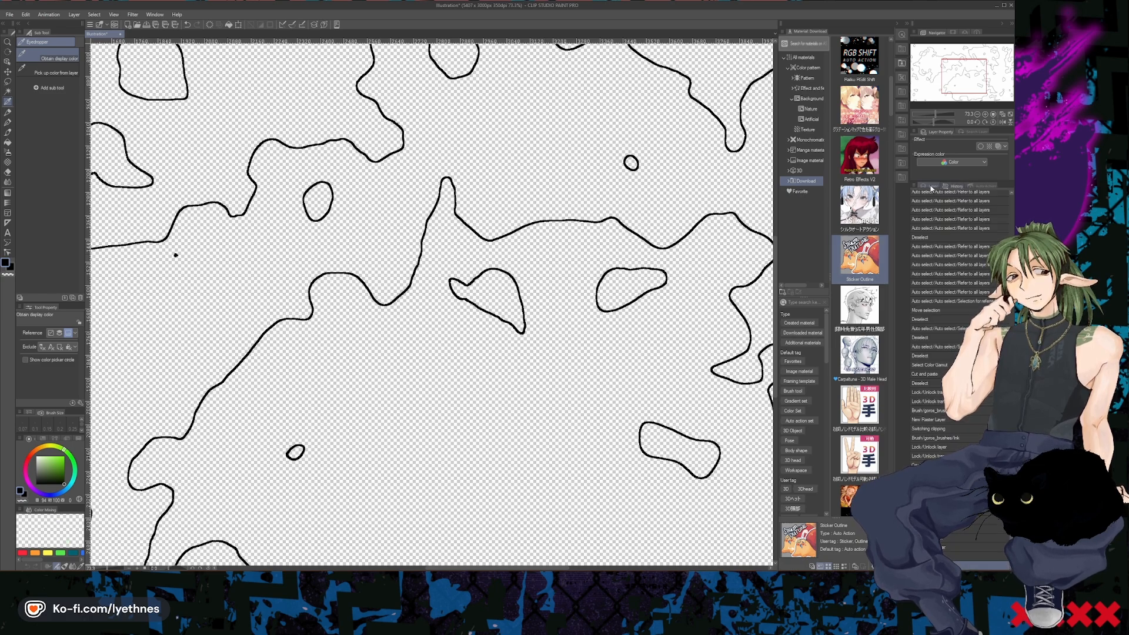
click(931, 187)
click(915, 276)
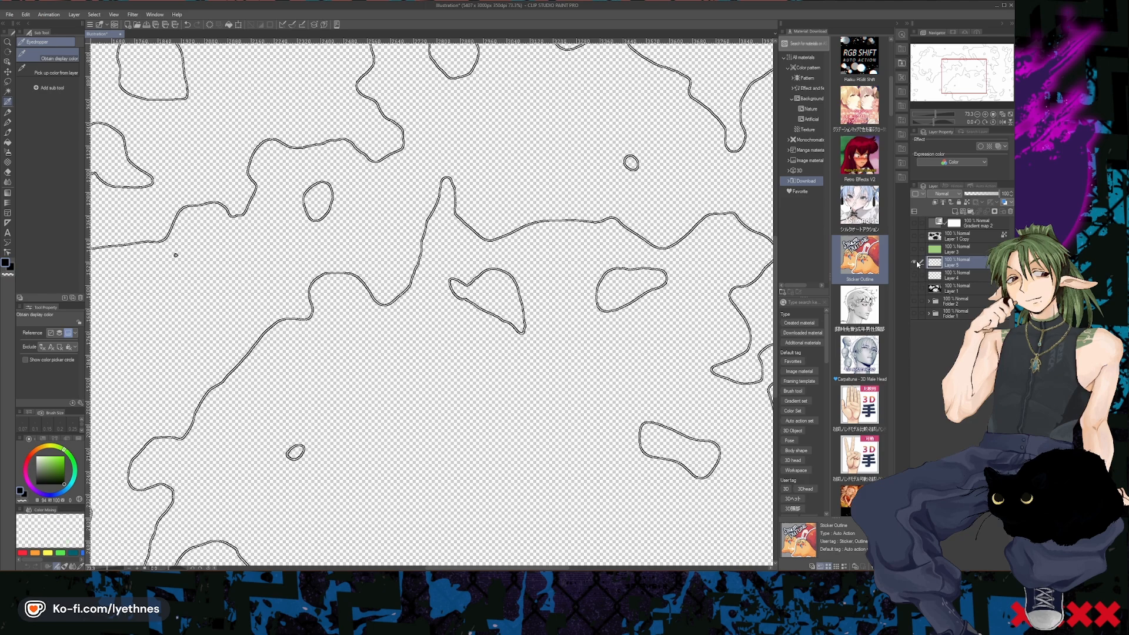
- Toggle Layer 5's visibility and show Layer 1 to compare the outline with the black shapes
click(915, 262)
click(915, 262)
click(915, 288)
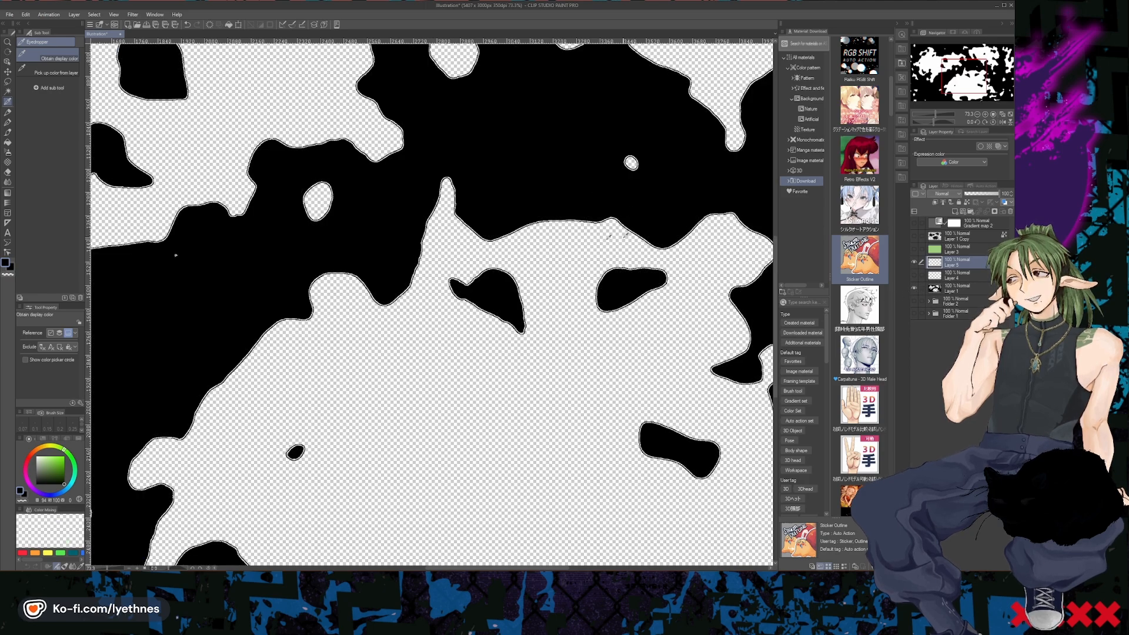
scroll(640, 232, down, 1)
scroll(337, 278, up, 1)
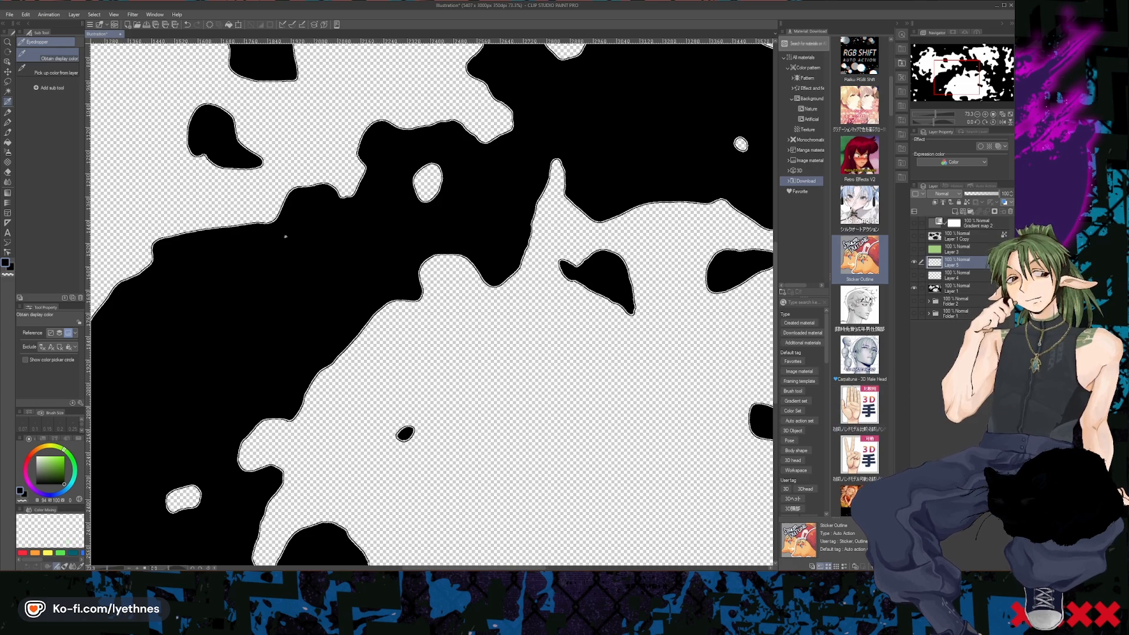
- Show Layer 4 briefly to check it against the black shapes, and hide both Layer 4 and Layer 1
click(915, 275)
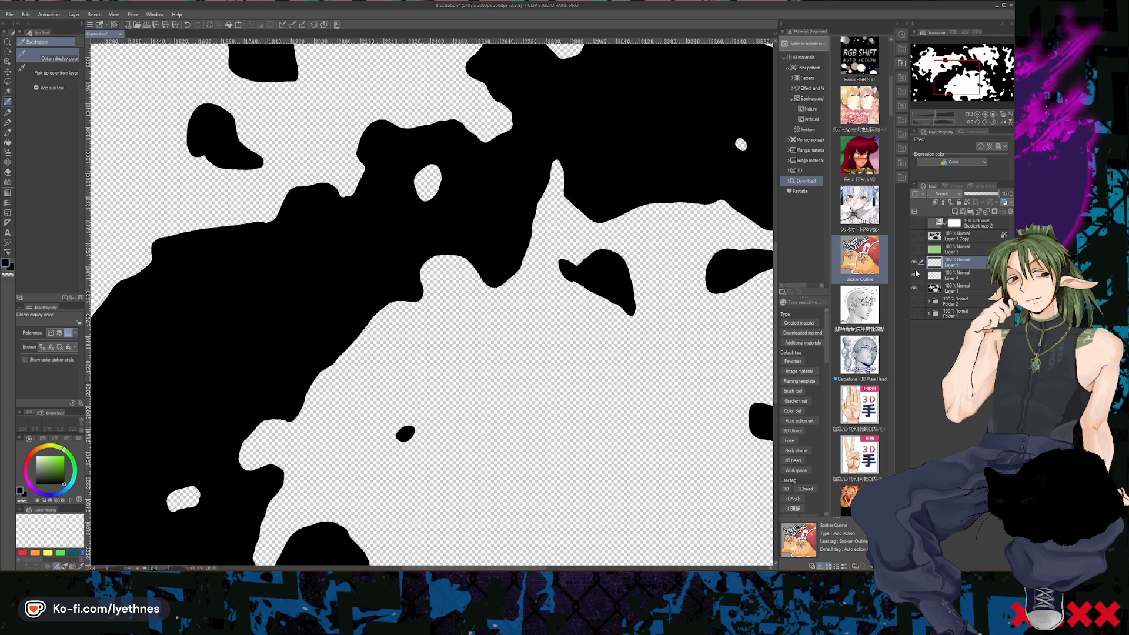
click(934, 277)
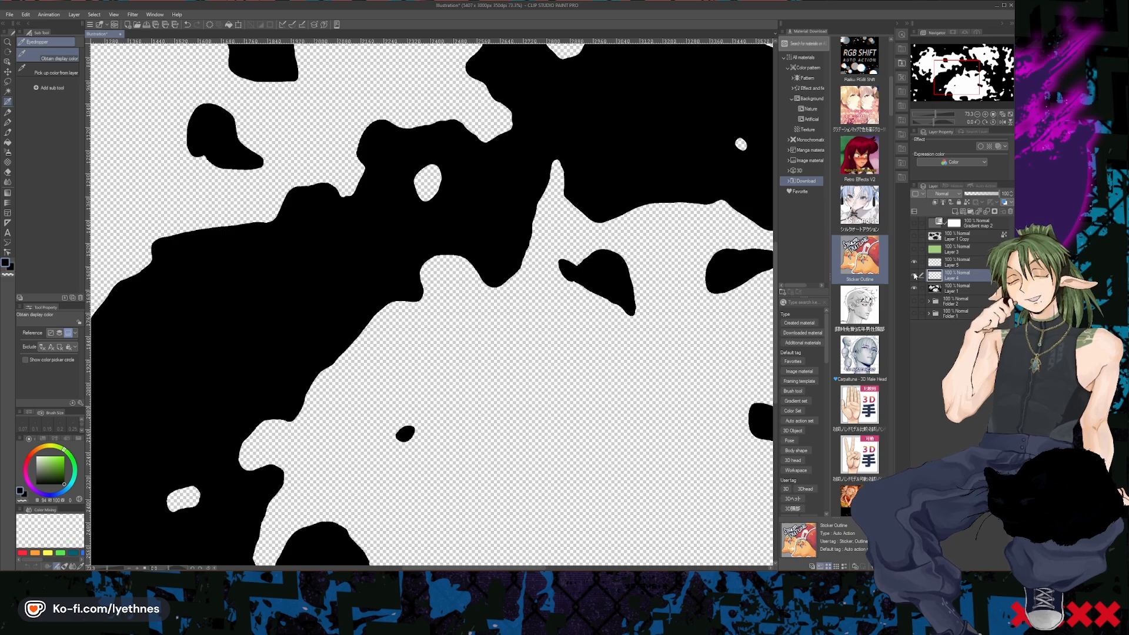
click(912, 279)
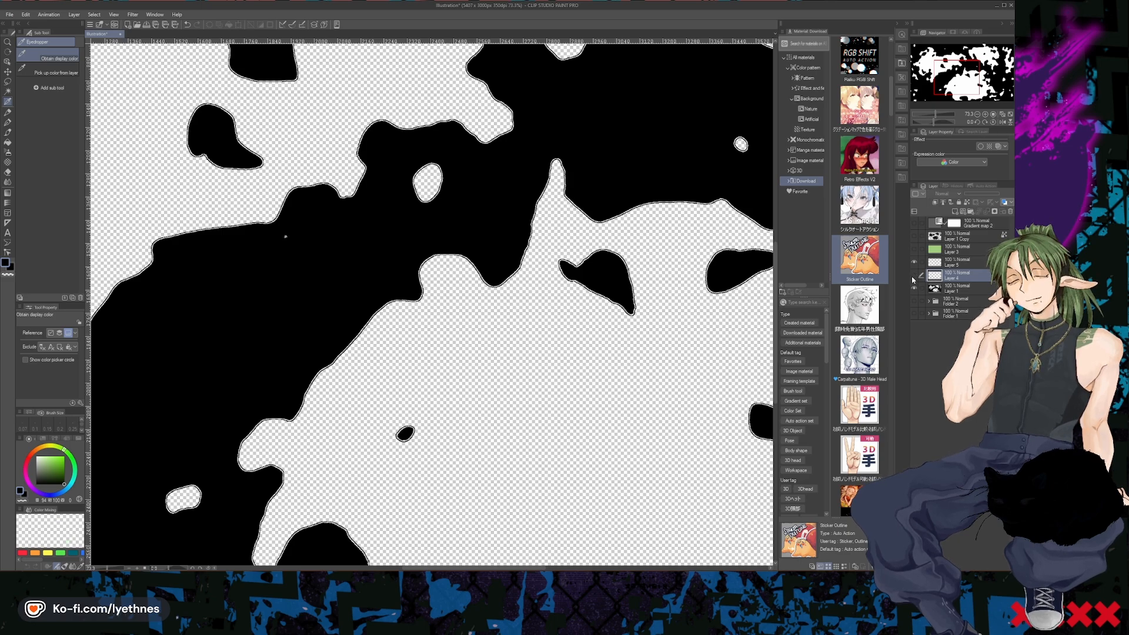
click(914, 288)
- Examine Layer 5's outline up close and across the whole canvas
scroll(507, 221, down, 10)
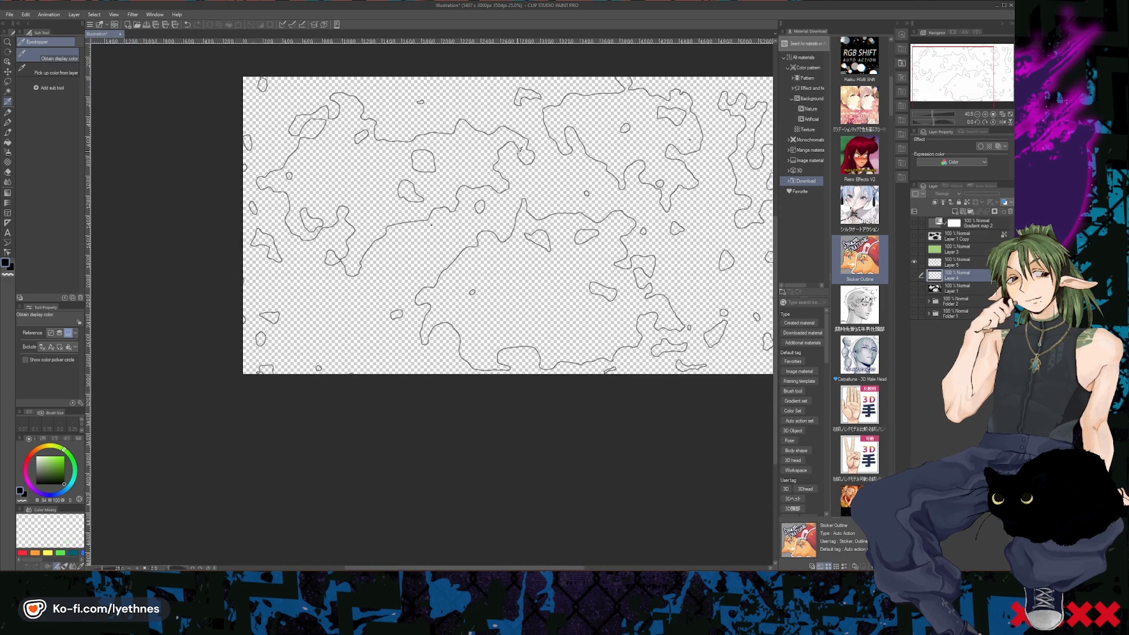
scroll(489, 236, up, 2)
scroll(488, 234, up, 2)
scroll(486, 247, down, 2)
scroll(482, 265, up, 5)
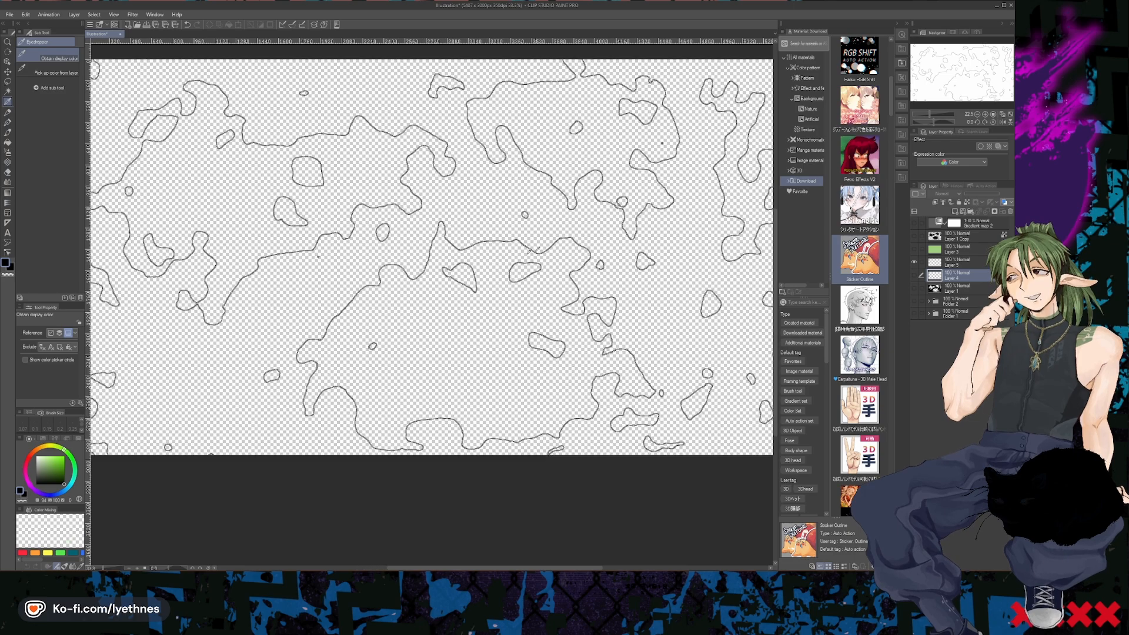
scroll(481, 271, up, 5)
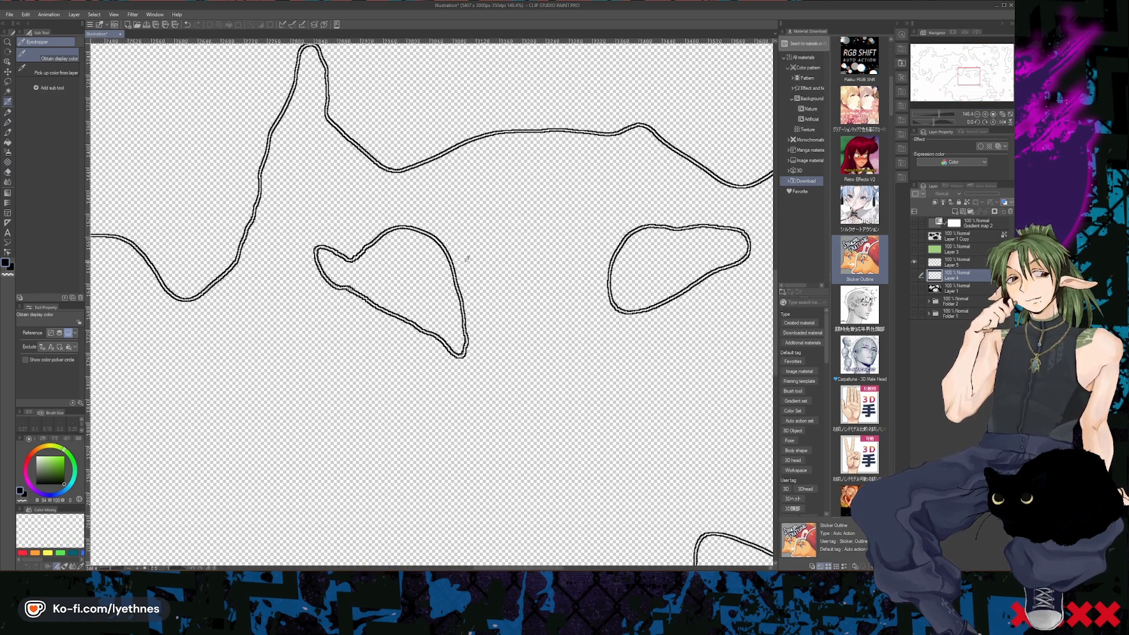
scroll(544, 285, down, 8)
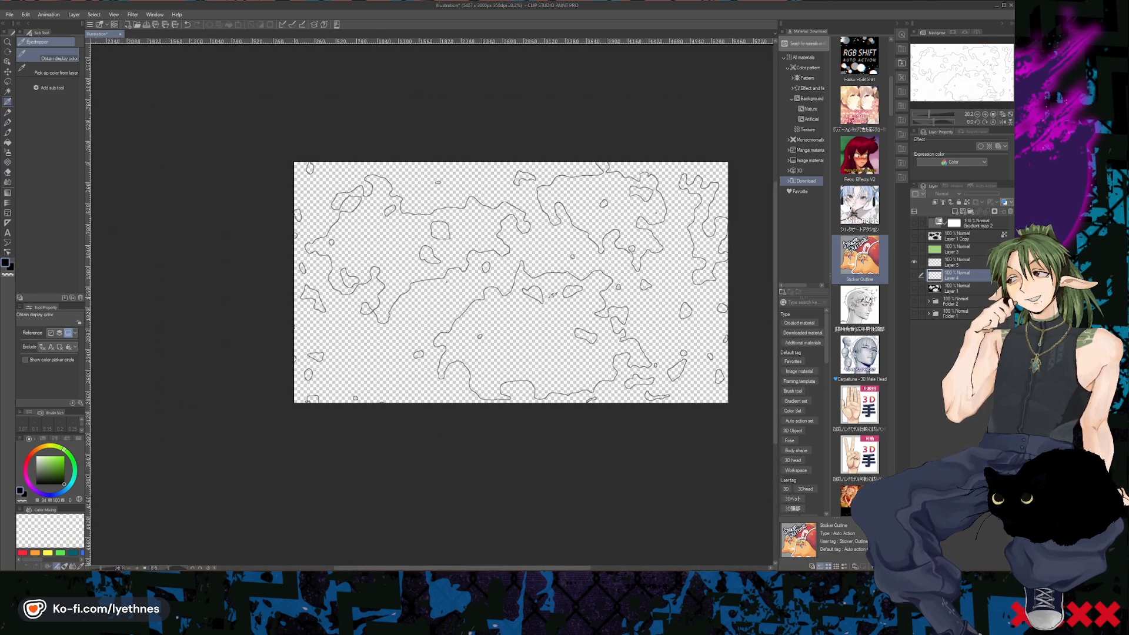
scroll(507, 309, up, 2)
scroll(505, 309, up, 1)
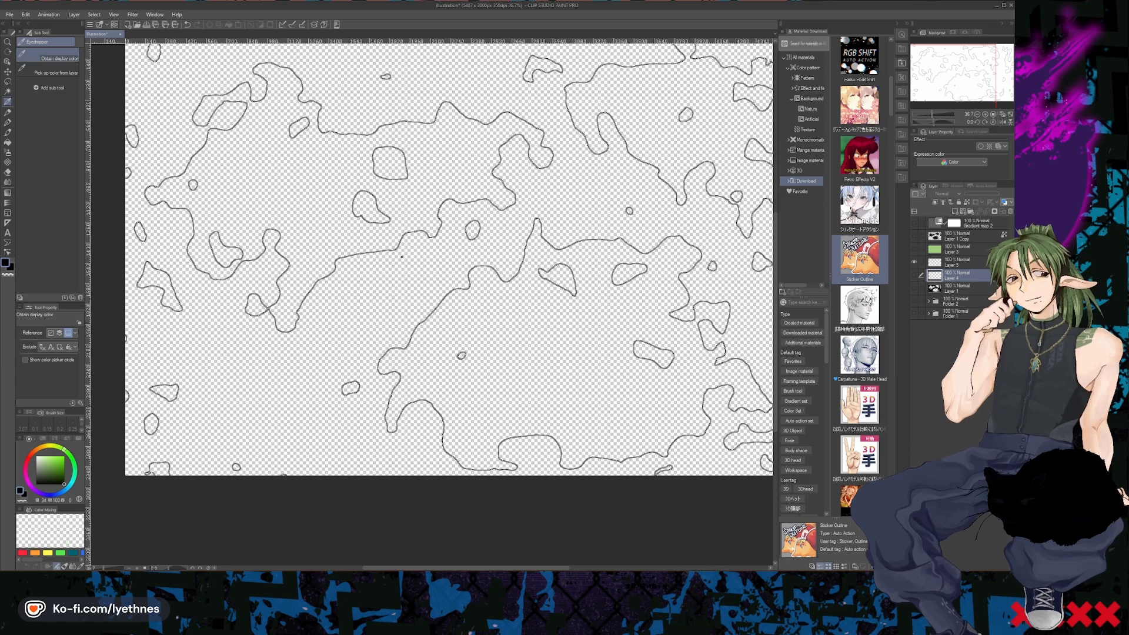
scroll(388, 326, down, 2)
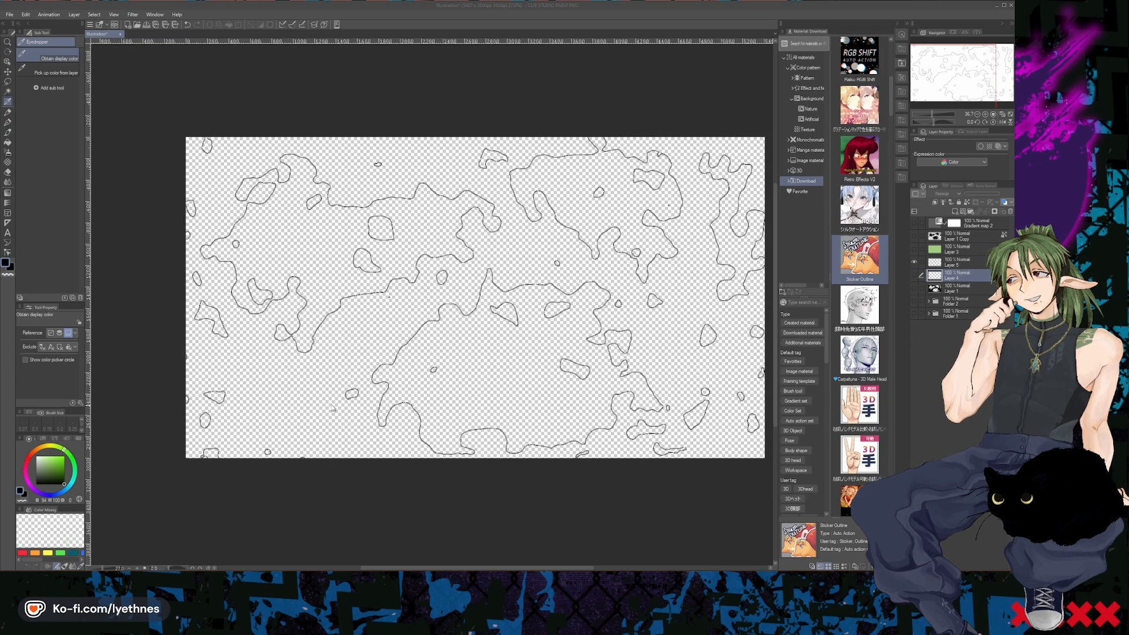
scroll(388, 326, up, 1)
scroll(534, 280, up, 4)
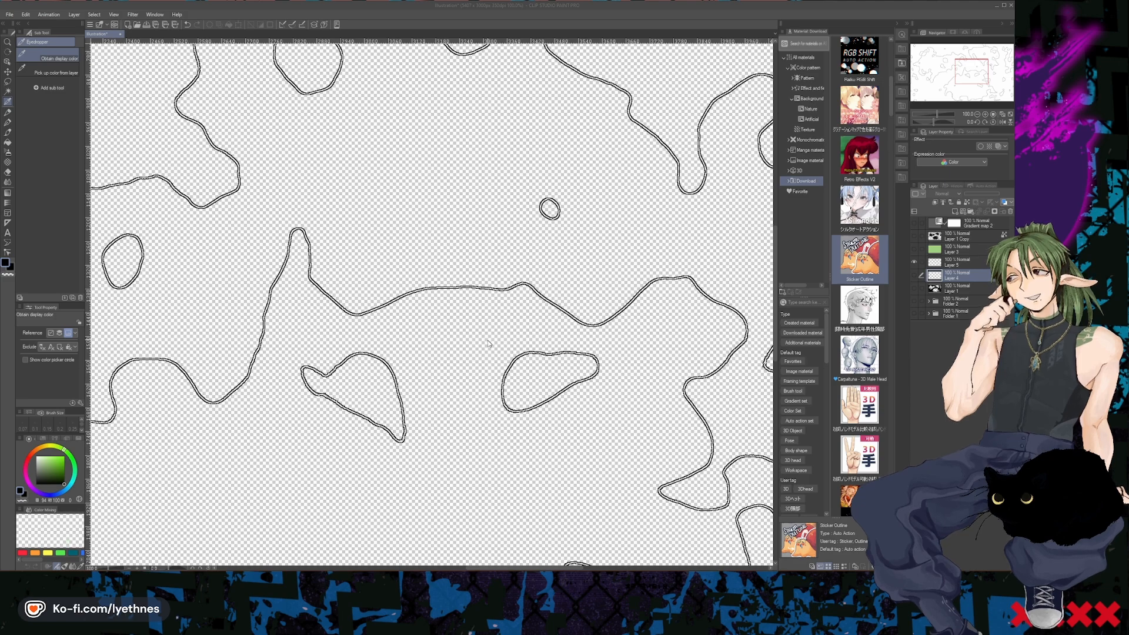
scroll(511, 343, down, 1)
scroll(511, 342, down, 5)
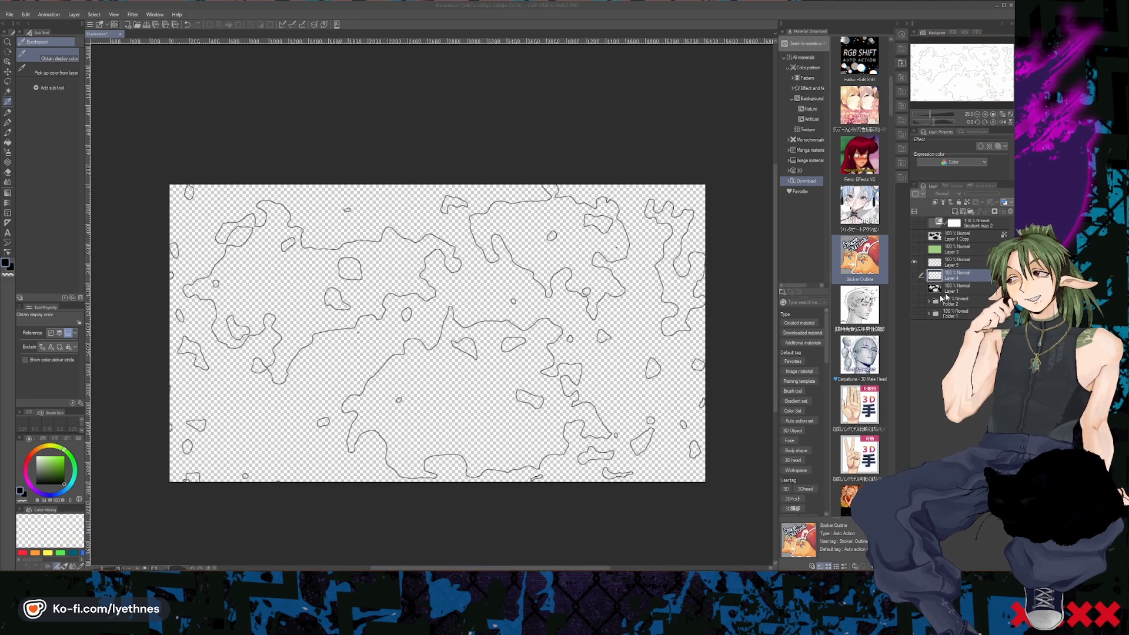
- Show Layer 1's black shapes and move the green Layer 3 directly above Layer 1
click(913, 288)
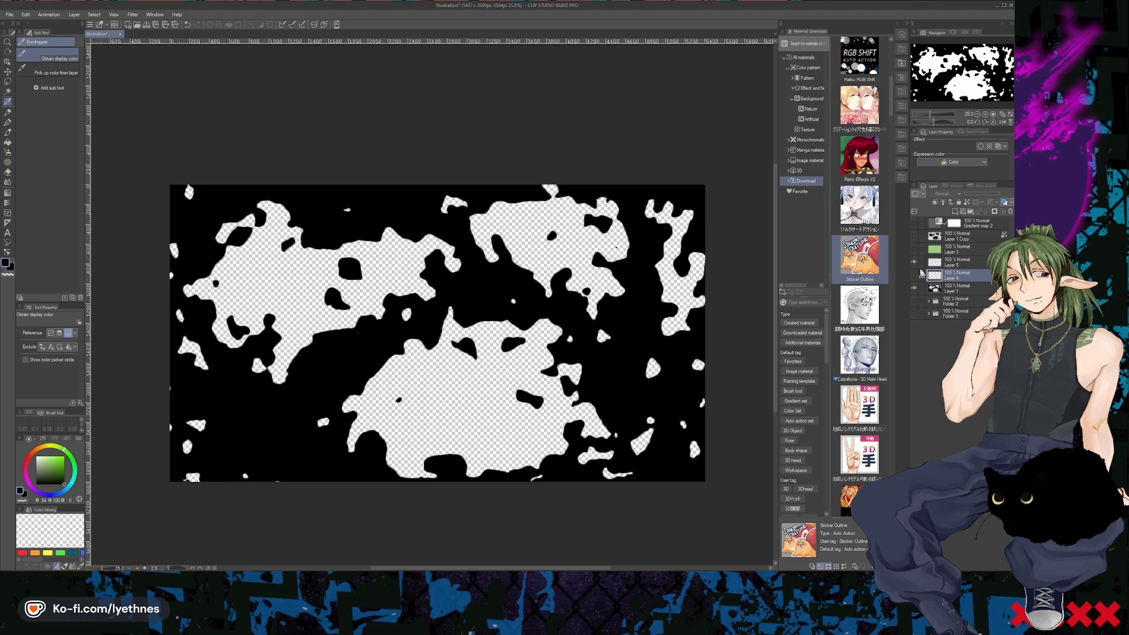
click(914, 249)
click(914, 249)
click(950, 250)
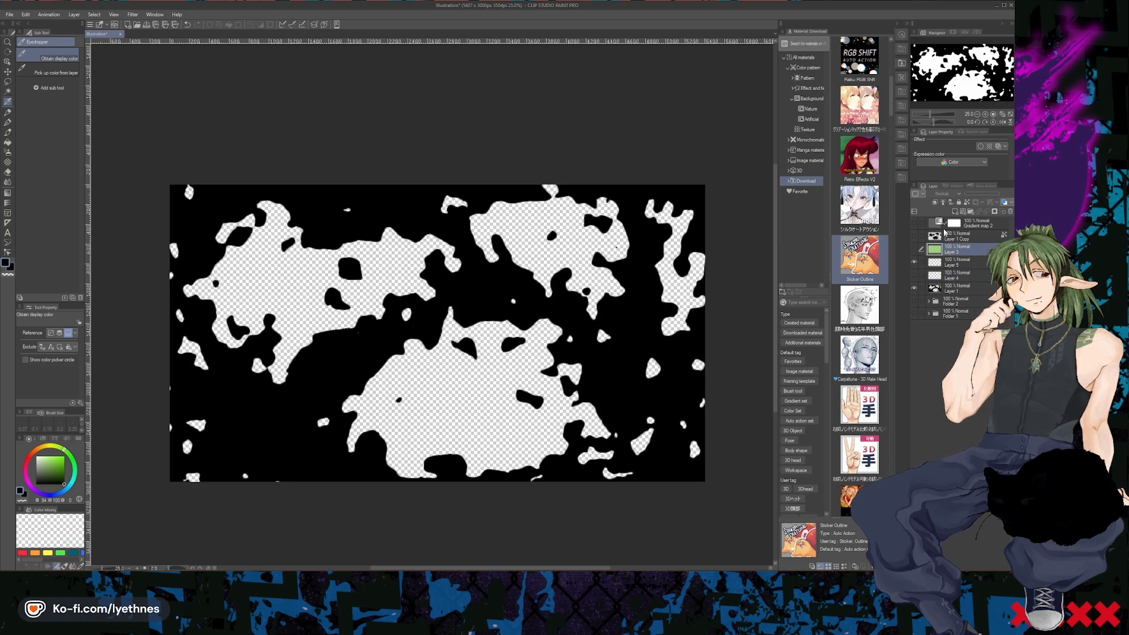
drag(949, 250, 948, 280)
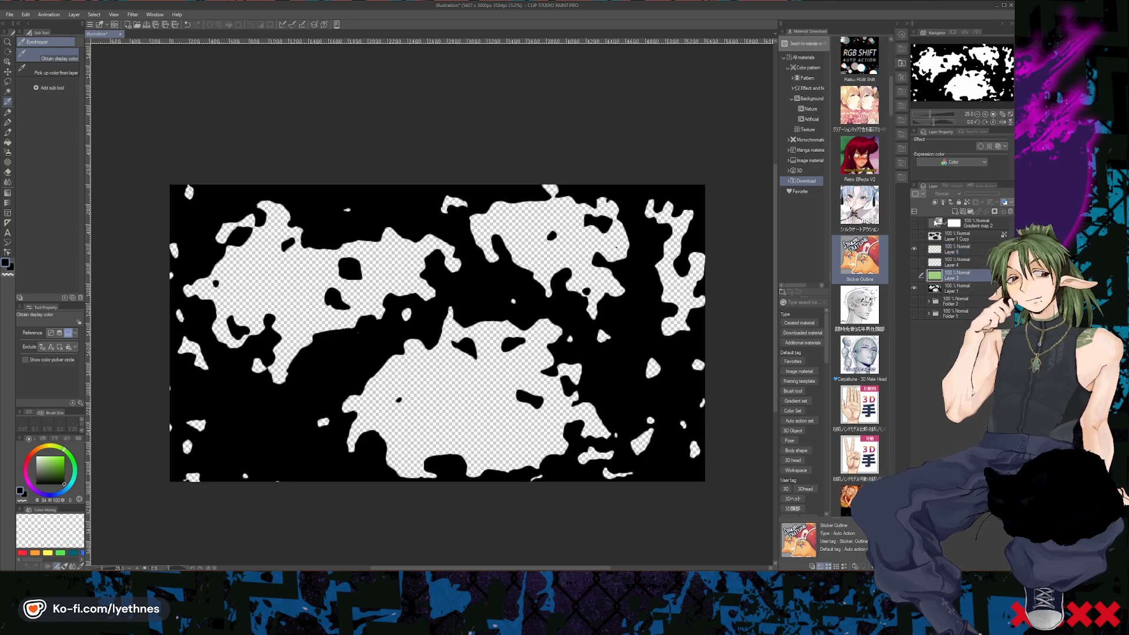
- Clip the green Layer 3 to Layer 1 below and make it visible to colour the shapes
click(934, 204)
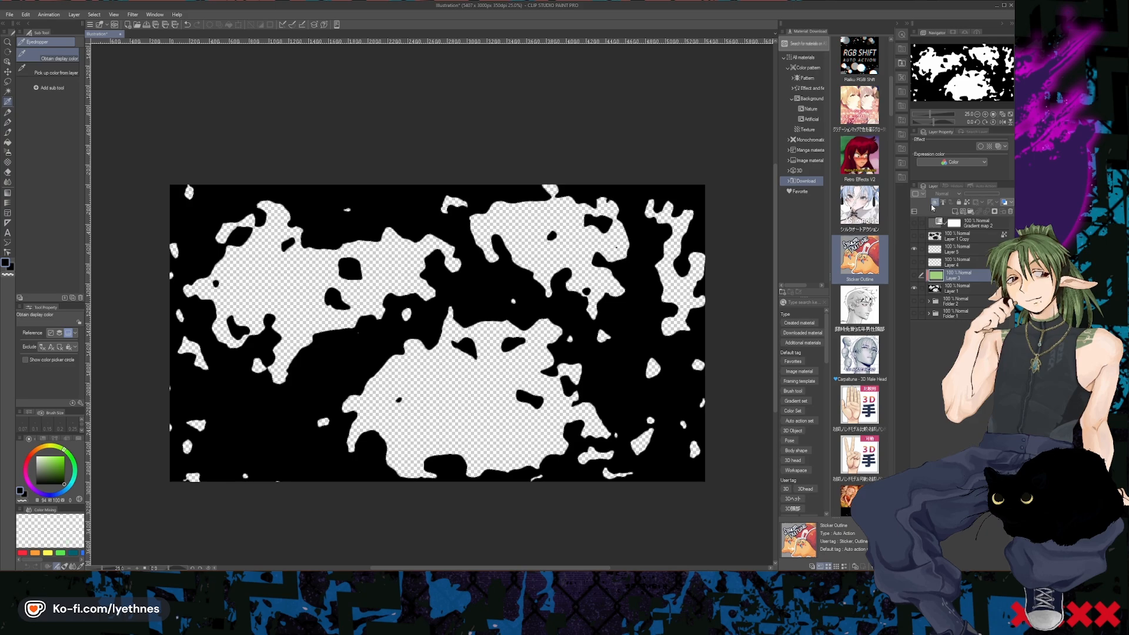
click(914, 276)
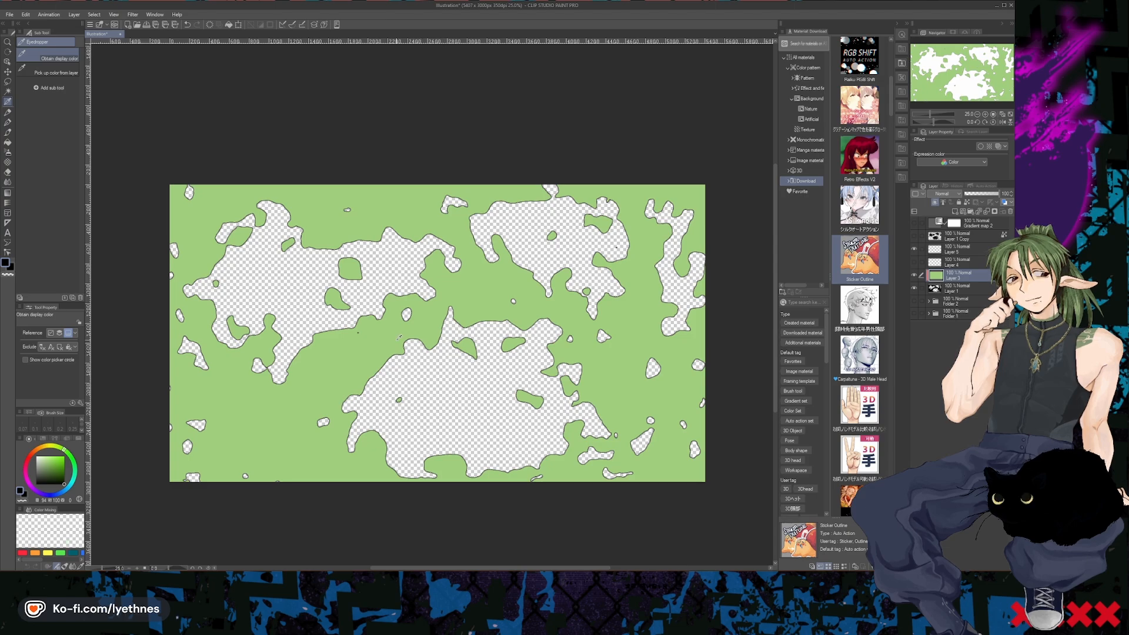
scroll(400, 336, up, 3)
scroll(443, 332, up, 2)
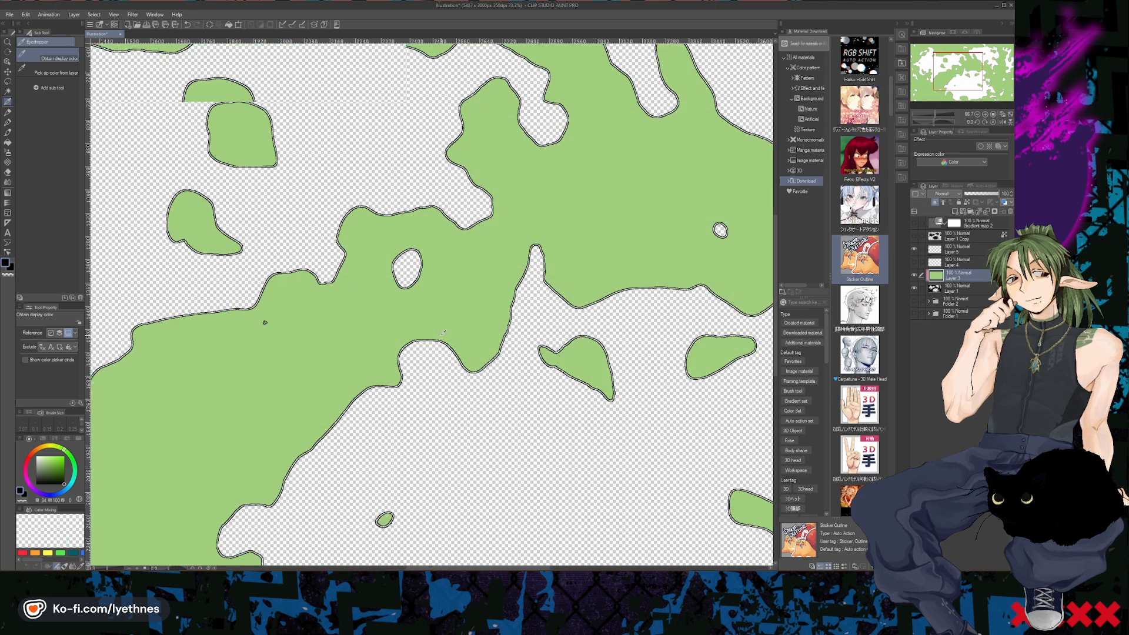
scroll(443, 332, up, 3)
scroll(429, 294, down, 4)
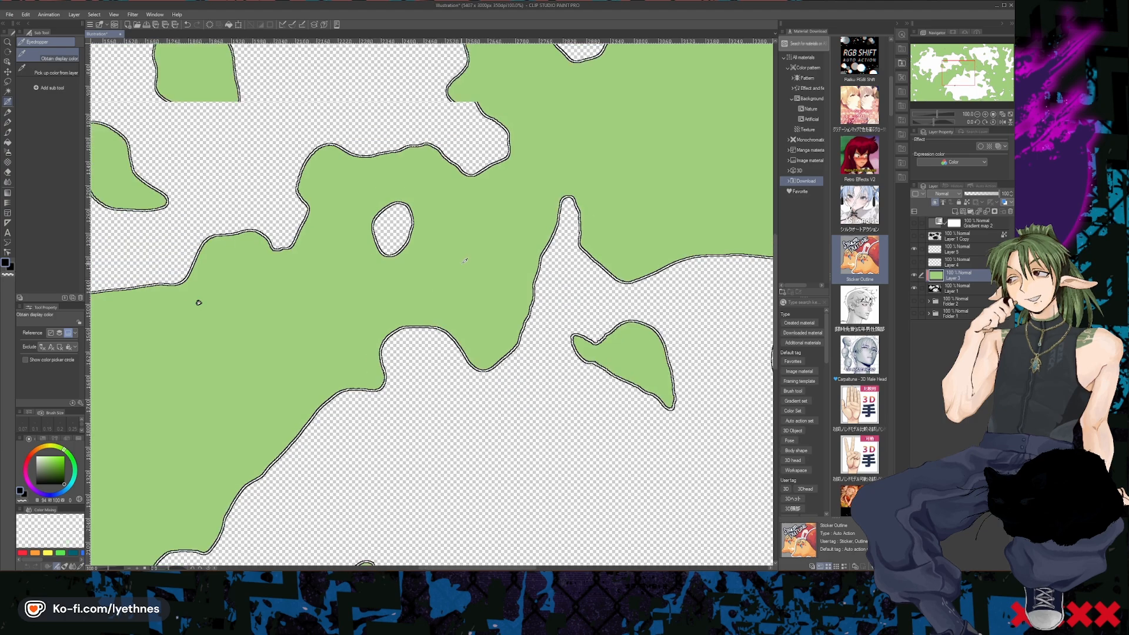
- Hide Layer 3 and Layer 1, and add a new raster layer above Layer 4
click(915, 275)
click(914, 288)
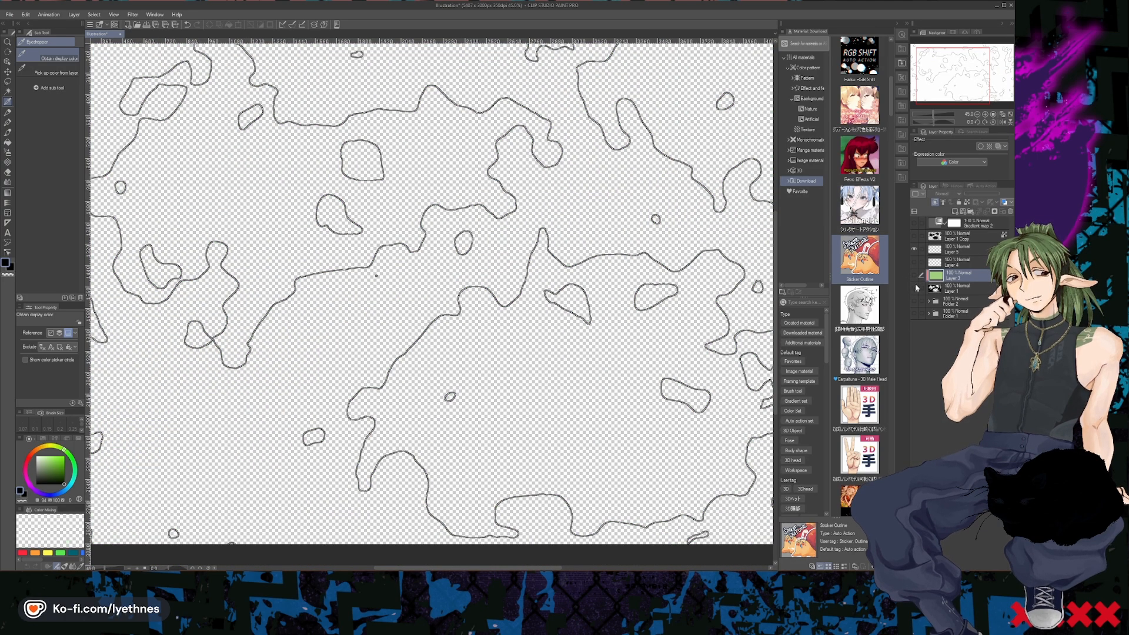
click(952, 259)
click(955, 212)
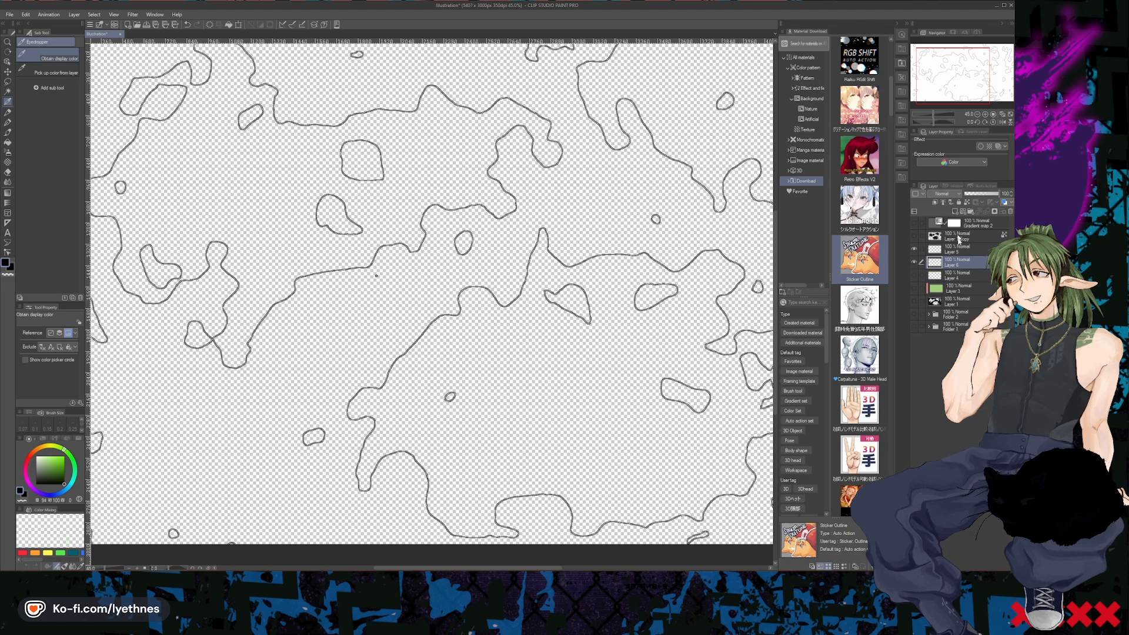
- Fill the three large landmasses and the long one at the map's right edge with light green on the new layer
scroll(390, 400, down, 1)
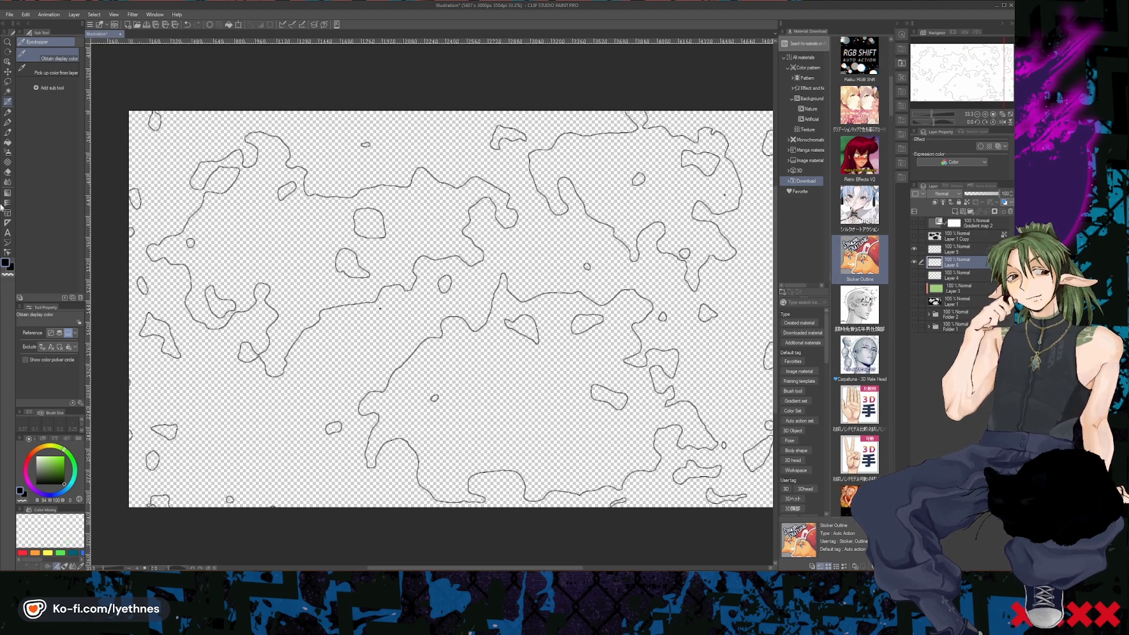
click(52, 458)
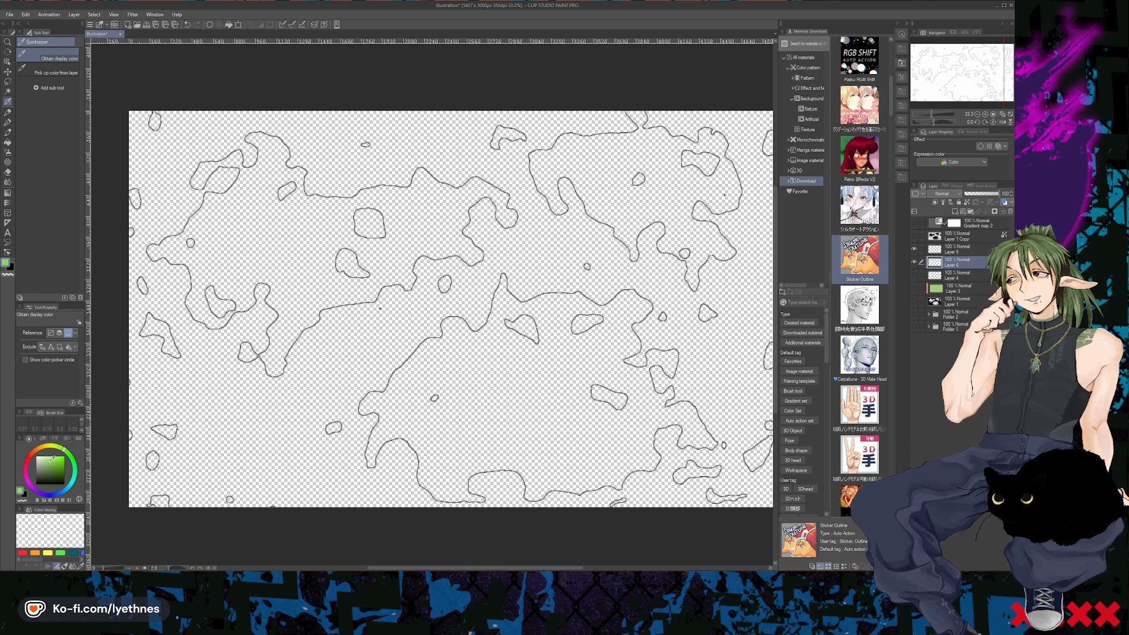
click(8, 143)
click(471, 386)
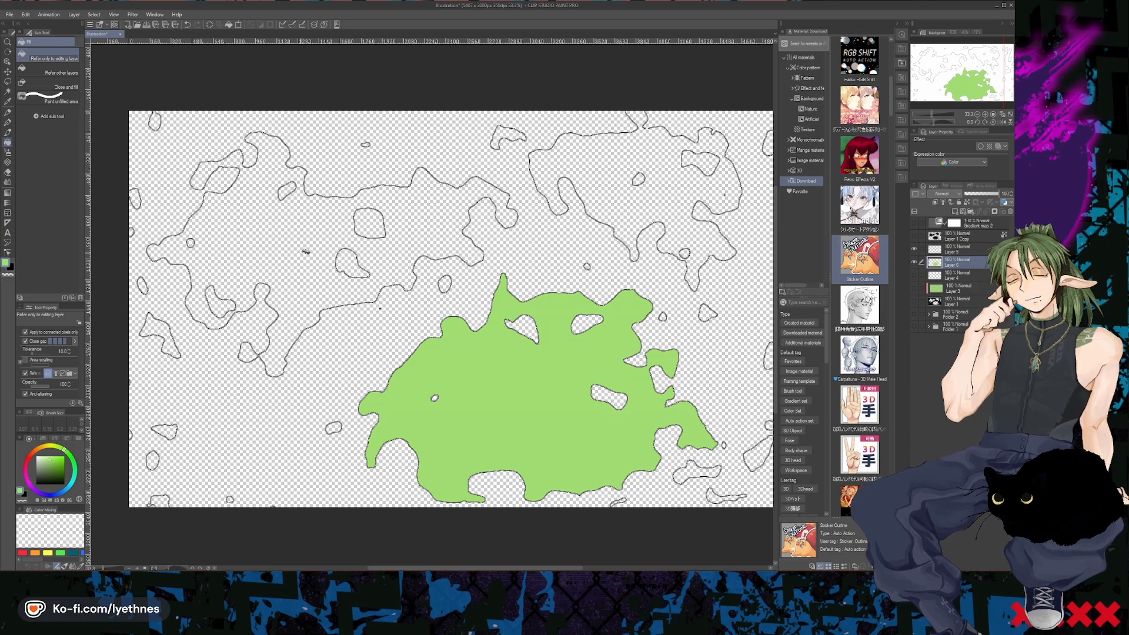
click(311, 263)
click(641, 196)
scroll(641, 195, down, 1)
scroll(710, 239, up, 1)
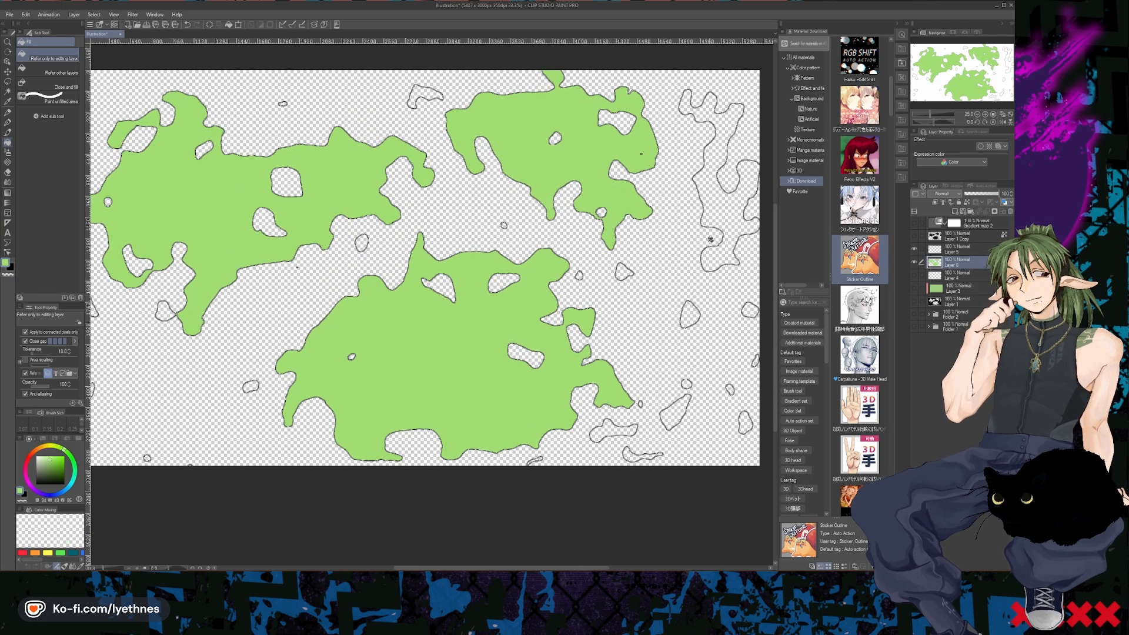
click(726, 220)
- Examine the filled landmasses and their coastline outlines up close and across the whole map
scroll(552, 386, down, 2)
scroll(362, 341, up, 2)
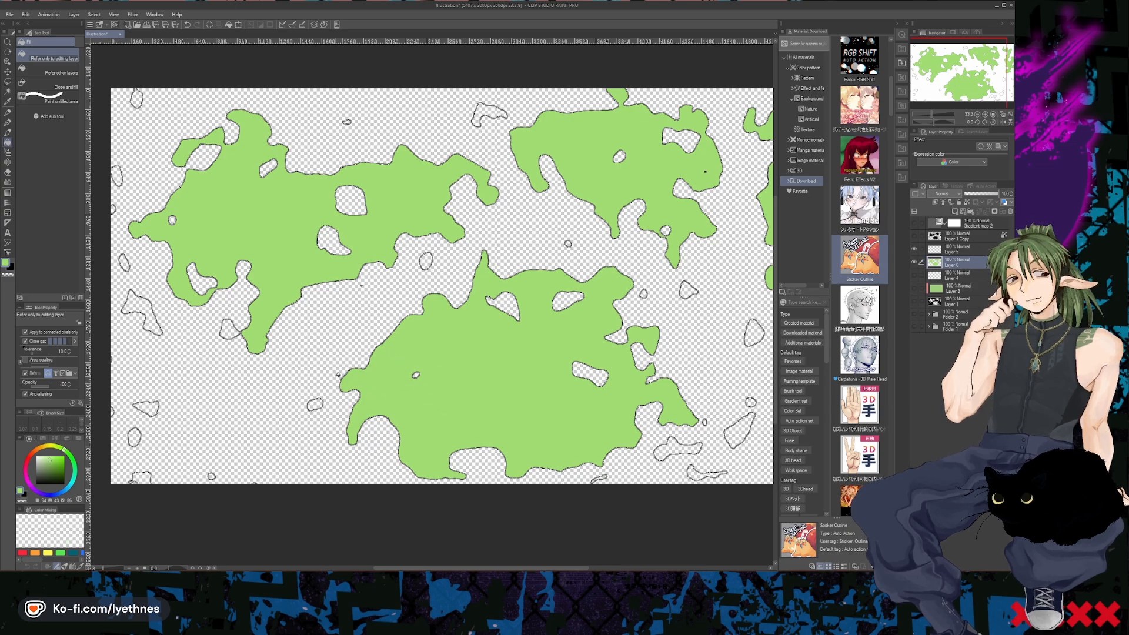
scroll(332, 406, up, 5)
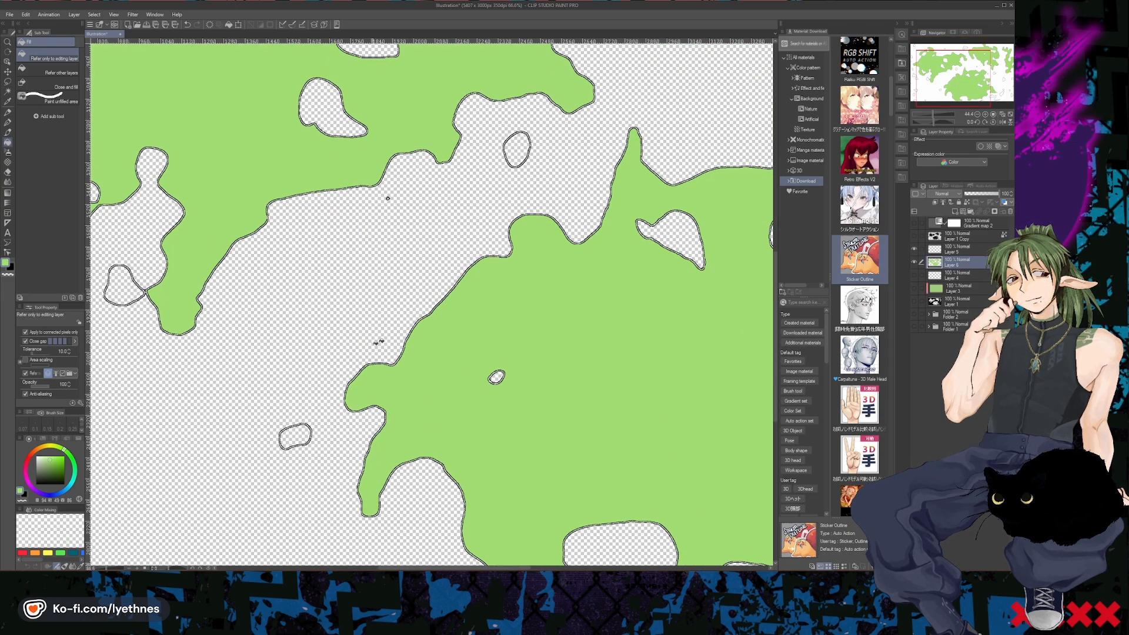
scroll(400, 334, up, 6)
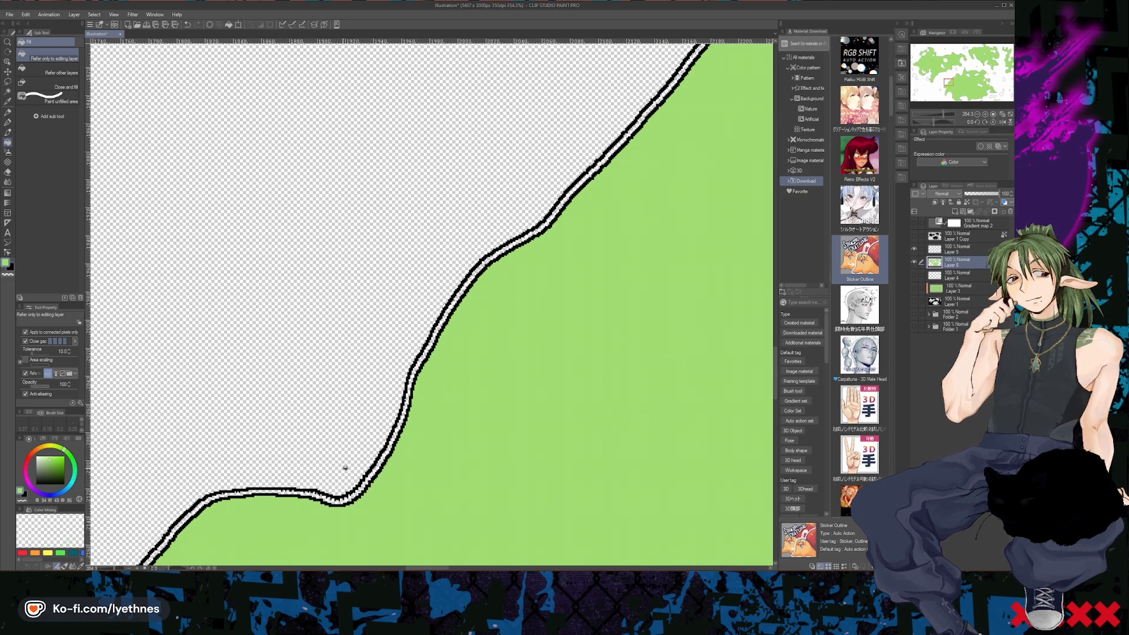
scroll(345, 468, down, 10)
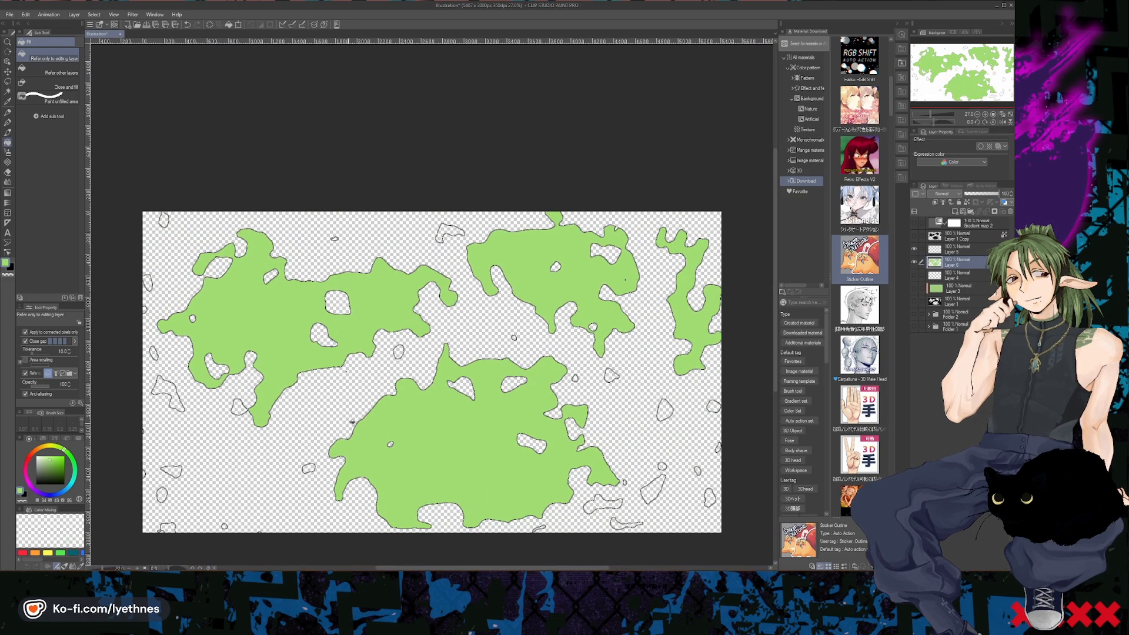
scroll(352, 422, up, 4)
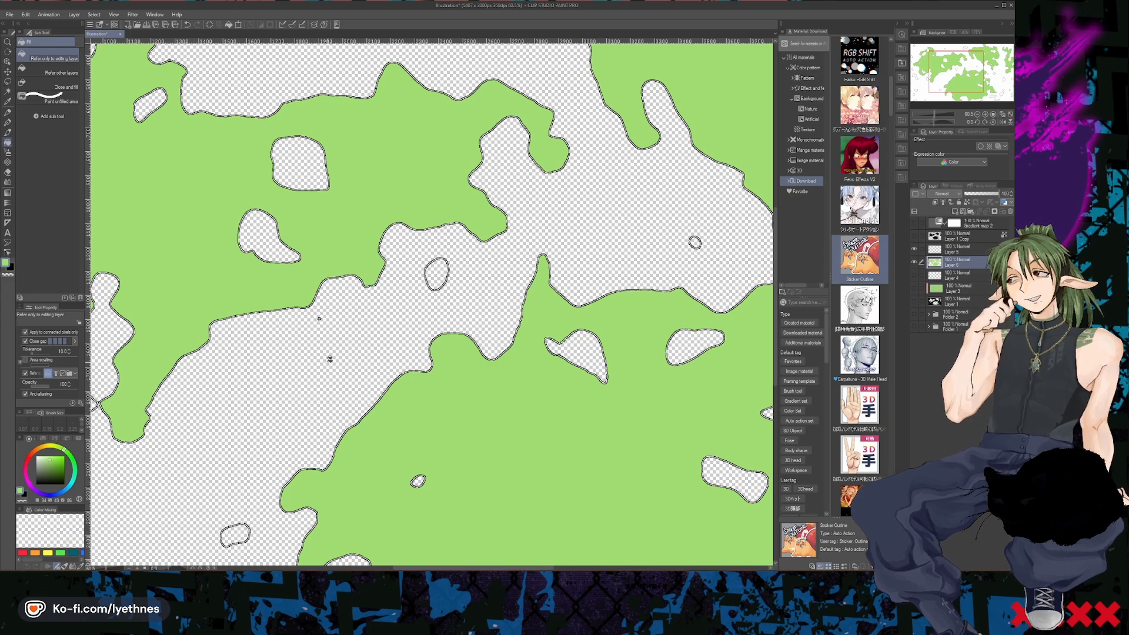
scroll(318, 318, down, 5)
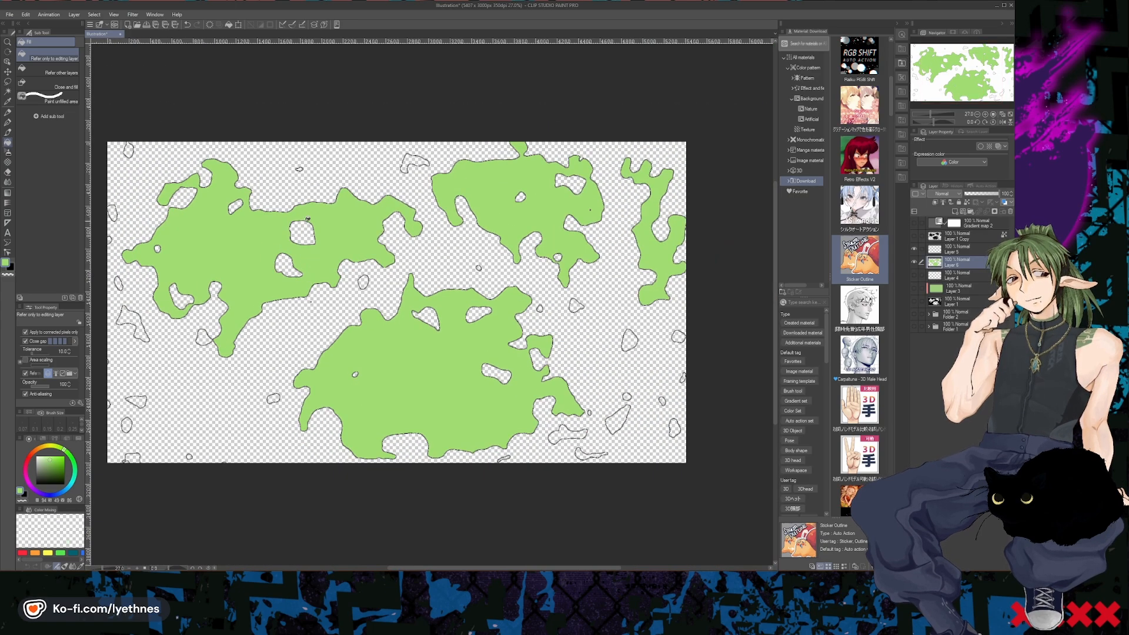
scroll(341, 299, up, 4)
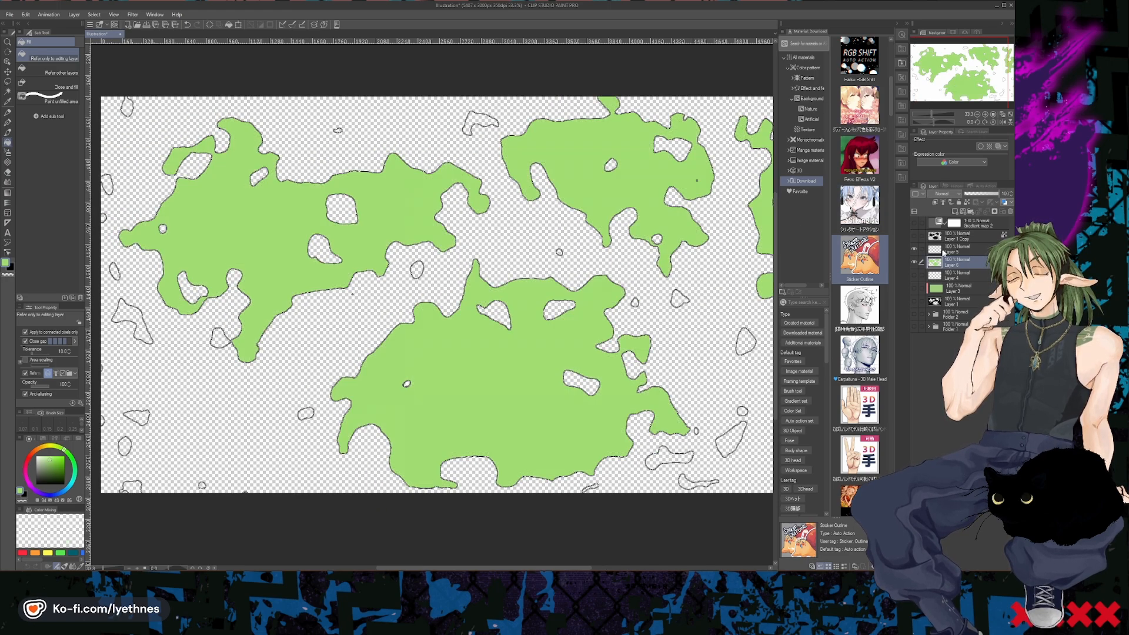
- Apply the Noise effect filter to the coastline layer with the color mode set to Gray and an increased noise strength
click(955, 248)
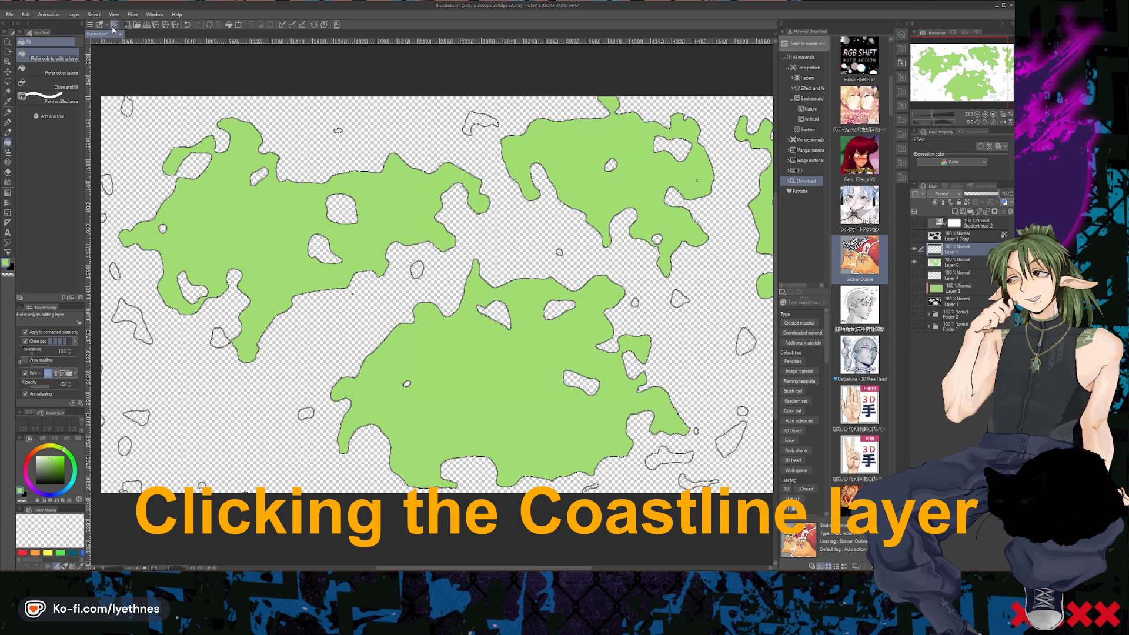
click(133, 14)
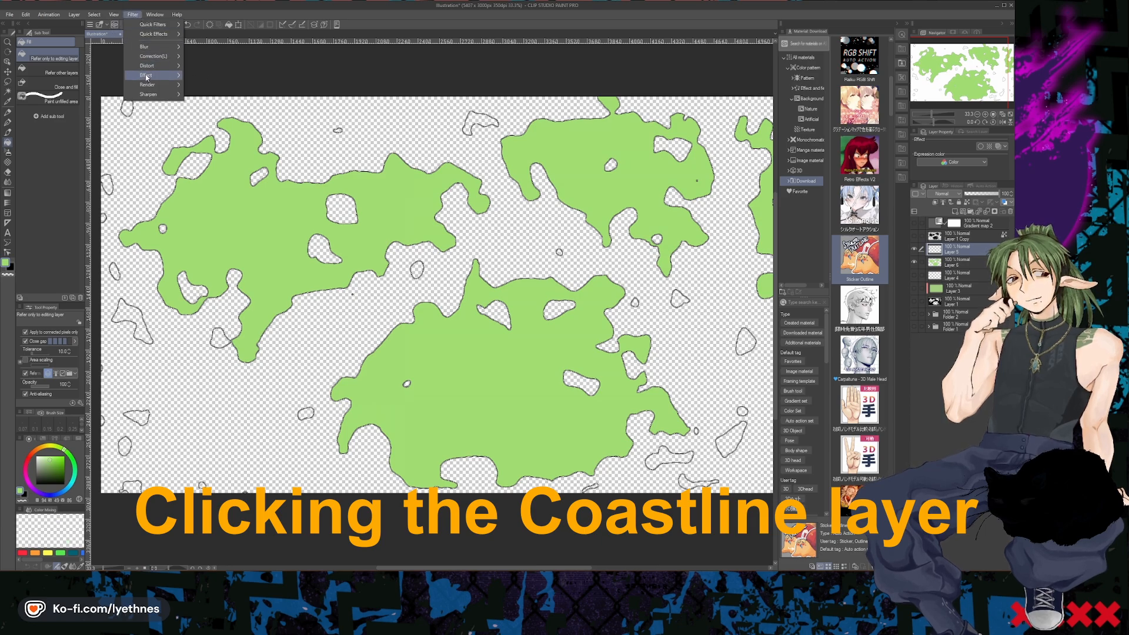
mouse_move(161, 80)
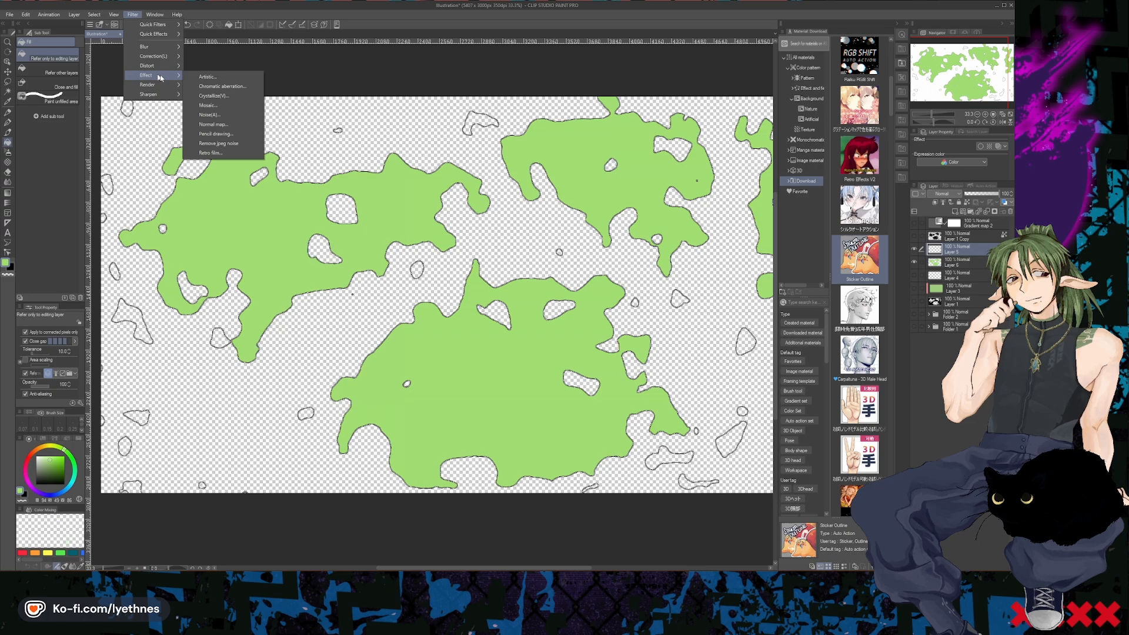
click(209, 115)
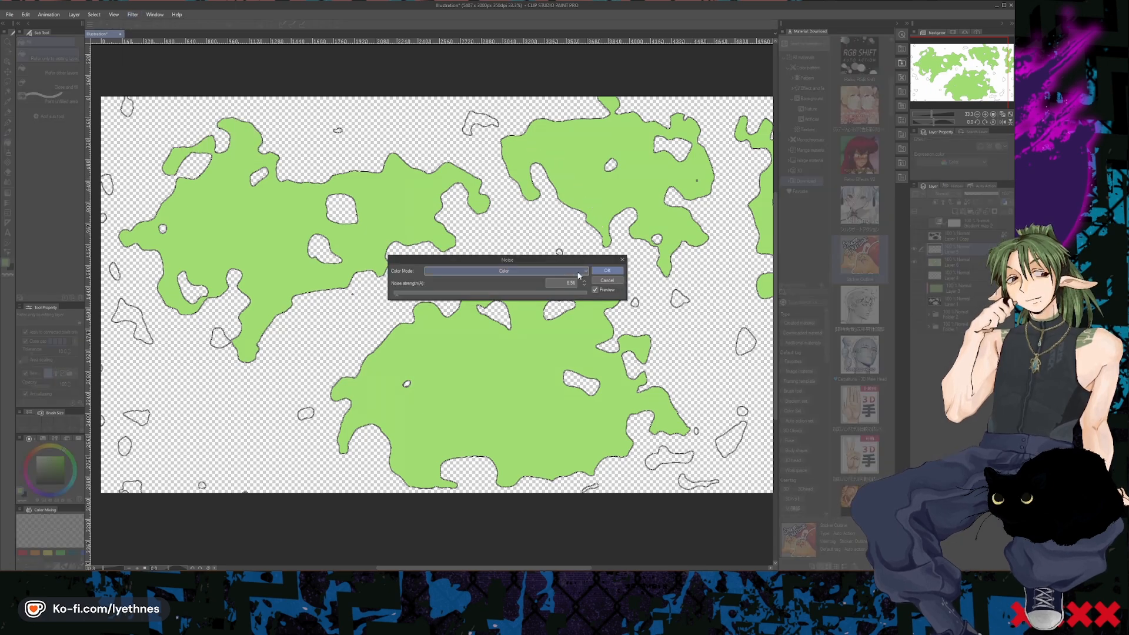
drag(443, 293, 545, 292)
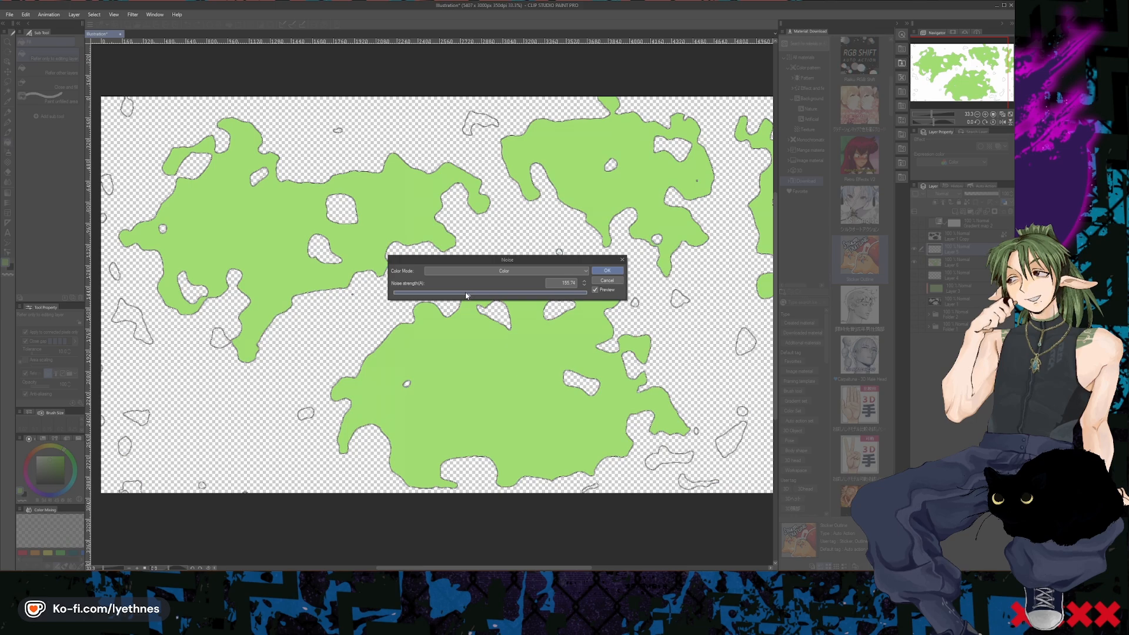
click(529, 271)
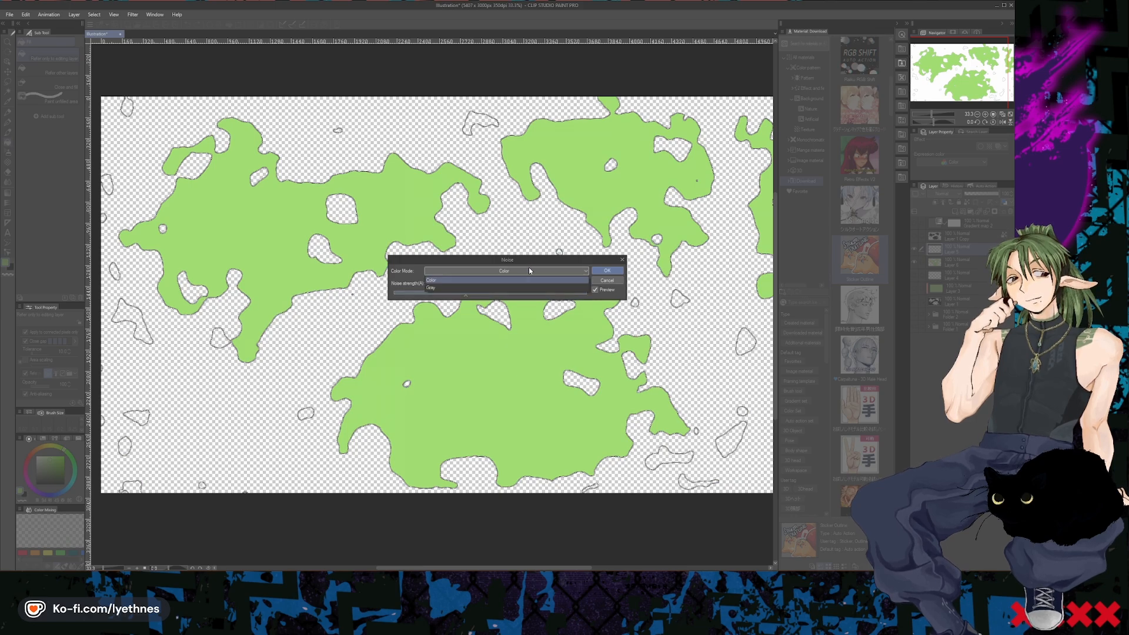
click(465, 287)
click(460, 292)
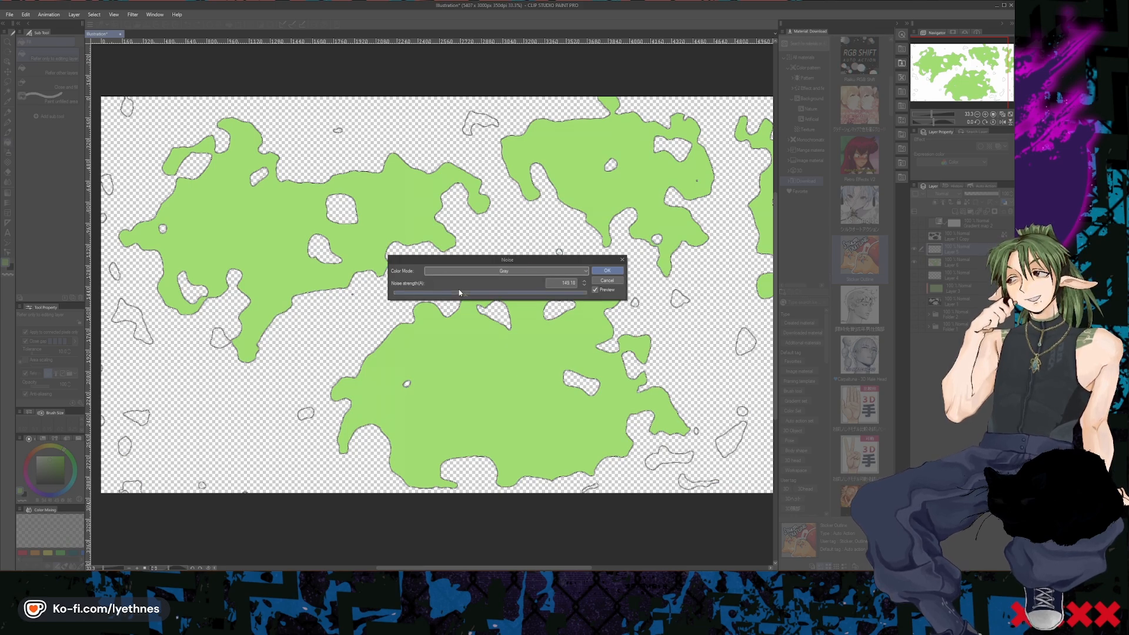
click(521, 294)
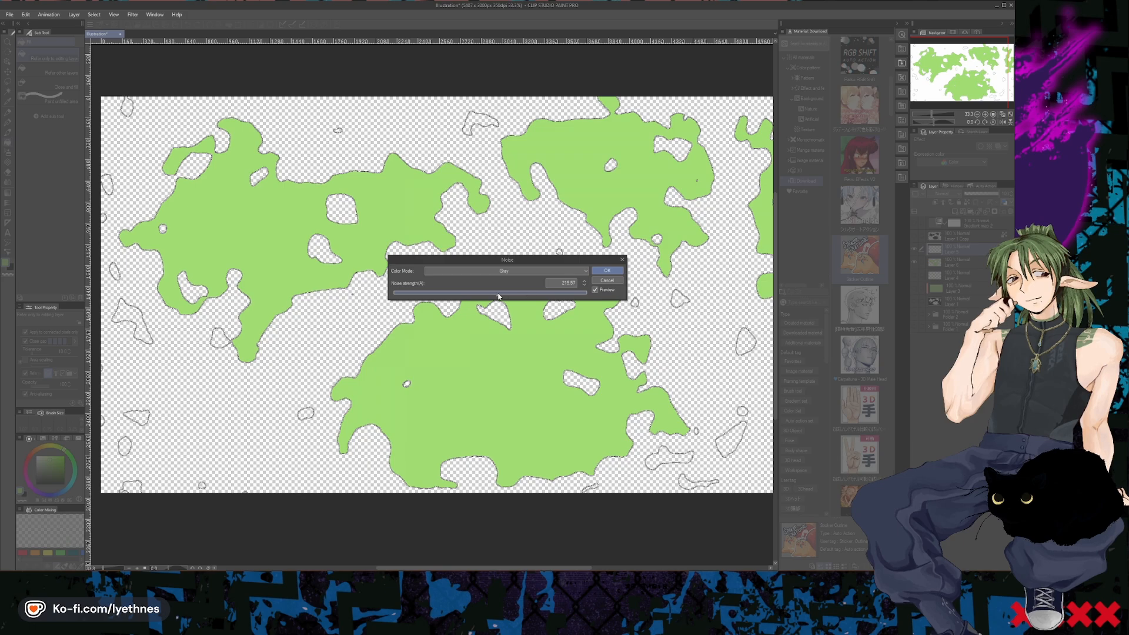
drag(497, 297, 485, 293)
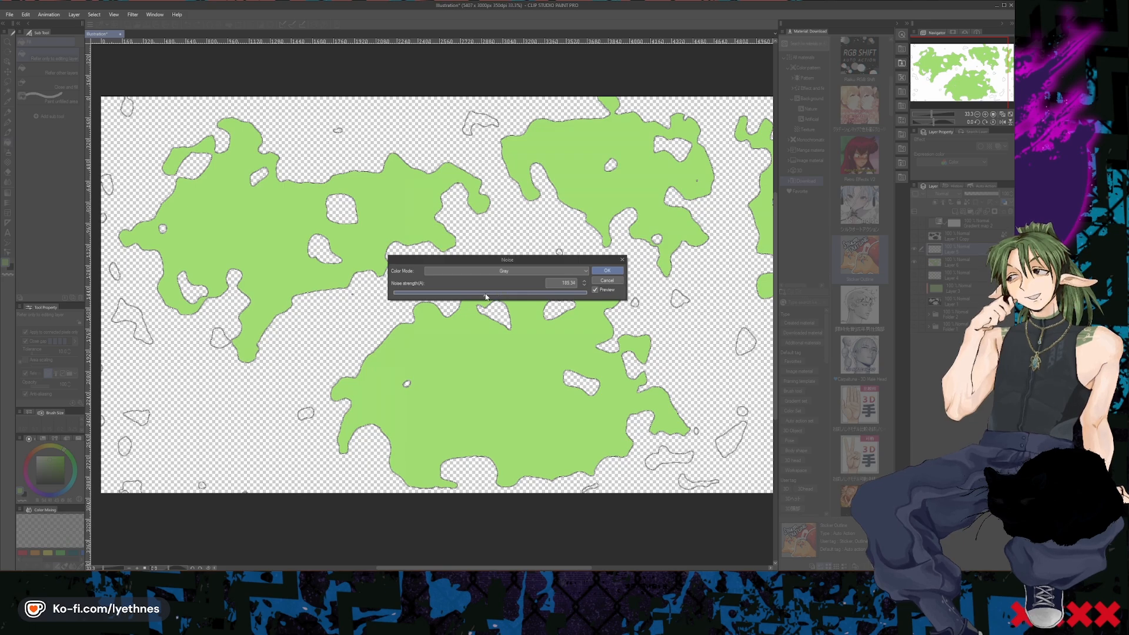
click(611, 271)
- Fill the small islands around the map's lower-right corner with light green on the landmass layer
scroll(469, 304, up, 1)
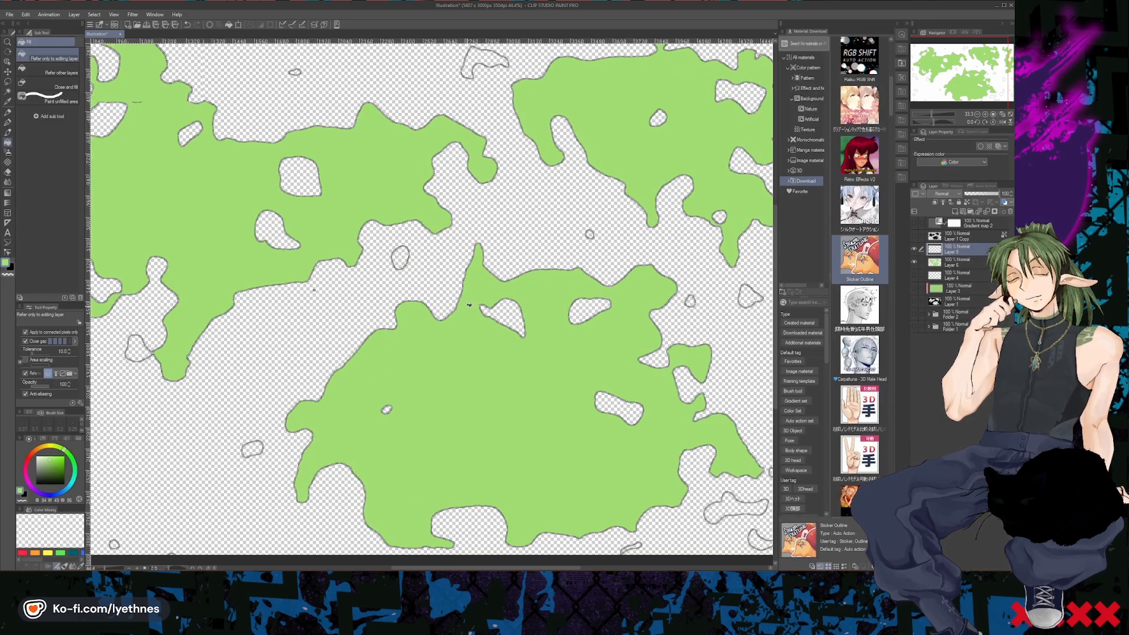
scroll(468, 304, up, 8)
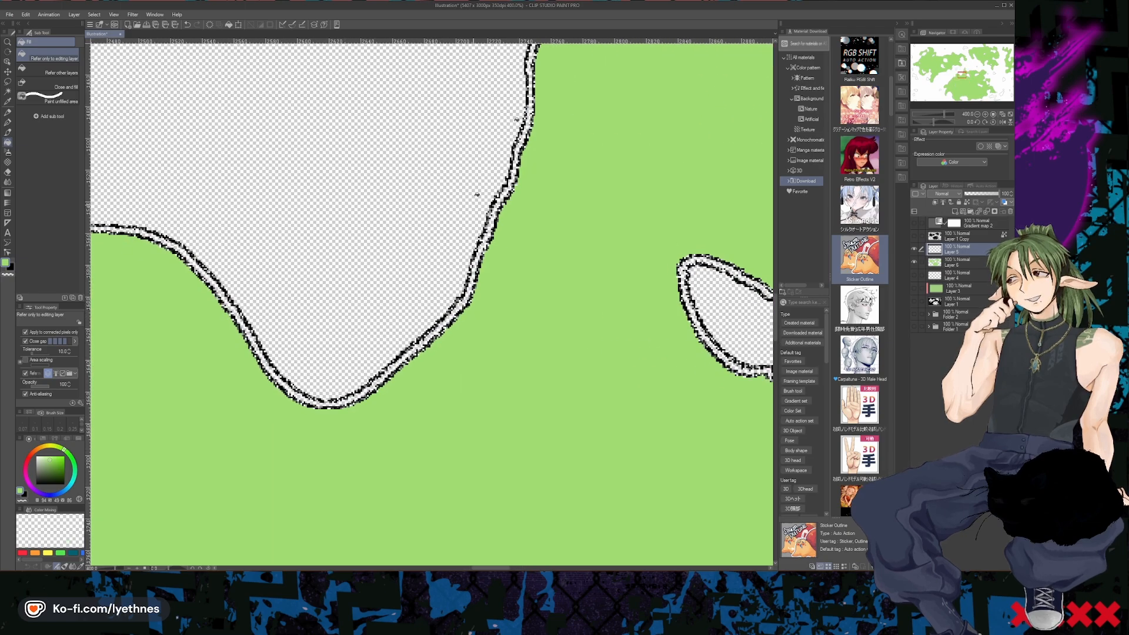
scroll(421, 255, down, 10)
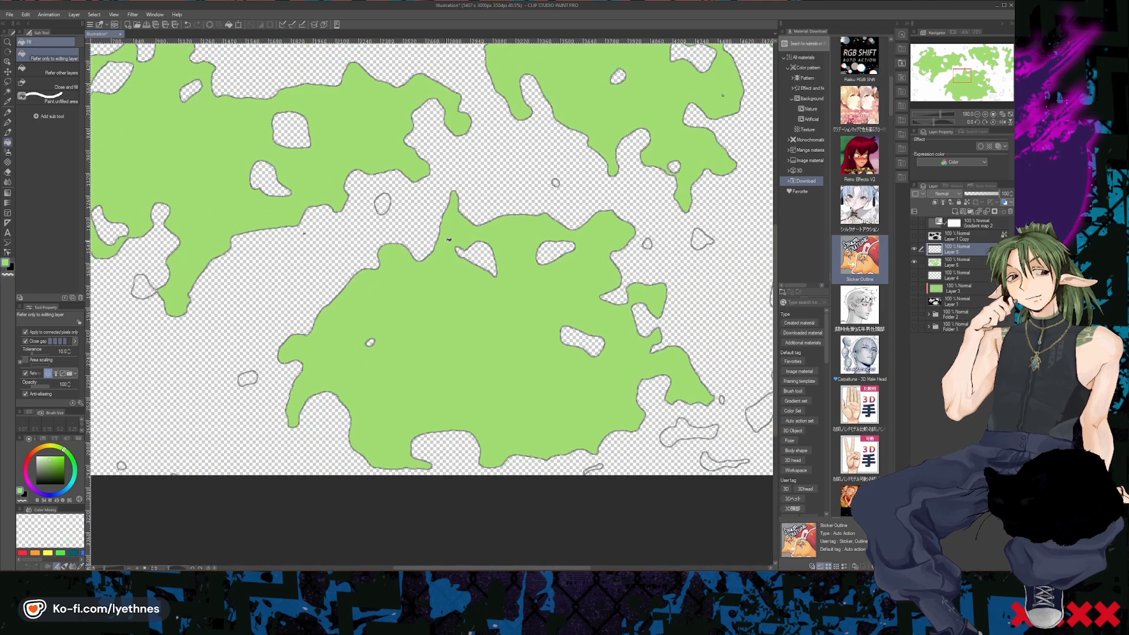
scroll(431, 241, up, 2)
scroll(480, 301, down, 3)
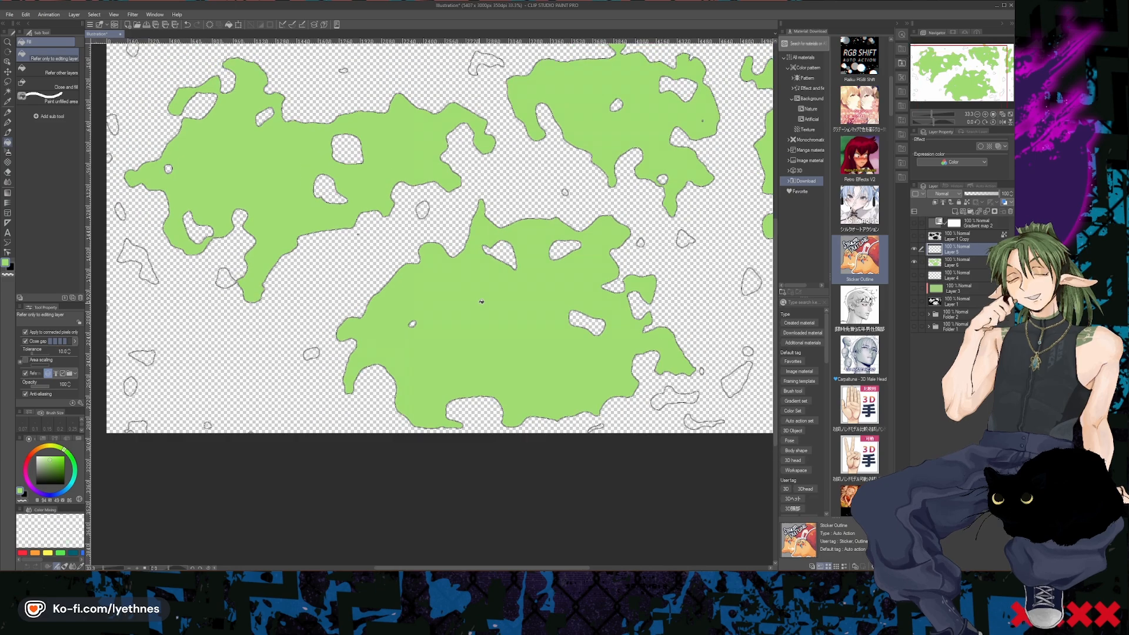
scroll(682, 308, up, 4)
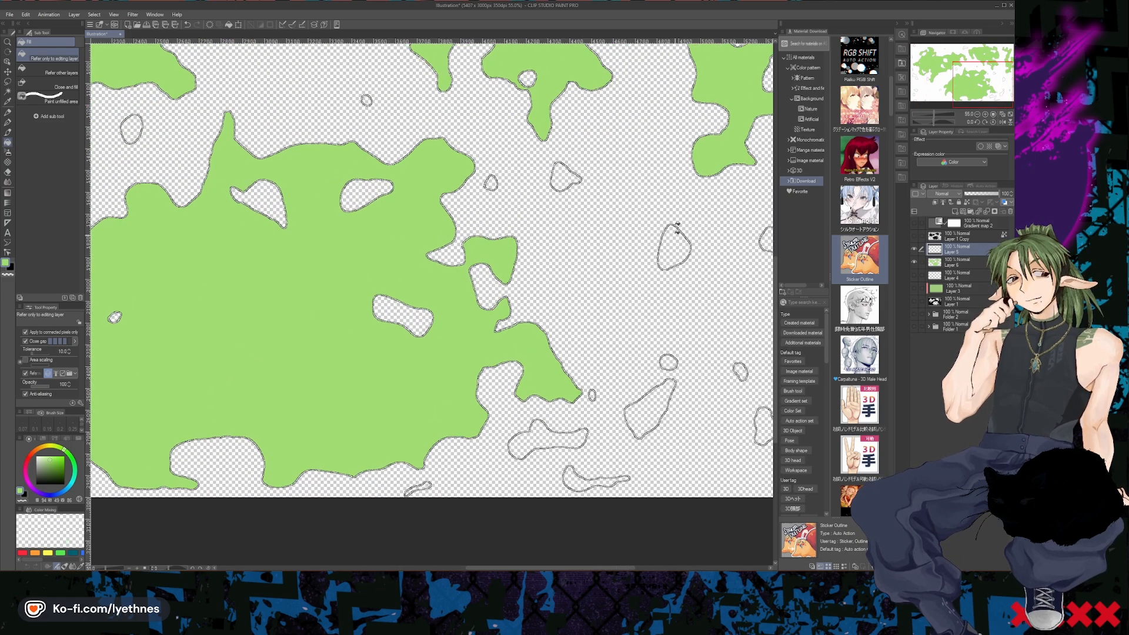
click(951, 260)
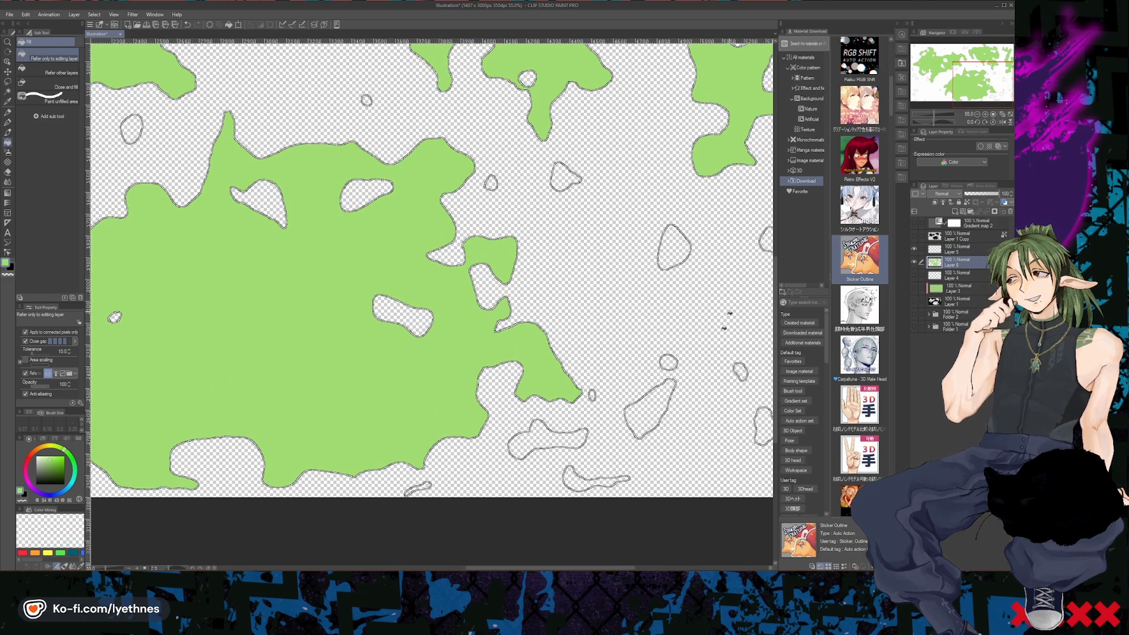
click(648, 408)
click(668, 361)
click(392, 457)
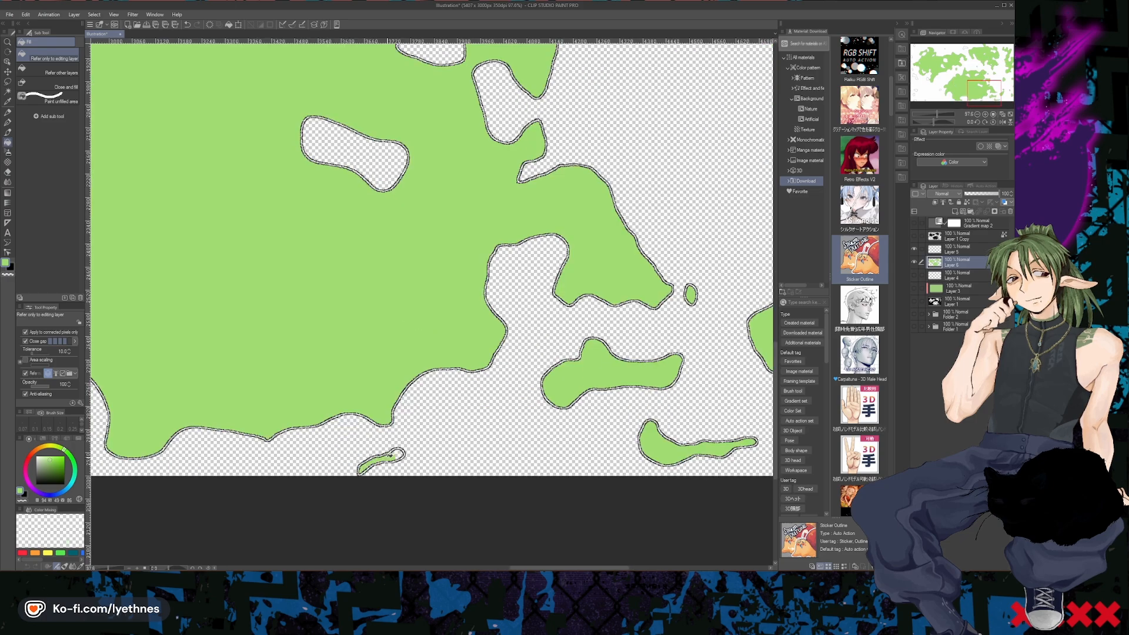
- Fill the island between the two upper landmasses and the tiny one above the upper-left landmass with light green
scroll(600, 432, down, 5)
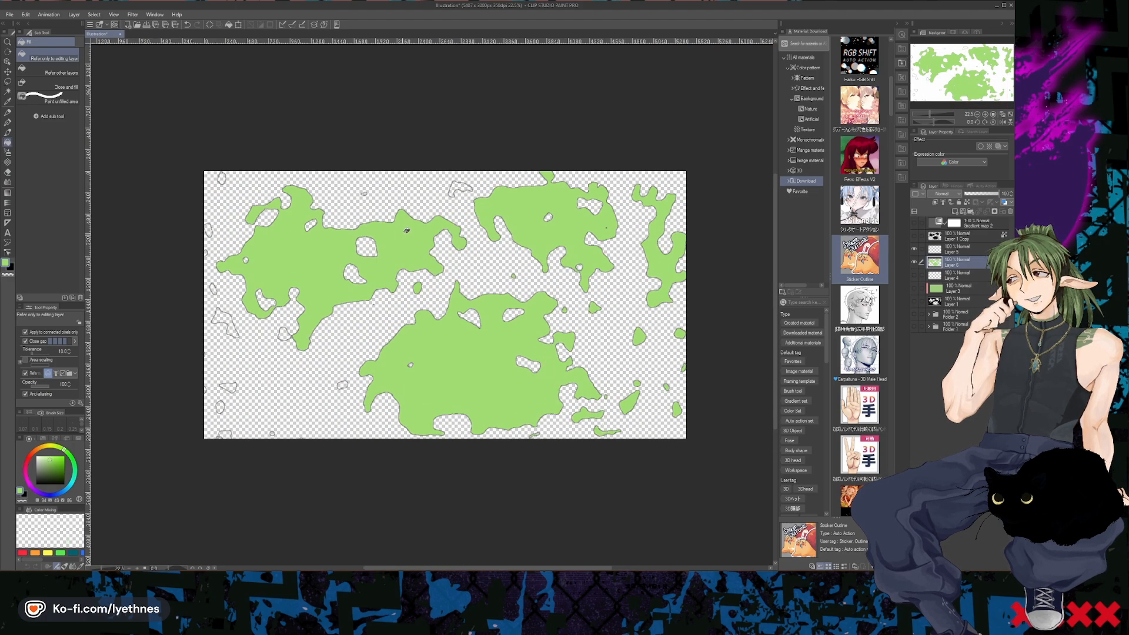
scroll(444, 187, up, 4)
click(471, 197)
scroll(647, 217, down, 2)
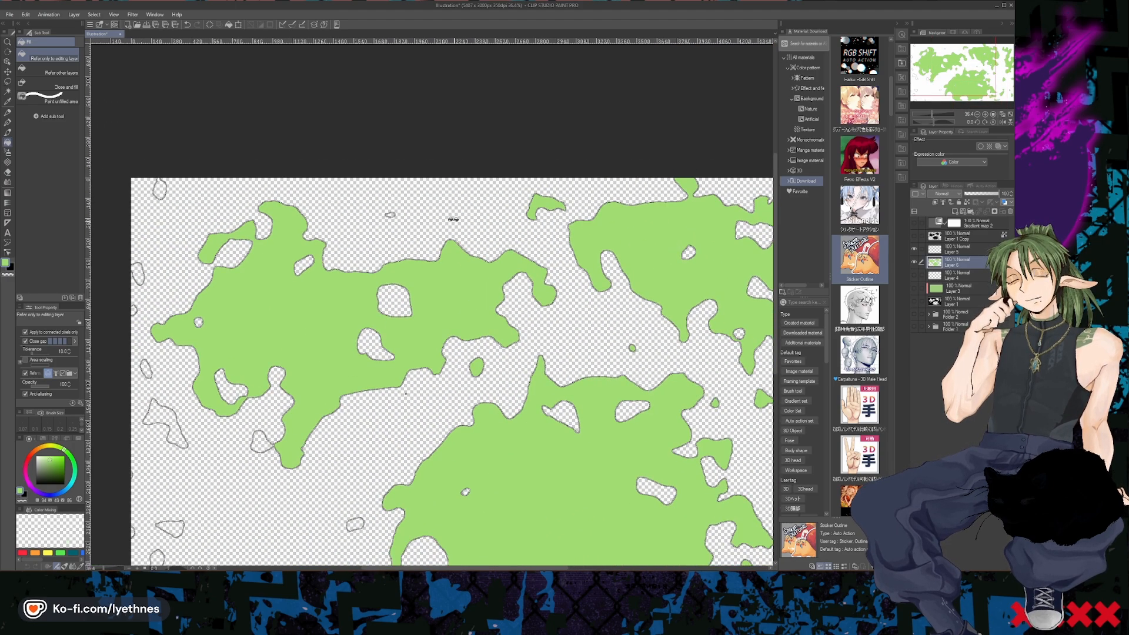
scroll(400, 207, up, 4)
scroll(373, 212, up, 1)
click(372, 212)
- Fill the island at the map's upper-left corner and the two along the upper part of its left edge with light green
scroll(372, 213, down, 6)
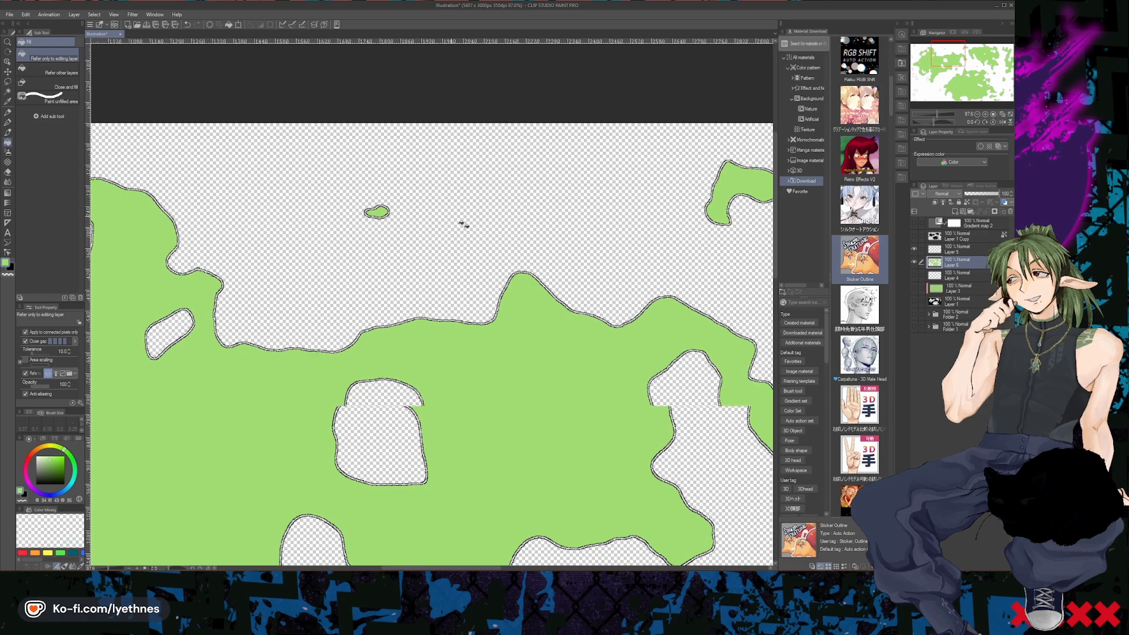
scroll(358, 270, up, 5)
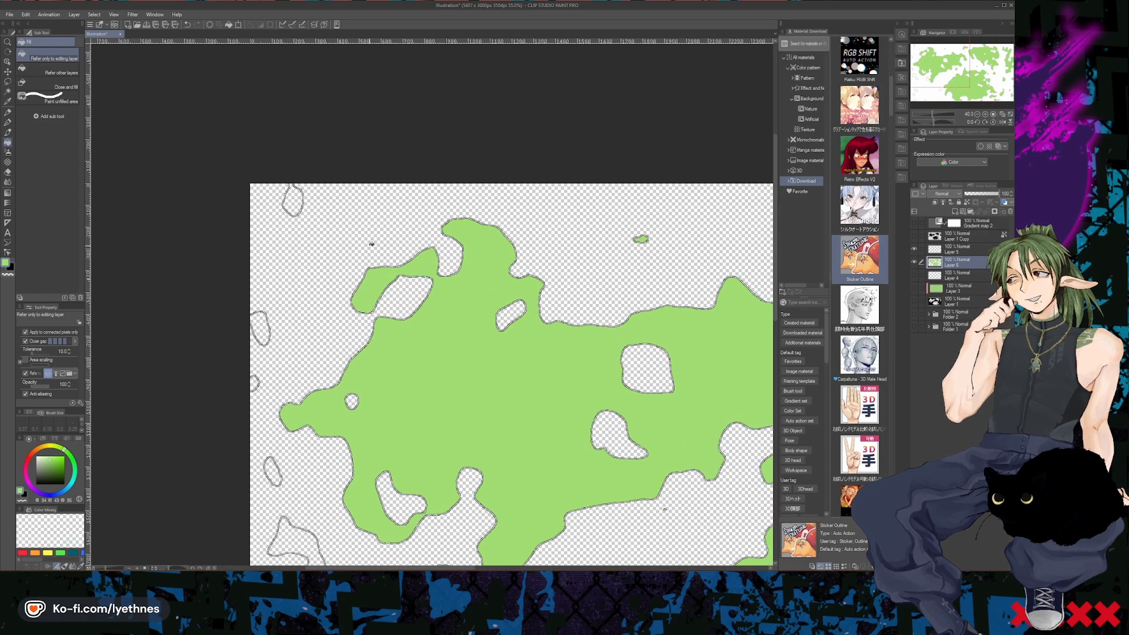
click(270, 181)
click(228, 344)
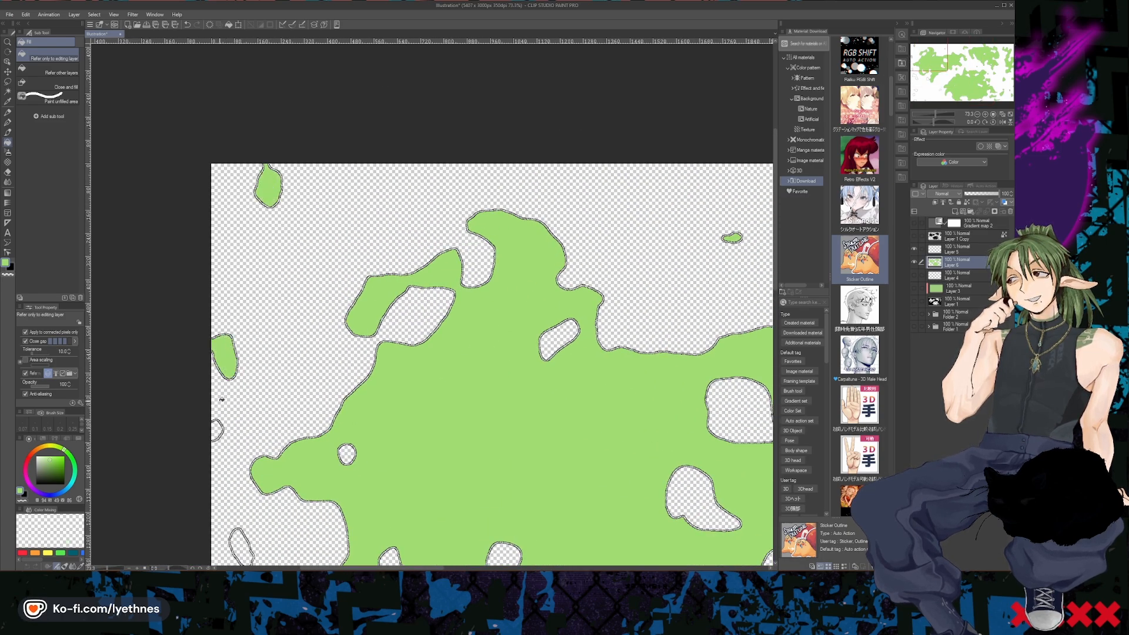
click(217, 429)
- Fill the islands southwest of the upper-left landmass, including the one touching its southern tip, with light green
scroll(403, 323, down, 5)
scroll(402, 323, up, 4)
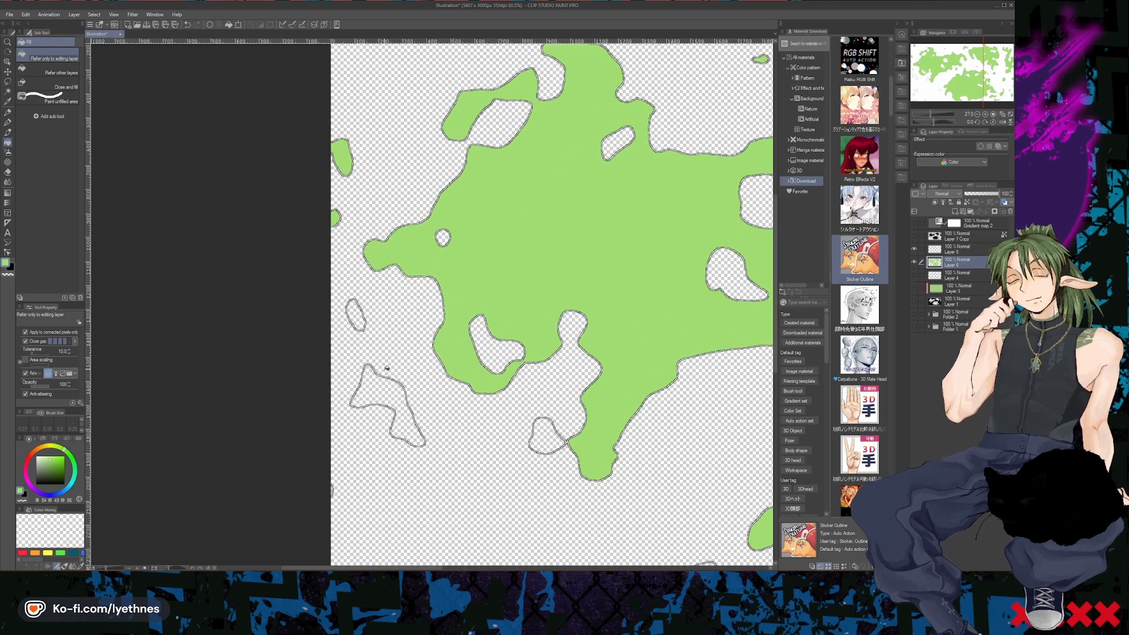
click(385, 393)
click(359, 321)
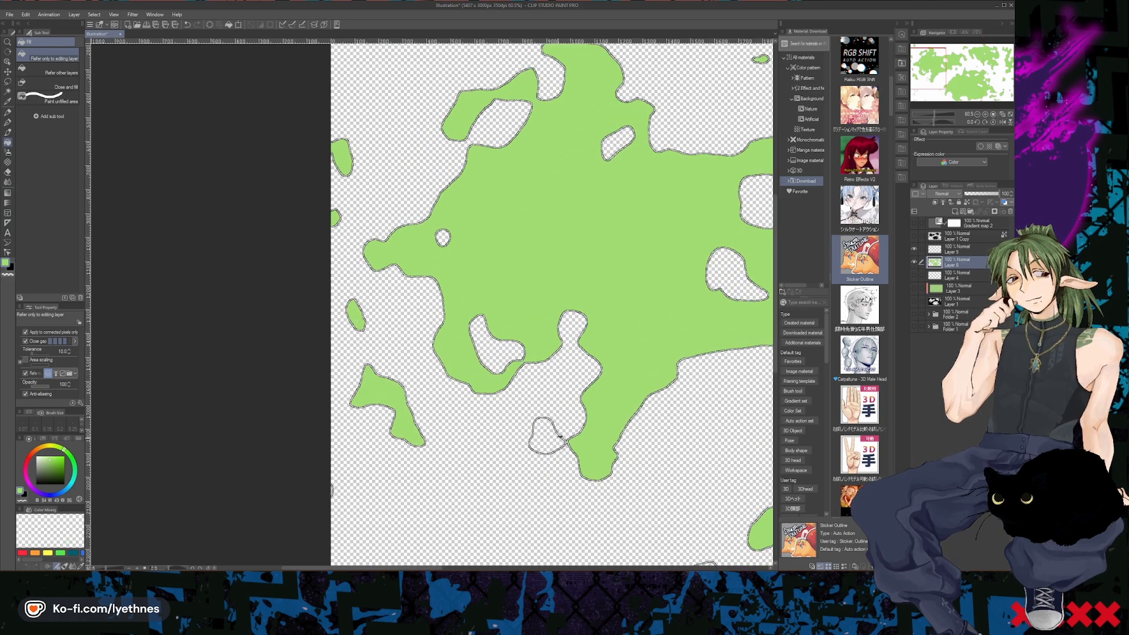
- Fill the remaining small islands in the map's lower-left area, along its left and bottom edges, with light green
scroll(715, 136, down, 4)
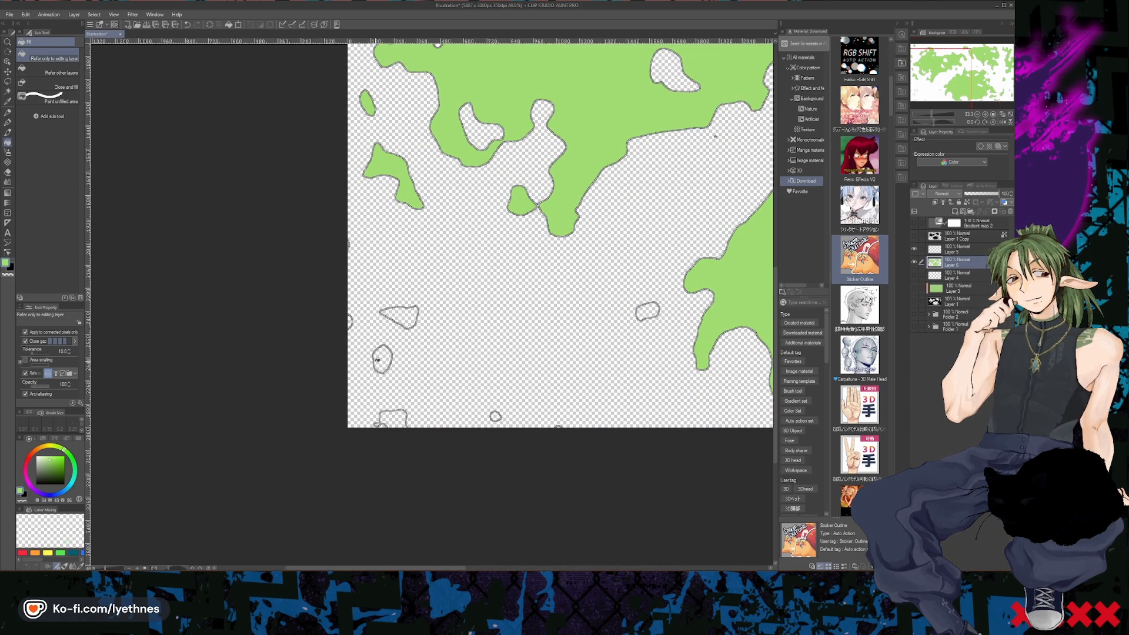
scroll(377, 360, up, 2)
click(381, 360)
click(395, 433)
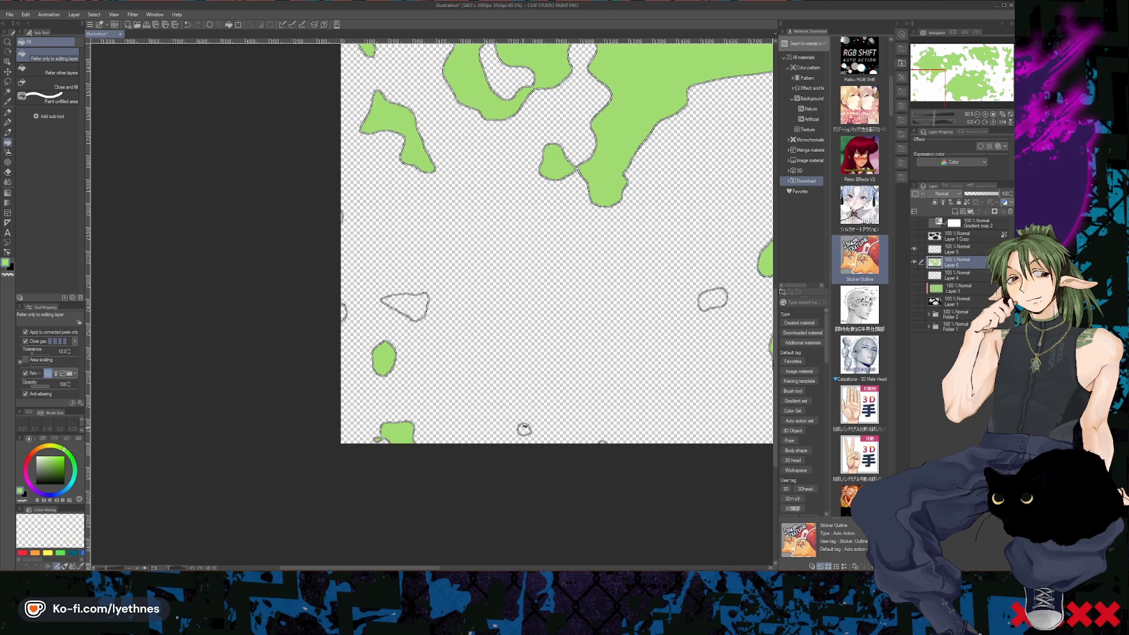
click(711, 301)
click(393, 300)
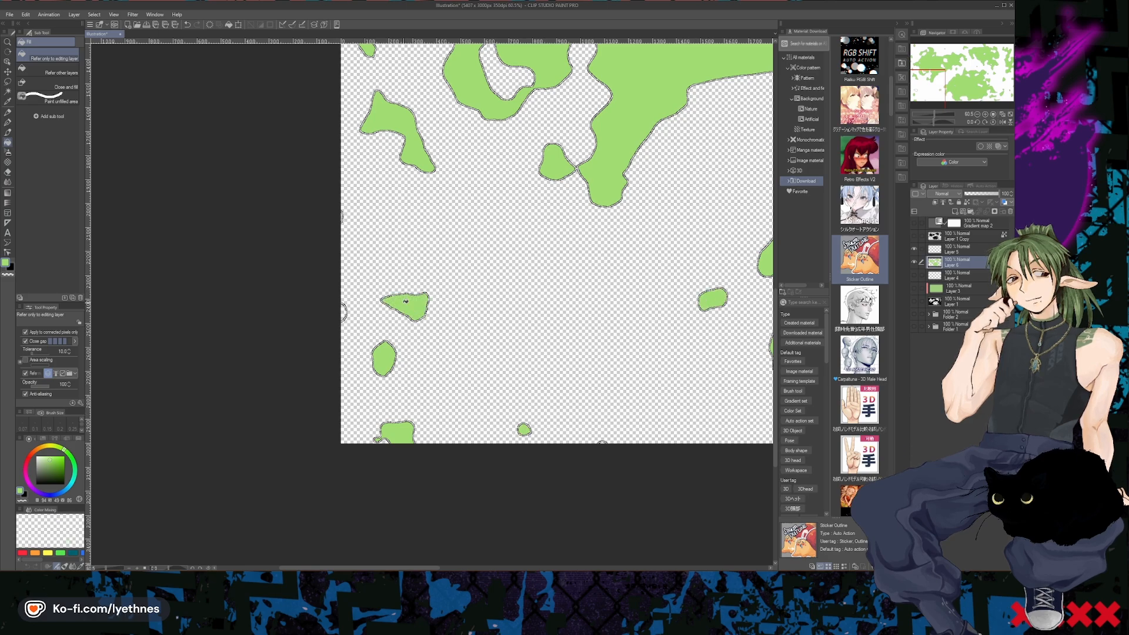
scroll(340, 312, up, 3)
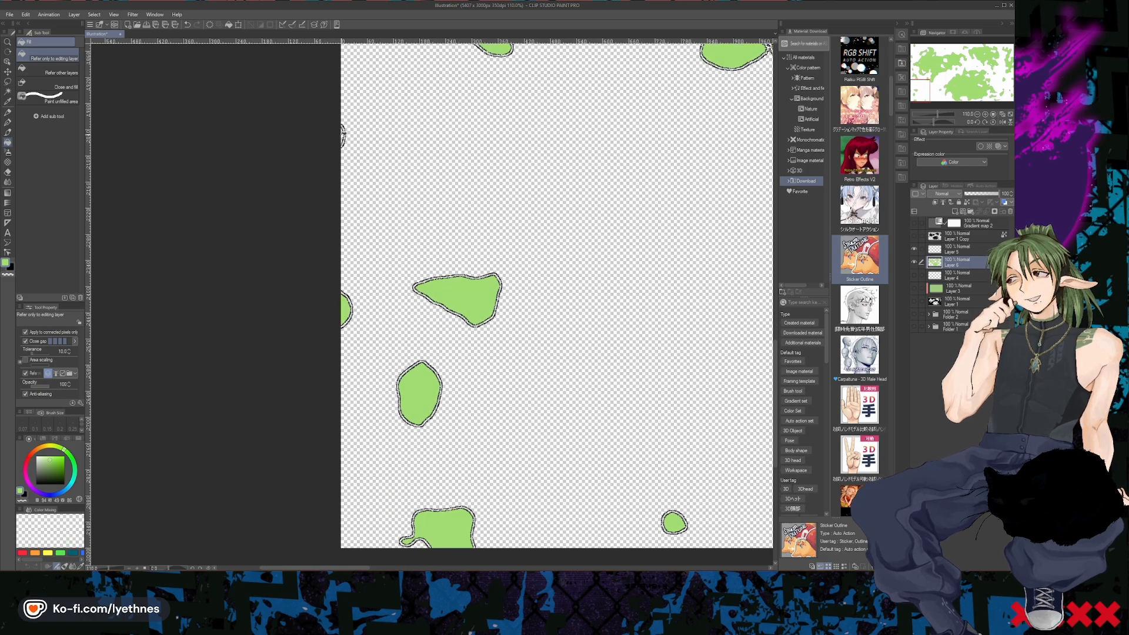
scroll(473, 227, down, 5)
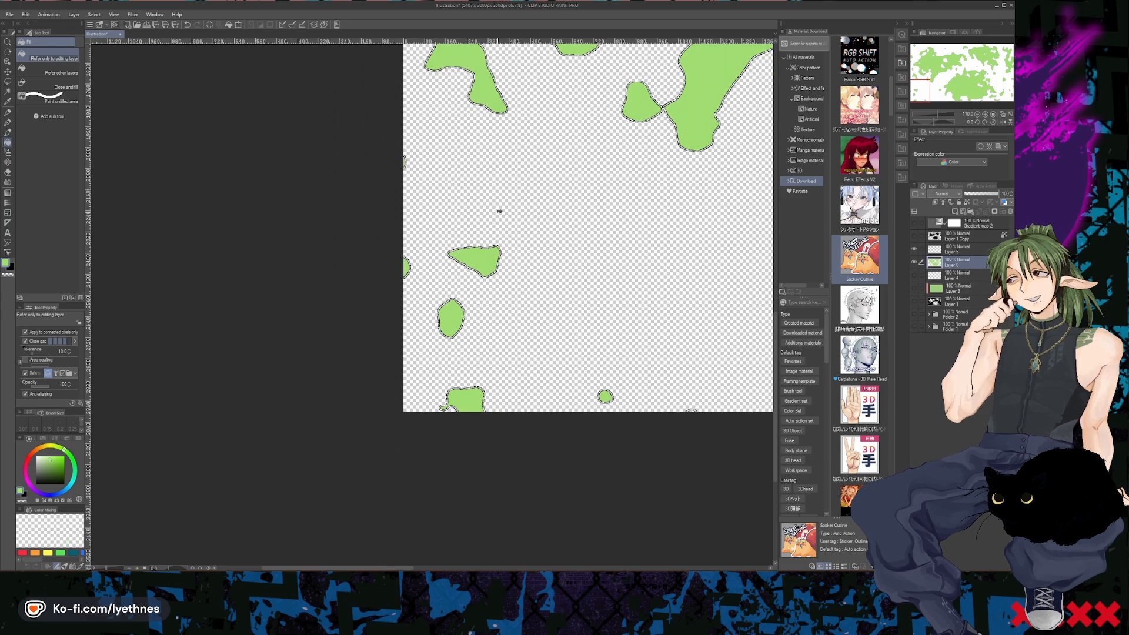
scroll(474, 226, down, 3)
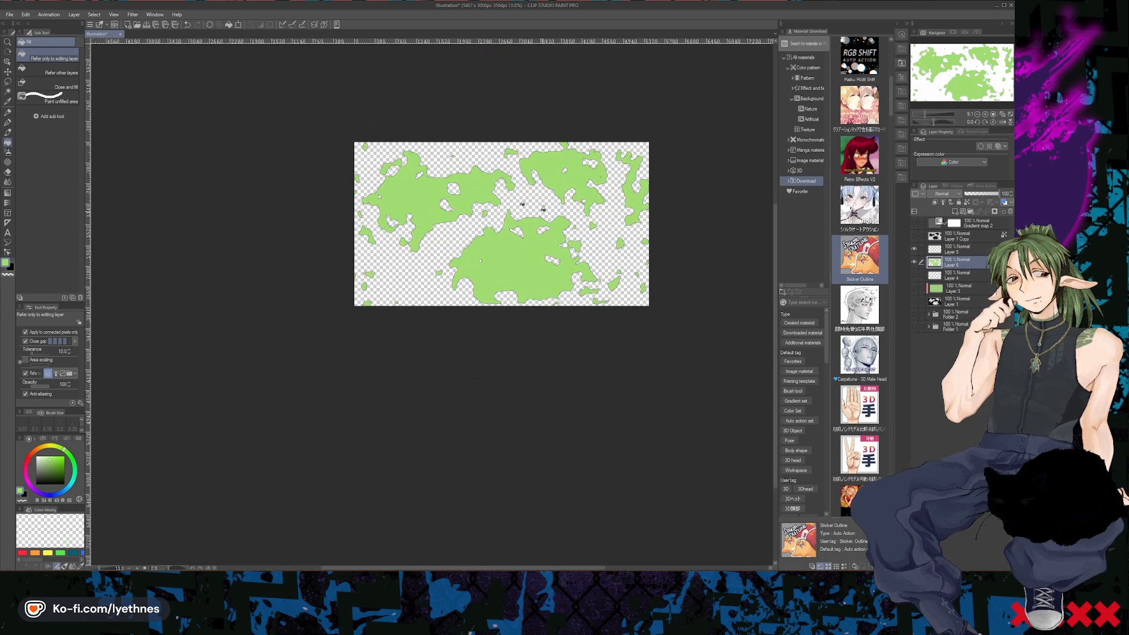
scroll(484, 199, up, 1)
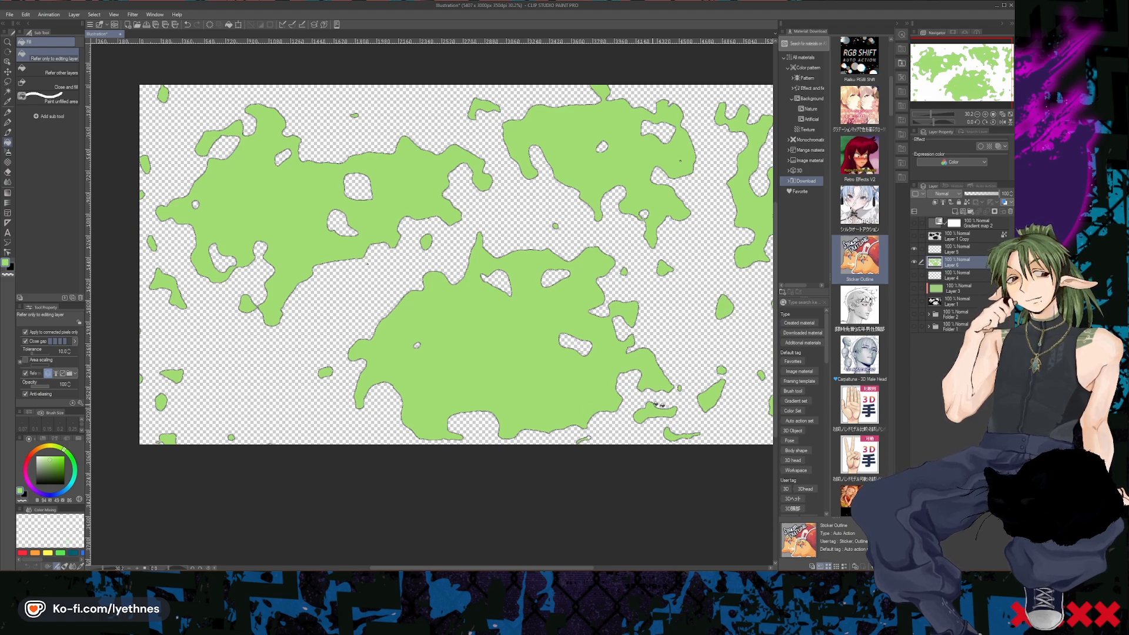
- Show Folder 1 with the parchment background and set the green landmass layer's blending mode to Multiply
click(914, 326)
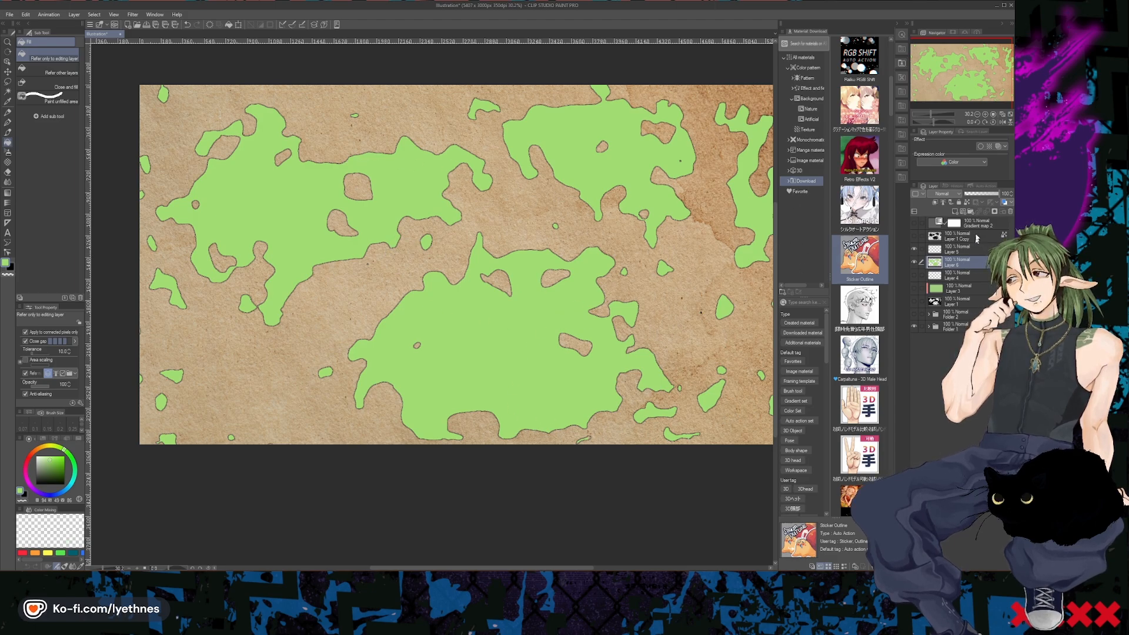
click(947, 194)
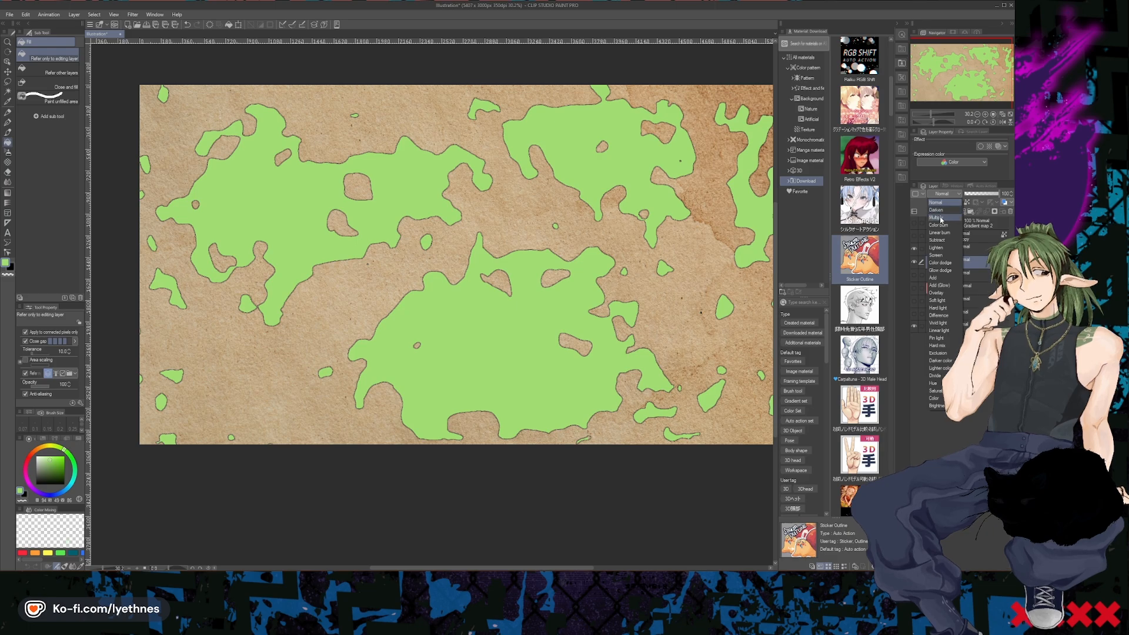
click(941, 218)
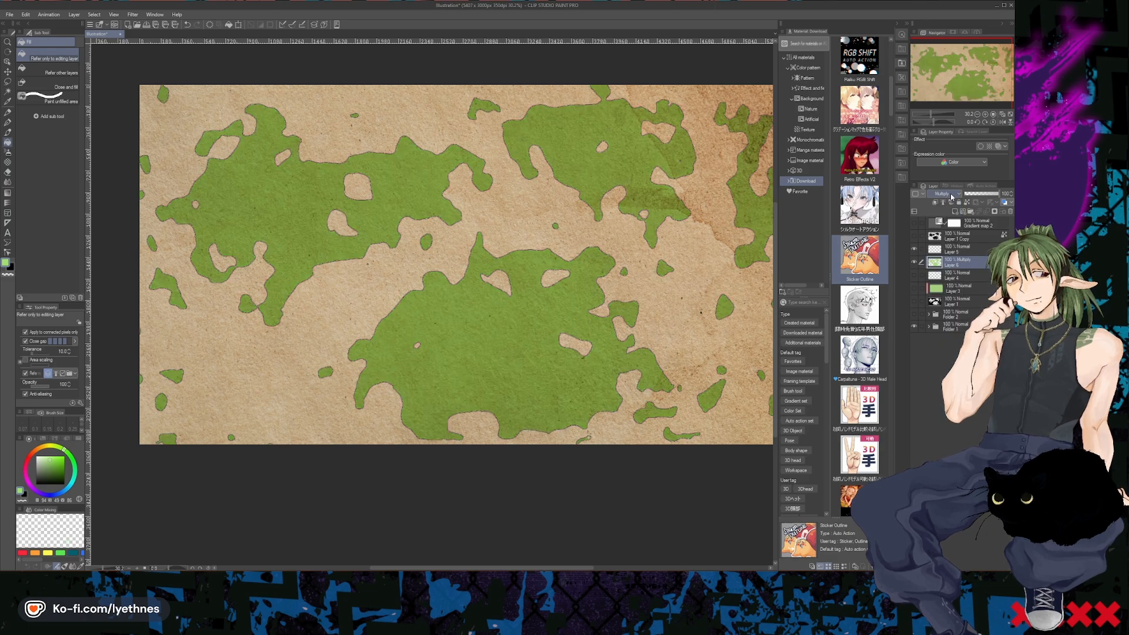
- Change the green landmass layer's blending mode to Lighten and select the coastline layer
click(950, 195)
click(939, 248)
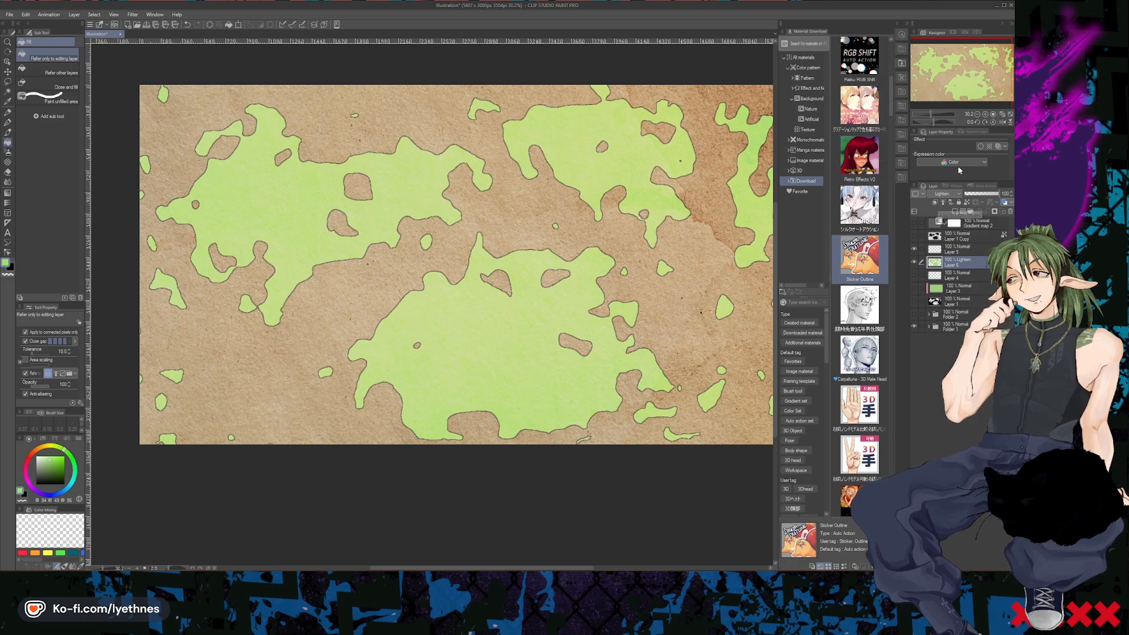
click(954, 252)
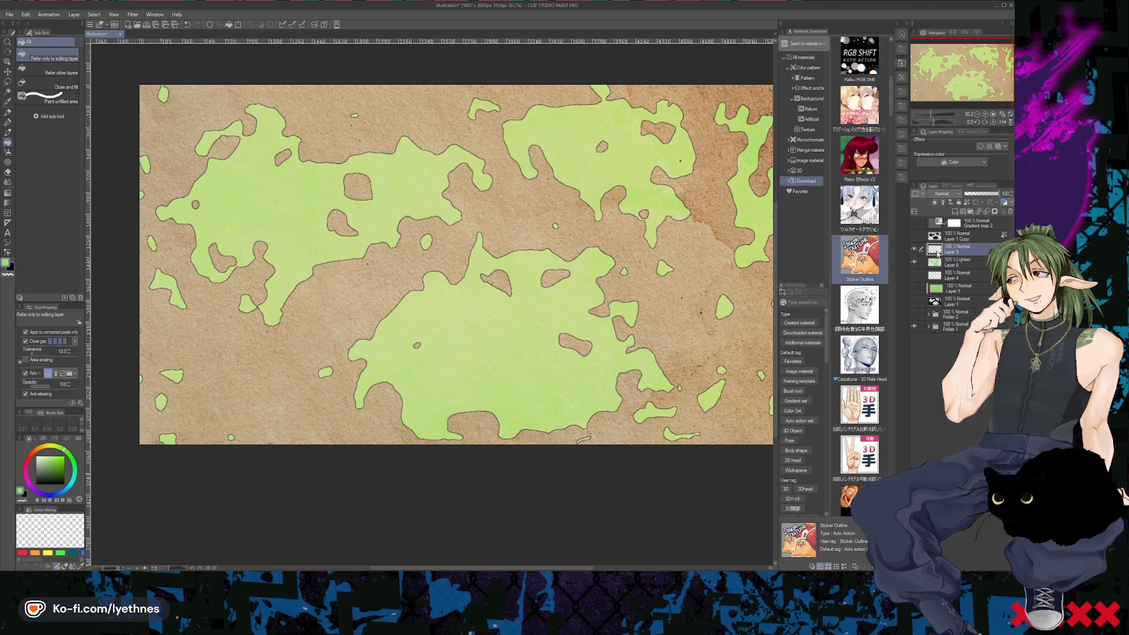
- Rename the selected coastline outline layer as "coastline"
double_click(954, 251)
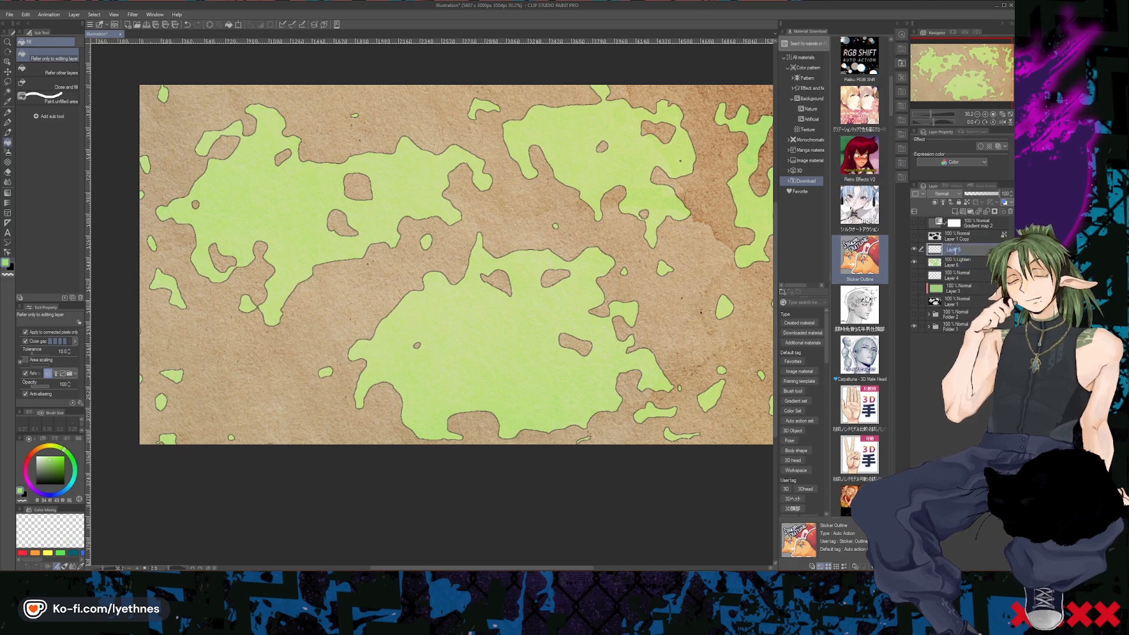
text(coas)
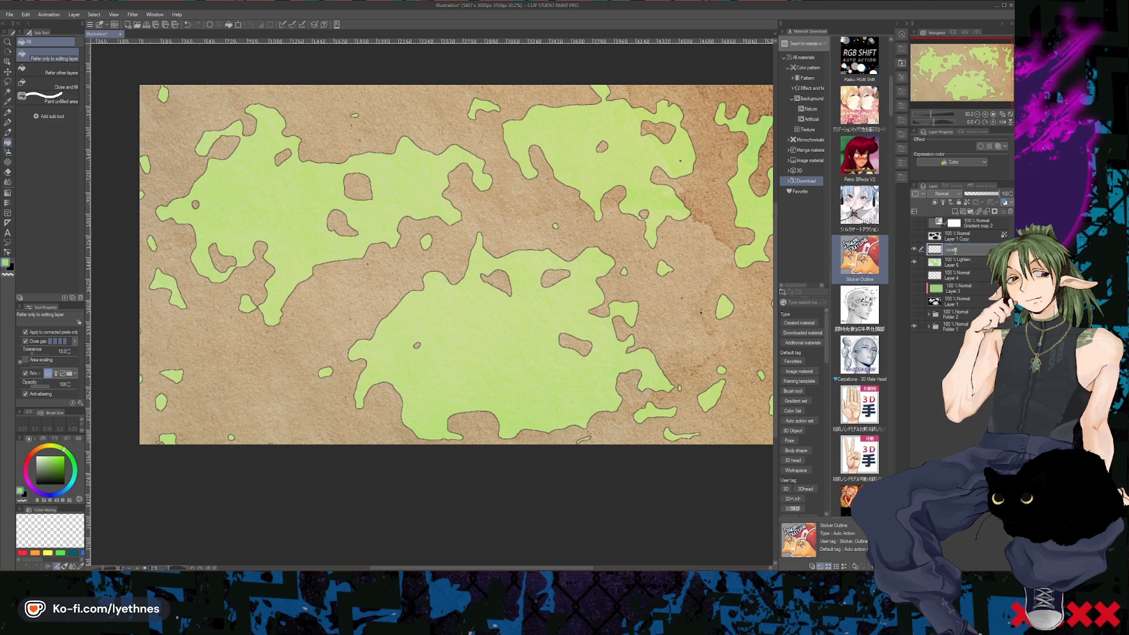
text(tline)
key(Return)
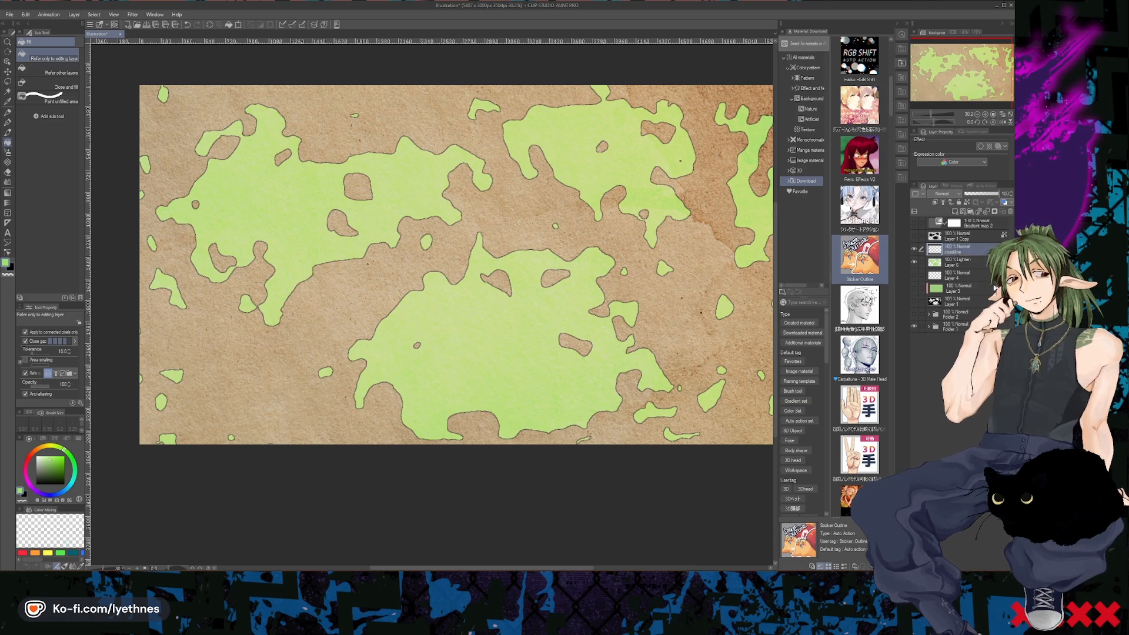
- Rename the green-filled layer beneath the coastline layer as "landmass"
double_click(962, 265)
text(la)
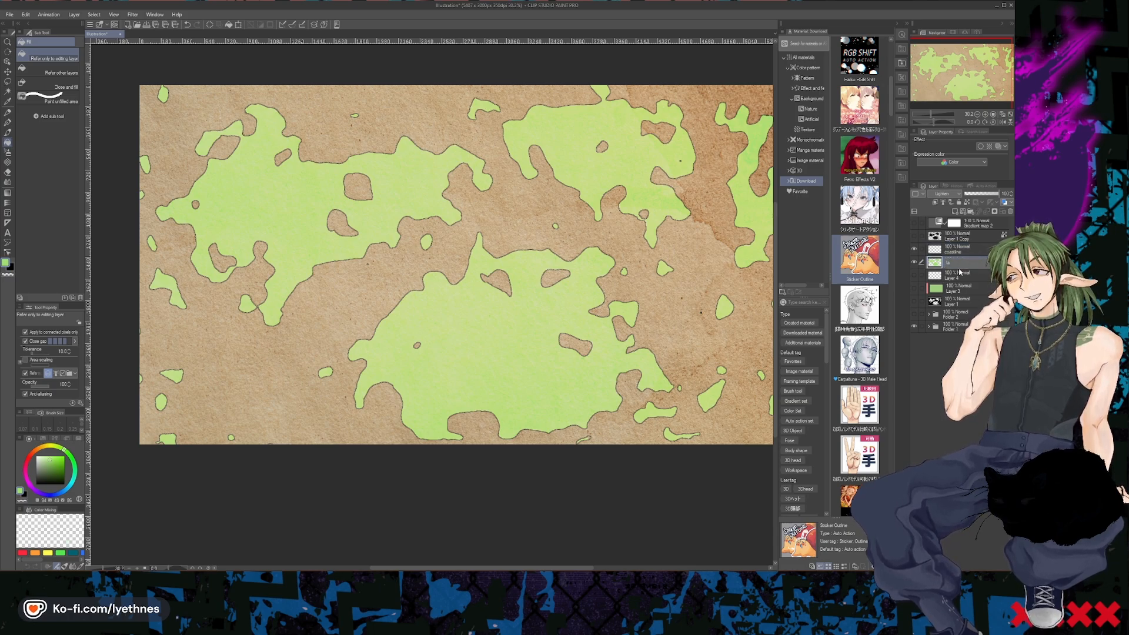
text(ndmapp)
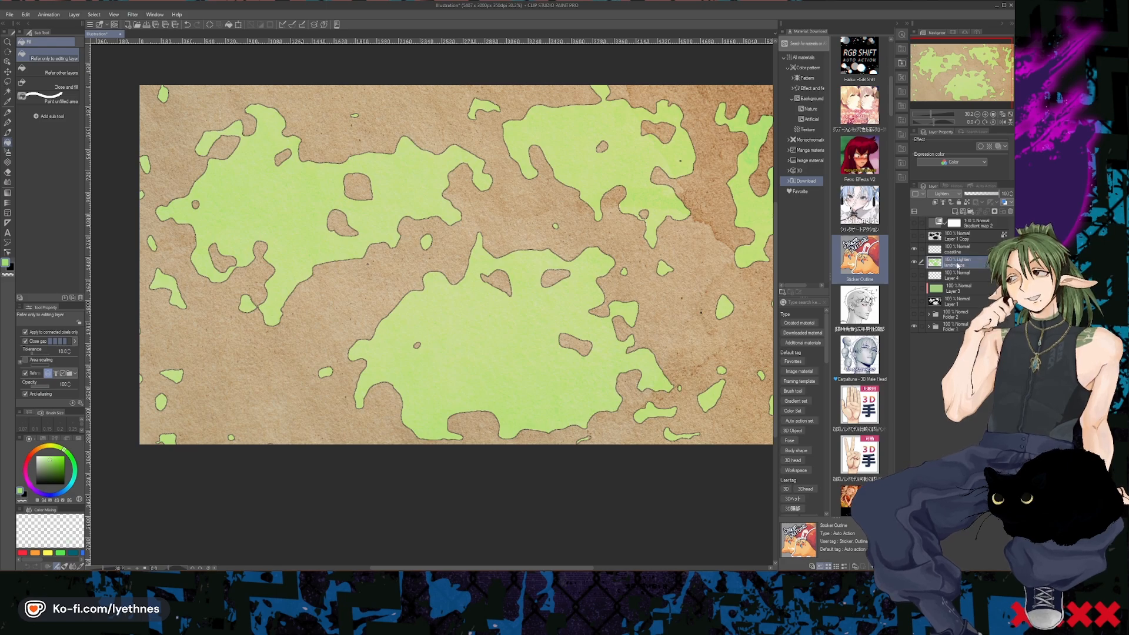
double_click(958, 264)
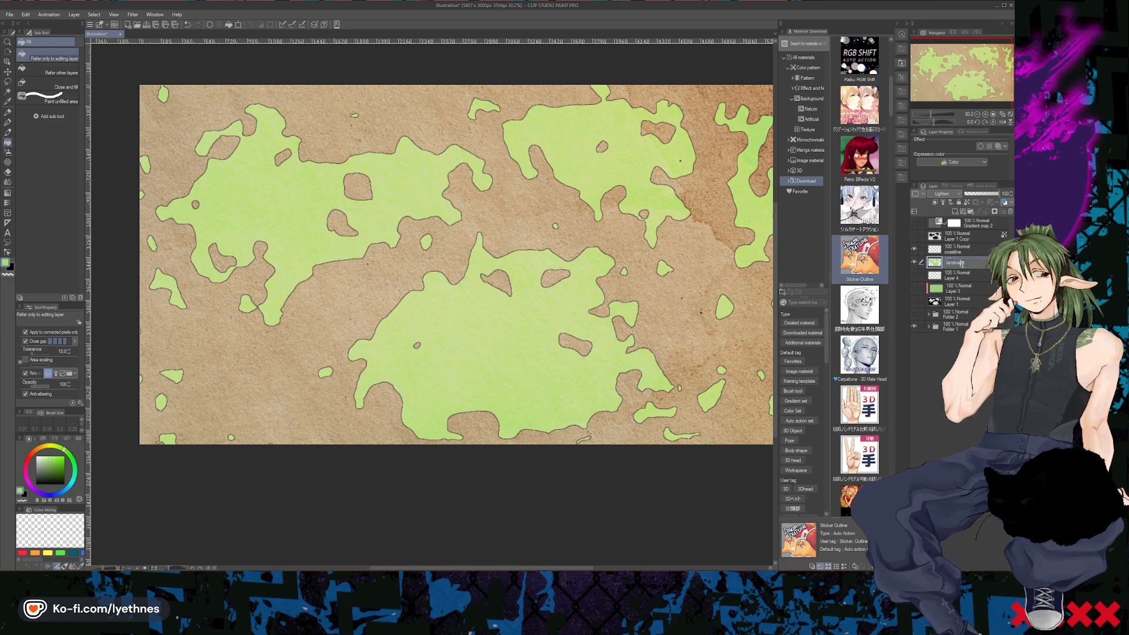
key(Return)
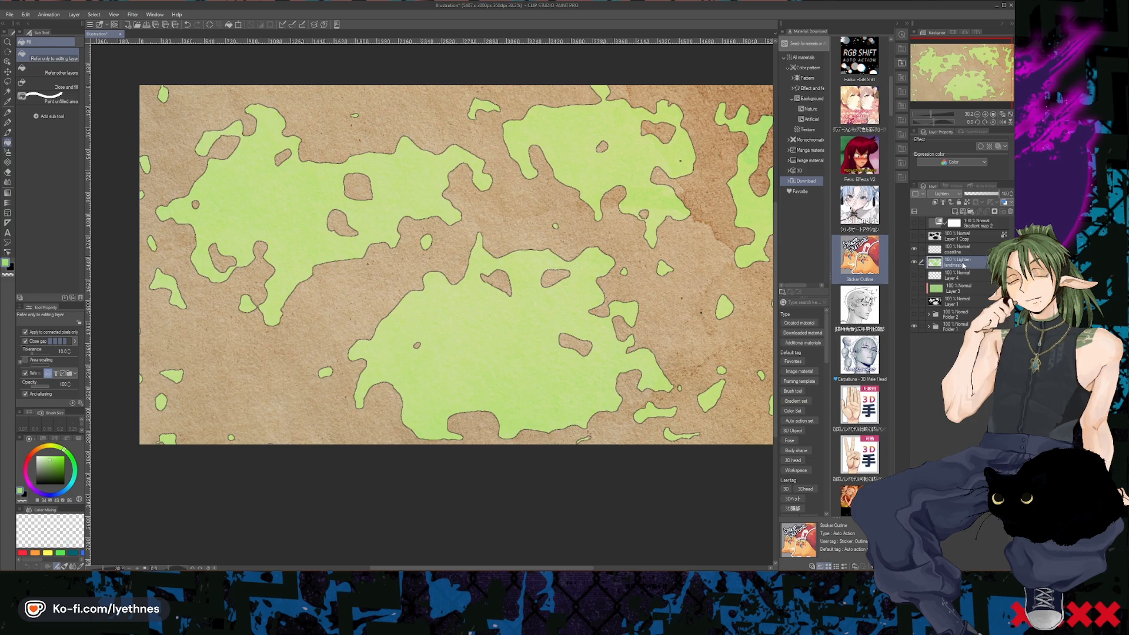
- Set the coastline layer's blending mode to Multiply and check how the outlines blend with the parchment
click(914, 275)
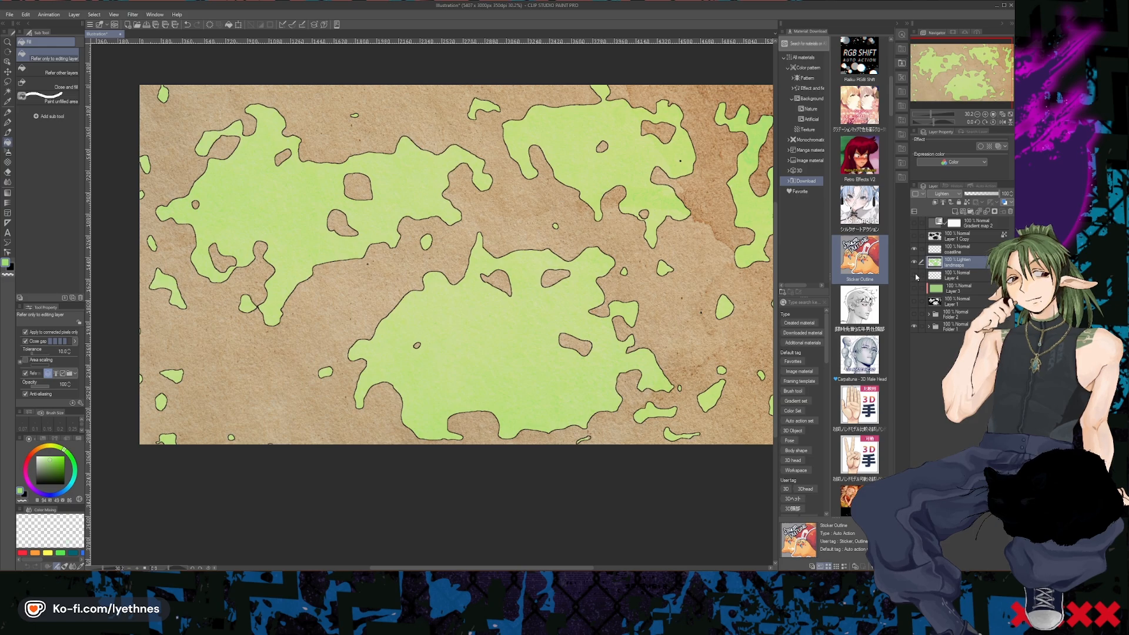
click(915, 275)
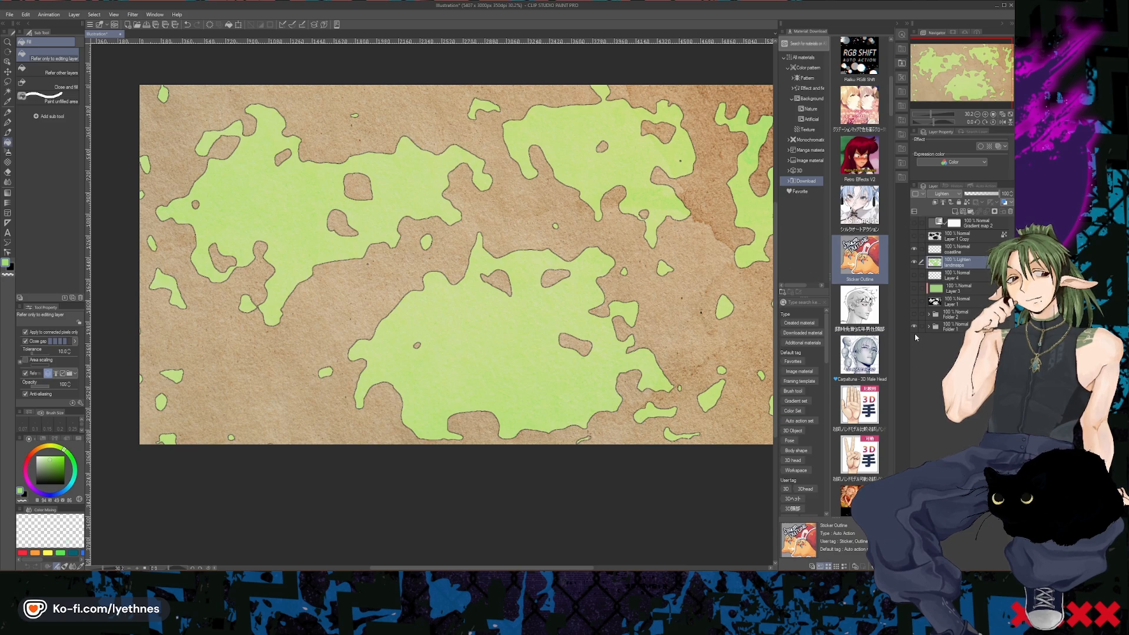
click(947, 248)
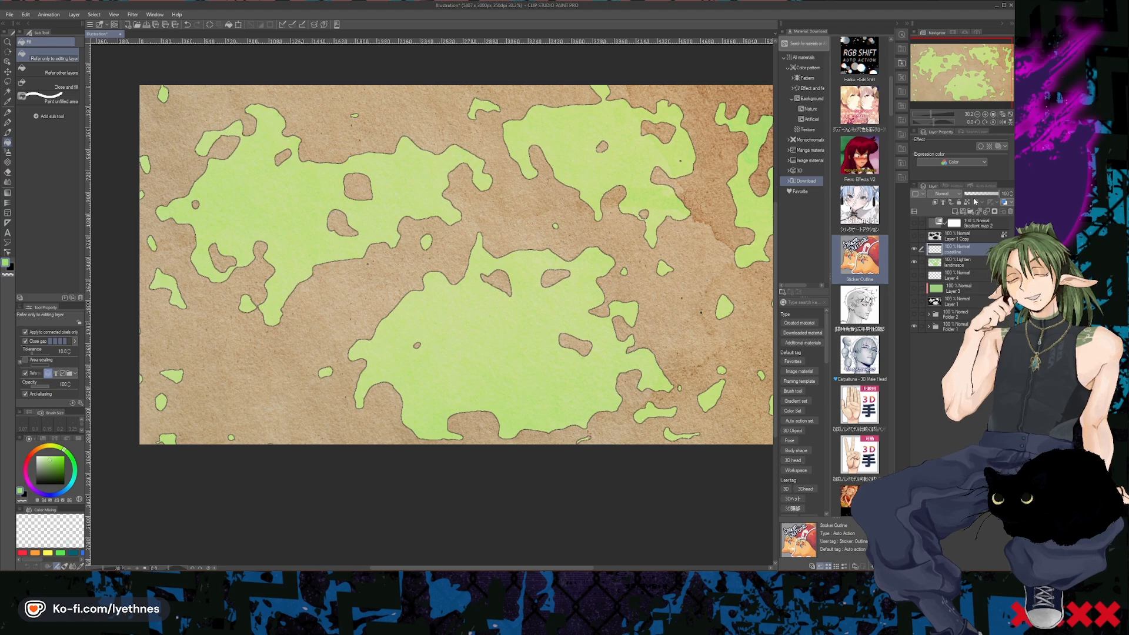
click(942, 193)
click(945, 219)
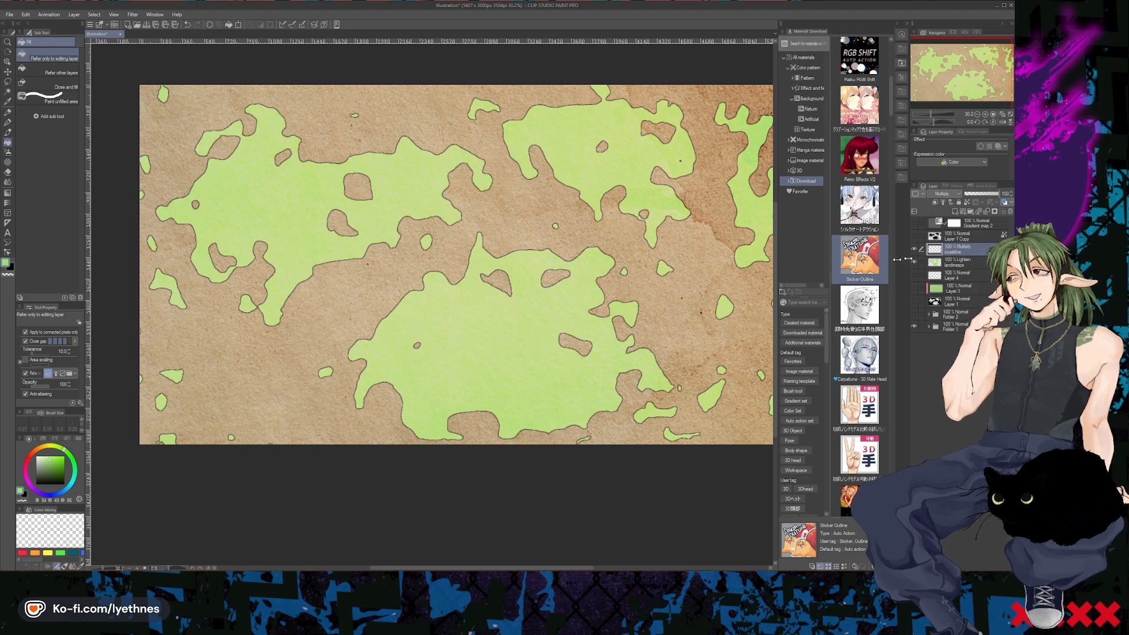
scroll(628, 214, up, 2)
scroll(628, 214, up, 10)
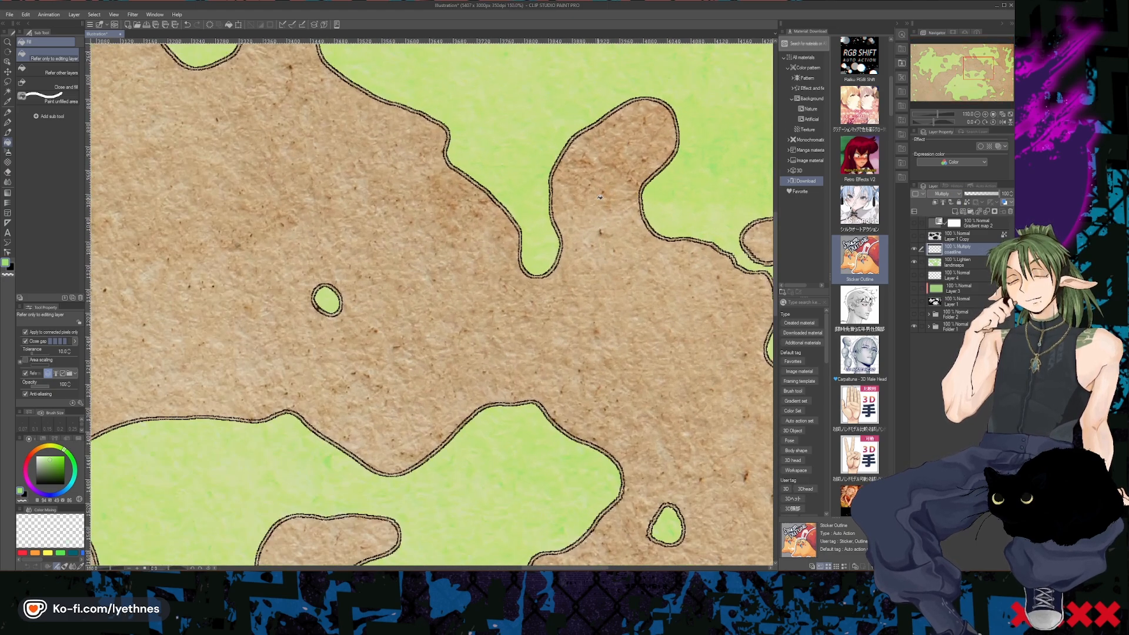
scroll(508, 248, down, 12)
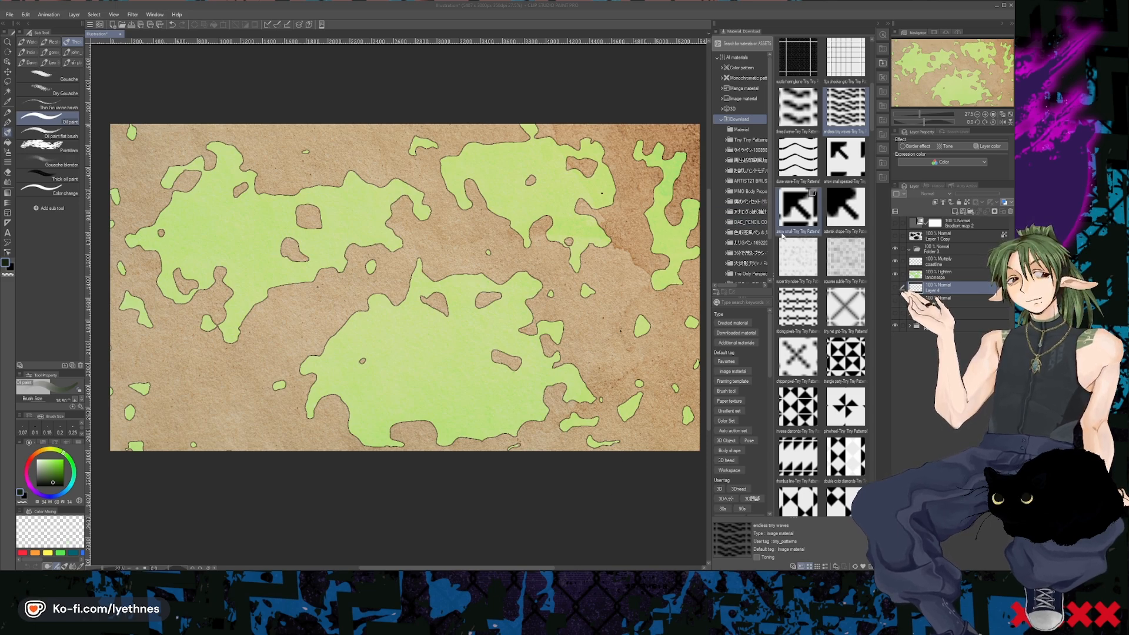
- Place the downloaded "endless tiny waves" pattern as a layer beneath the green landmass layer and enlarge its tiles
scroll(803, 194, up, 1)
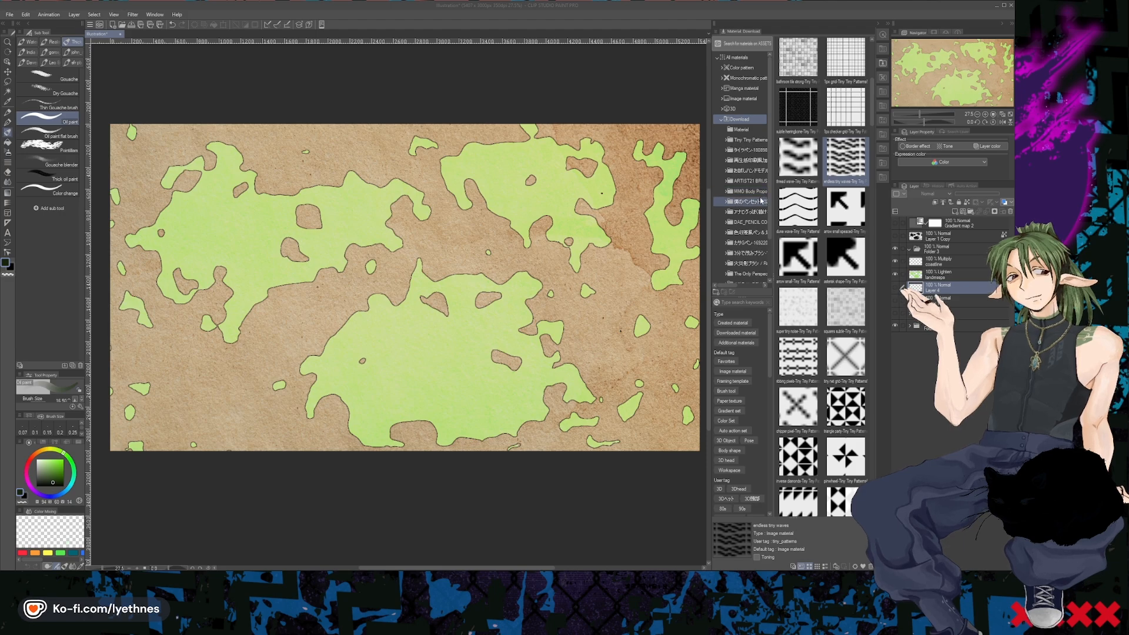
drag(846, 158, 596, 288)
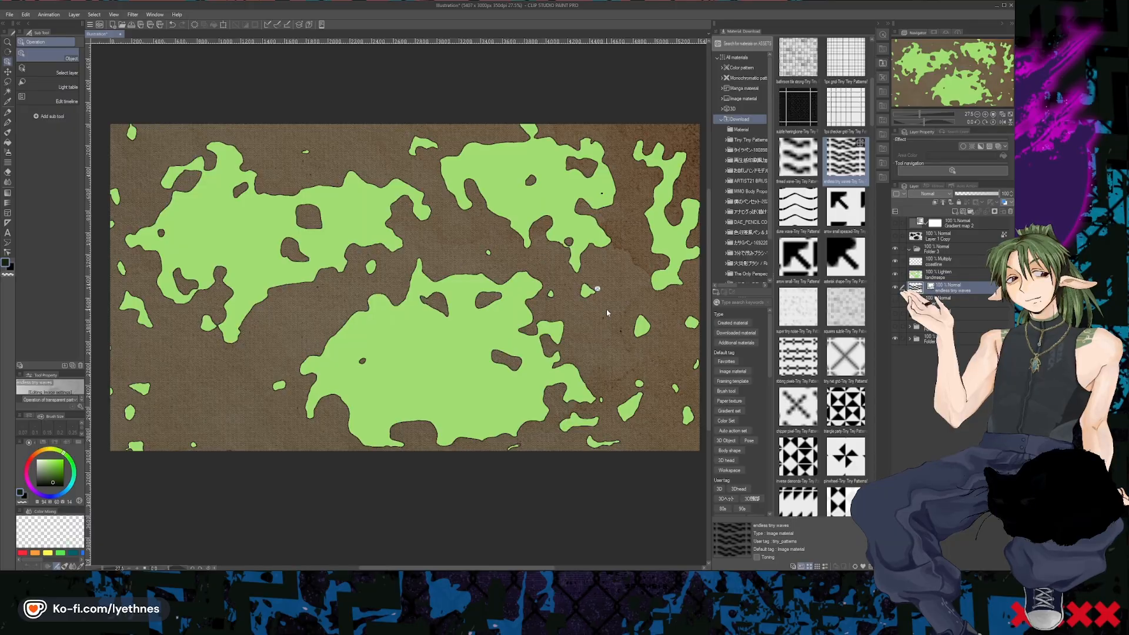
scroll(607, 306, up, 3)
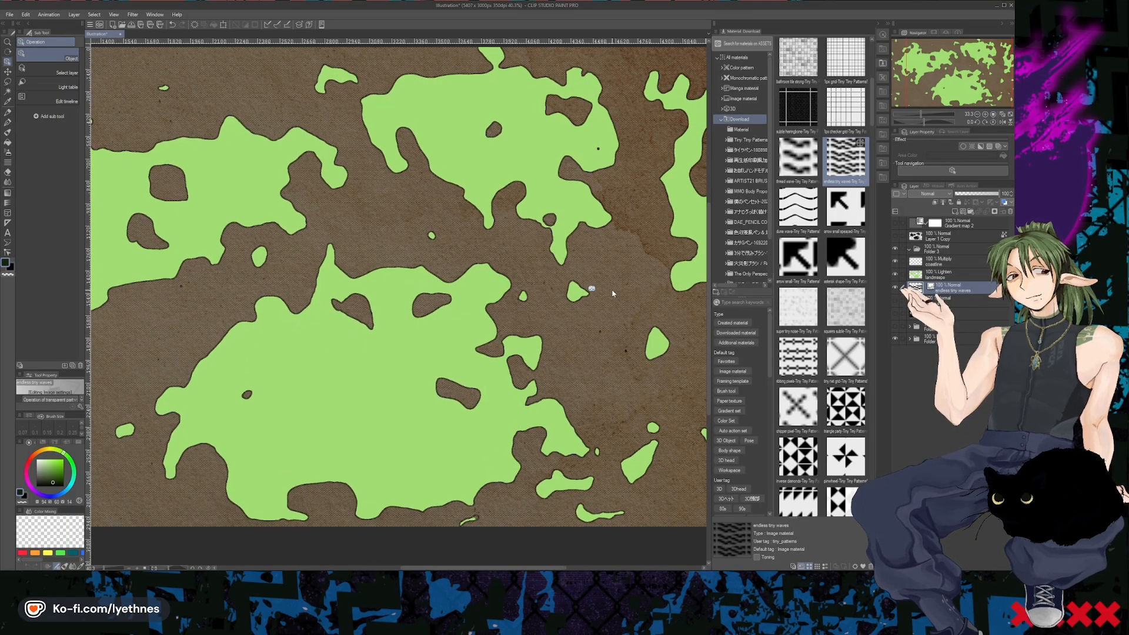
scroll(612, 293, up, 8)
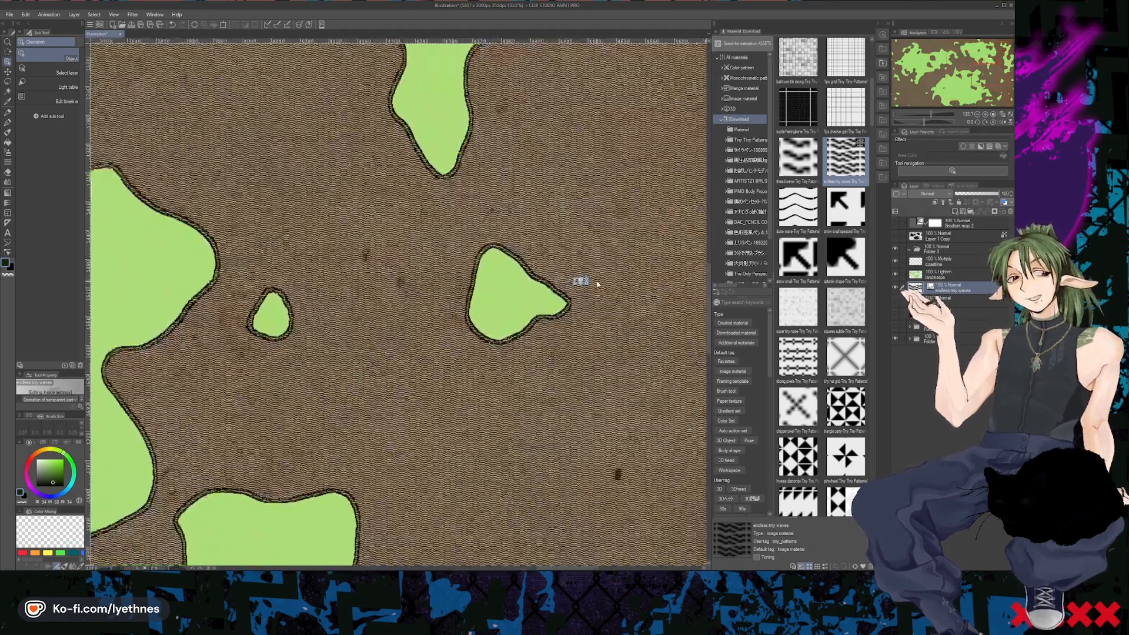
scroll(598, 284, up, 12)
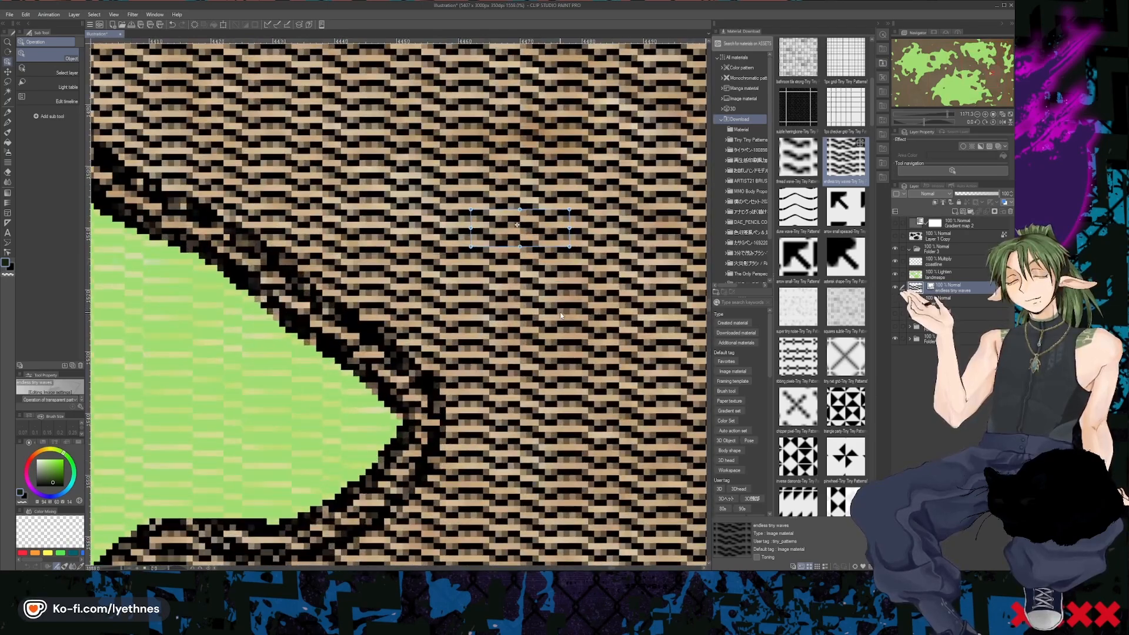
scroll(560, 316, down, 1)
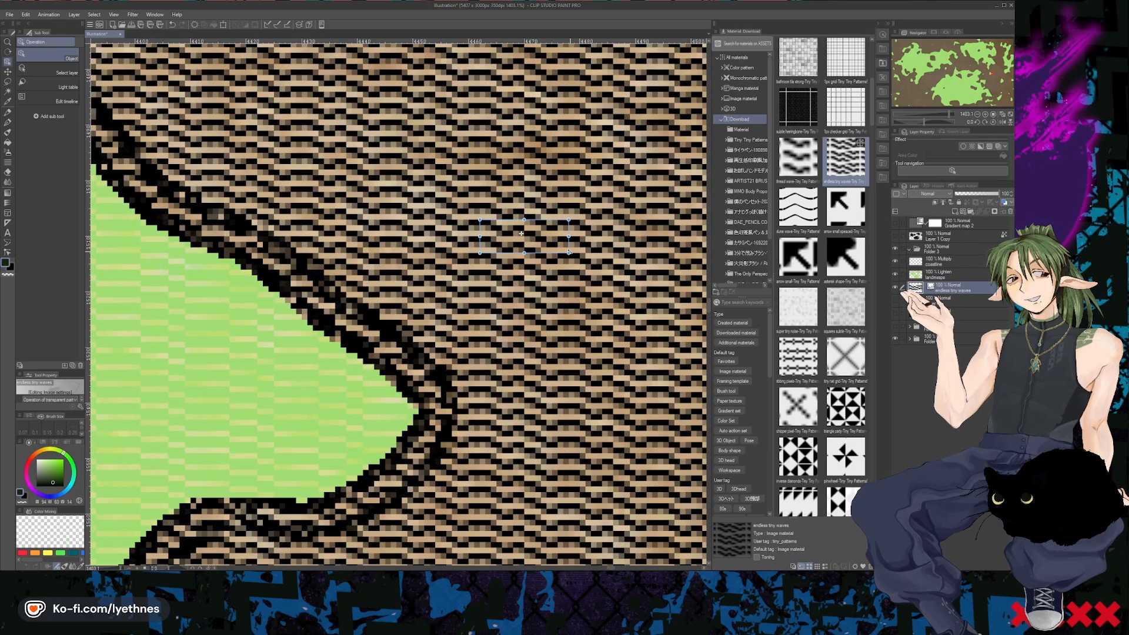
drag(569, 253, 731, 329)
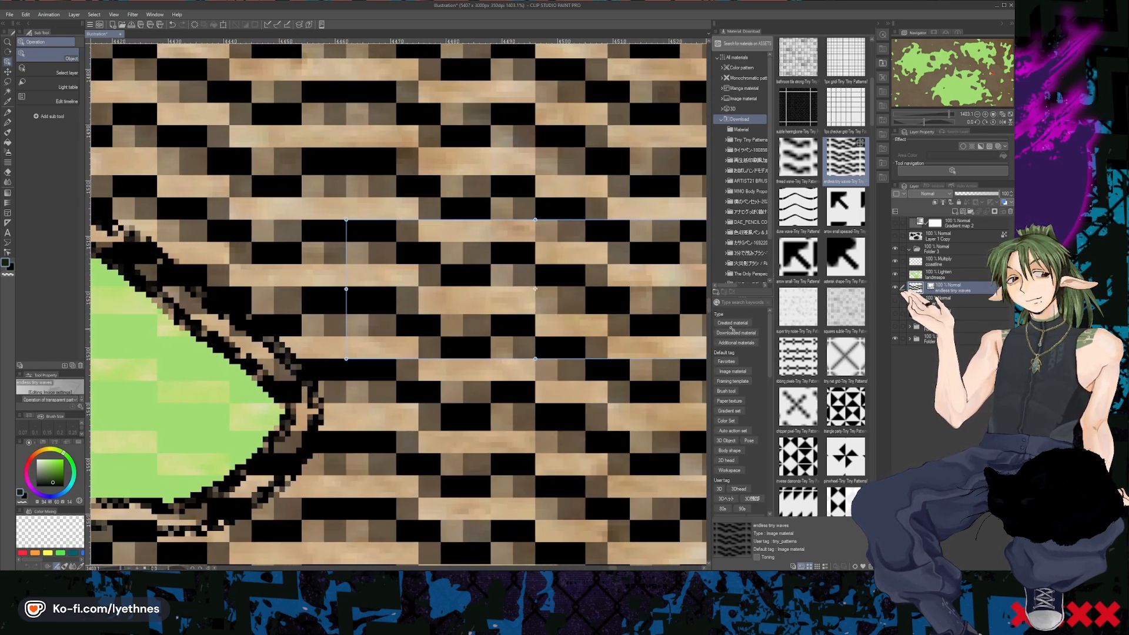
- Fine-tune the tile size of the wave pattern, enlarging it further and then shrinking it slightly to suit the map scale
scroll(508, 293, down, 12)
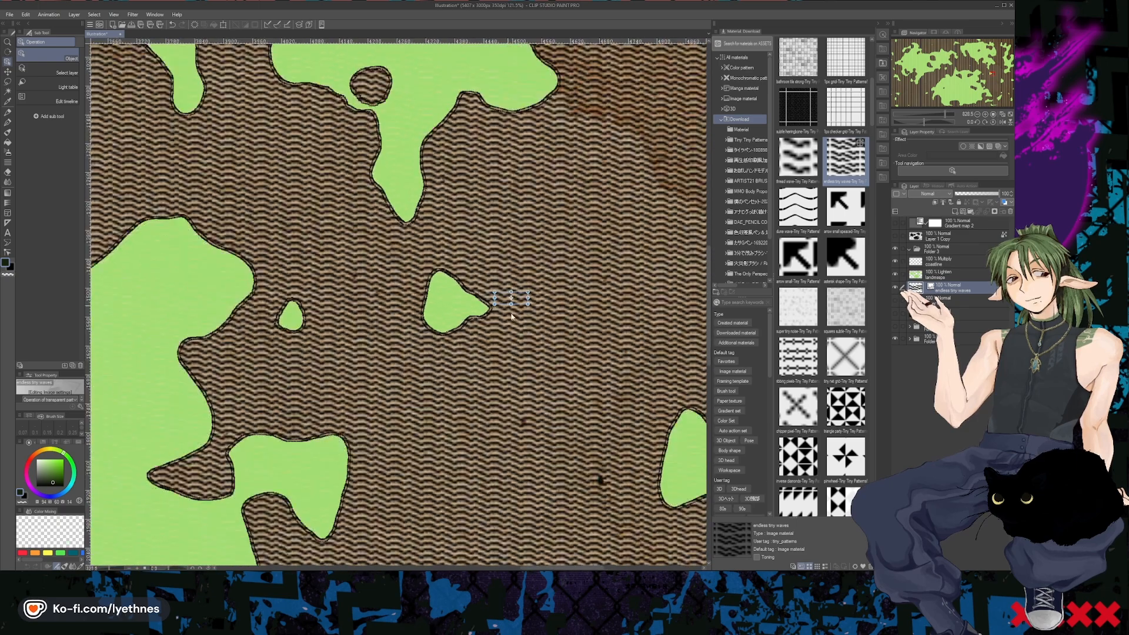
scroll(511, 316, down, 3)
scroll(511, 304, up, 5)
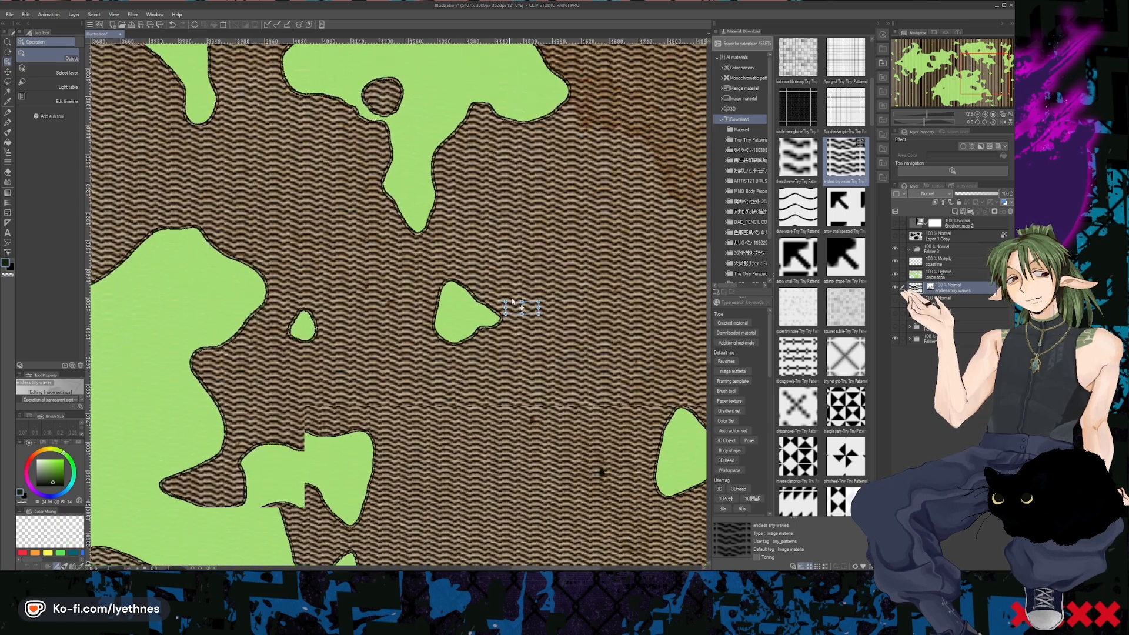
drag(534, 320, 582, 334)
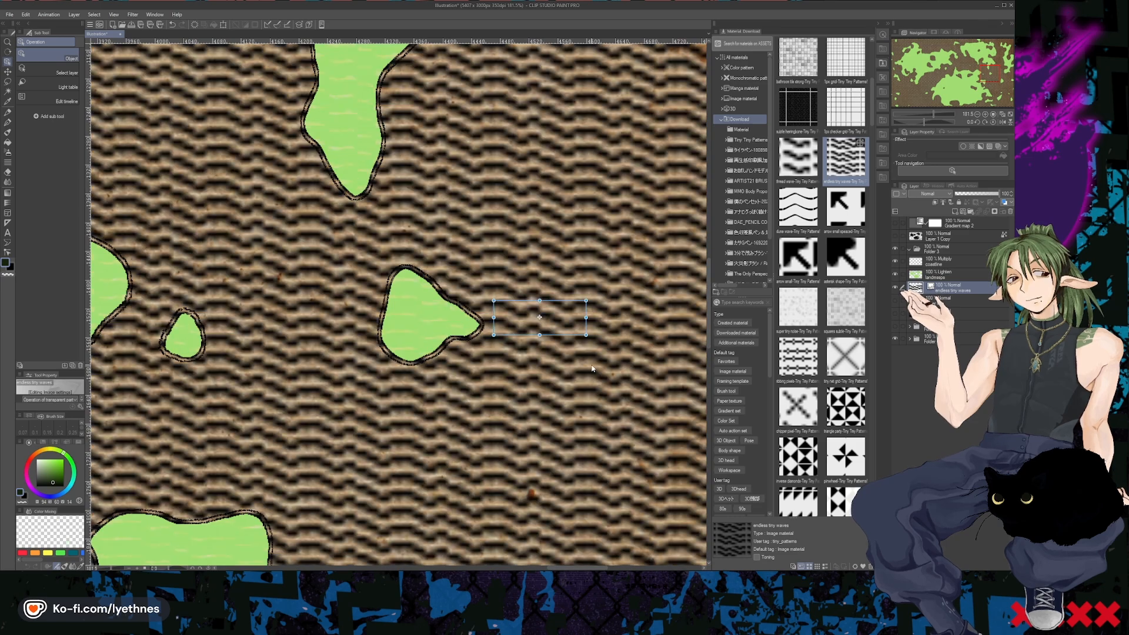
scroll(525, 339, down, 2)
scroll(525, 339, down, 3)
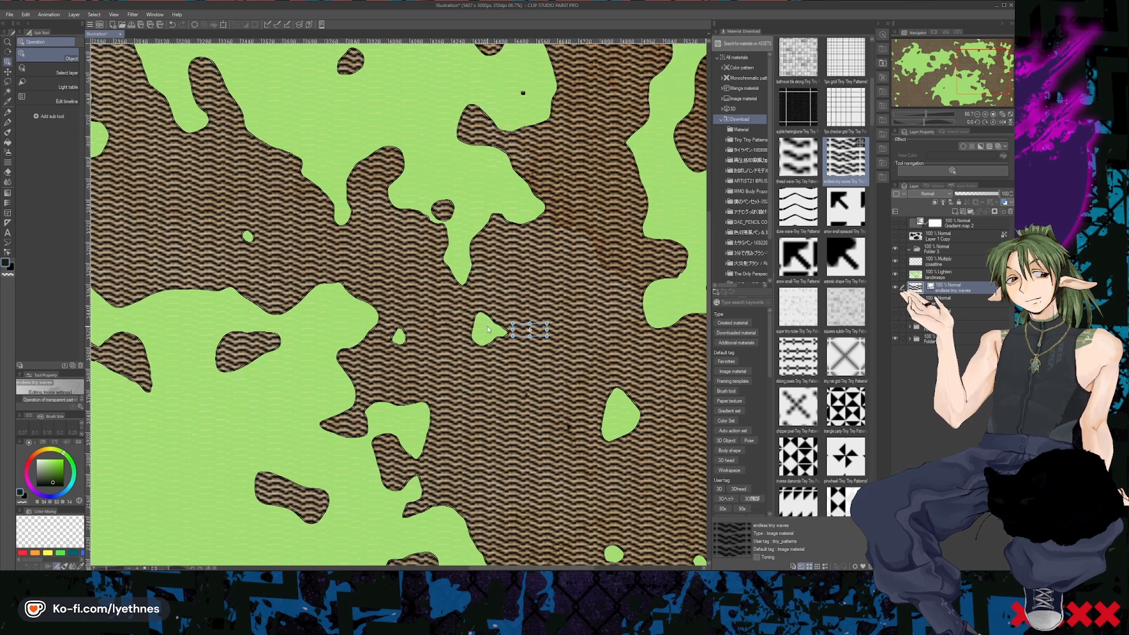
scroll(487, 329, up, 2)
drag(558, 334, 539, 328)
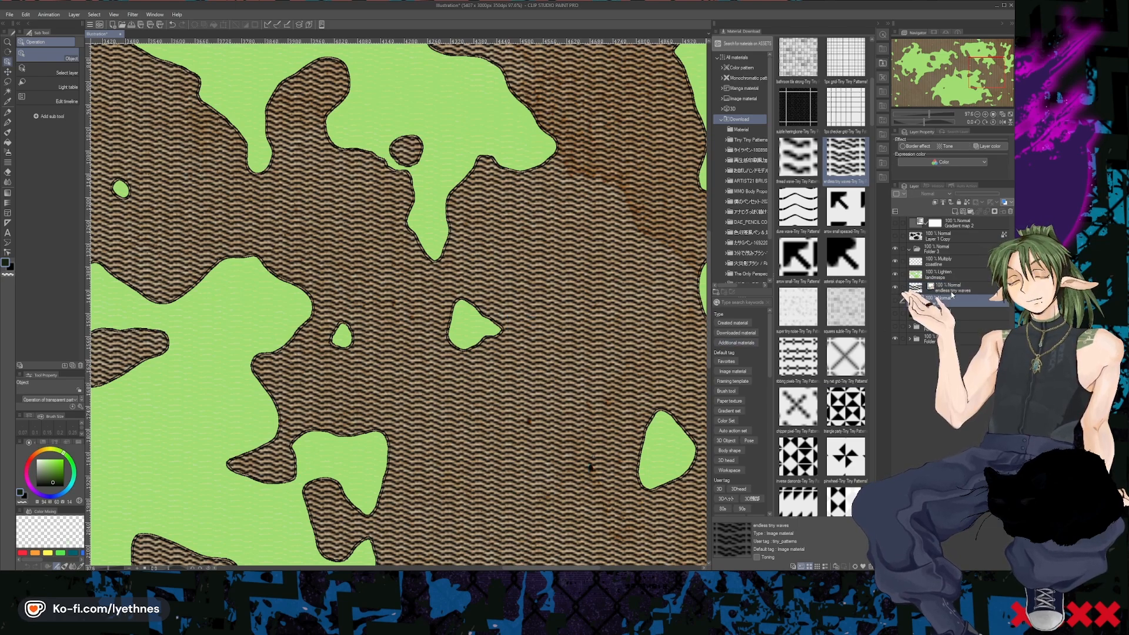
- Add a layer mask to the endless tiny waves layer and erase the mask over the whole canvas to hide the pattern
click(994, 213)
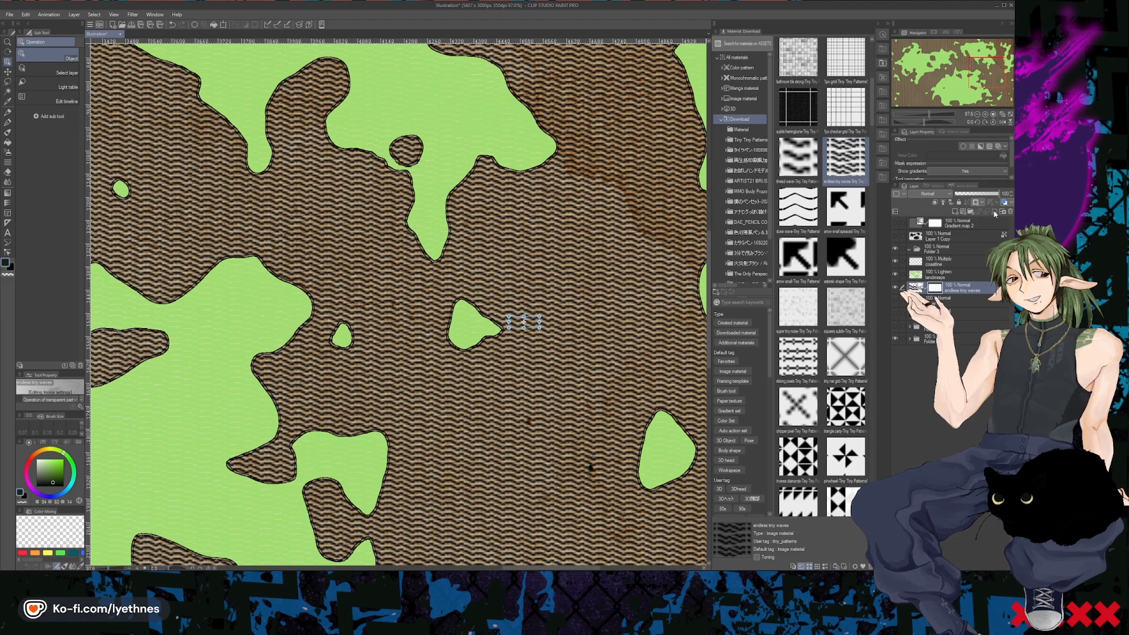
key(e)
drag(357, 358, 495, 206)
scroll(495, 206, down, 4)
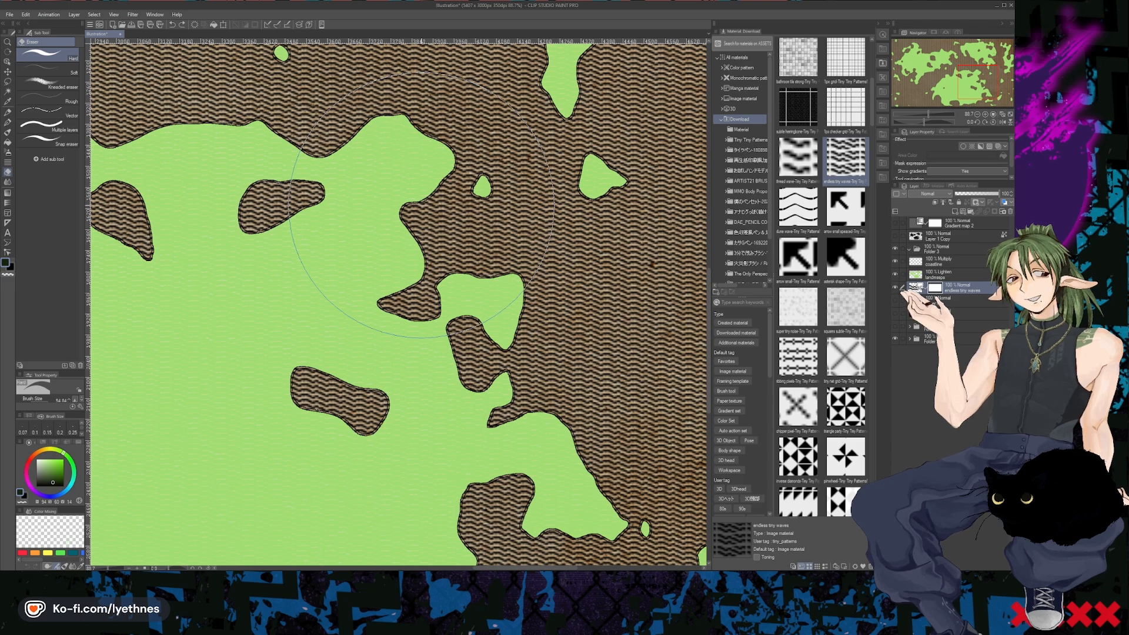
scroll(423, 204, down, 8)
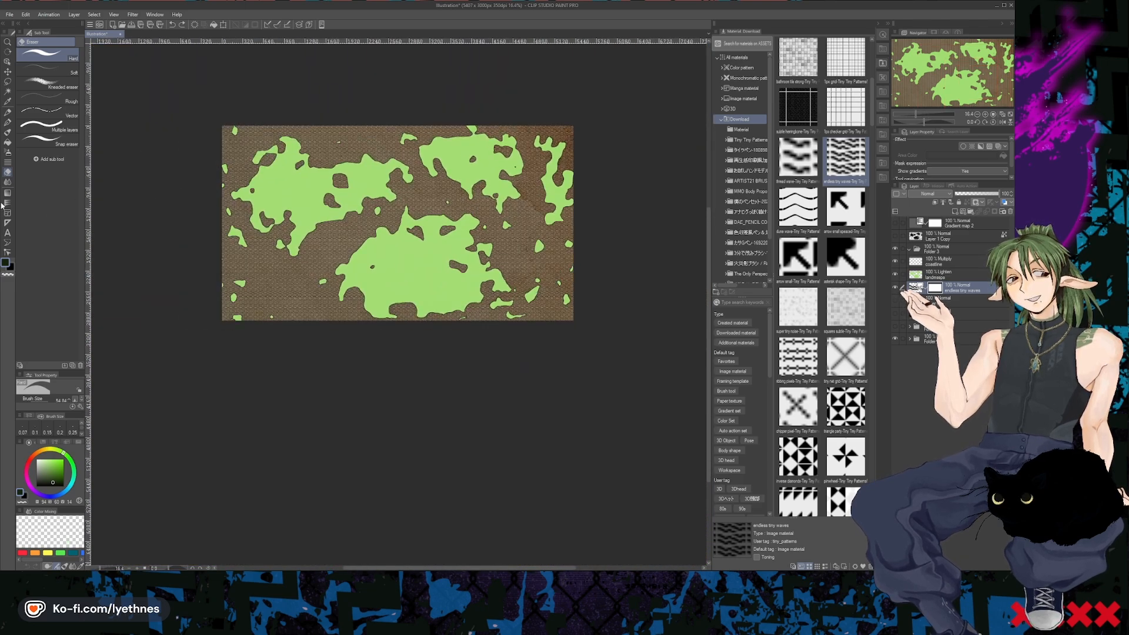
mouse_move(612, 141)
mouse_down()
mouse_move(241, 156)
mouse_move(535, 126)
mouse_move(214, 178)
mouse_move(143, 136)
mouse_move(702, 144)
mouse_move(354, 218)
mouse_move(589, 209)
mouse_move(703, 188)
mouse_move(206, 200)
mouse_move(220, 192)
mouse_move(196, 261)
mouse_move(594, 244)
mouse_move(618, 264)
mouse_move(398, 341)
mouse_up()
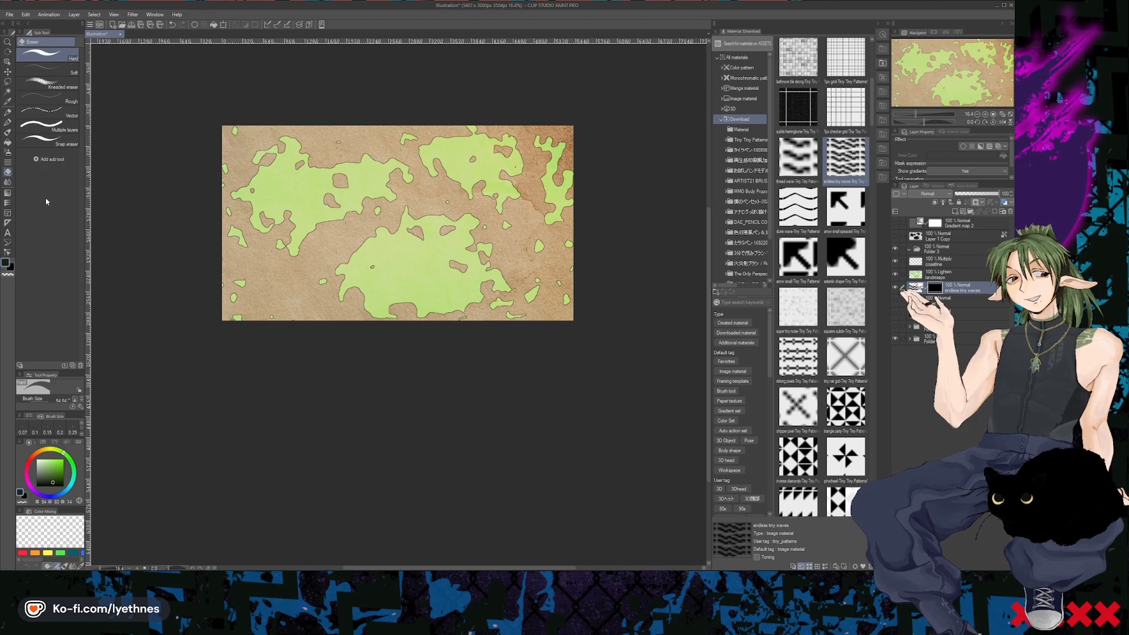
- Choose the Oil paint brush with white at a smaller size, undoing a large test dab on the endless tiny waves layer mask
click(7, 133)
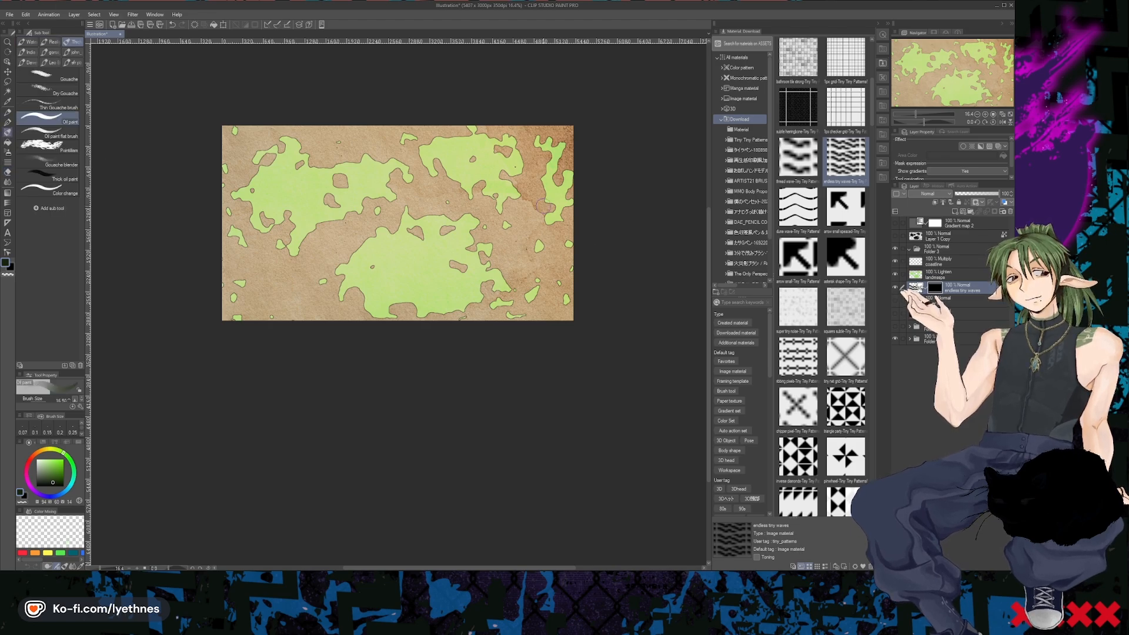
scroll(512, 232, up, 8)
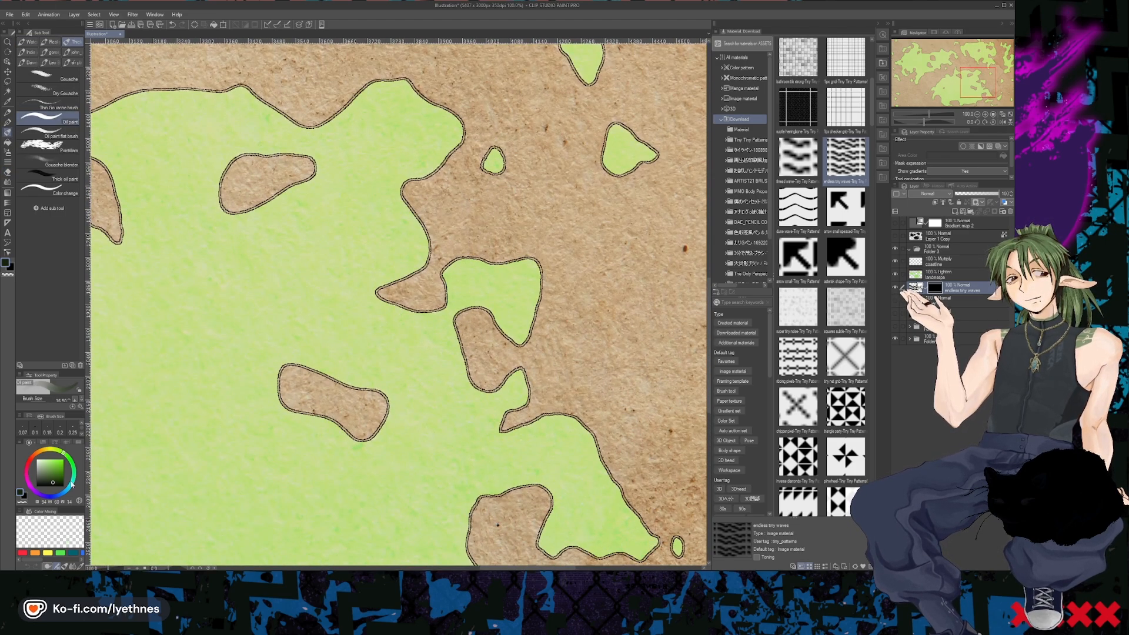
drag(53, 482, 37, 459)
click(485, 239)
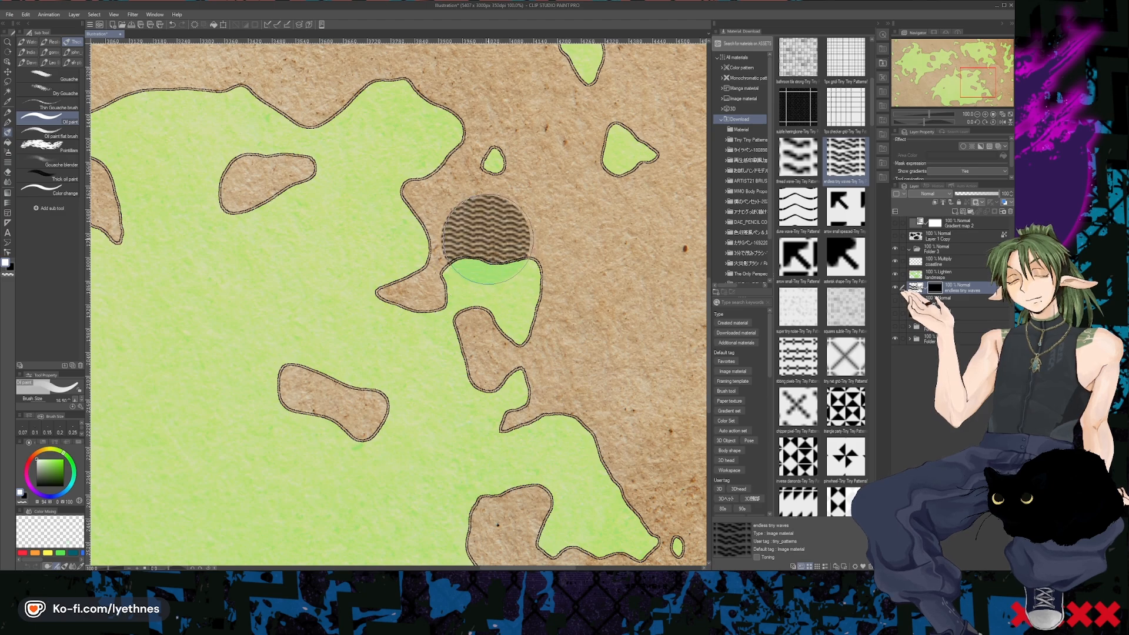
key(ctrl+z)
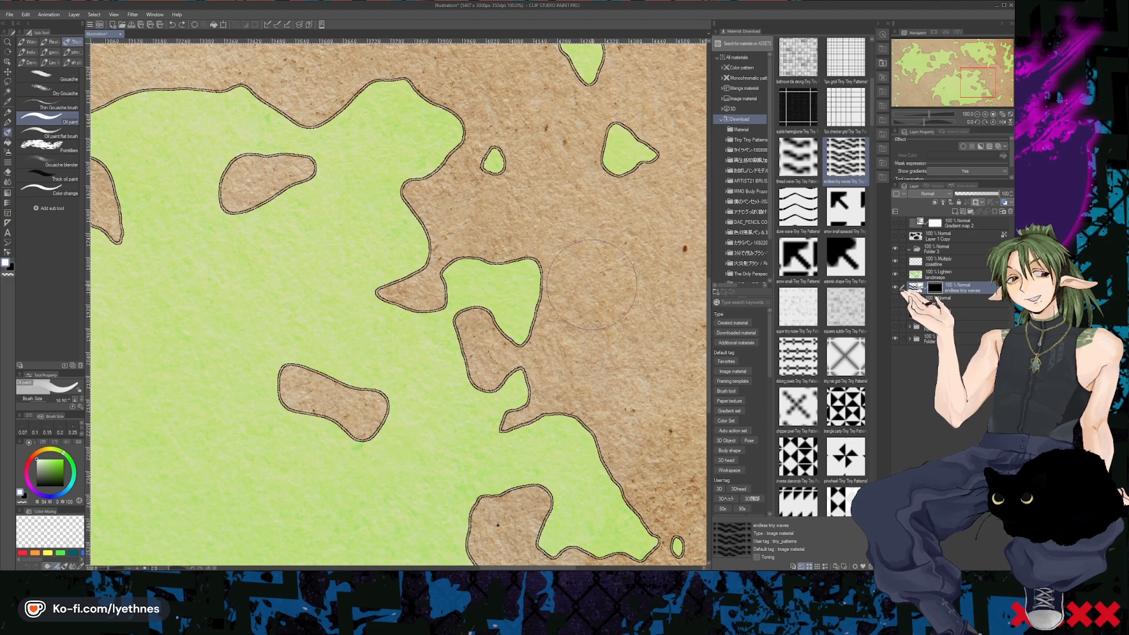
click(49, 119)
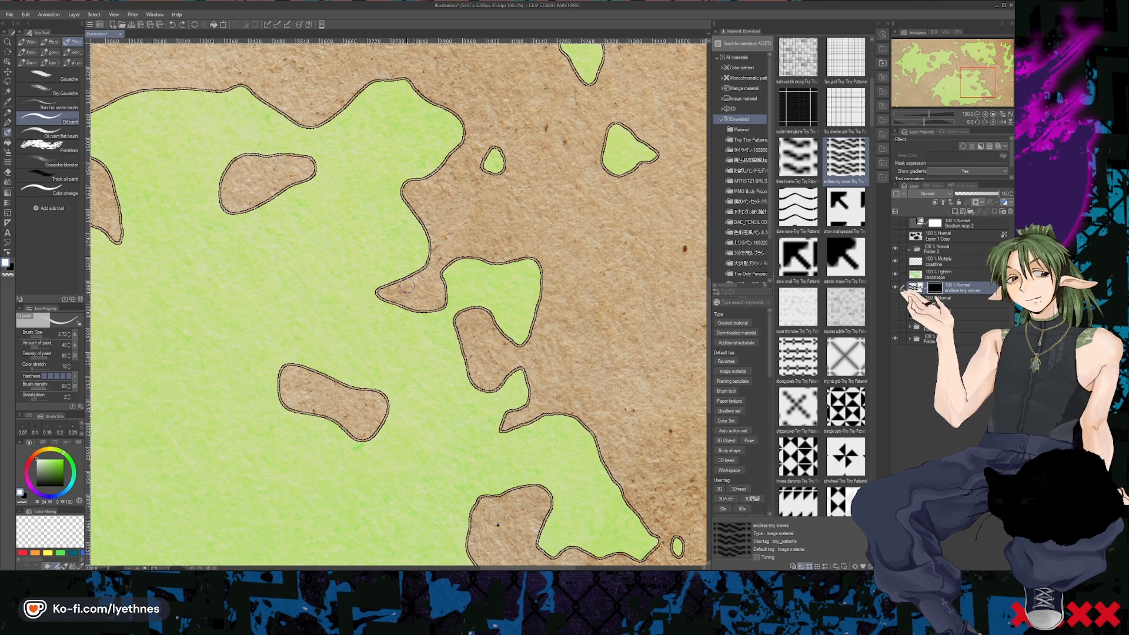
- Paint the mask to reveal waves along the southern continent's northeastern coast, its inland lake and the small island offshore
mouse_move(370, 395)
mouse_down()
mouse_move(366, 432)
mouse_move(381, 406)
mouse_up()
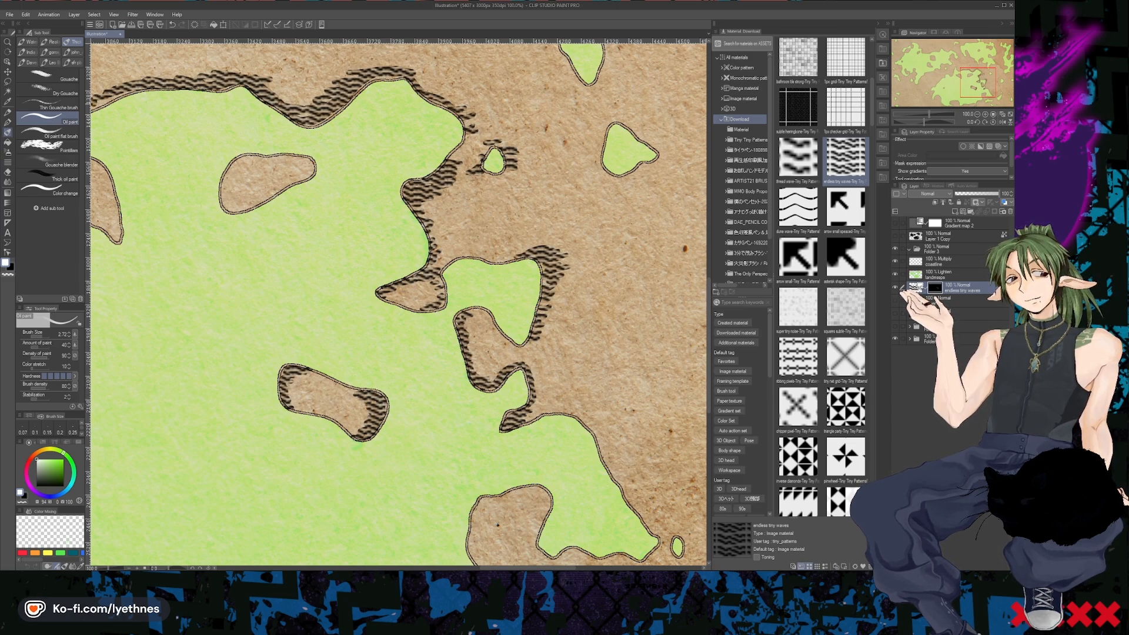
drag(412, 63, 432, 96)
drag(484, 154, 471, 157)
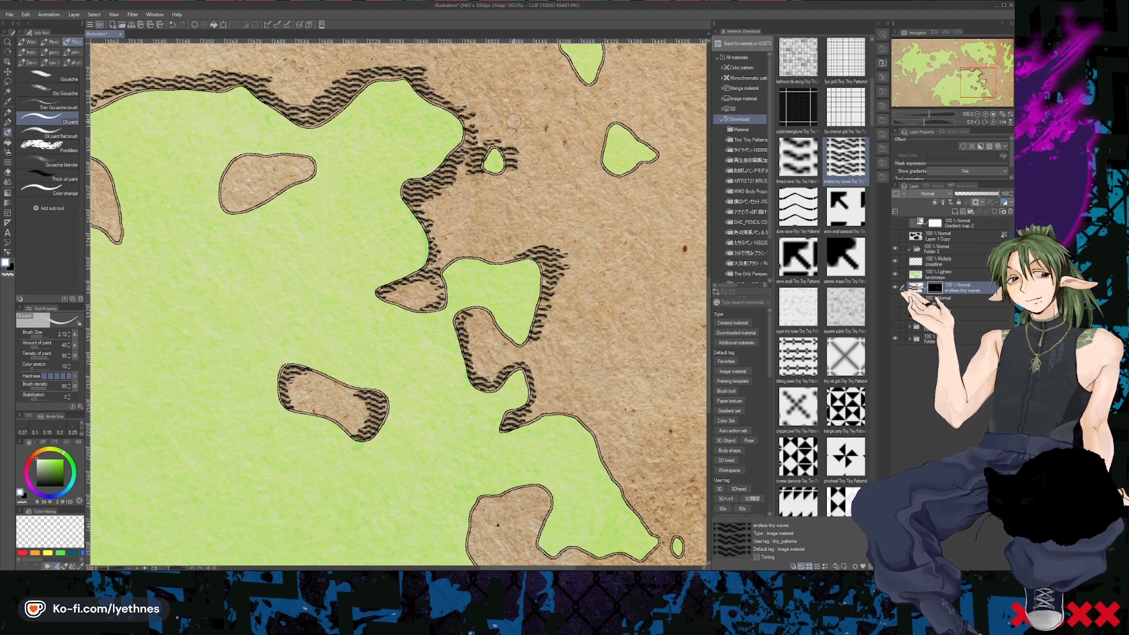
drag(505, 283, 491, 359)
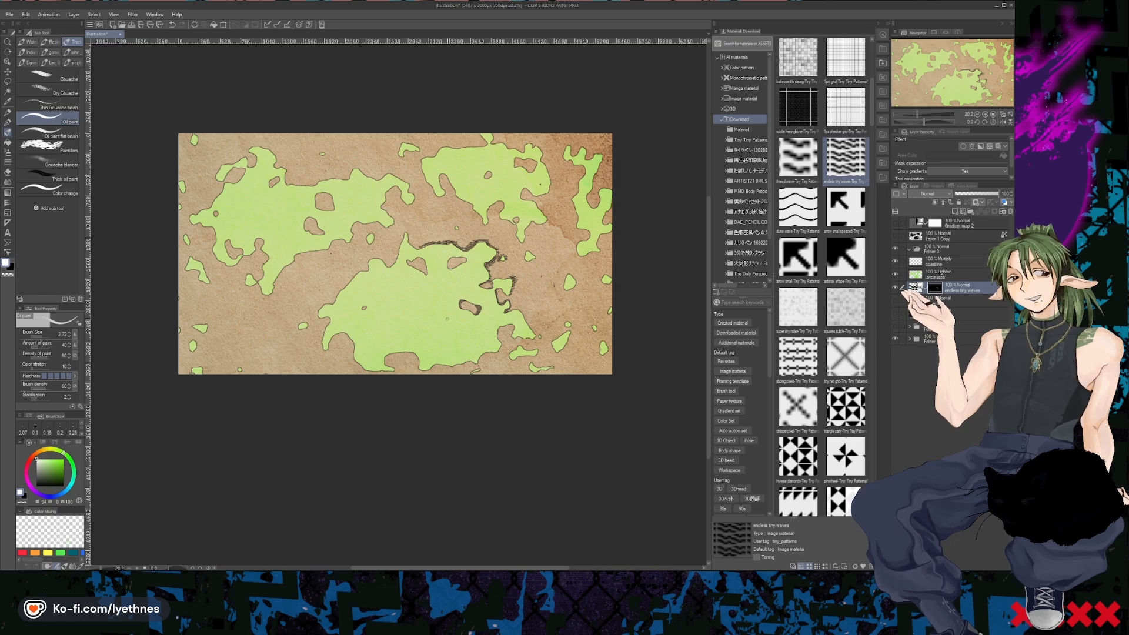
- Set the endless tiny waves layer's blending mode to Multiply and lower its opacity to 53%
drag(467, 275, 496, 236)
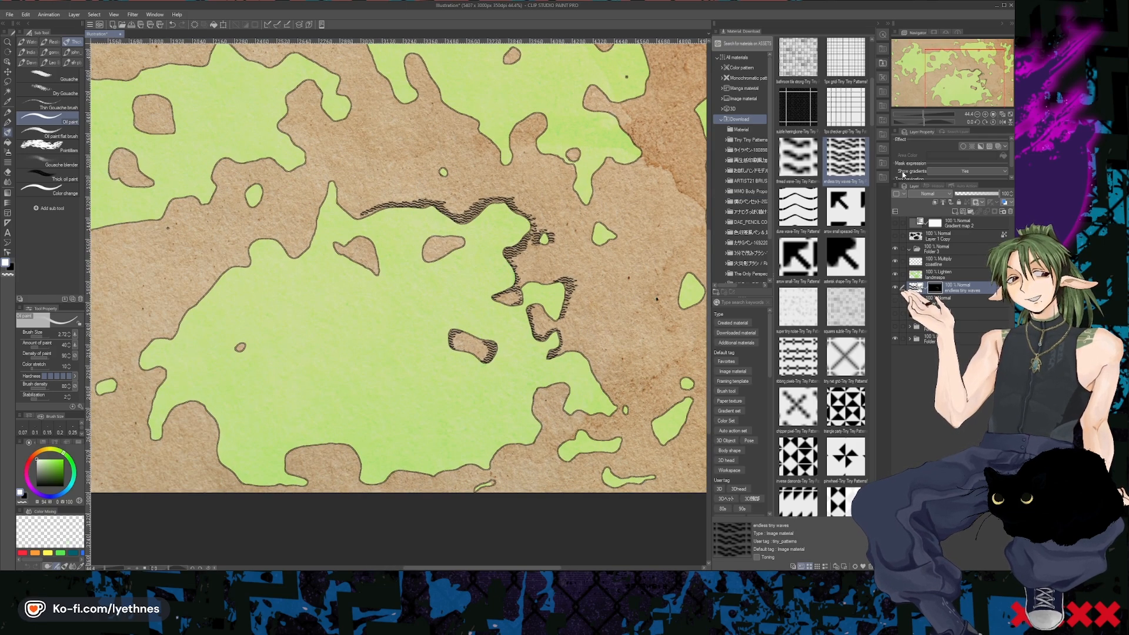
click(919, 196)
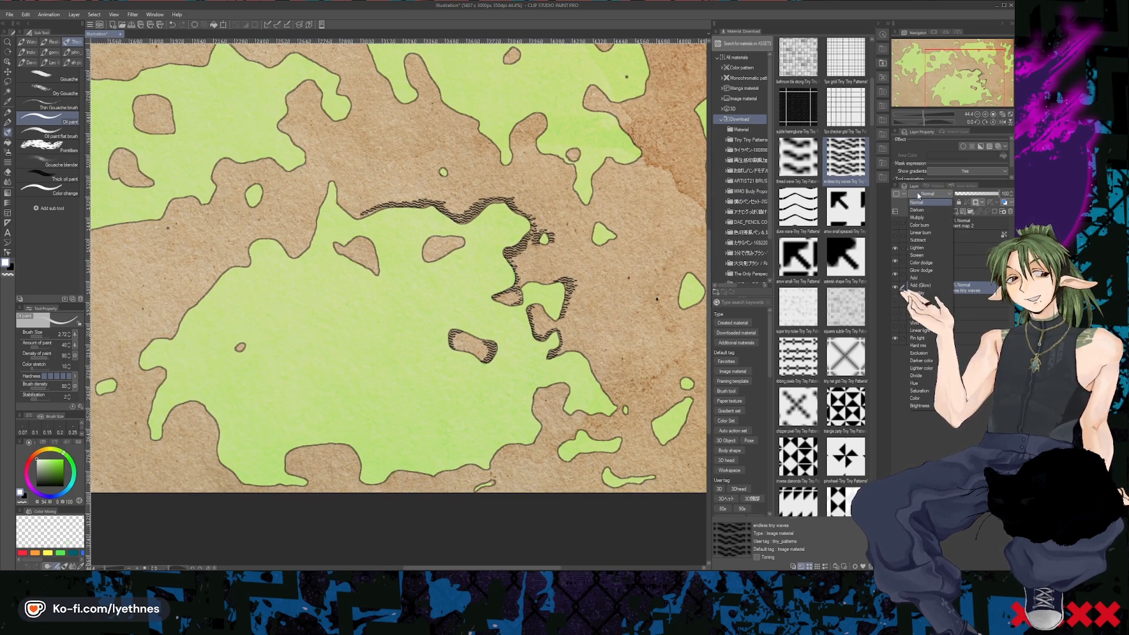
click(922, 223)
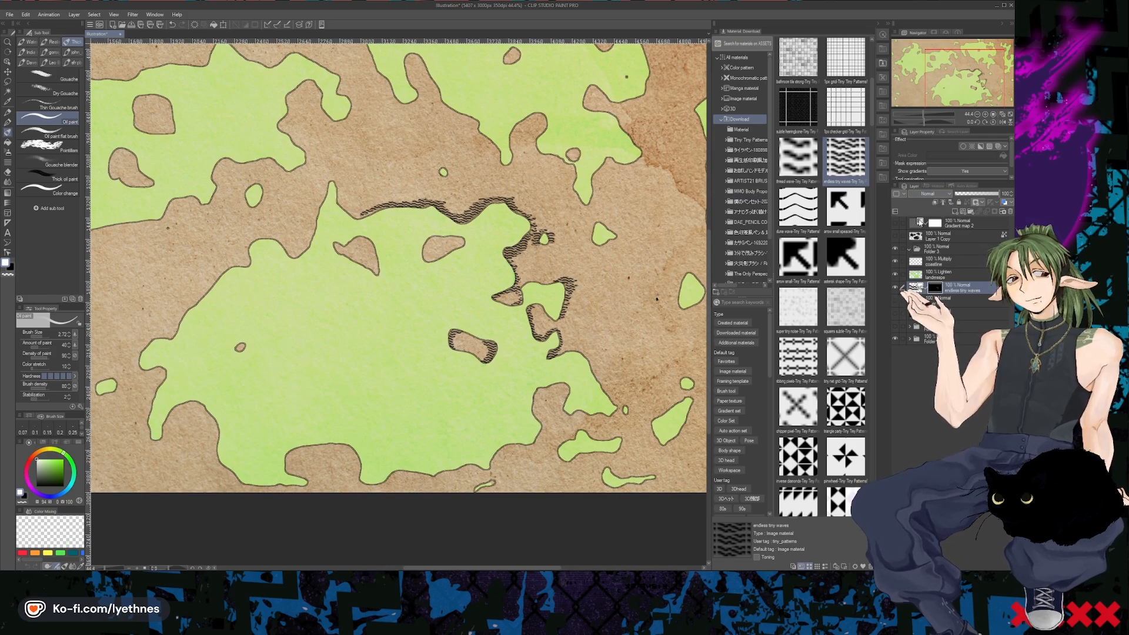
click(988, 194)
drag(988, 196, 980, 197)
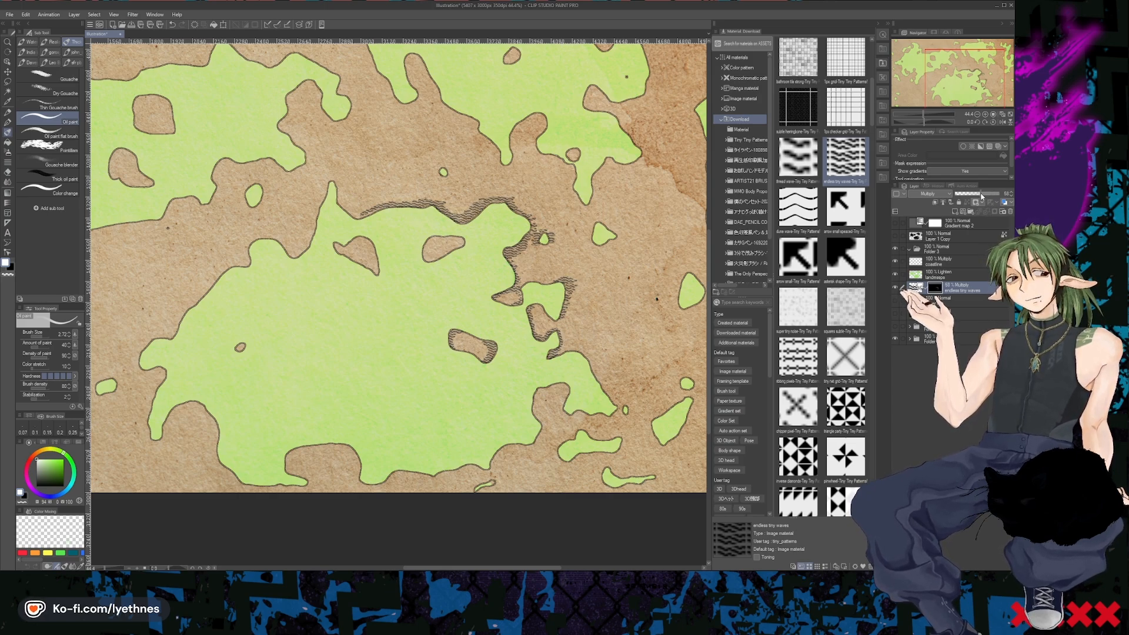
drag(981, 196, 980, 196)
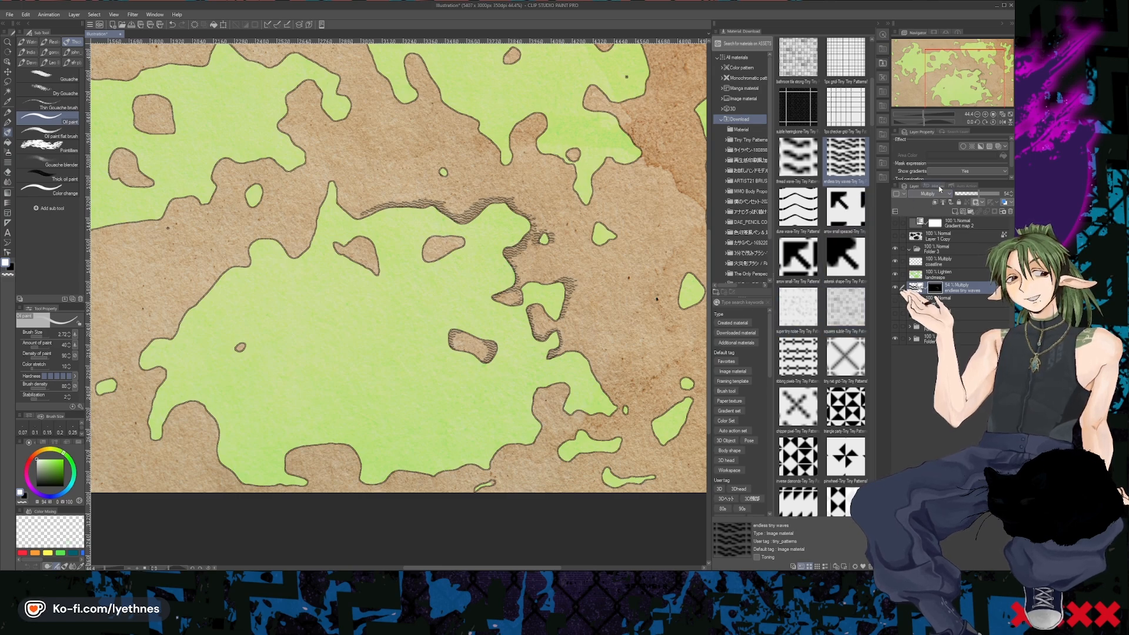
click(973, 194)
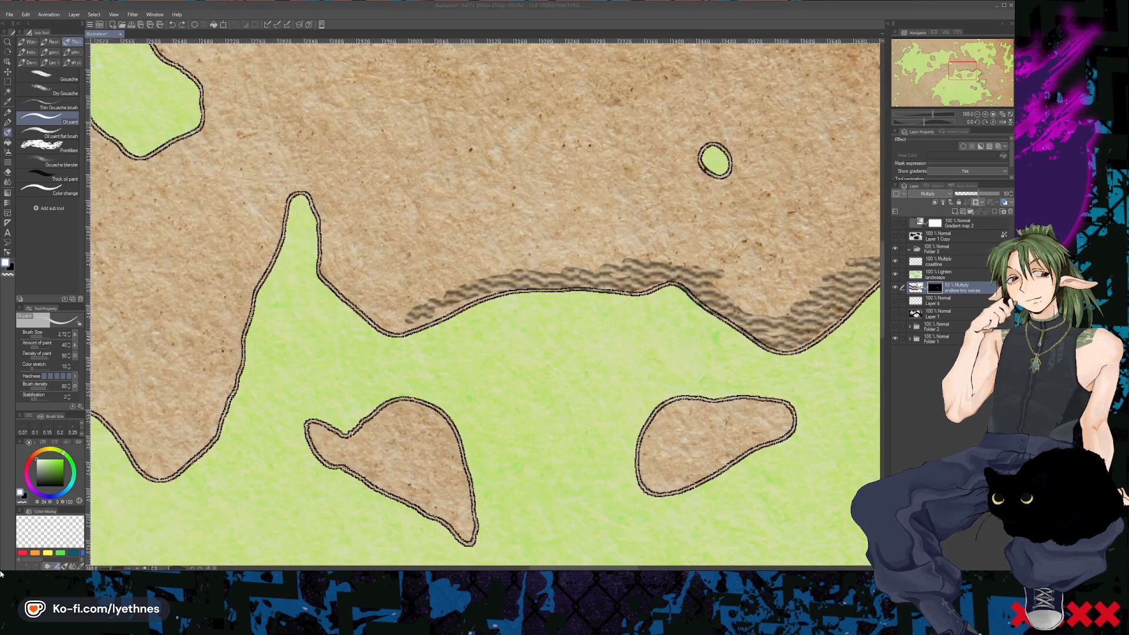
- Reveal waves on the mask around the narrow northern peninsula of the southern continent and in the bay west of it
mouse_move(340, 299)
mouse_down()
mouse_move(396, 313)
mouse_move(324, 259)
mouse_move(319, 214)
mouse_move(291, 185)
mouse_move(192, 451)
mouse_move(235, 344)
mouse_move(235, 299)
mouse_move(265, 199)
mouse_move(223, 368)
mouse_up()
mouse_move(166, 469)
mouse_down()
mouse_move(203, 430)
mouse_move(224, 350)
mouse_up()
drag(107, 413, 140, 448)
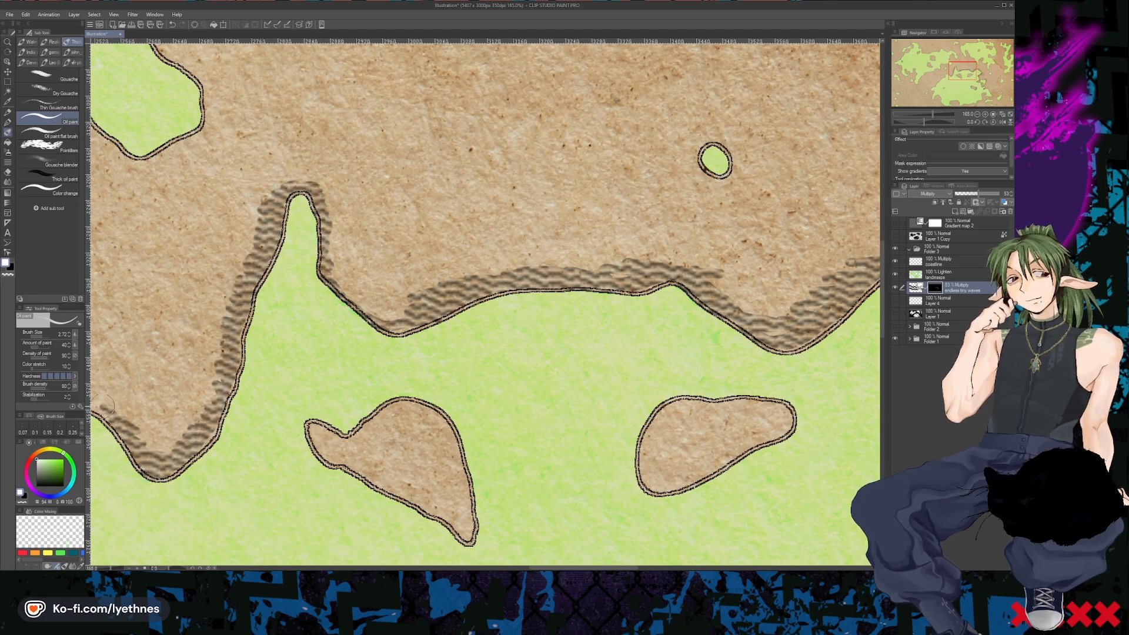
- Paint waves on the mask around the small island and along the western continent's eastern coast and peninsula
key(ctrl+minus)
mouse_move(187, 286)
mouse_down()
mouse_move(195, 227)
mouse_move(150, 276)
mouse_move(185, 285)
mouse_up()
mouse_move(254, 207)
mouse_down()
mouse_move(289, 204)
mouse_move(301, 142)
mouse_move(256, 115)
mouse_move(284, 139)
mouse_up()
mouse_move(360, 98)
mouse_down()
mouse_move(402, 79)
mouse_move(406, 50)
mouse_up()
drag(351, 92, 318, 55)
drag(372, 101, 342, 99)
drag(242, 92, 257, 46)
scroll(318, 247, down, 2)
drag(363, 272, 392, 289)
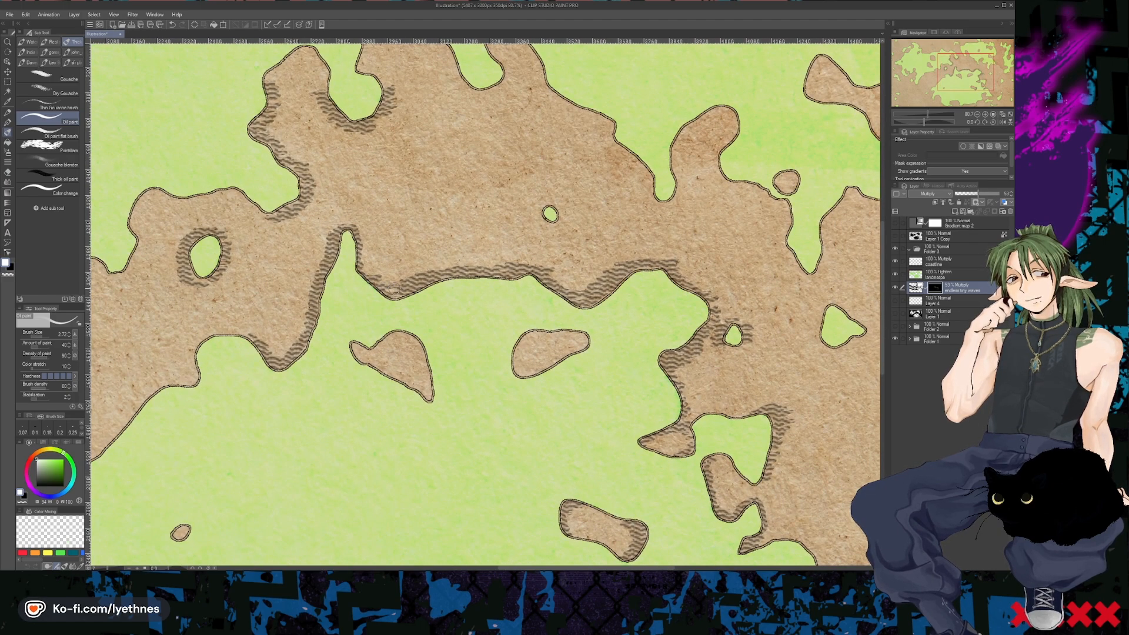
- Paint waves on the mask along the southern and lower western shores of the landmass at the map's eastern edge
drag(717, 311, 763, 274)
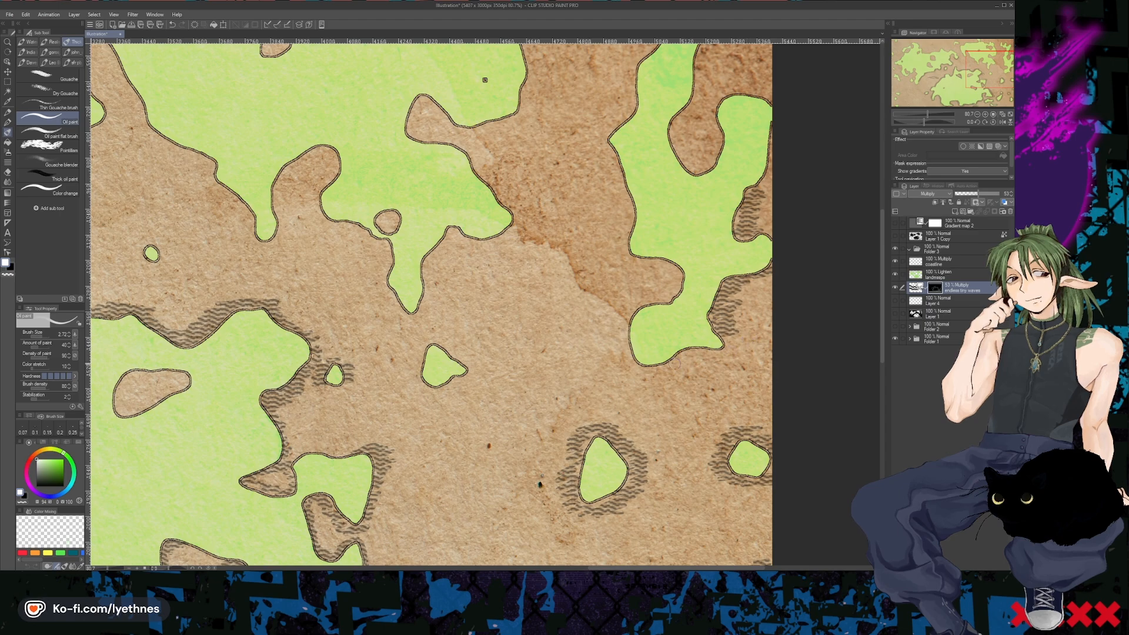
drag(644, 370, 732, 344)
drag(620, 317, 644, 371)
mouse_move(642, 263)
mouse_down()
mouse_move(673, 282)
mouse_move(637, 304)
mouse_up()
drag(629, 211, 624, 212)
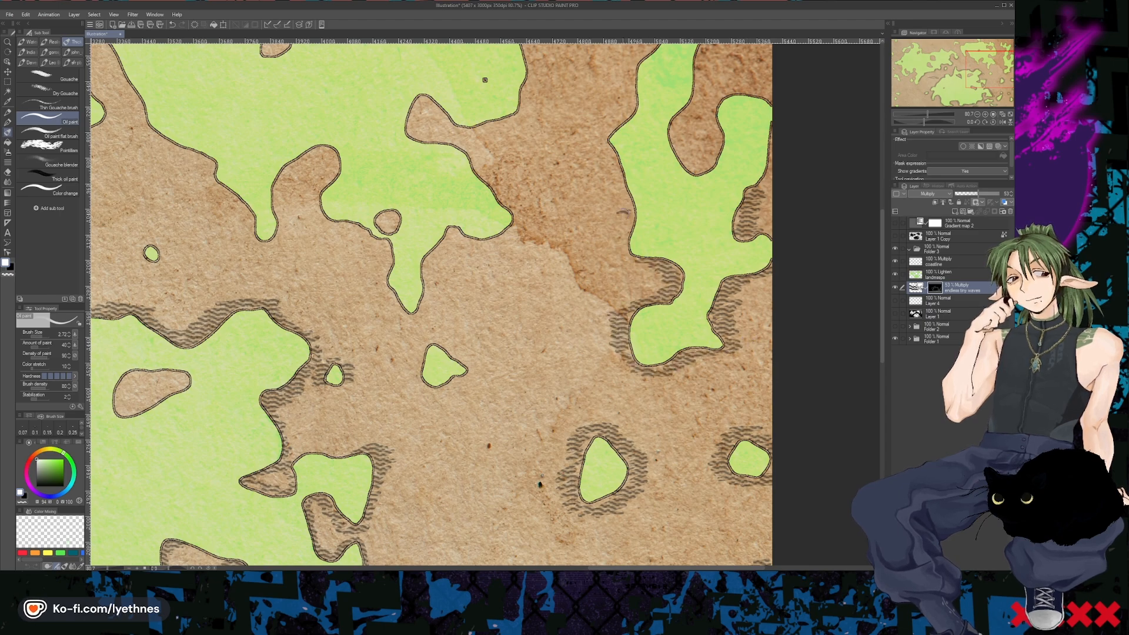
drag(485, 79, 485, 265)
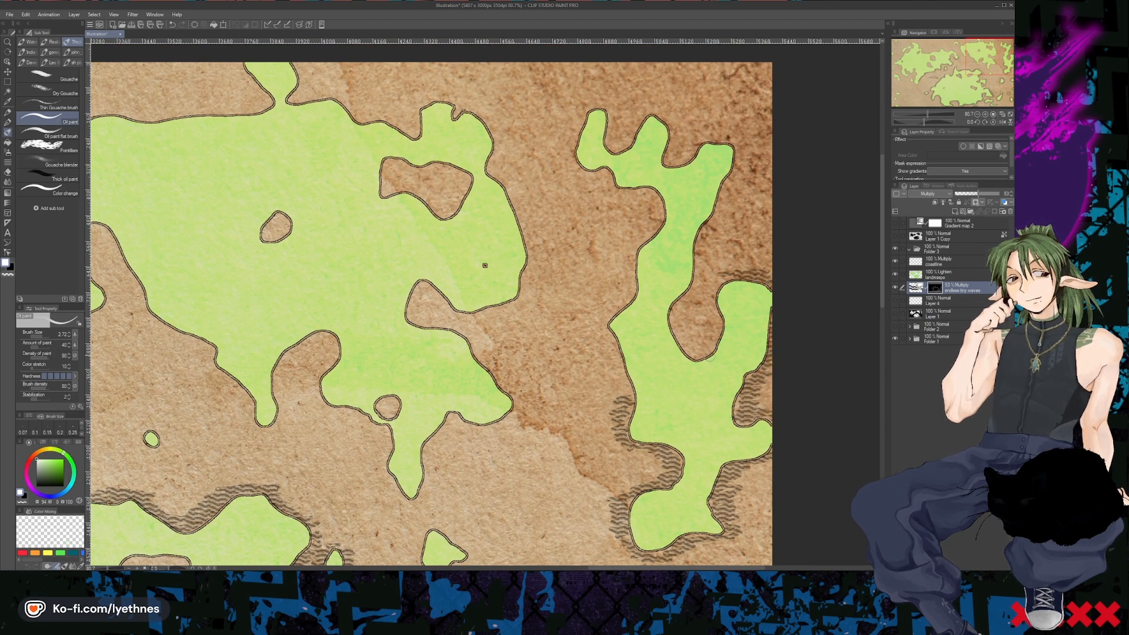
- Continue the wave strokes around the eastern landmass's inlet, northern fingers and remaining western coast
mouse_move(675, 320)
mouse_down()
mouse_move(711, 331)
mouse_move(721, 280)
mouse_up()
mouse_move(676, 313)
mouse_down()
mouse_move(738, 149)
mouse_move(672, 158)
mouse_move(655, 111)
mouse_move(628, 139)
mouse_move(598, 104)
mouse_move(578, 175)
mouse_move(568, 141)
mouse_up()
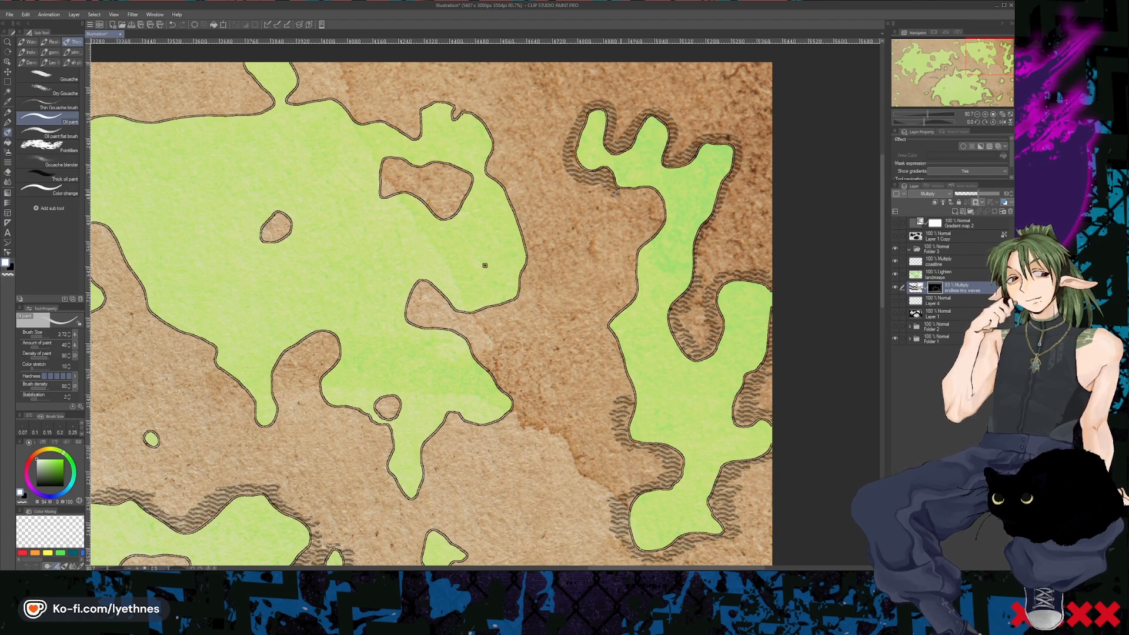
mouse_move(615, 194)
mouse_down()
mouse_move(657, 220)
mouse_move(633, 244)
mouse_move(625, 297)
mouse_up()
mouse_move(701, 264)
mouse_down()
mouse_move(740, 151)
mouse_move(680, 146)
mouse_move(626, 104)
mouse_move(571, 154)
mouse_up()
drag(618, 308, 628, 423)
mouse_move(623, 379)
mouse_down()
mouse_move(602, 334)
mouse_move(614, 397)
mouse_up()
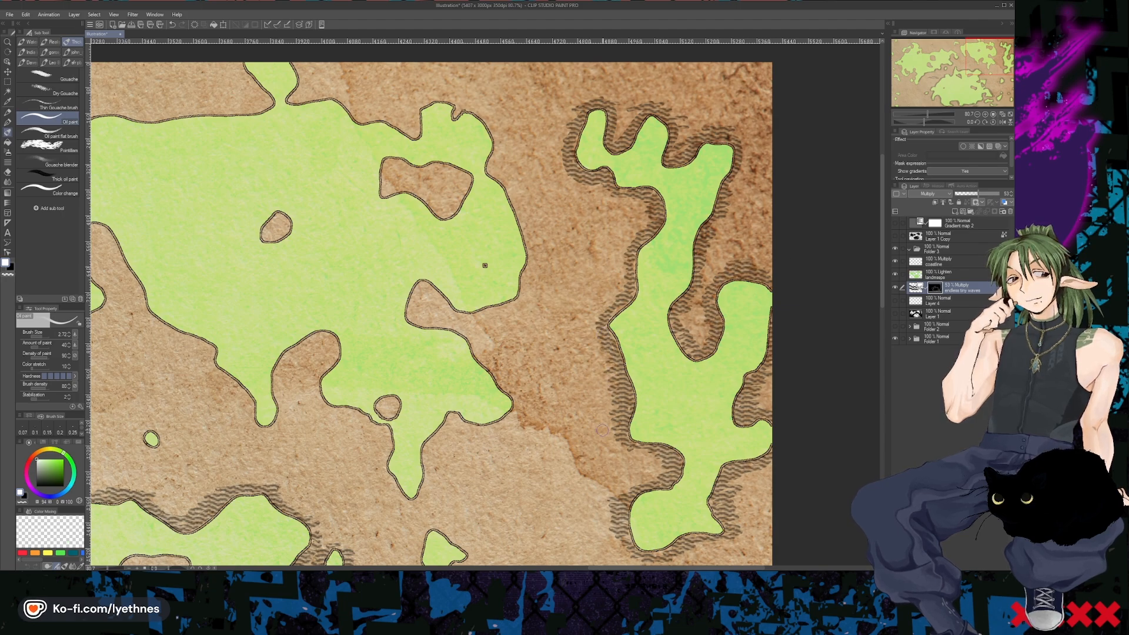
- Reveal waves inside the northeastern continent's lakes and along its southern bays and peninsulas
mouse_move(466, 181)
mouse_down()
mouse_move(388, 164)
mouse_move(443, 210)
mouse_move(462, 176)
mouse_up()
mouse_move(410, 283)
mouse_down()
mouse_move(509, 386)
mouse_move(452, 421)
mouse_move(461, 431)
mouse_move(446, 424)
mouse_move(422, 495)
mouse_move(396, 490)
mouse_move(376, 427)
mouse_move(390, 405)
mouse_move(343, 414)
mouse_move(315, 378)
mouse_move(320, 361)
mouse_move(288, 347)
mouse_move(285, 408)
mouse_up()
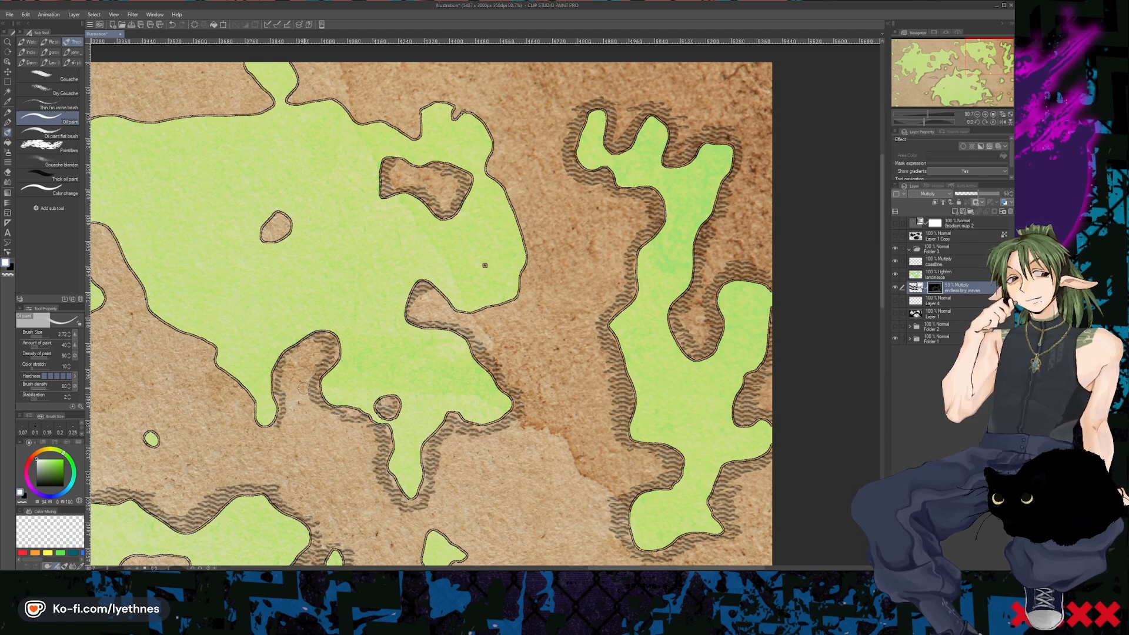
drag(325, 361, 285, 356)
drag(275, 431, 213, 360)
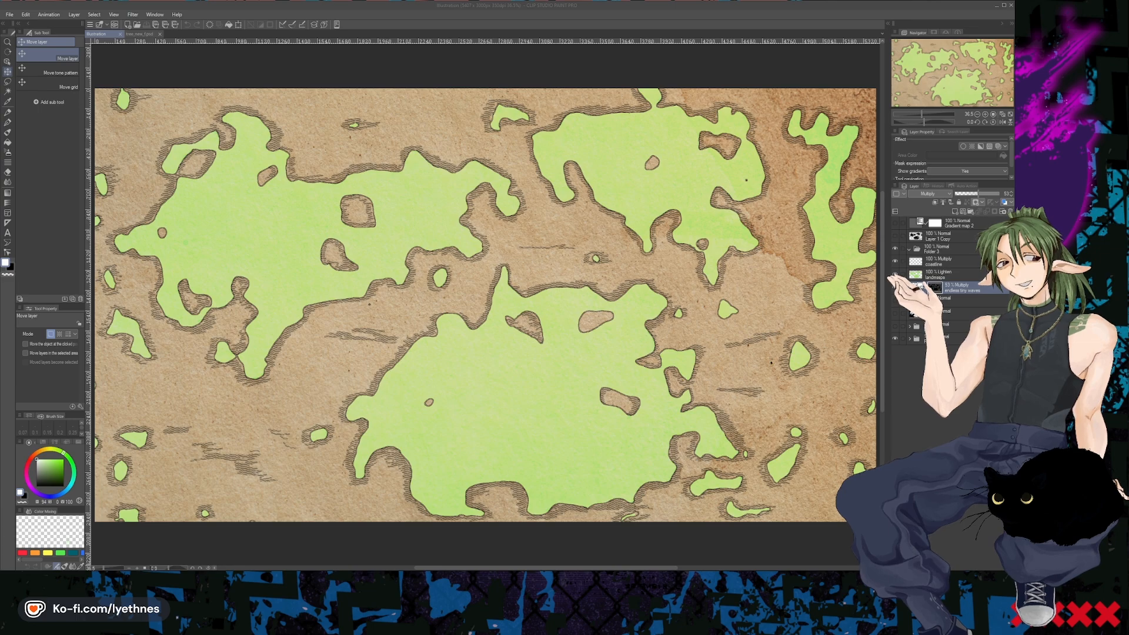
- Copy the tree clump from tree_new_1.psd into the map and move it onto the western continent
click(141, 34)
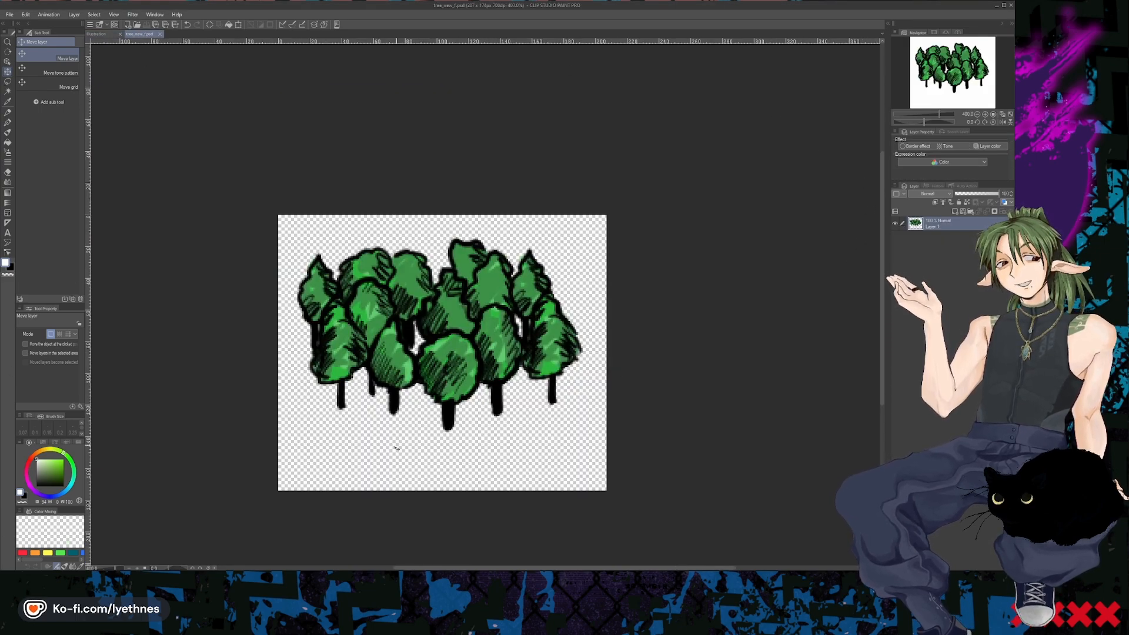
drag(534, 518, 532, 520)
key(ctrl+a)
click(99, 34)
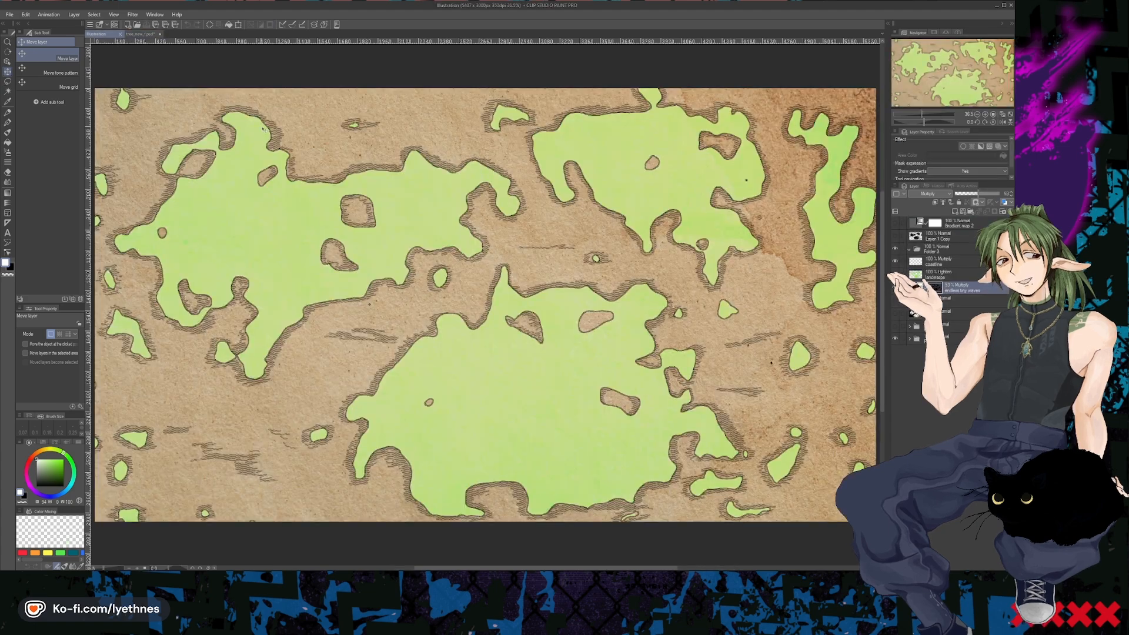
key(ctrl+v)
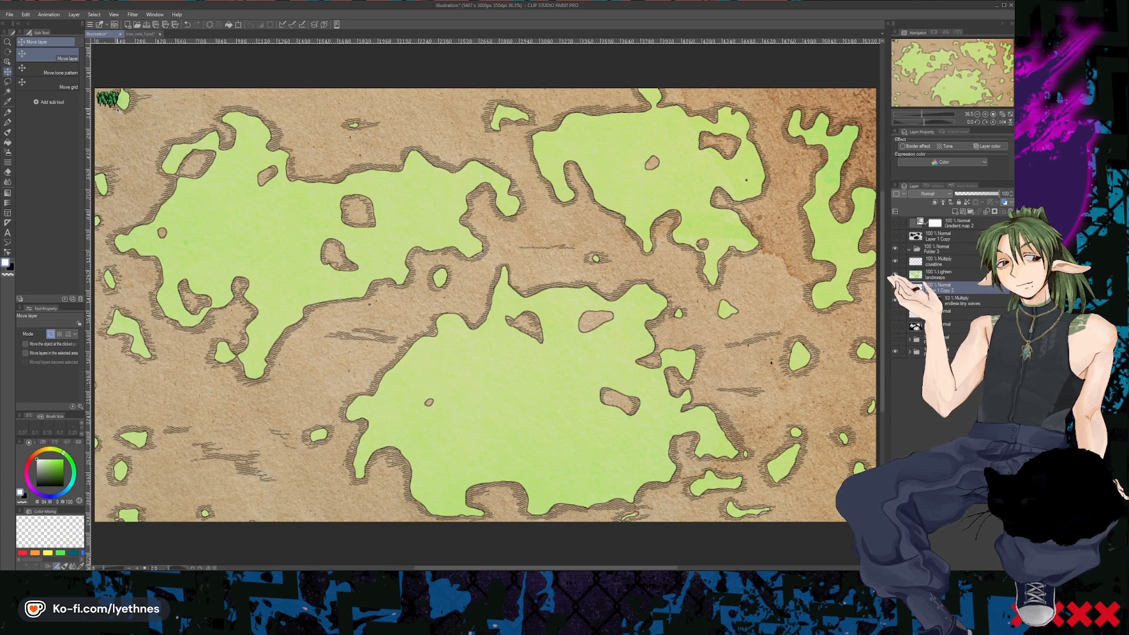
click(7, 72)
drag(126, 126, 281, 213)
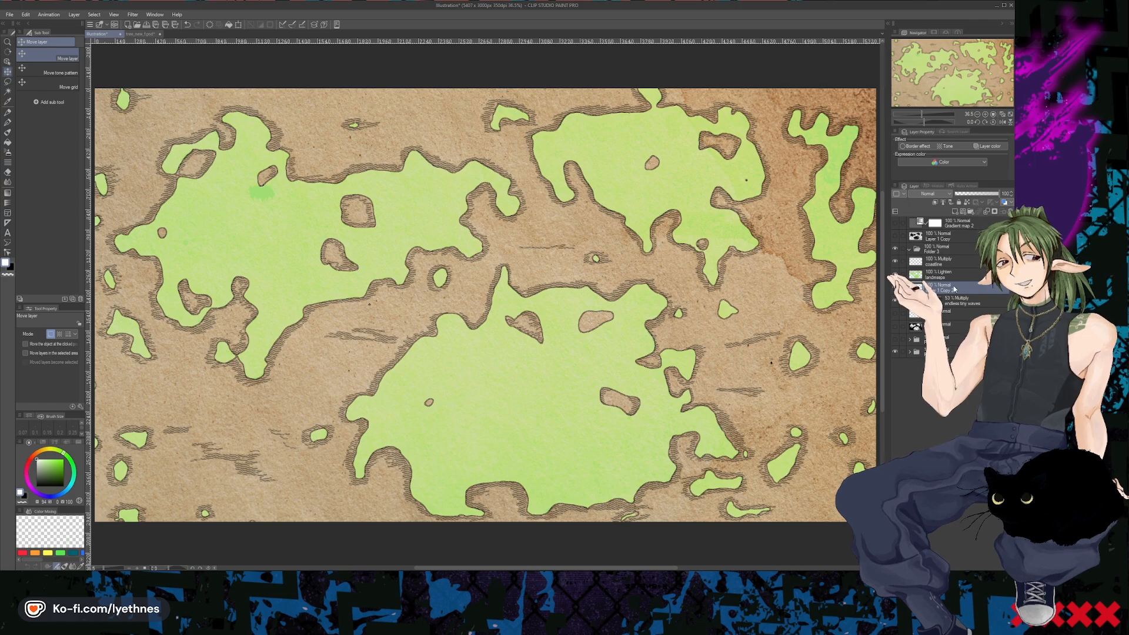
- Move the pasted tree layer to the top of the layer stack and place it in a new folder
drag(950, 223, 951, 220)
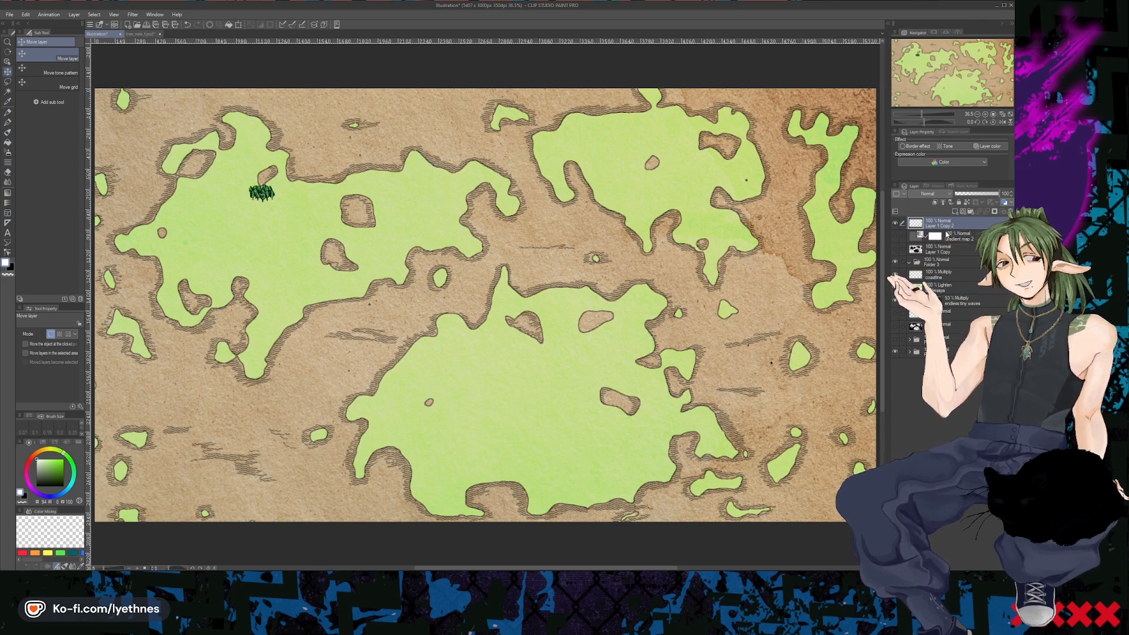
click(959, 236)
click(972, 224)
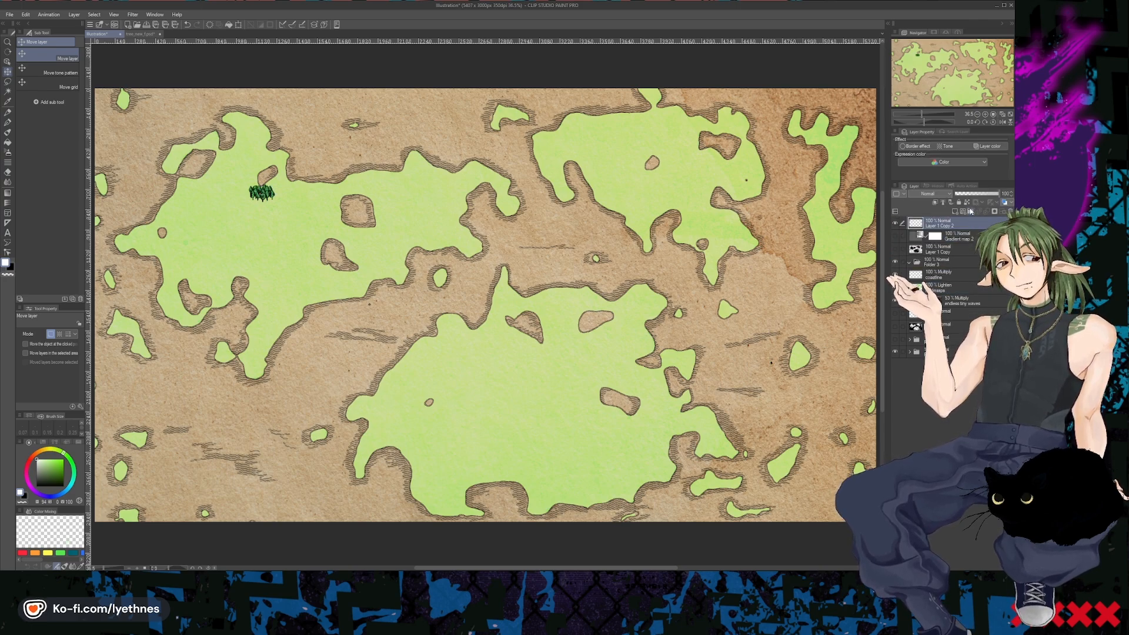
click(971, 211)
drag(964, 241, 962, 226)
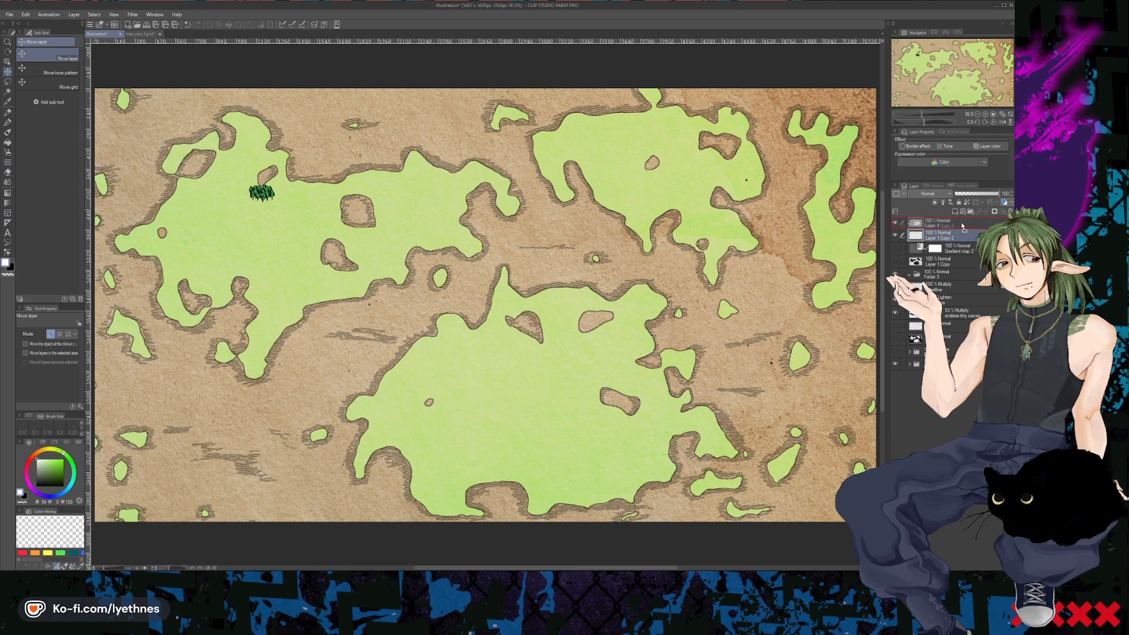
- Duplicate the tree clump several times and arrange the copies into two forests on the western continent
drag(269, 198, 207, 313)
key(ctrl+c)
key(ctrl+v)
key(ctrl+c)
key(ctrl+v)
key(ctrl+v)
key(ctrl+v)
key(ctrl+v)
drag(258, 230, 230, 349)
drag(173, 295, 159, 306)
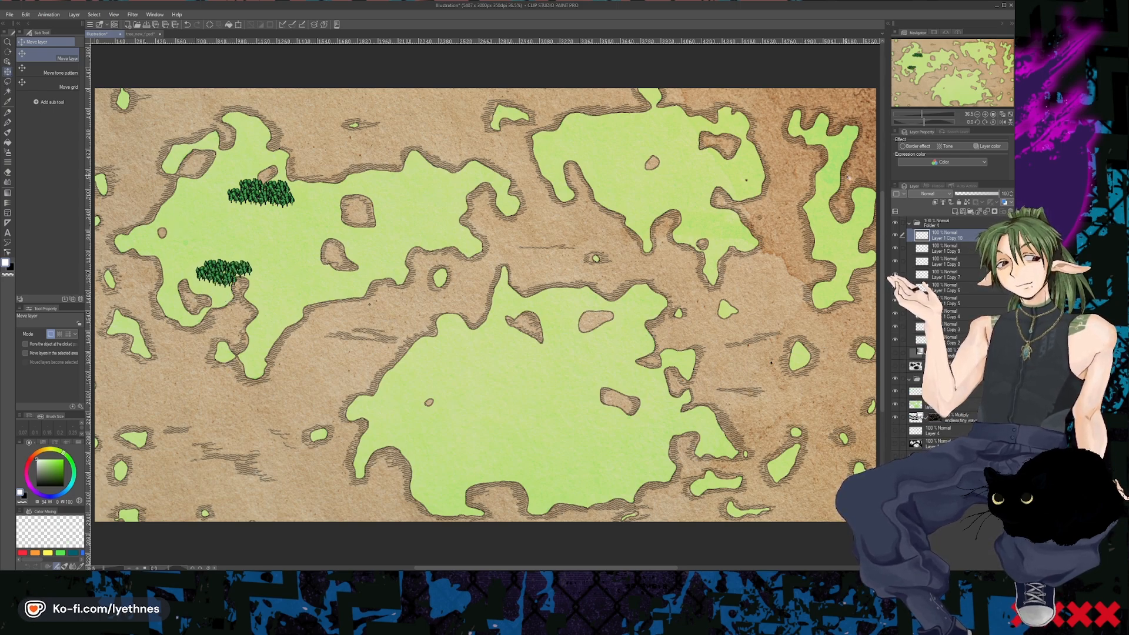
- Dismiss the file format error and open town.psd to view the house artwork up close
drag(810, 436, 596, 345)
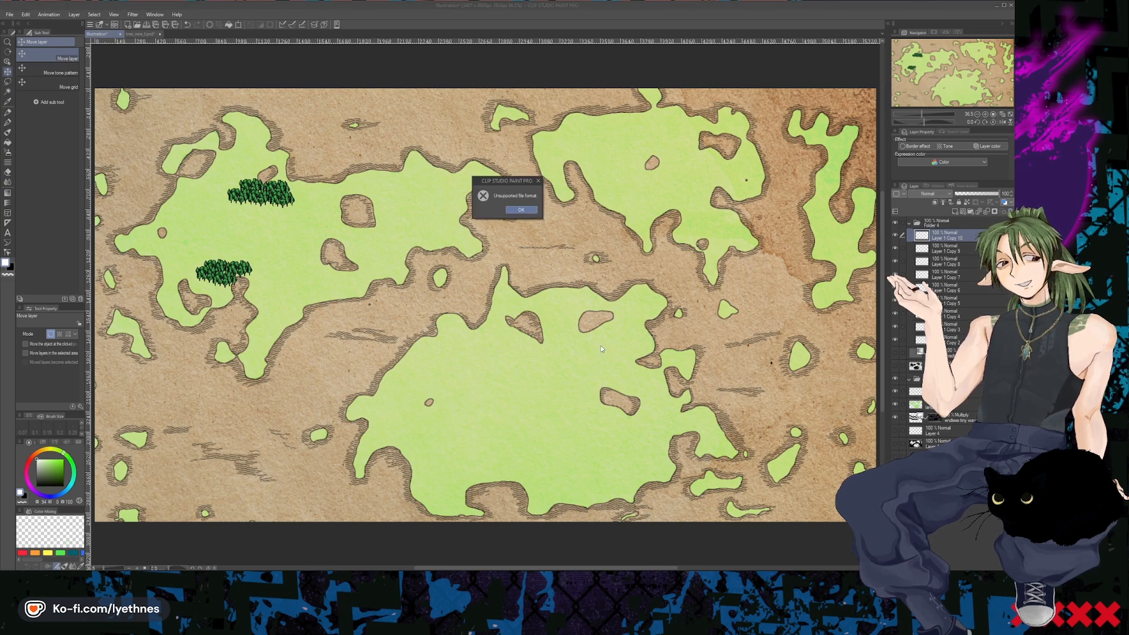
click(528, 211)
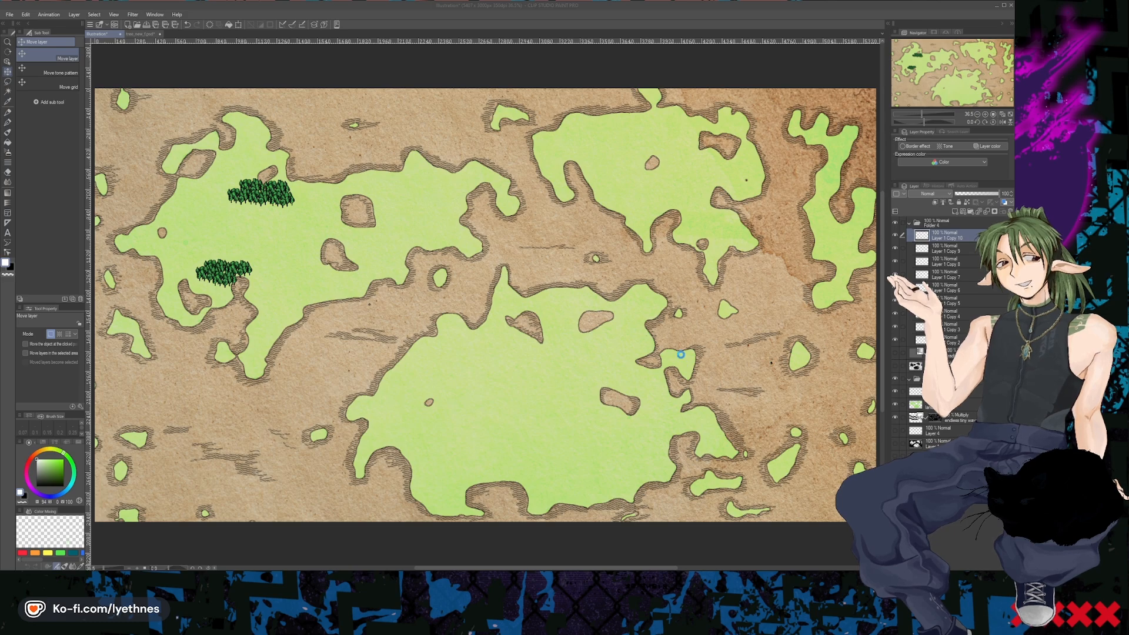
click(522, 210)
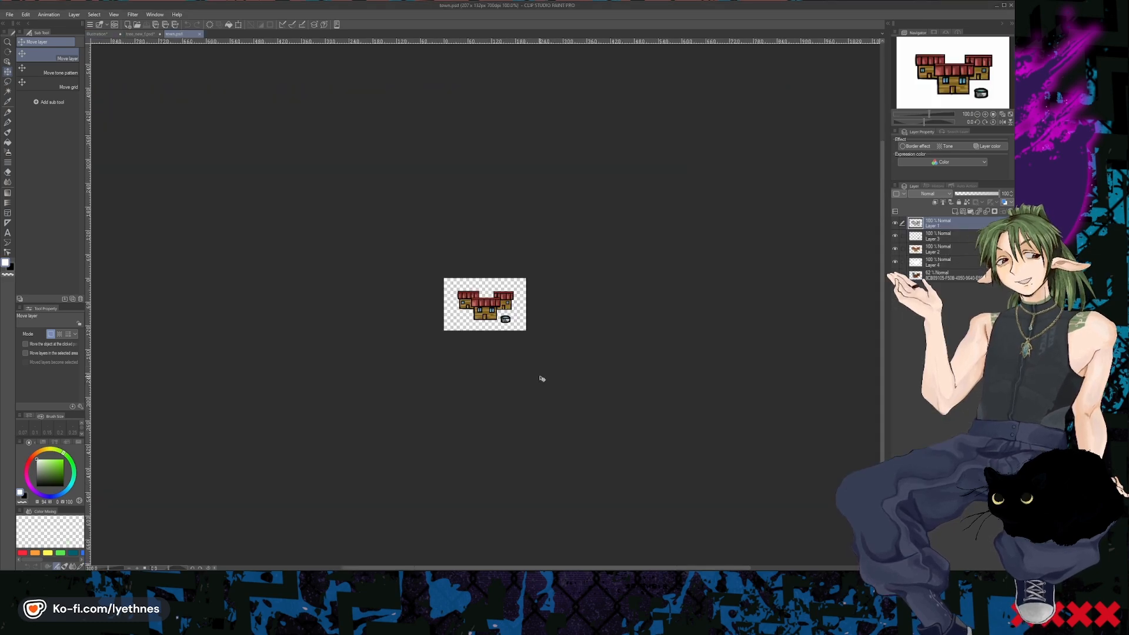
scroll(478, 295, up, 12)
scroll(555, 285, down, 1)
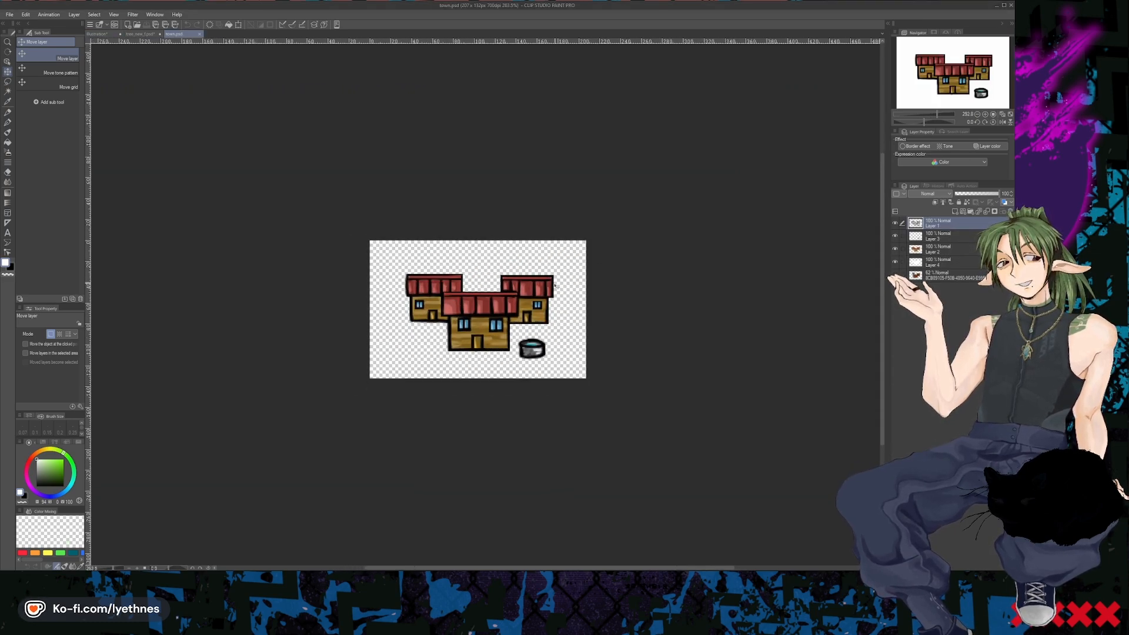
- Merge all the layers of town.psd, including the sketch layer, into a single layer
scroll(398, 333, up, 2)
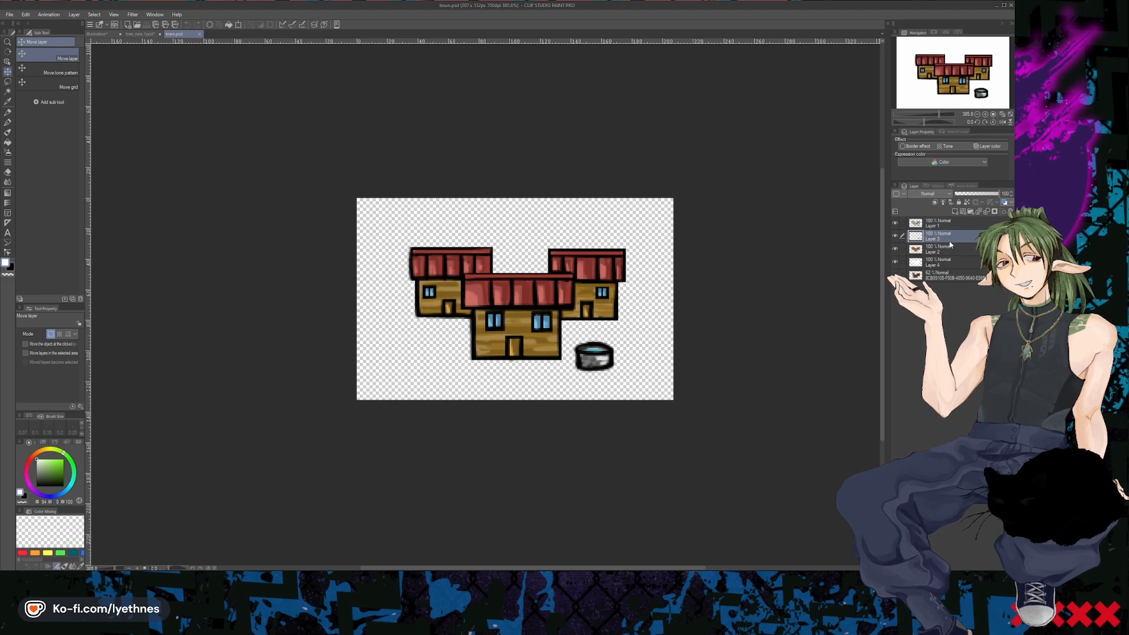
click(941, 224)
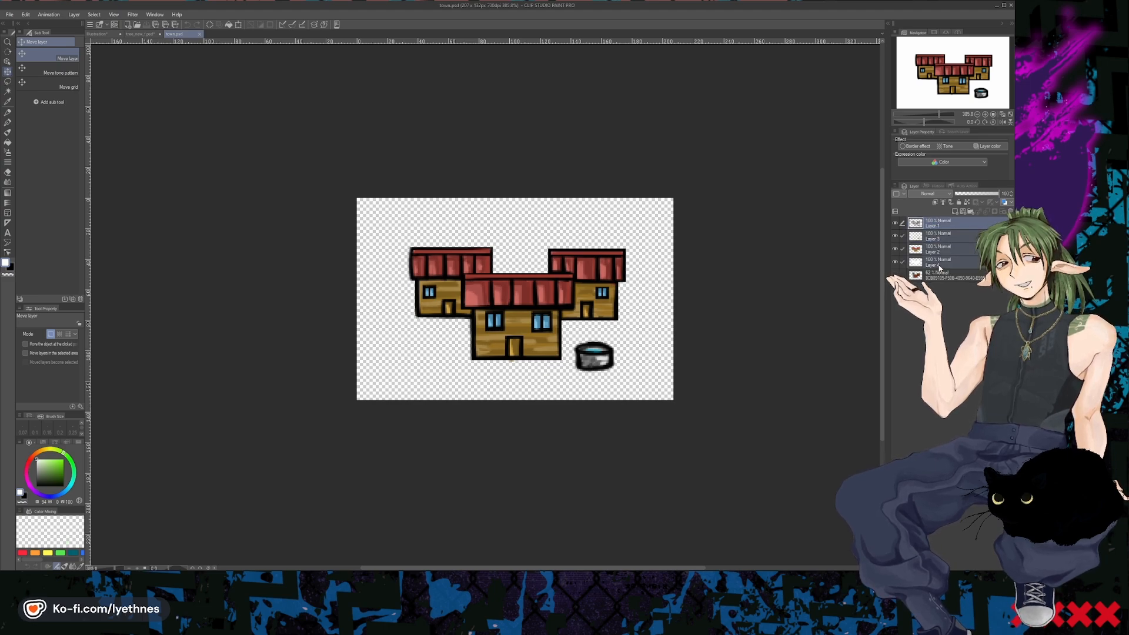
right_click(942, 275)
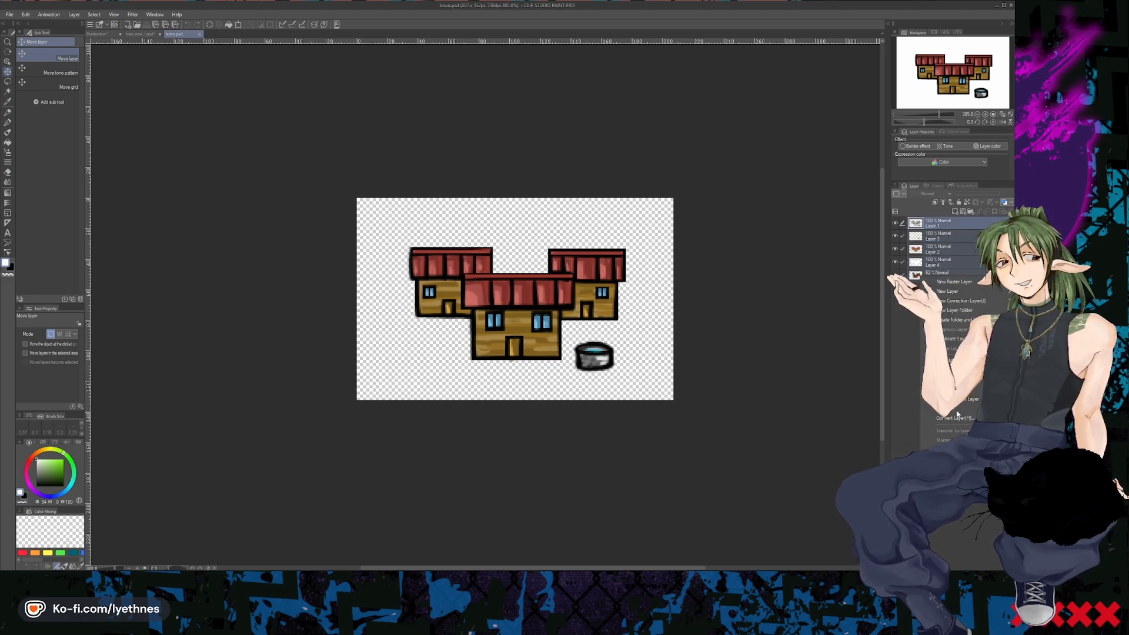
click(957, 449)
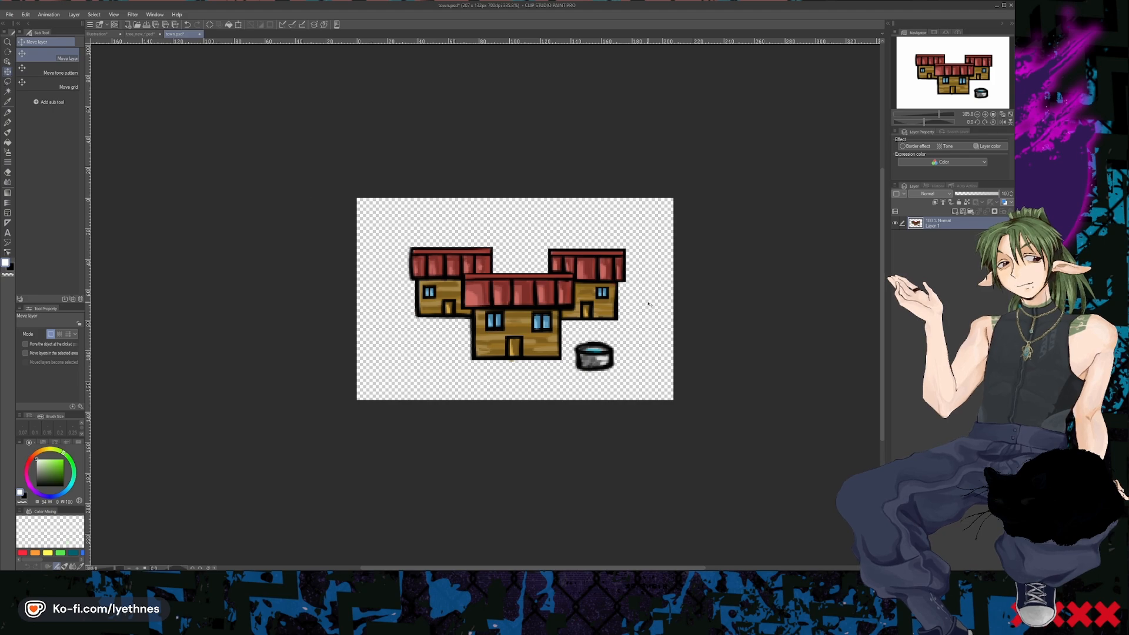
- Copy the merged town artwork into the map illustration and place it between the two forests on the western continent
key(ctrl+a)
key(ctrl+c)
key(ctrl+v)
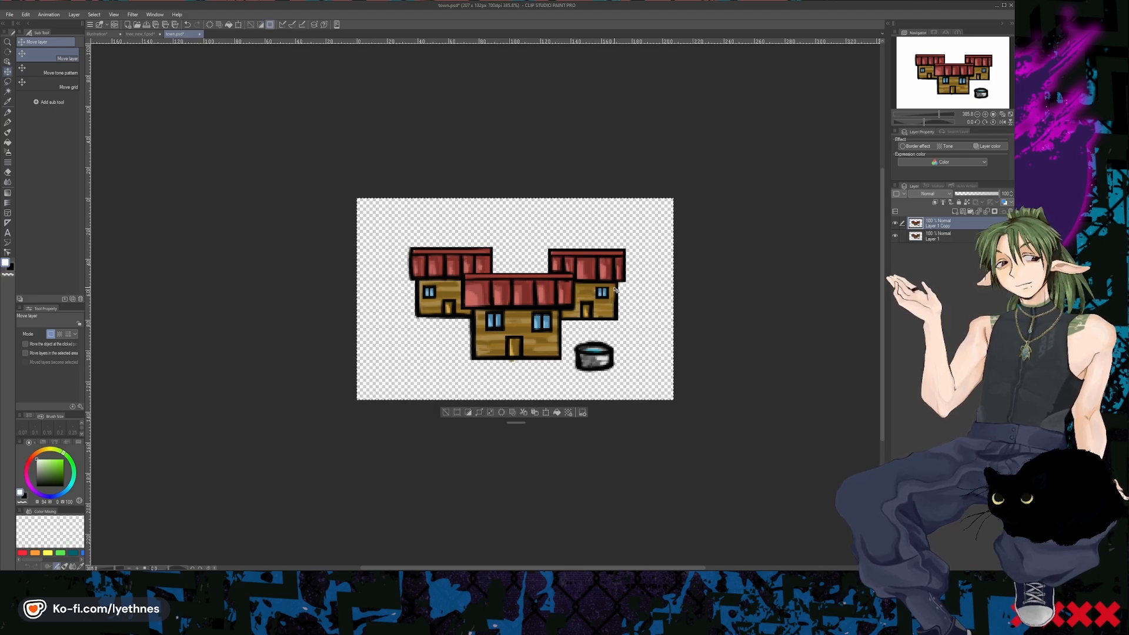
key(ctrl+z)
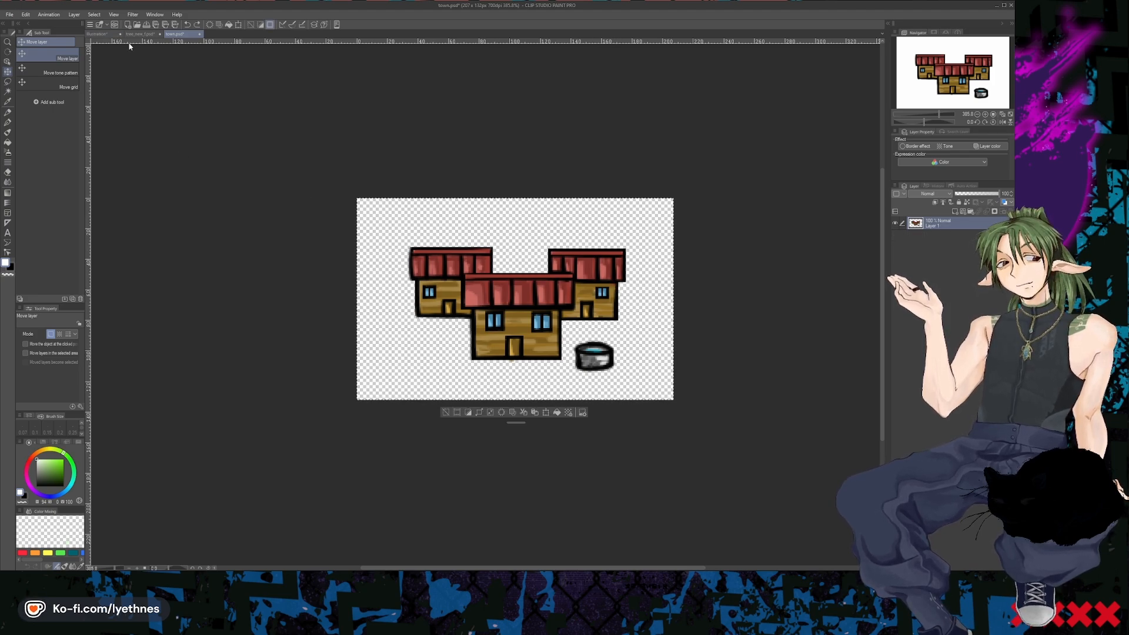
click(99, 34)
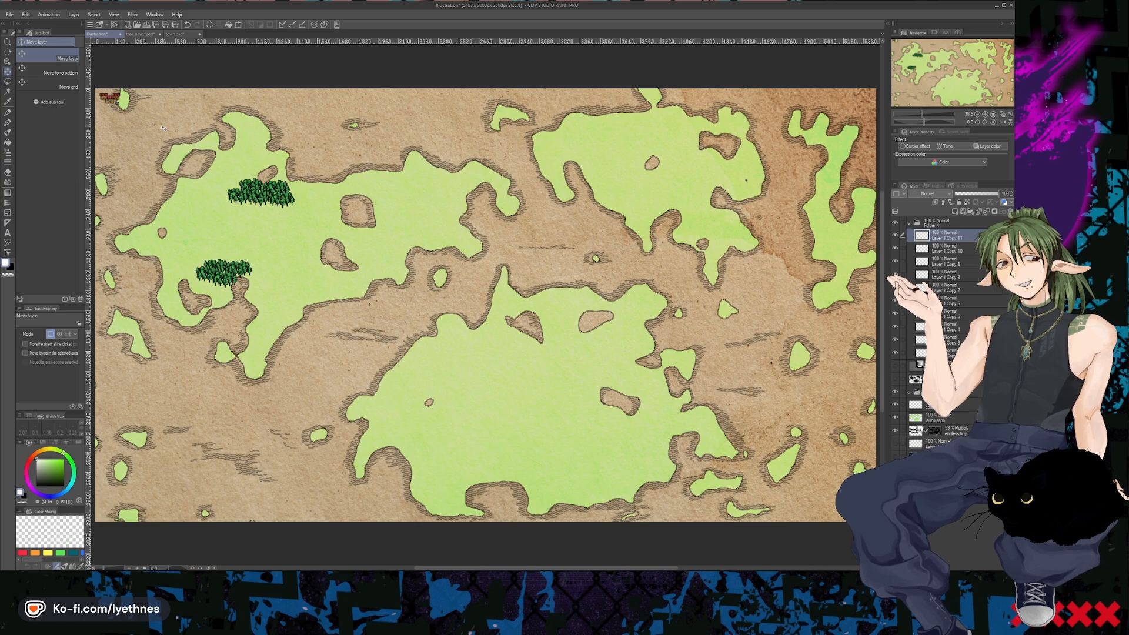
drag(116, 112, 265, 248)
scroll(251, 223, up, 5)
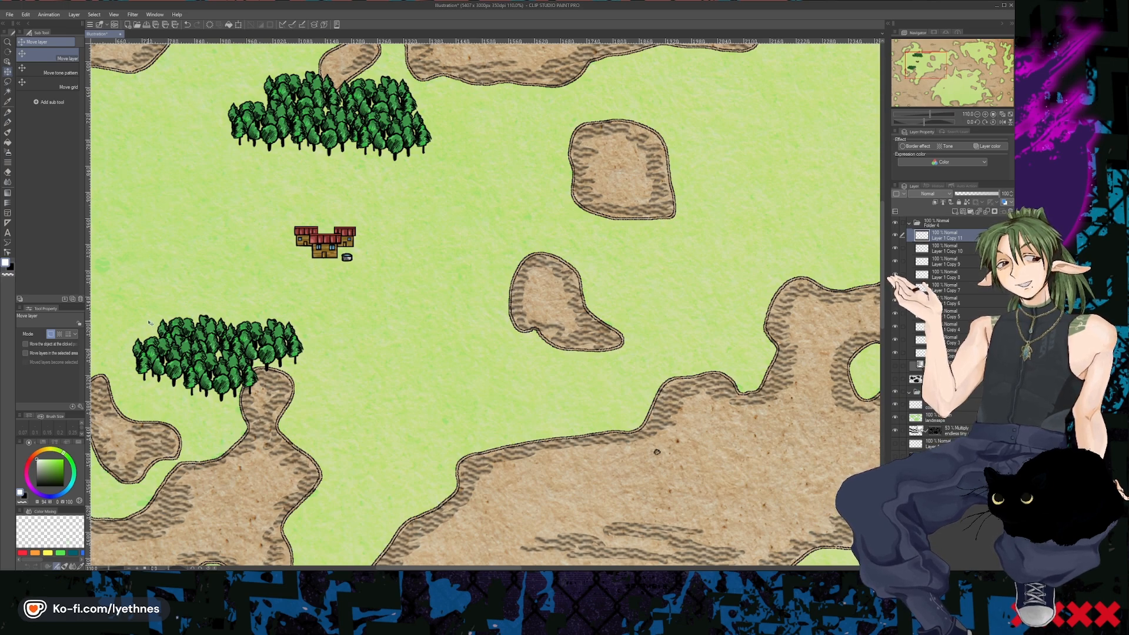
- Add the text label HAMLET in black and position it just above the town houses
click(7, 233)
click(345, 238)
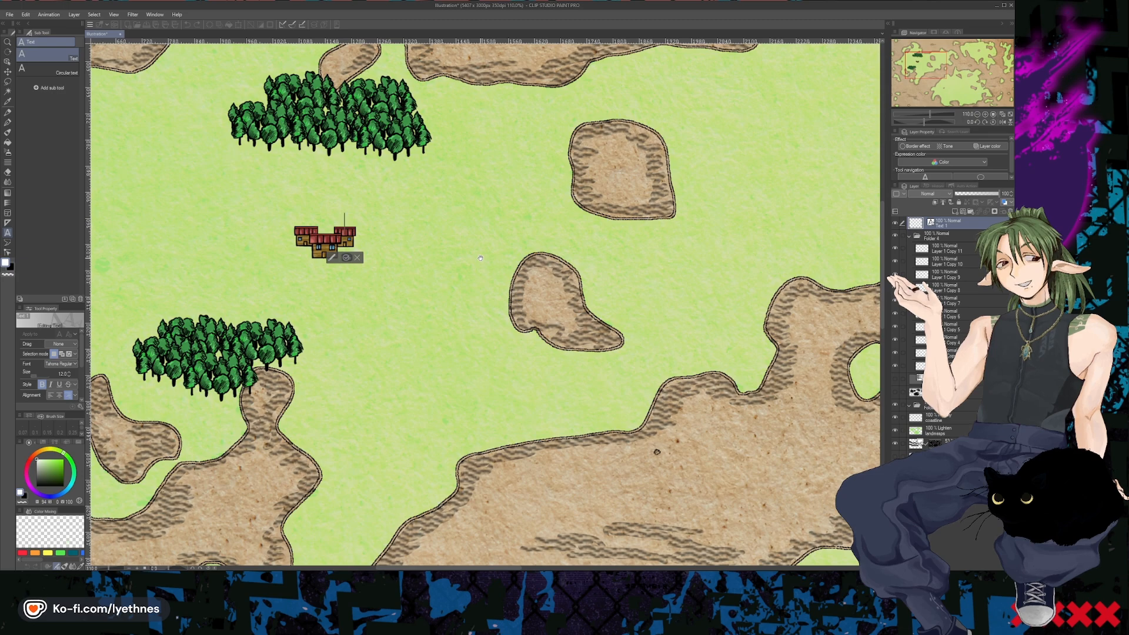
text(HAMLET)
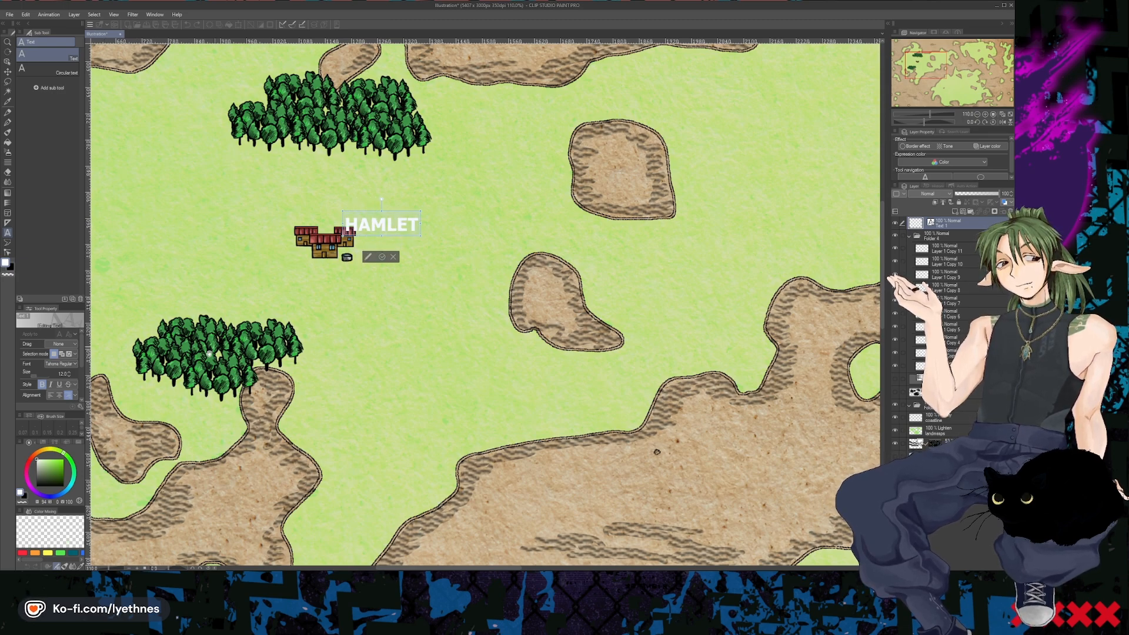
drag(39, 468, 35, 487)
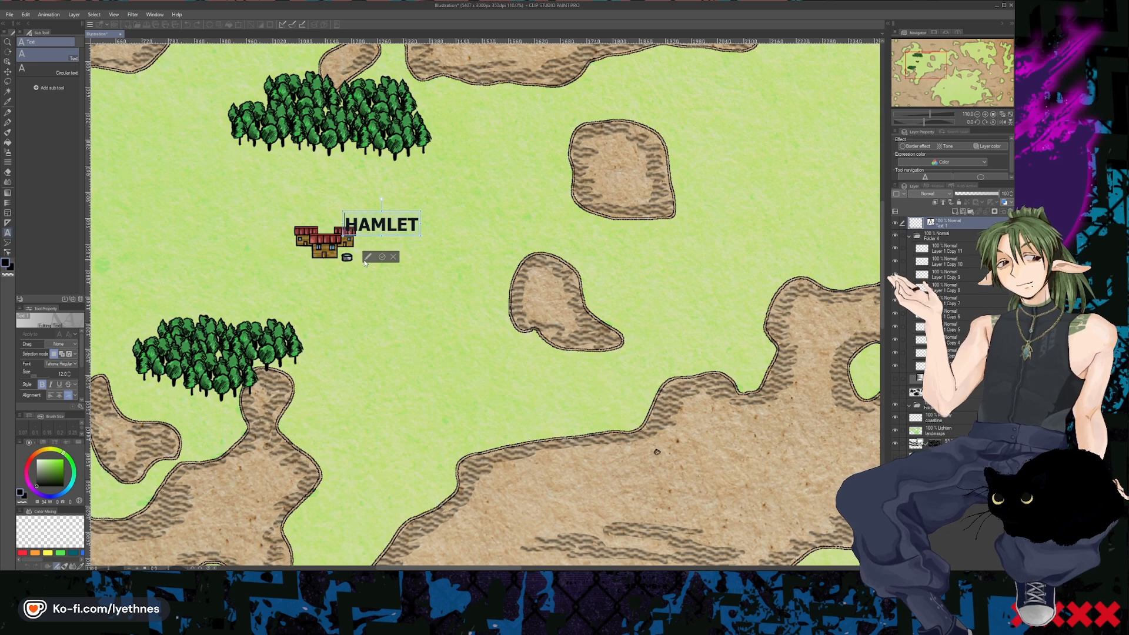
key(k)
drag(390, 232, 341, 216)
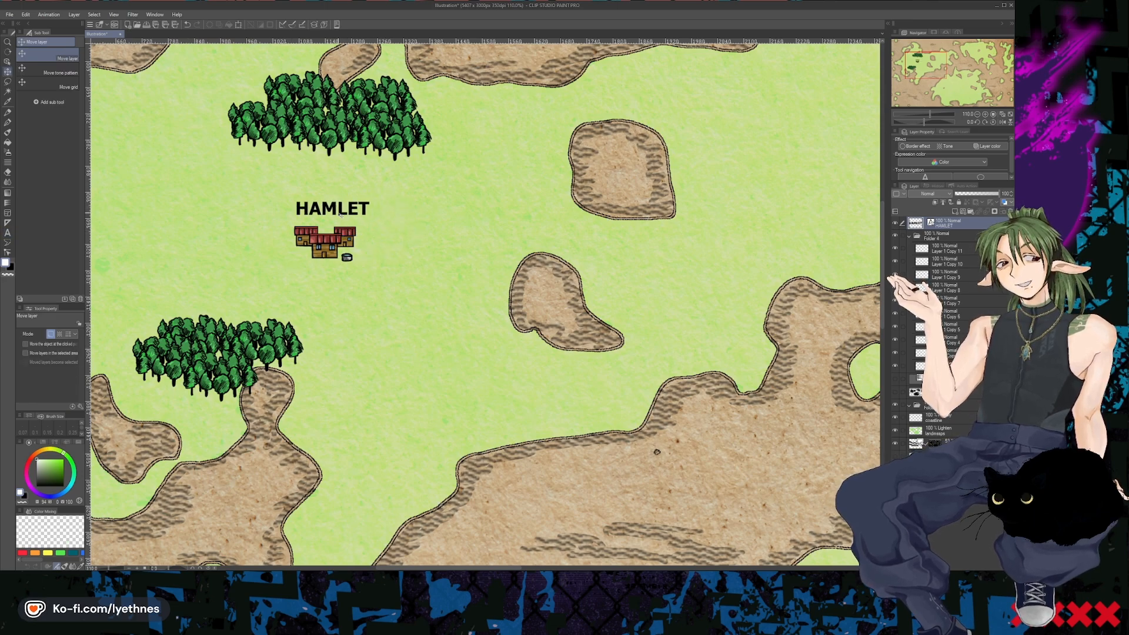
- Change the HAMLET label's font to a classical serif typeface and commit the text edit
click(8, 232)
click(331, 208)
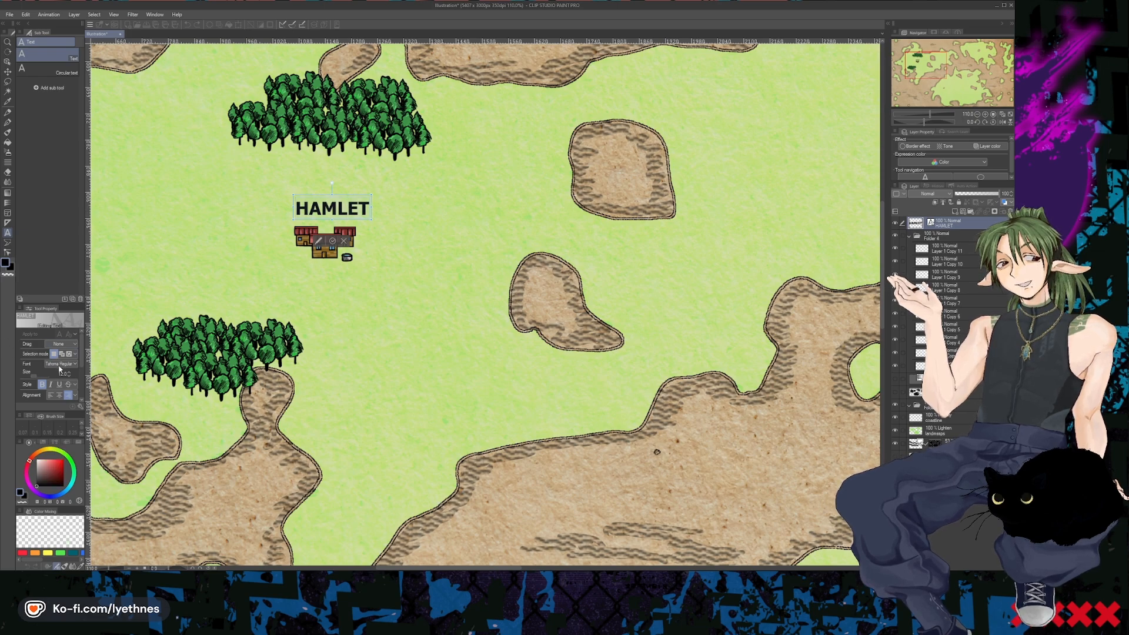
click(59, 366)
click(44, 389)
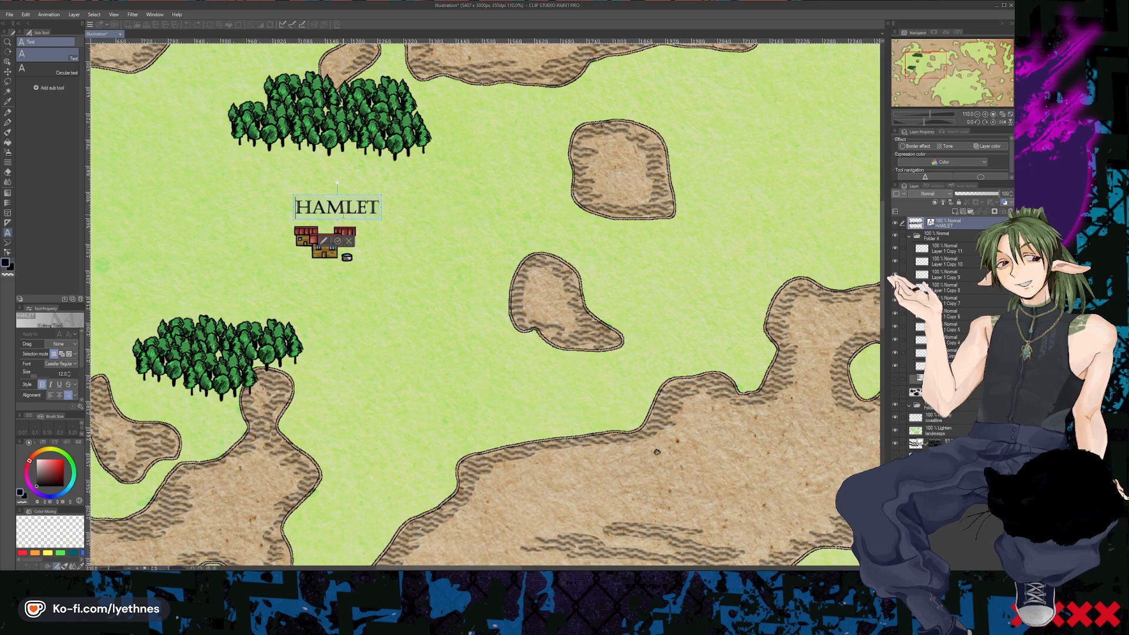
click(337, 241)
click(424, 316)
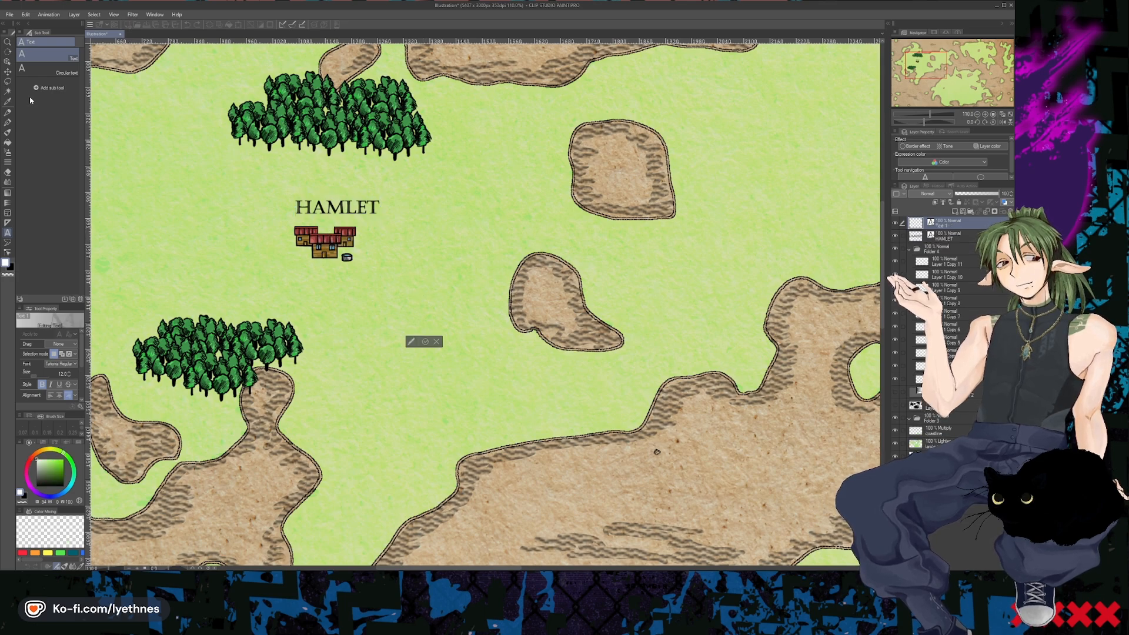
- Nudge the HAMLET label slightly down toward the town houses
click(7, 71)
scroll(329, 188, down, 5)
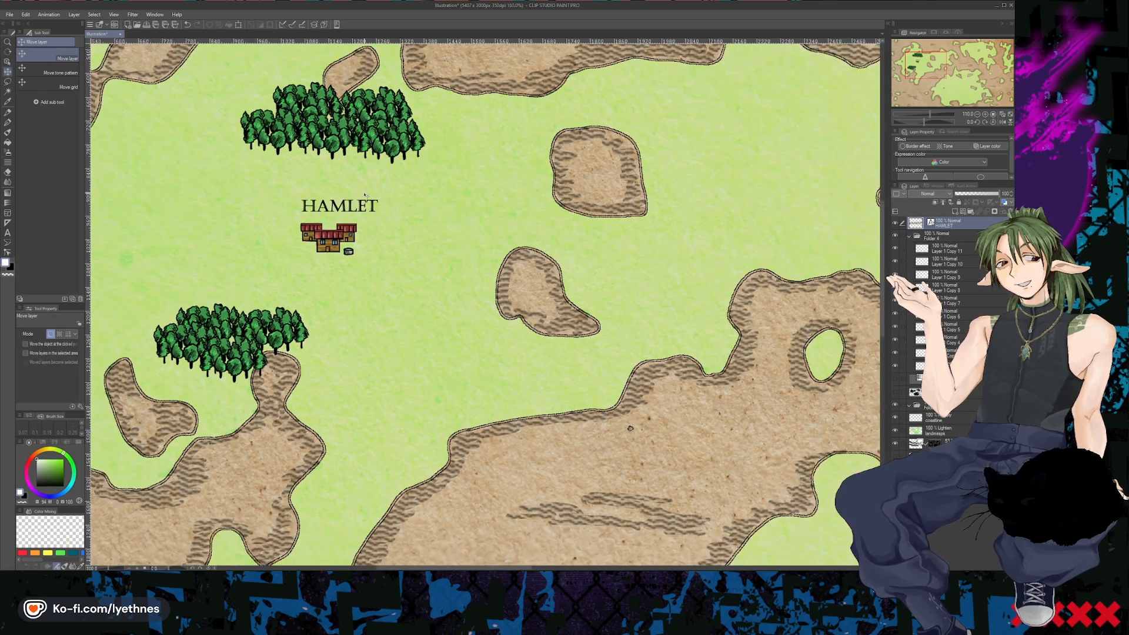
drag(323, 192, 324, 195)
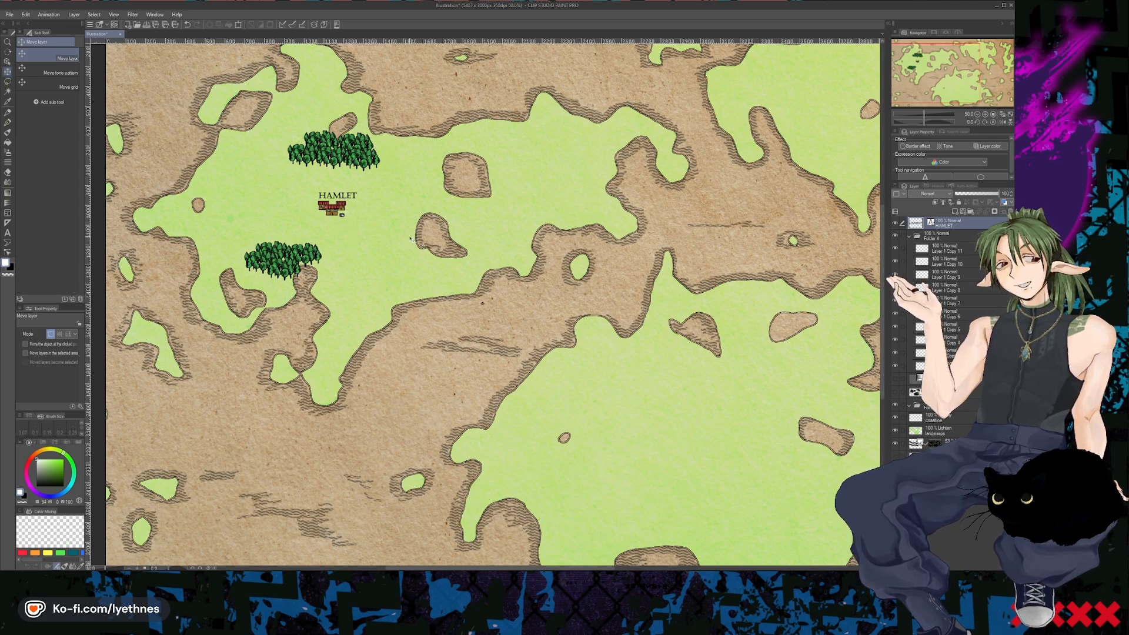
scroll(235, 218, up, 3)
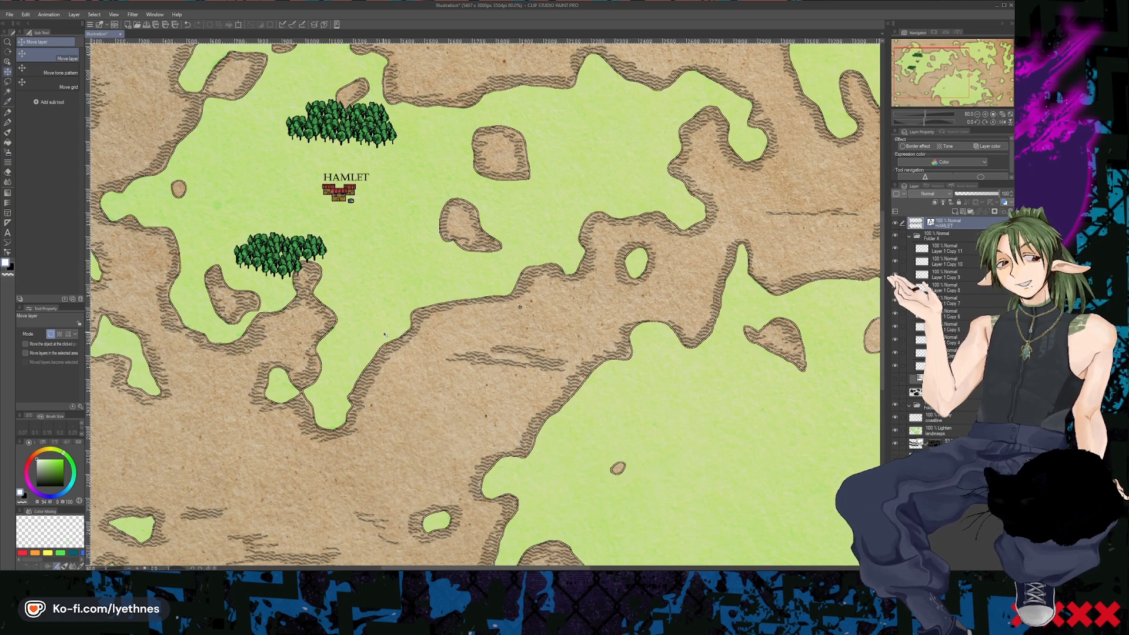
scroll(384, 334, up, 3)
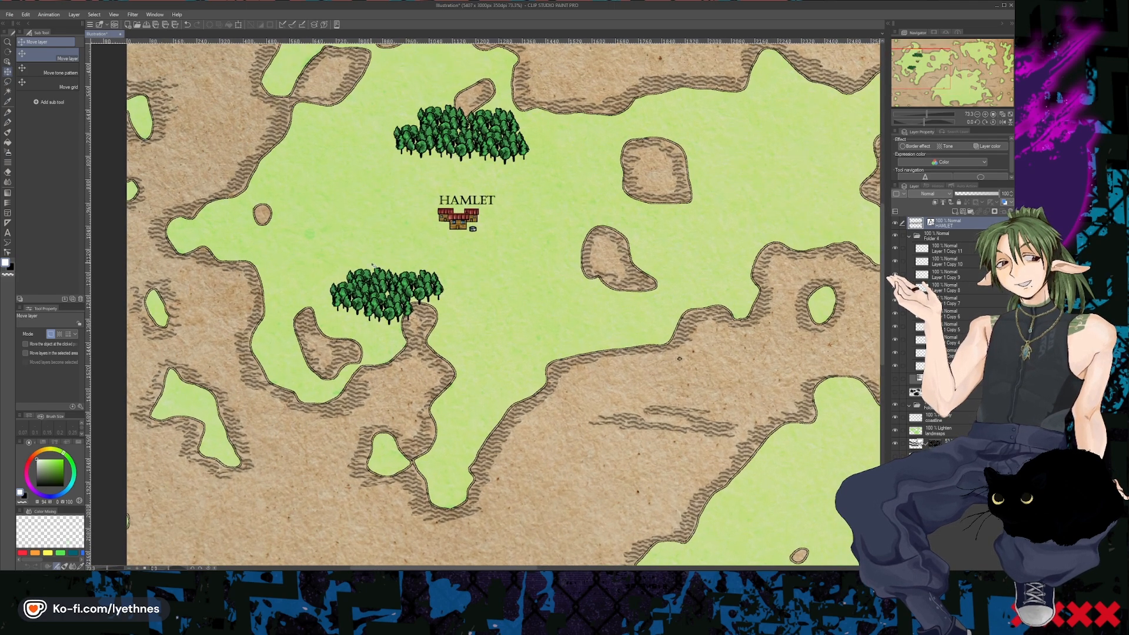